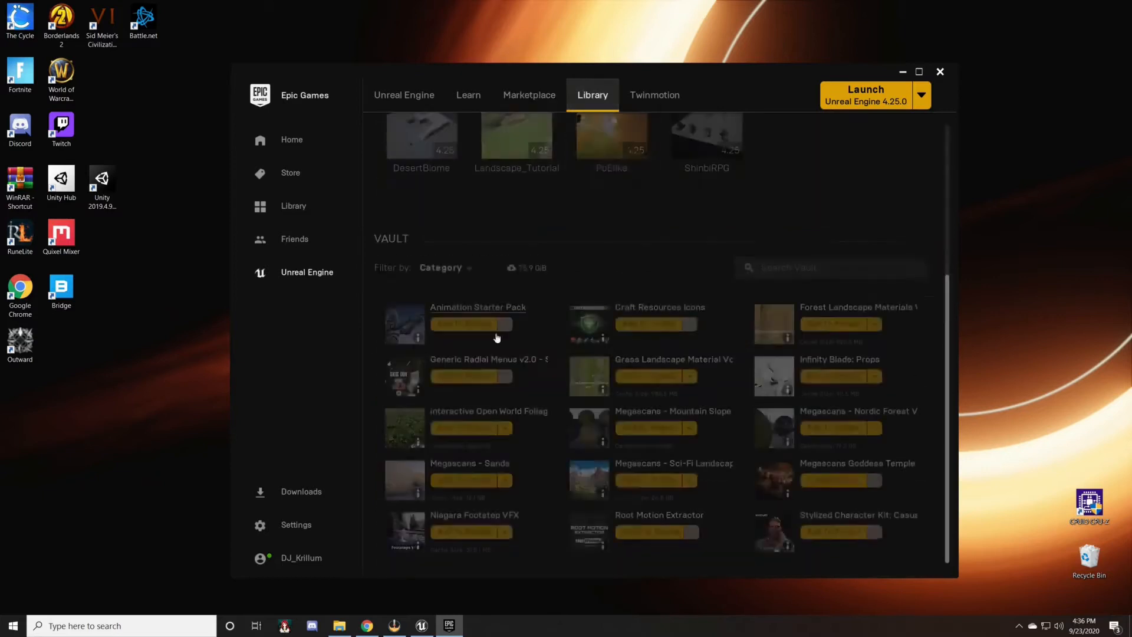
Add the Interactive Open World Foliage asset from the vault to the Landscape_Tutorial project.
{"action": "left_click", "coordinate": [463, 431]}
{"action": "left_click", "coordinate": [549, 266]}
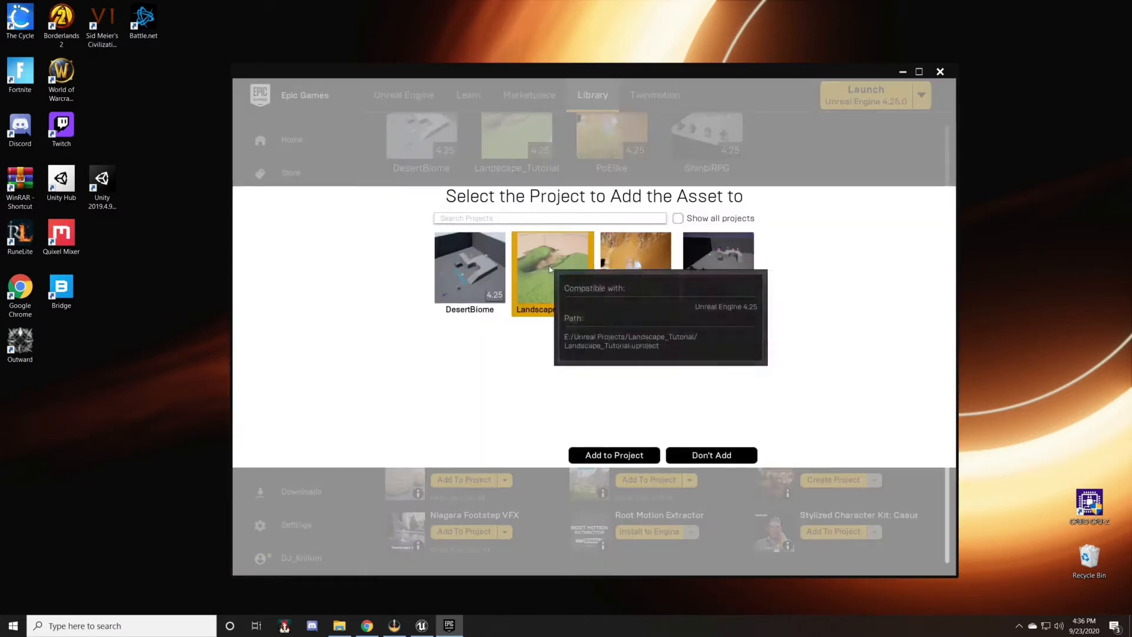
{"action": "left_click", "coordinate": [602, 457]}
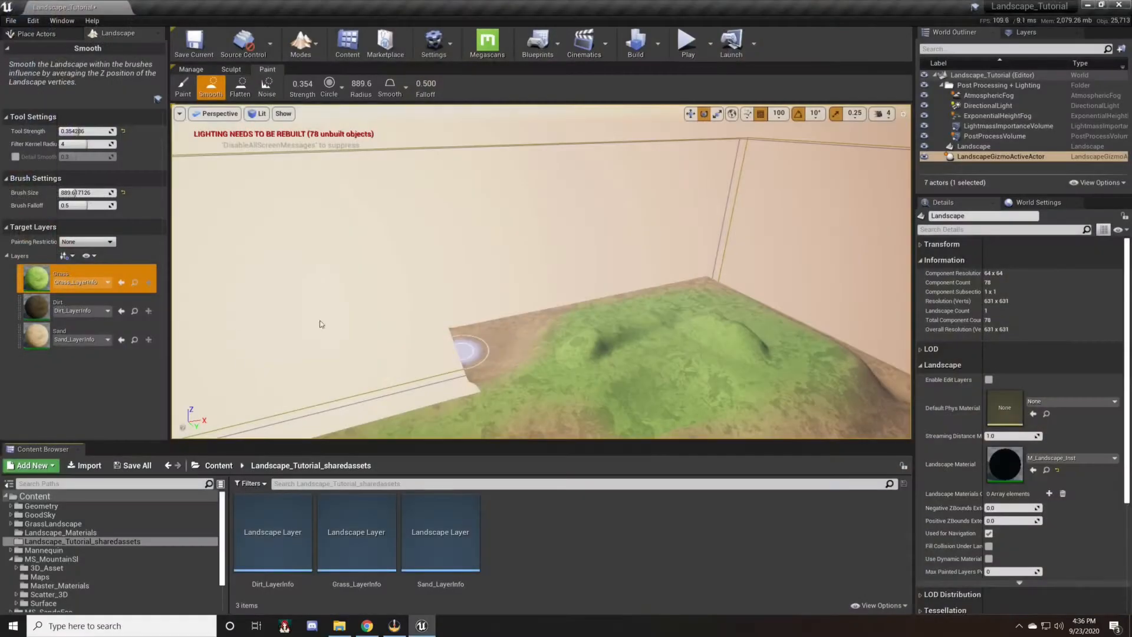
Switch to the Landscape_Tutorial editor and create a new folder named AutoShader inside Landscape_Materials.
{"action": "mouse_move", "coordinate": [321, 325]}
{"action": "right_mouse_down"}
{"action": "mouse_move", "coordinate": [507, 407]}
{"action": "mouse_move", "coordinate": [566, 330]}
{"action": "mouse_move", "coordinate": [507, 307]}
{"action": "mouse_move", "coordinate": [460, 366]}
{"action": "mouse_move", "coordinate": [348, 325]}
{"action": "mouse_move", "coordinate": [437, 271]}
{"action": "mouse_move", "coordinate": [451, 280]}
{"action": "mouse_move", "coordinate": [360, 301]}
{"action": "mouse_move", "coordinate": [382, 326]}
{"action": "mouse_move", "coordinate": [407, 312]}
{"action": "mouse_move", "coordinate": [501, 316]}
{"action": "mouse_move", "coordinate": [407, 289]}
{"action": "mouse_move", "coordinate": [359, 304]}
{"action": "mouse_move", "coordinate": [401, 330]}
{"action": "mouse_move", "coordinate": [316, 362]}
{"action": "mouse_move", "coordinate": [271, 357]}
{"action": "mouse_move", "coordinate": [330, 360]}
{"action": "mouse_move", "coordinate": [319, 363]}
{"action": "right_mouse_up"}
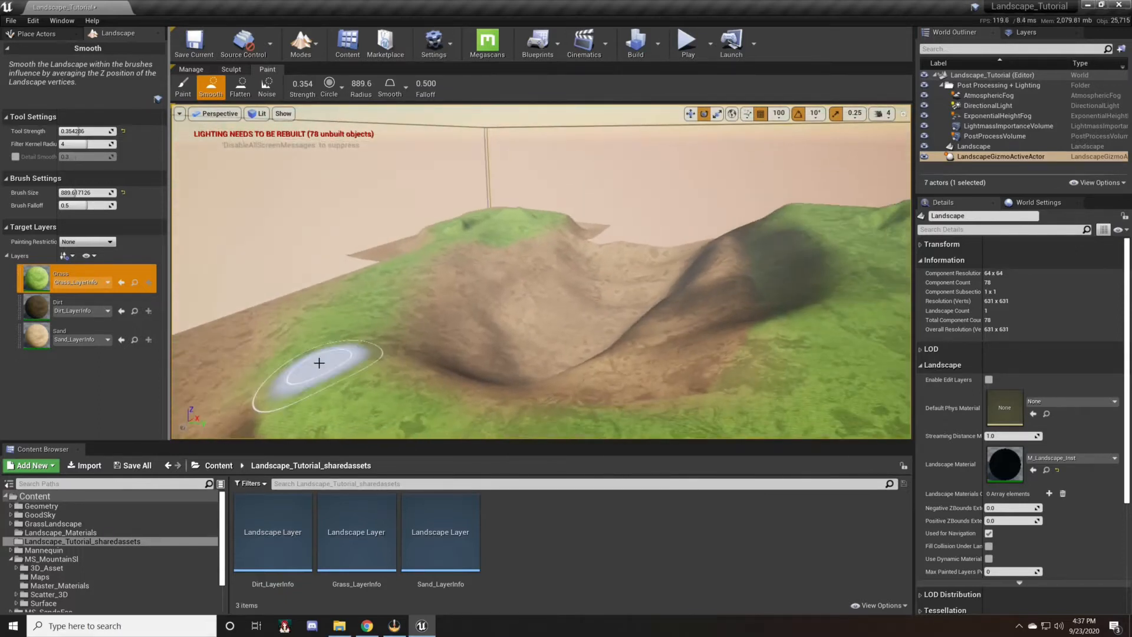
{"action": "right_click", "coordinate": [422, 529]}
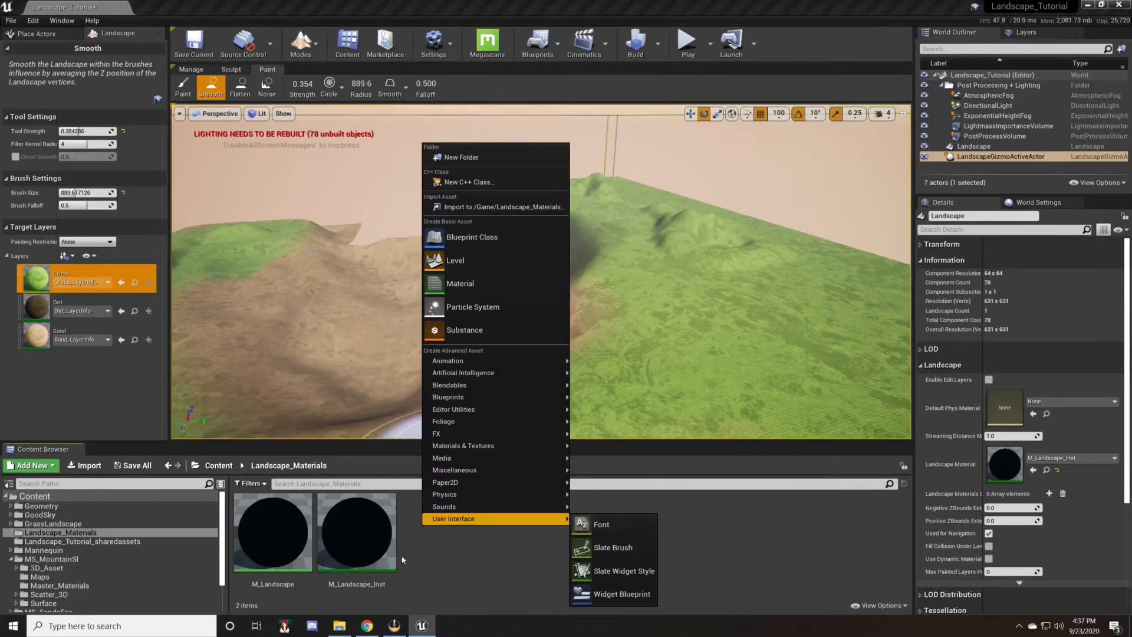
{"action": "left_click", "coordinate": [456, 160]}
{"action": "type", "text": "AutoShader"}
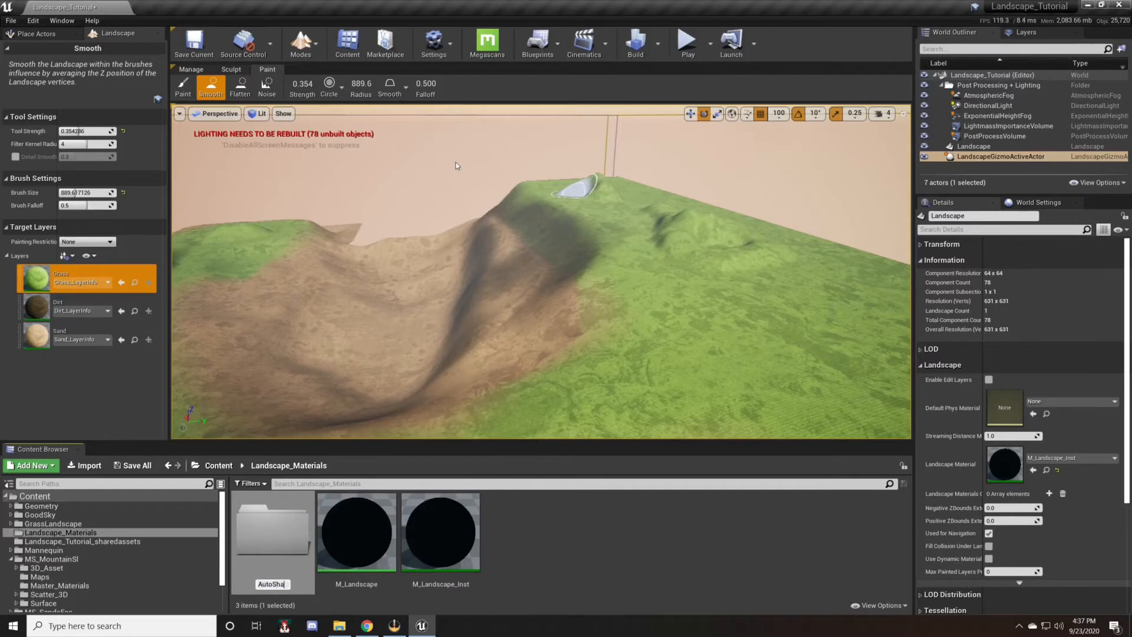
{"action": "key", "text": "Return"}
Create a new material named M_LandscapeAuto inside the AutoShader folder.
{"action": "double_click", "coordinate": [310, 522]}
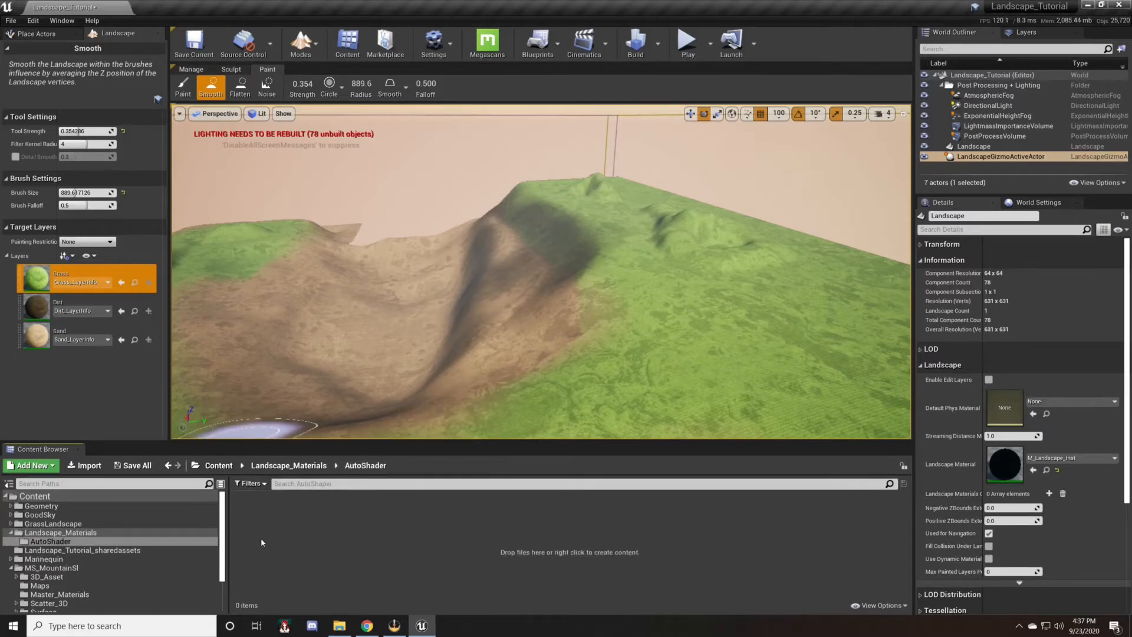
{"action": "right_click", "coordinate": [260, 538]}
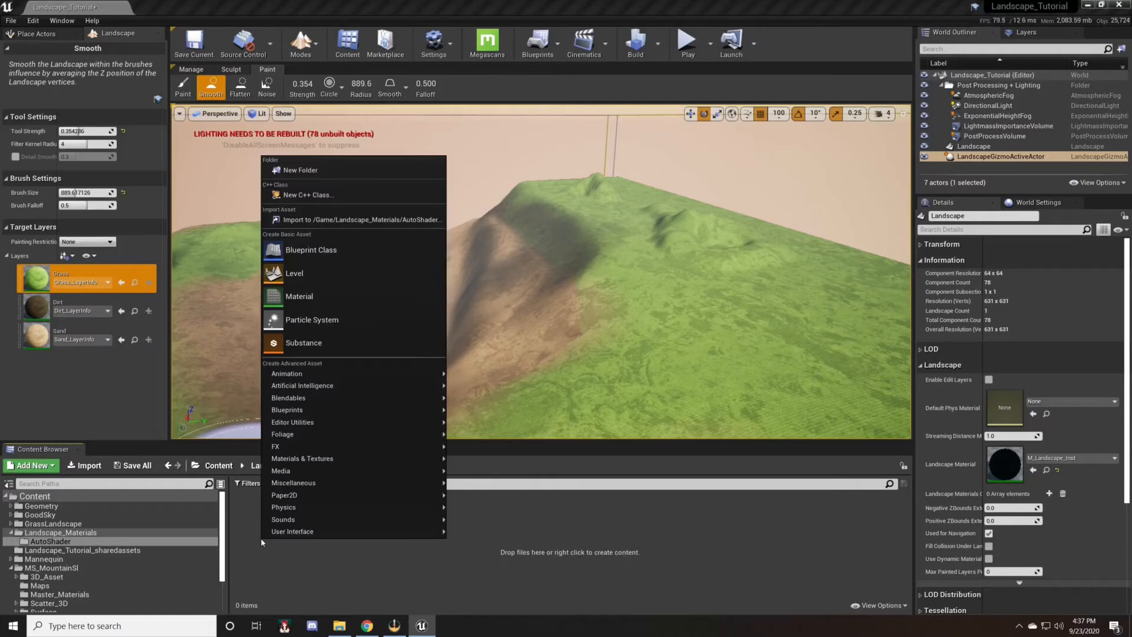
{"action": "left_click", "coordinate": [308, 294]}
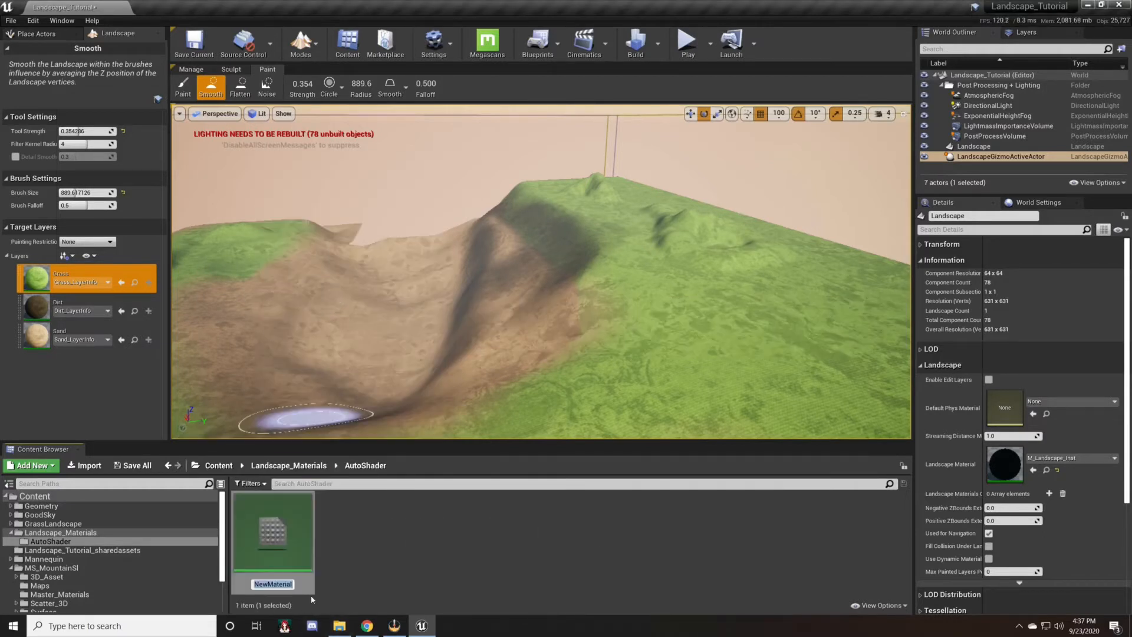
{"action": "type", "text": "M_LandscapeAuto"}
{"action": "key", "text": "Return"}
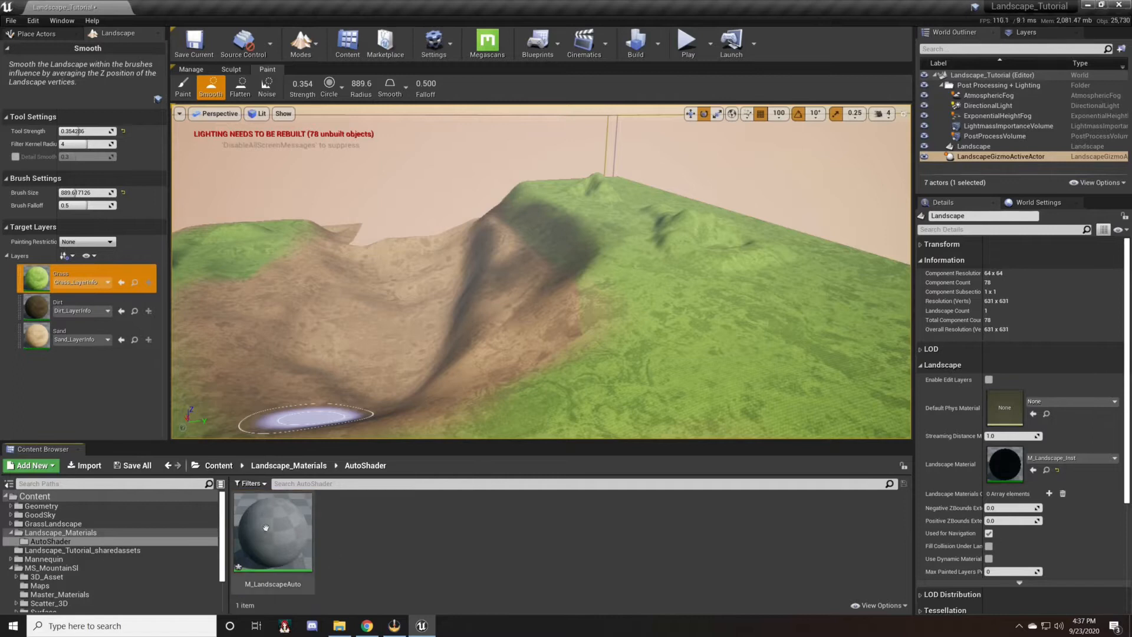
Create a material instance from M_LandscapeAuto, keeping the default name.
{"action": "right_click", "coordinate": [249, 526]}
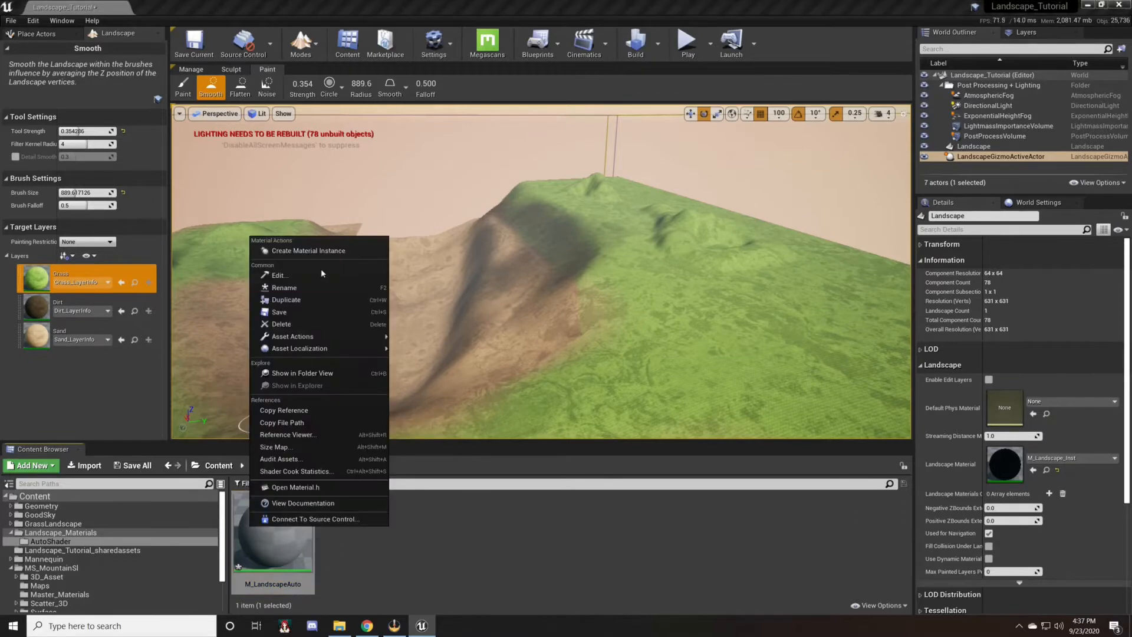
{"action": "left_click", "coordinate": [315, 251]}
{"action": "key", "text": "Return"}
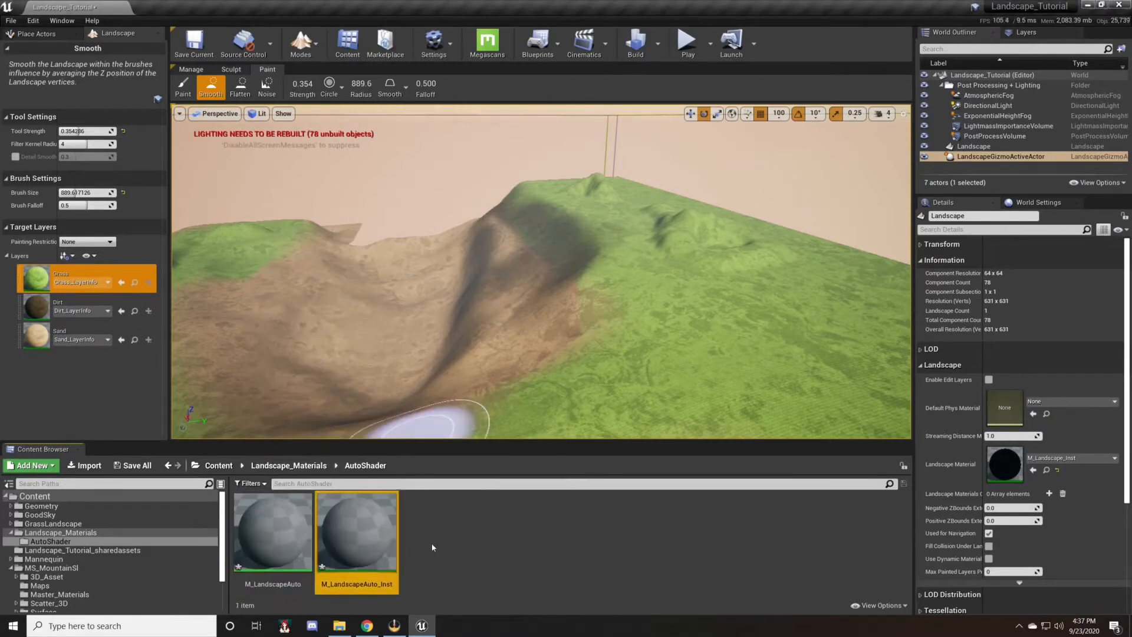
{"action": "left_click", "coordinate": [501, 518]}
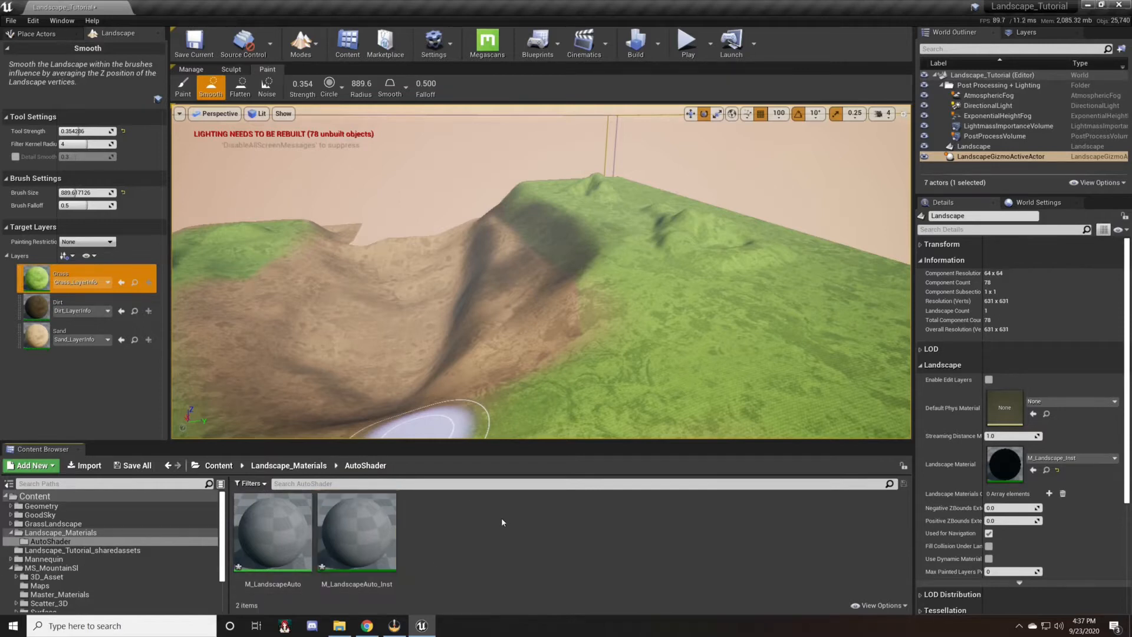
Leave landscape editing mode and browse to the 02_Thai_Beach_Sand surface folder in MS_SandsEss.
{"action": "key", "text": "shift+1"}
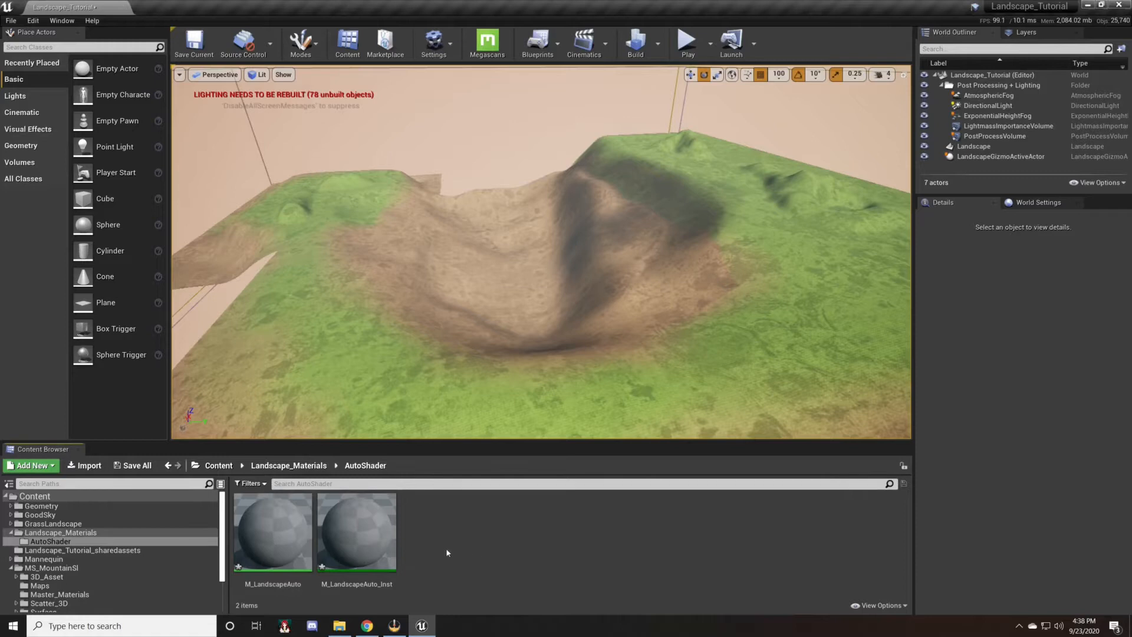
{"action": "scroll", "coordinate": [47, 559], "scroll_direction": "down", "scroll_amount": 3}
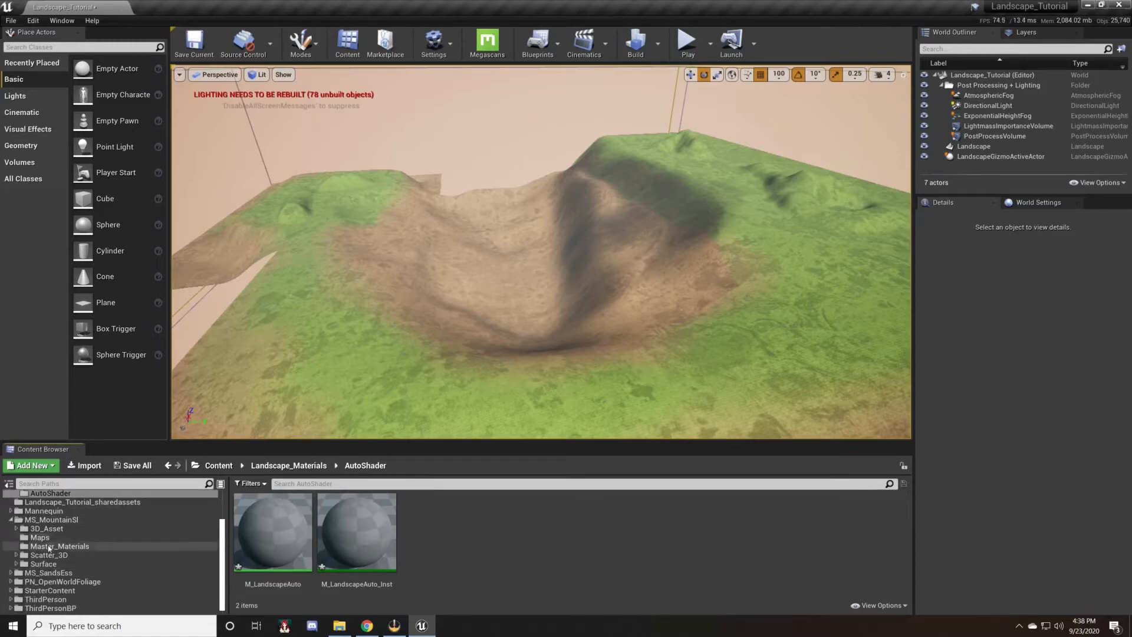
{"action": "scroll", "coordinate": [22, 535], "scroll_direction": "up", "scroll_amount": 3}
{"action": "left_click", "coordinate": [22, 534]}
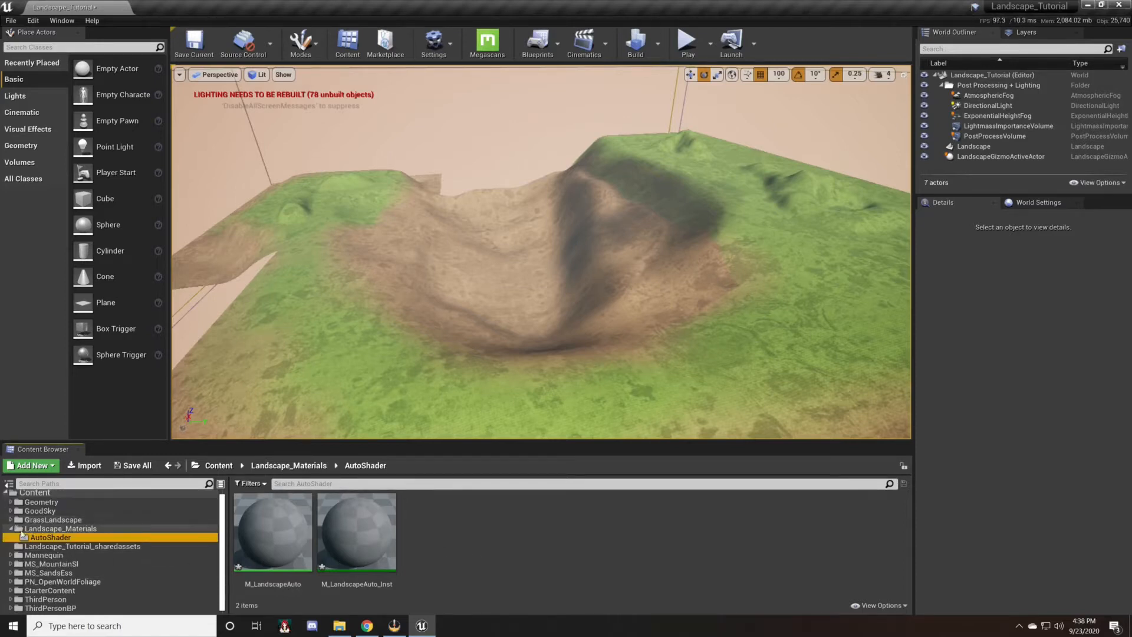
{"action": "left_click", "coordinate": [34, 573]}
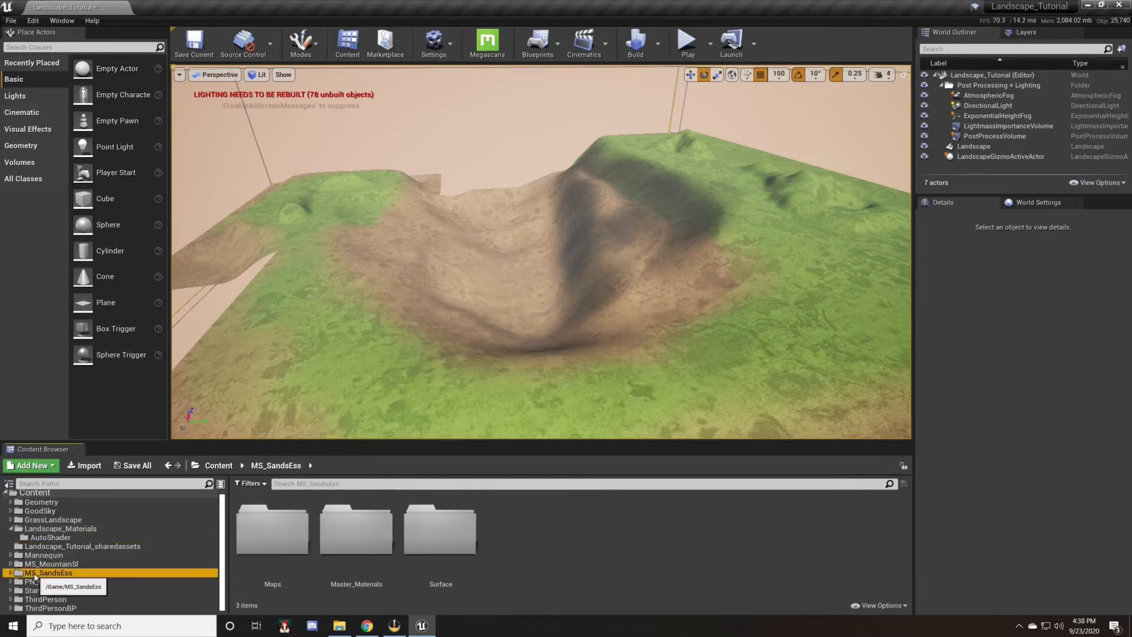
{"action": "double_click", "coordinate": [440, 522]}
{"action": "left_click", "coordinate": [439, 522]}
{"action": "double_click", "coordinate": [439, 522]}
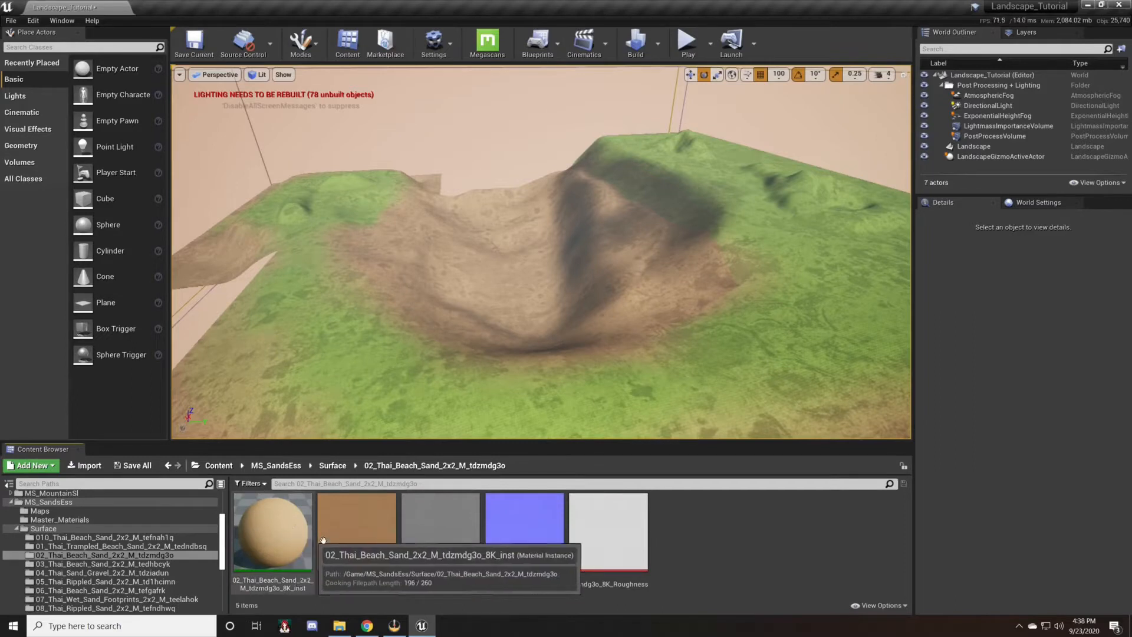
Go to the MS_SandsEss Master_Materials folder and duplicate Standard_MasterMaterial under the name M_Grass.
{"action": "right_click", "coordinate": [272, 531]}
{"action": "left_click", "coordinate": [312, 259]}
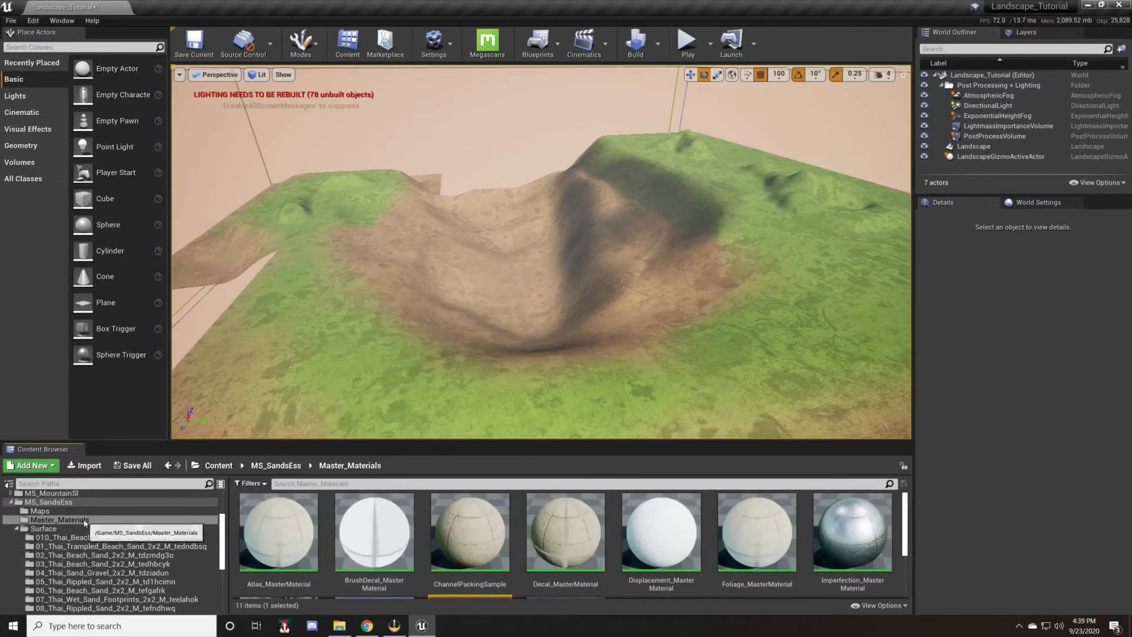
{"action": "scroll", "coordinate": [455, 540], "scroll_direction": "down", "scroll_amount": 5}
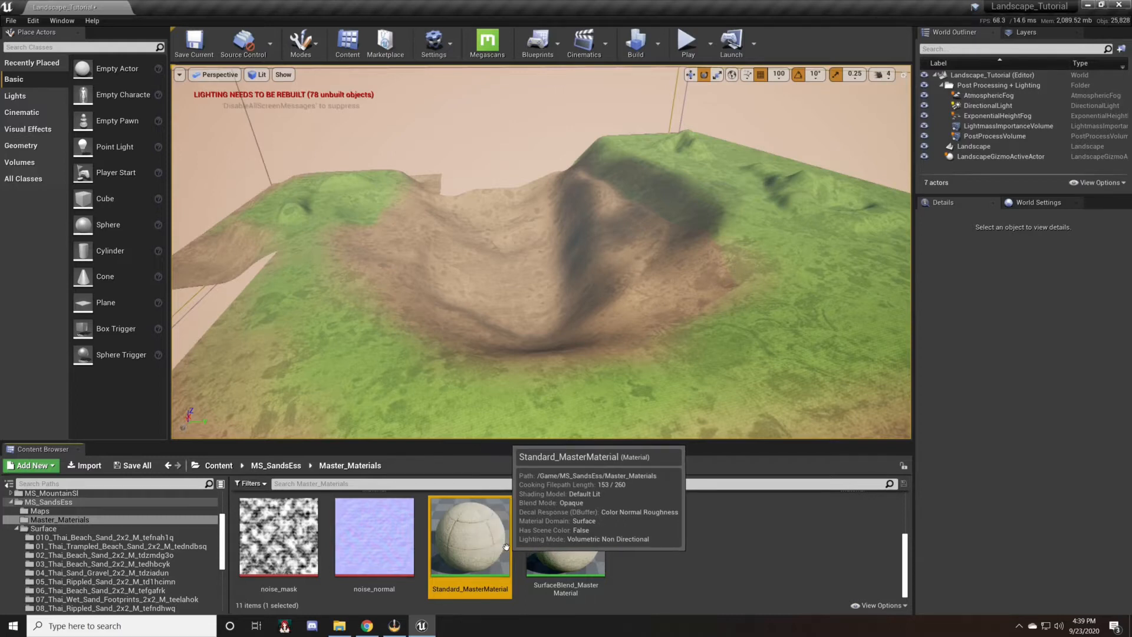
{"action": "key", "text": "ctrl+w"}
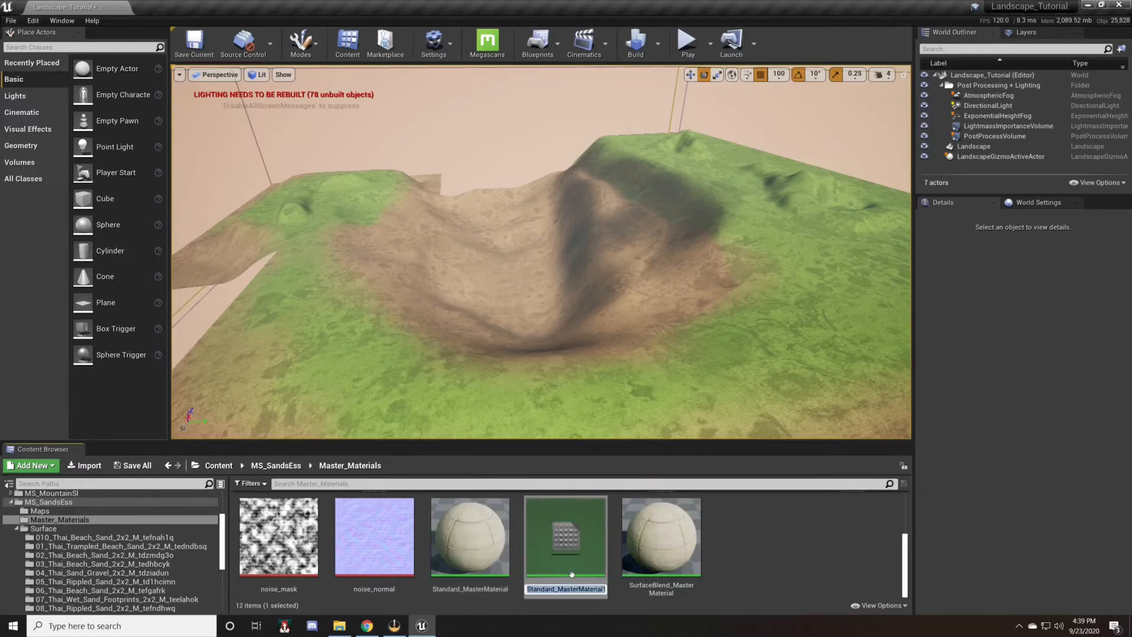
{"action": "type", "text": "M_Grass"}
{"action": "key", "text": "Return"}
Move M_Grass into the AutoShader folder and open that folder.
{"action": "left_click_drag", "start_coordinate": [288, 535], "coordinate": [63, 545]}
{"action": "left_click", "coordinate": [92, 560]}
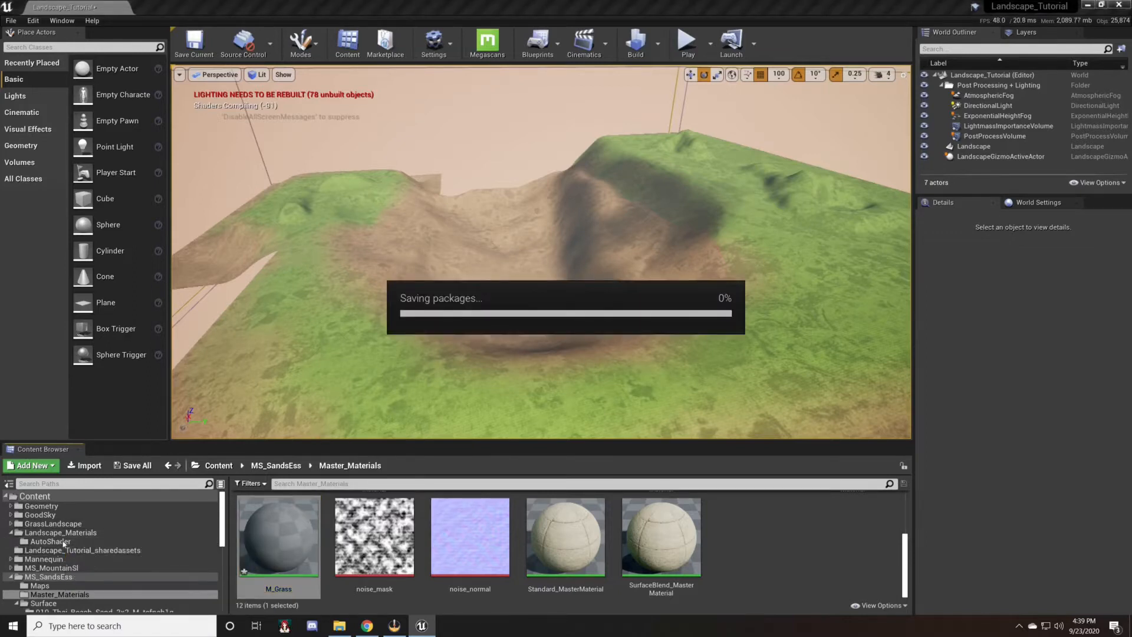
{"action": "left_click", "coordinate": [64, 544]}
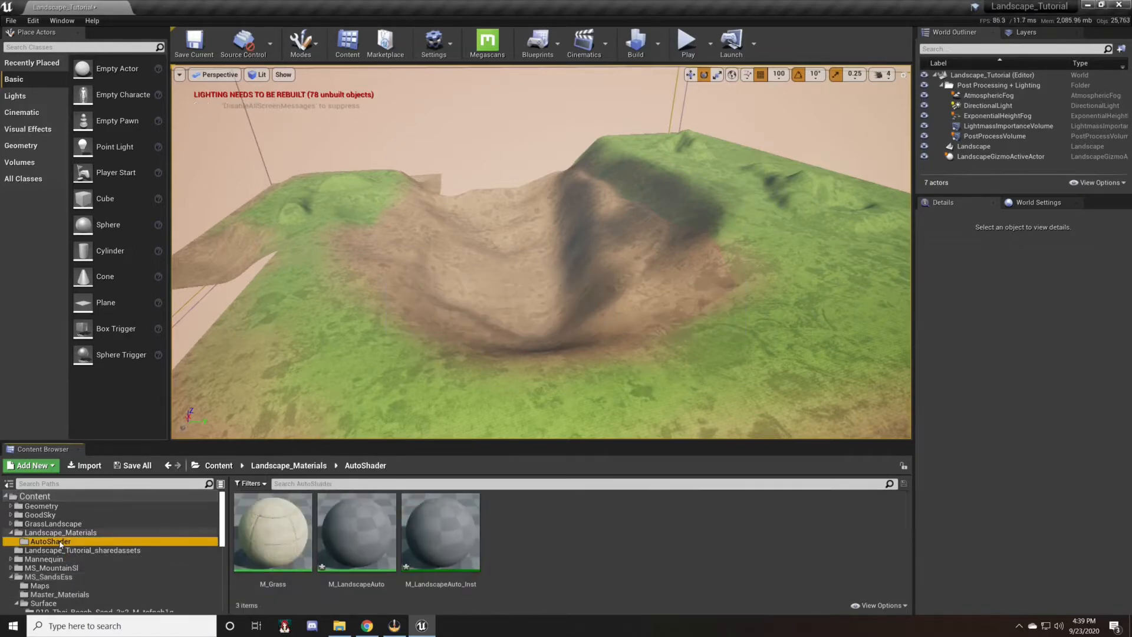
Open M_Grass for editing and delete the Quixel Megascans Integration title comment from its graph.
{"action": "left_click", "coordinate": [268, 541]}
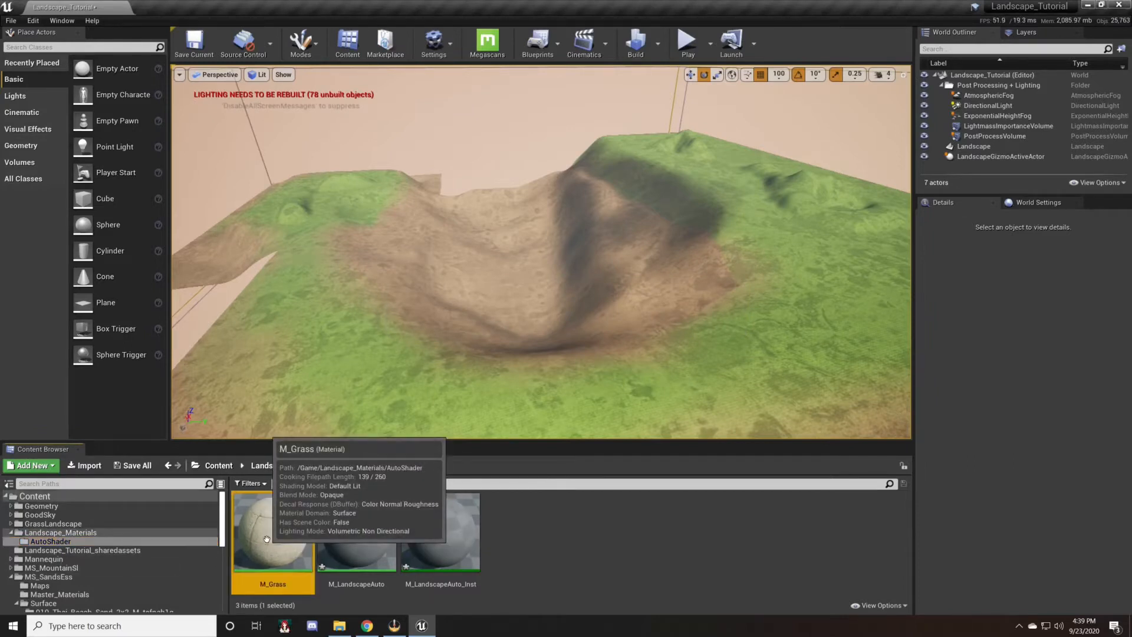
{"action": "double_click", "coordinate": [266, 539]}
{"action": "right_click_drag", "start_coordinate": [546, 401], "coordinate": [679, 340]}
{"action": "scroll", "coordinate": [743, 285], "scroll_direction": "down", "scroll_amount": 6}
{"action": "right_click_drag", "start_coordinate": [628, 230], "coordinate": [628, 254]}
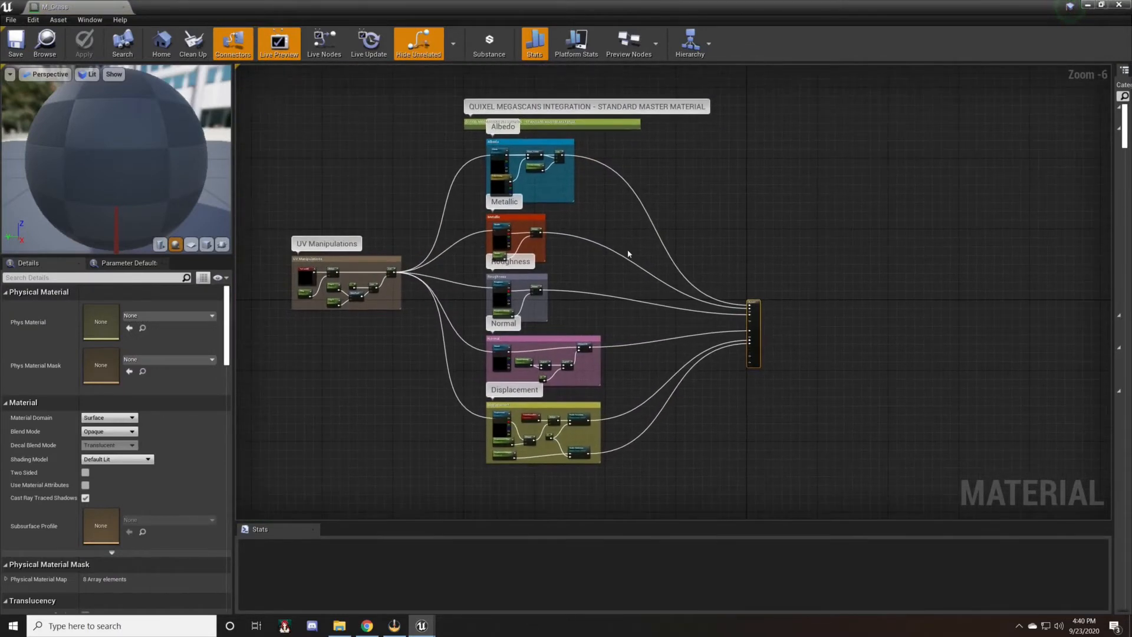
{"action": "left_click", "coordinate": [570, 122]}
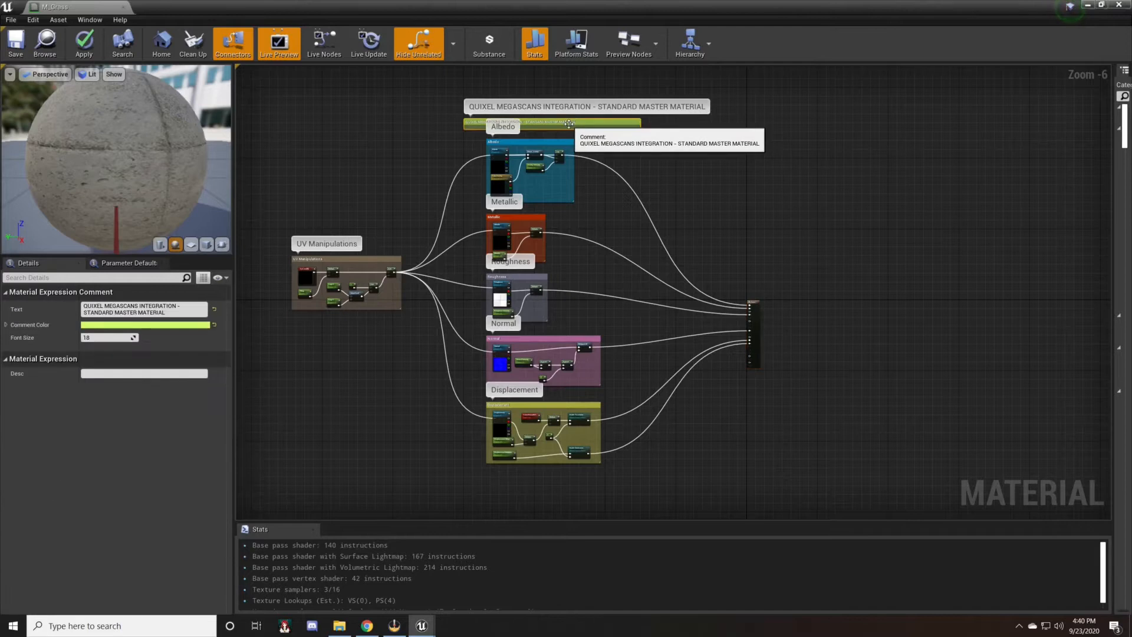
{"action": "key", "text": "Delete"}
Delete the whole Metallic node group from the M_Grass graph.
{"action": "right_click_drag", "start_coordinate": [569, 231], "coordinate": [583, 226]}
{"action": "left_click_drag", "start_coordinate": [572, 208], "coordinate": [479, 260]}
{"action": "key", "text": "Delete"}
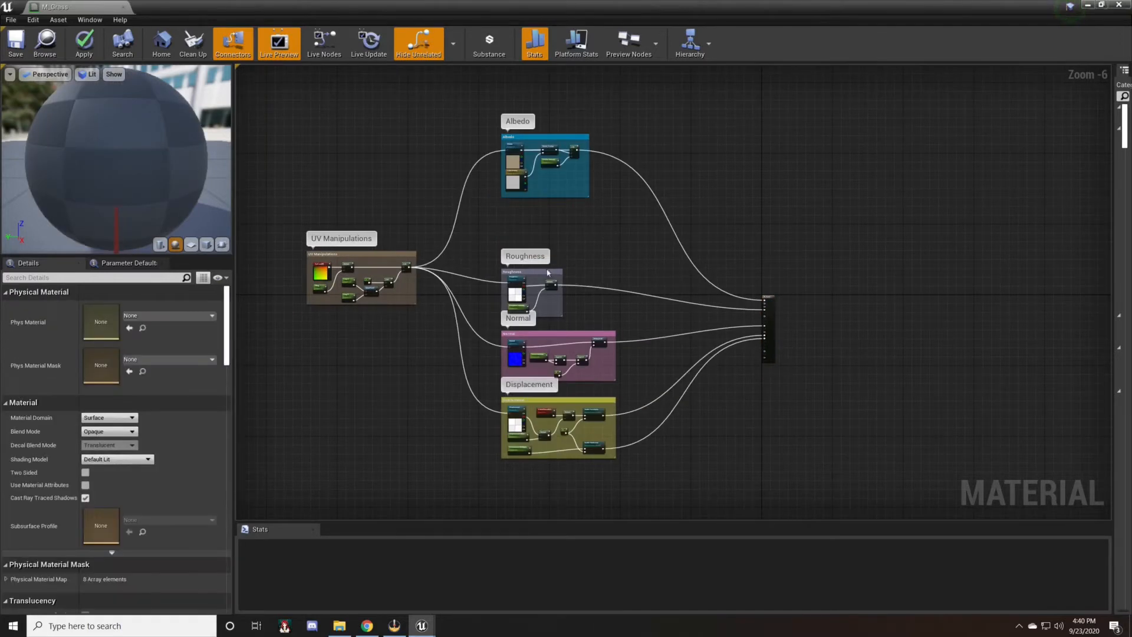
Delete the whole Displacement node group from the M_Grass graph.
{"action": "left_click_drag", "start_coordinate": [647, 326], "coordinate": [690, 284]}
{"action": "left_click_drag", "start_coordinate": [651, 406], "coordinate": [425, 473]}
{"action": "key", "text": "Delete"}
{"action": "right_click_drag", "start_coordinate": [620, 360], "coordinate": [674, 434]}
{"action": "scroll", "coordinate": [705, 303], "scroll_direction": "up", "scroll_amount": 1}
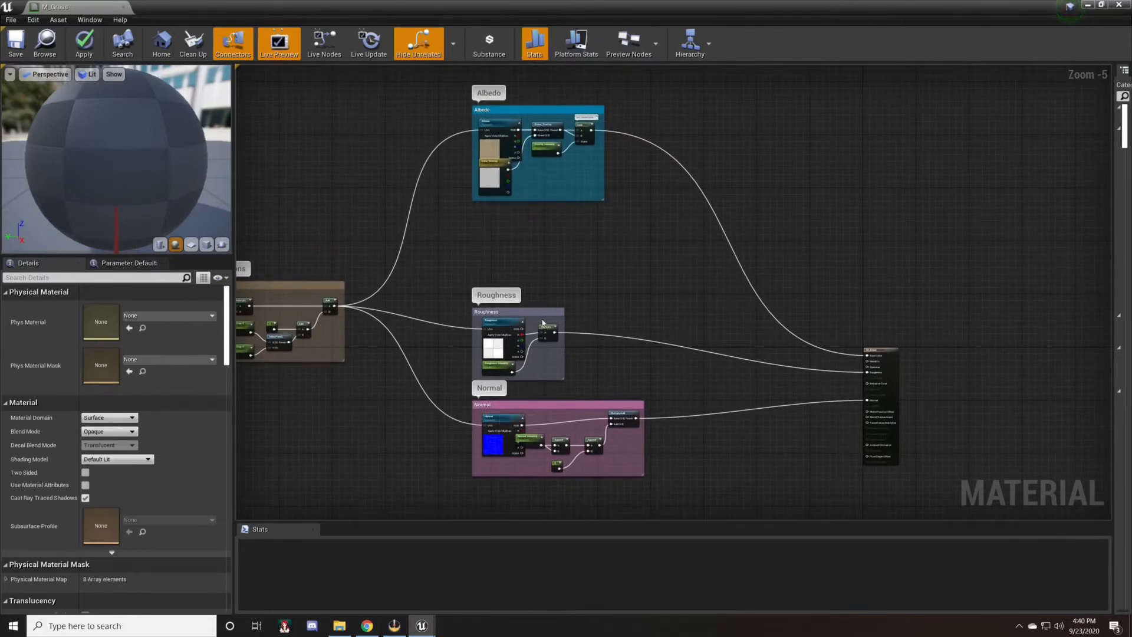
Select the Roughness comment together with its nodes and move the group slightly down.
{"action": "mouse_move", "coordinate": [527, 312]}
{"action": "left_mouse_down"}
{"action": "mouse_move", "coordinate": [533, 300]}
{"action": "mouse_move", "coordinate": [530, 311]}
{"action": "left_mouse_up"}
{"action": "left_click", "coordinate": [588, 278]}
{"action": "right_click_drag", "start_coordinate": [588, 279], "coordinate": [531, 262]}
{"action": "left_click_drag", "start_coordinate": [531, 259], "coordinate": [392, 378]}
{"action": "left_click_drag", "start_coordinate": [469, 295], "coordinate": [469, 303]}
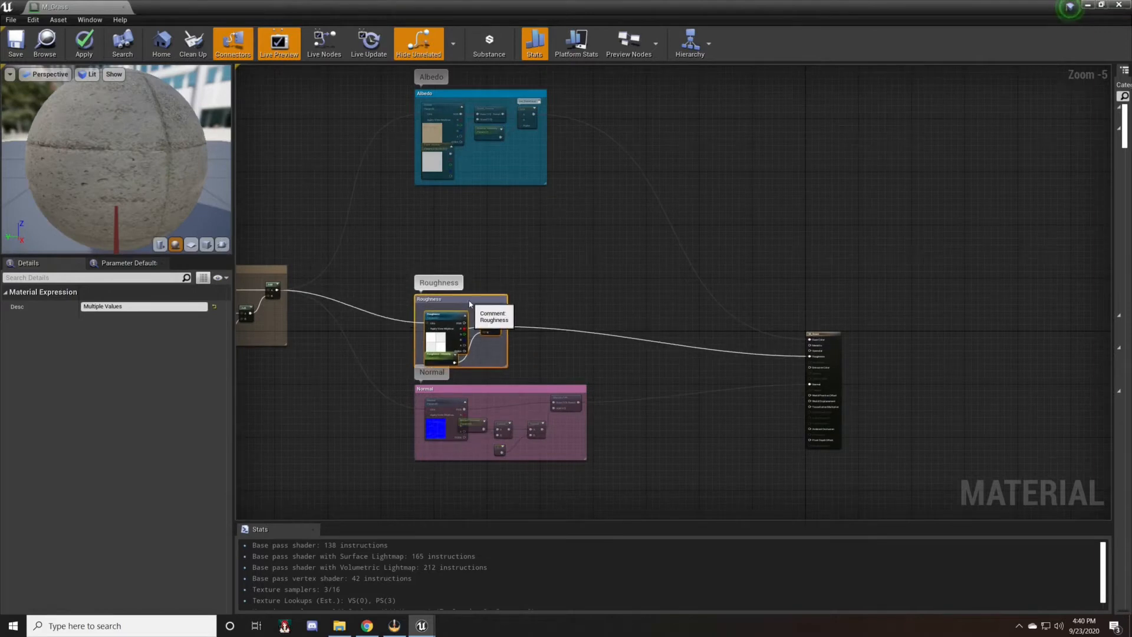
{"action": "left_click", "coordinate": [534, 362]}
{"action": "right_click_drag", "start_coordinate": [535, 361], "coordinate": [544, 356]}
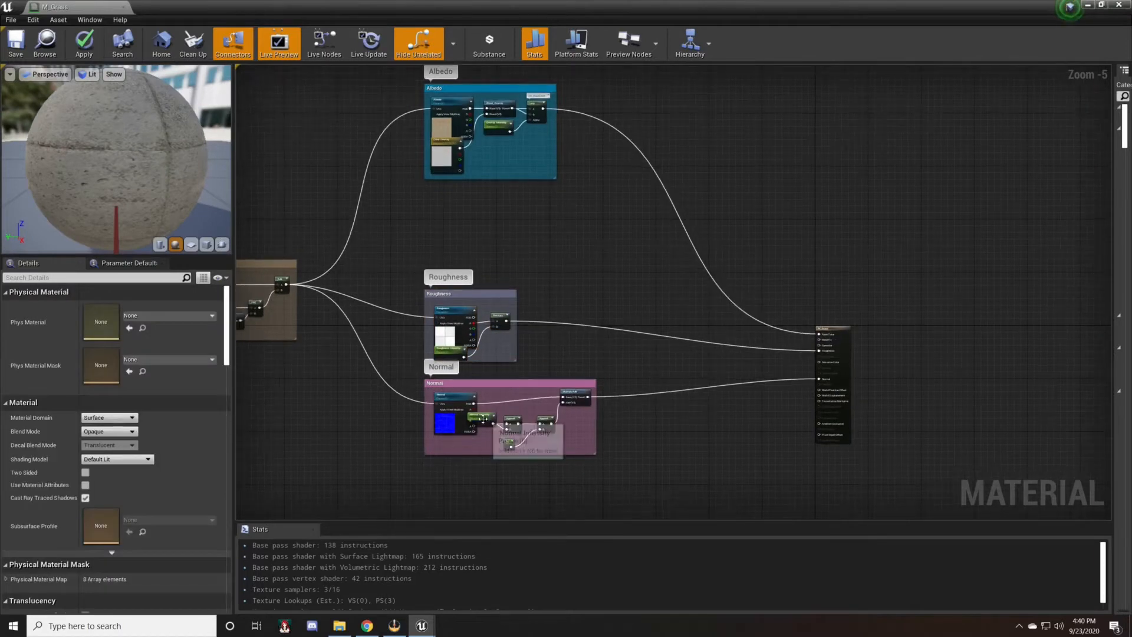
Shift the Normal Intensity parameter node slightly to the right, away from the normal texture node.
{"action": "left_click_drag", "start_coordinate": [483, 419], "coordinate": [493, 420]}
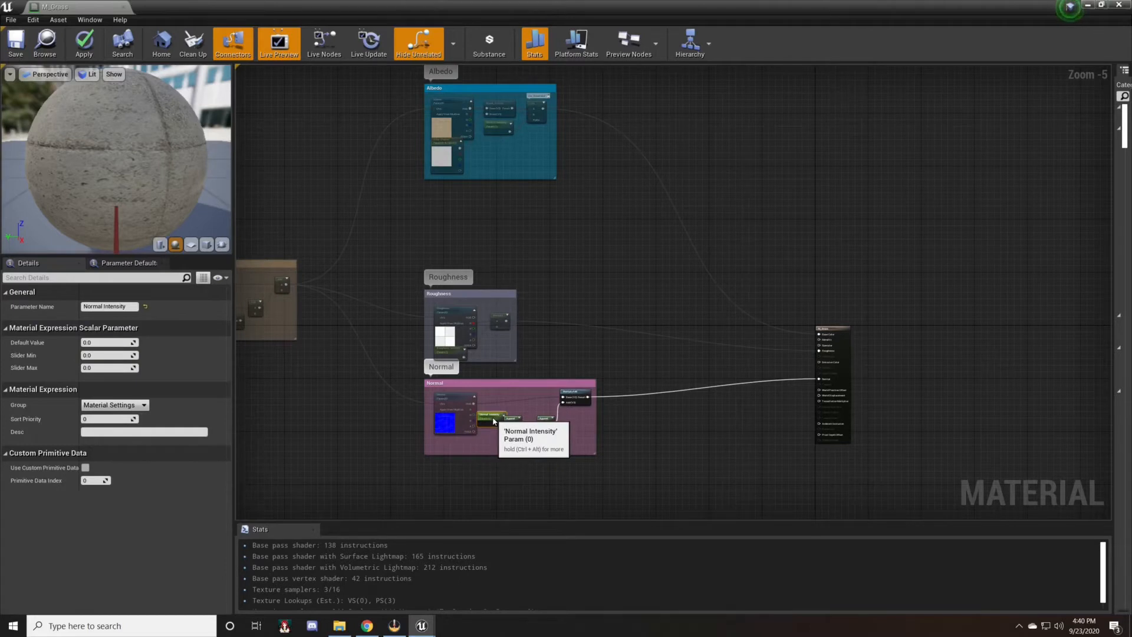
{"action": "left_click", "coordinate": [562, 324]}
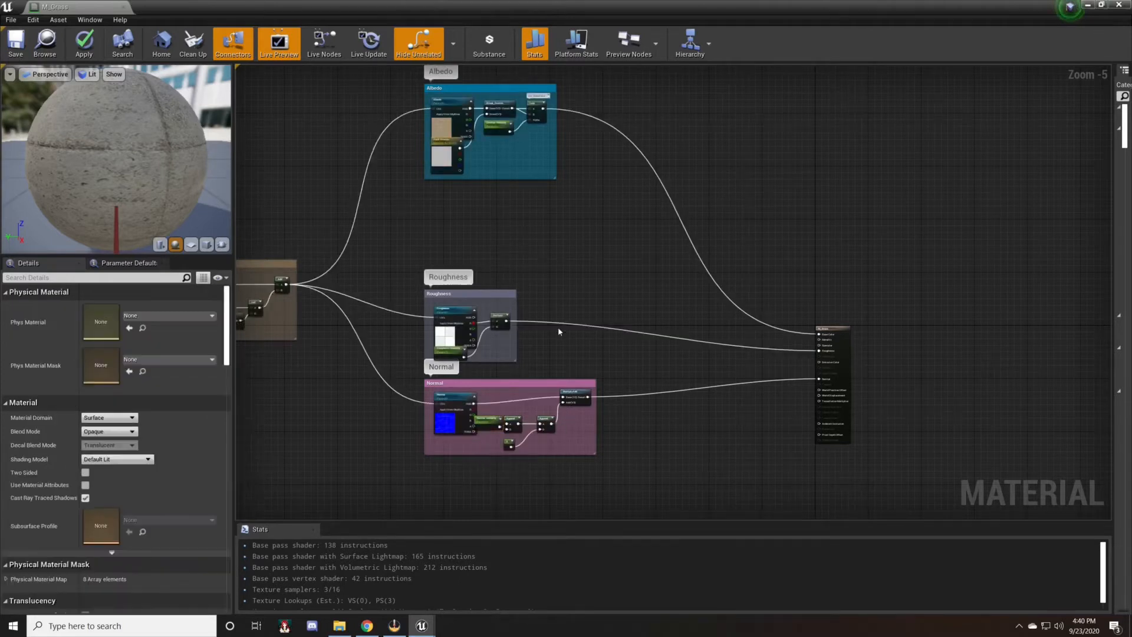
{"action": "right_click_drag", "start_coordinate": [562, 324], "coordinate": [588, 368]}
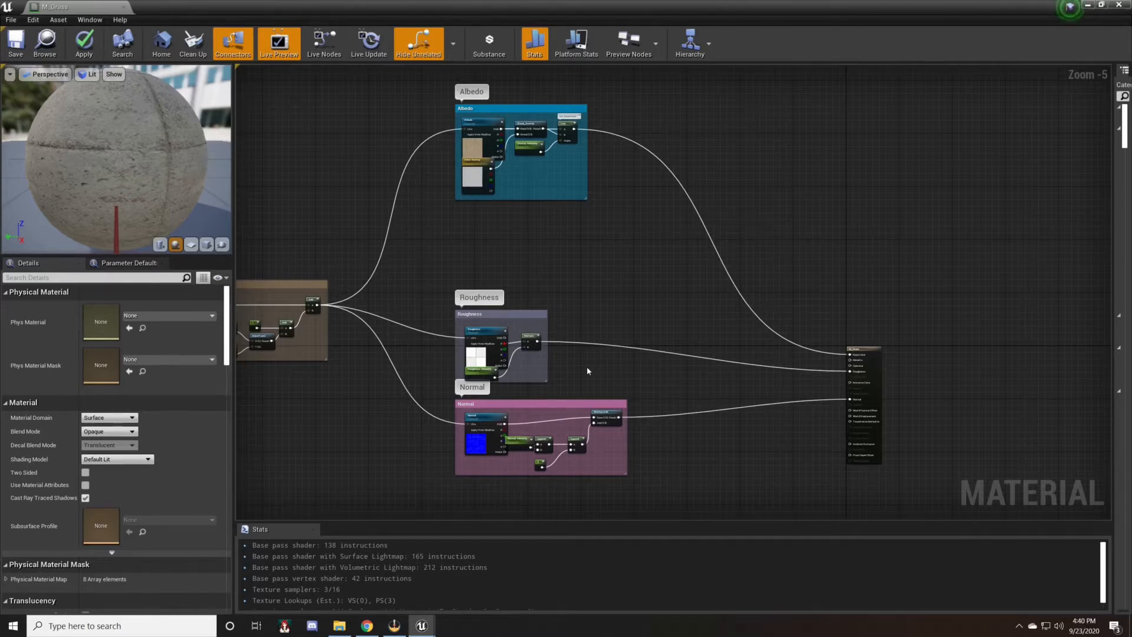
{"action": "right_click_drag", "start_coordinate": [619, 223], "coordinate": [716, 309]}
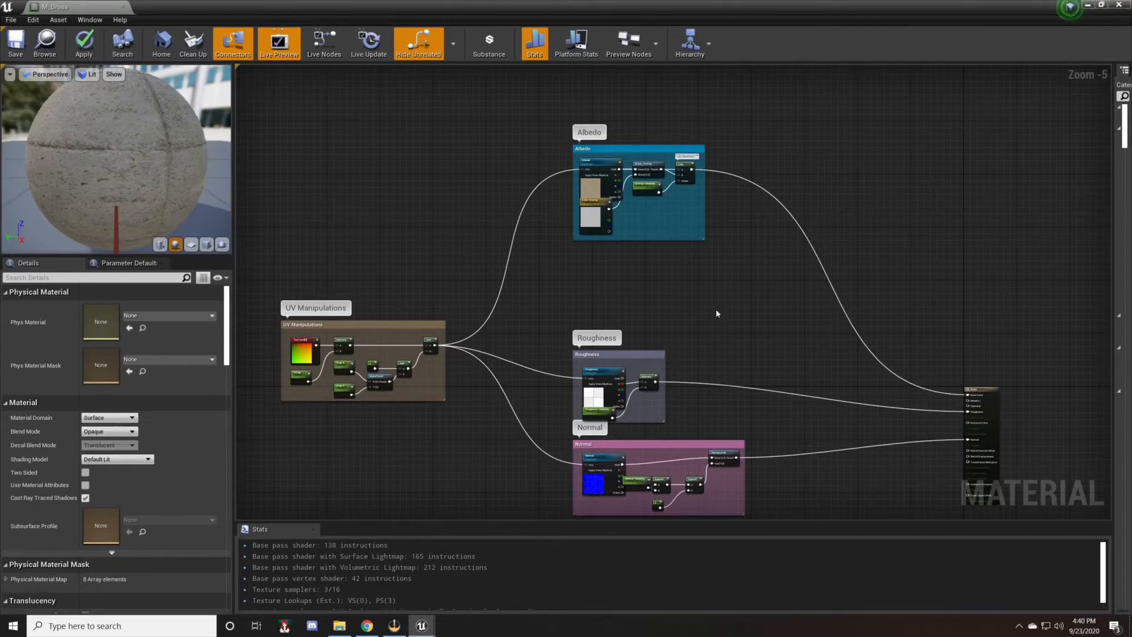
{"action": "right_click_drag", "start_coordinate": [697, 313], "coordinate": [156, 413]}
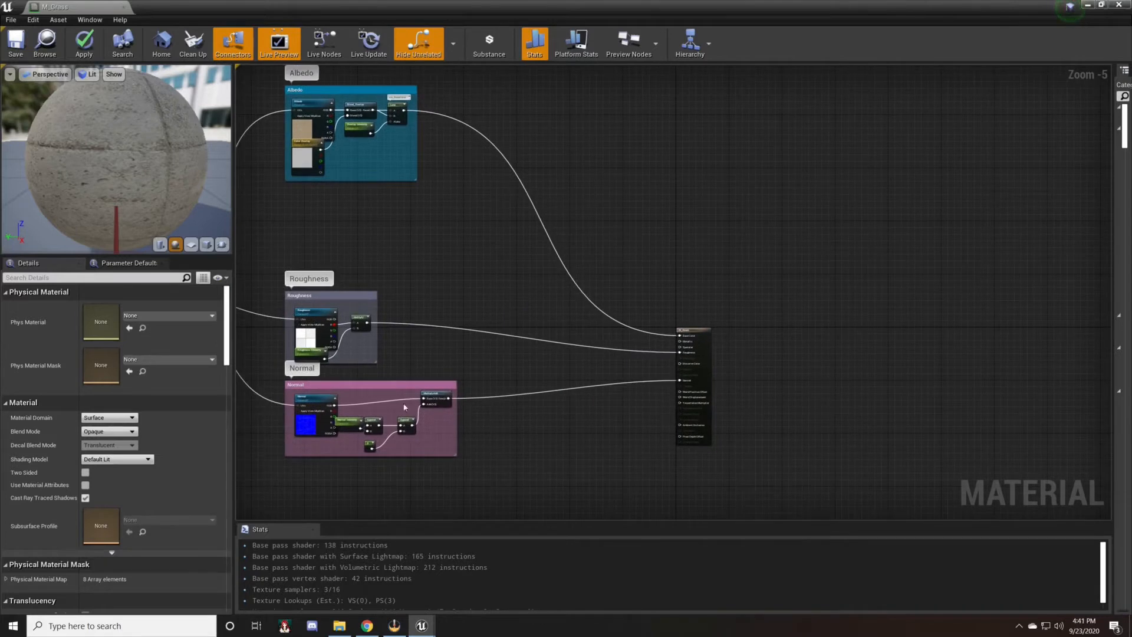
{"action": "right_click_drag", "start_coordinate": [632, 291], "coordinate": [776, 386]}
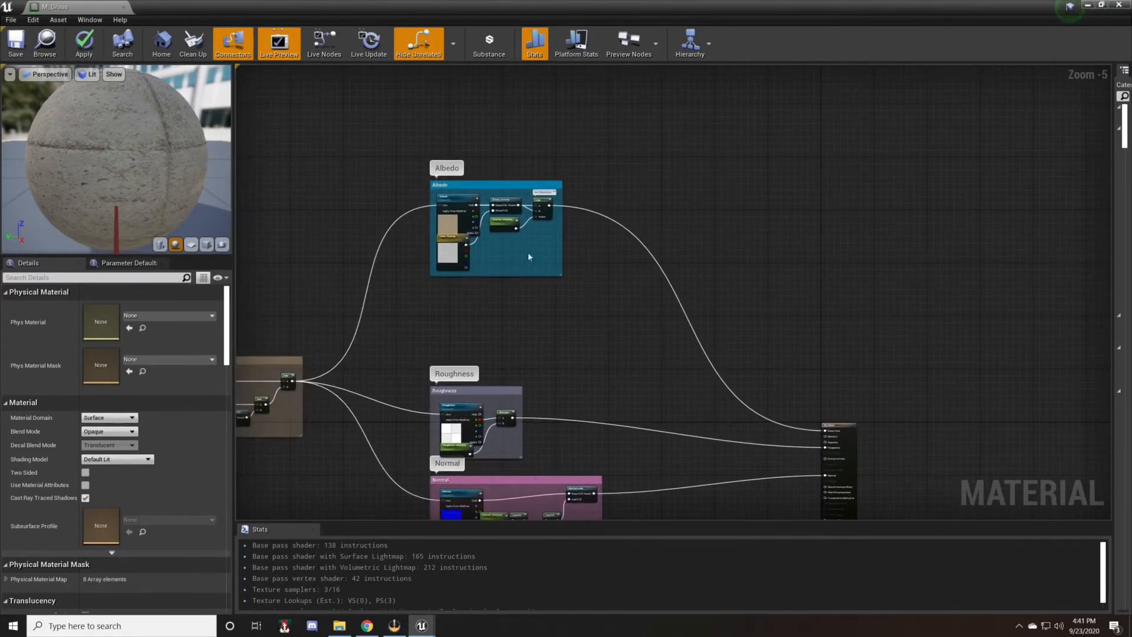
Select the Albedo texture node and arrange the M_Grass editor as a floating window above the Content Browser, with its Details area widened.
{"action": "left_click", "coordinate": [454, 229]}
{"action": "left_click_drag", "start_coordinate": [52, 9], "coordinate": [262, 88]}
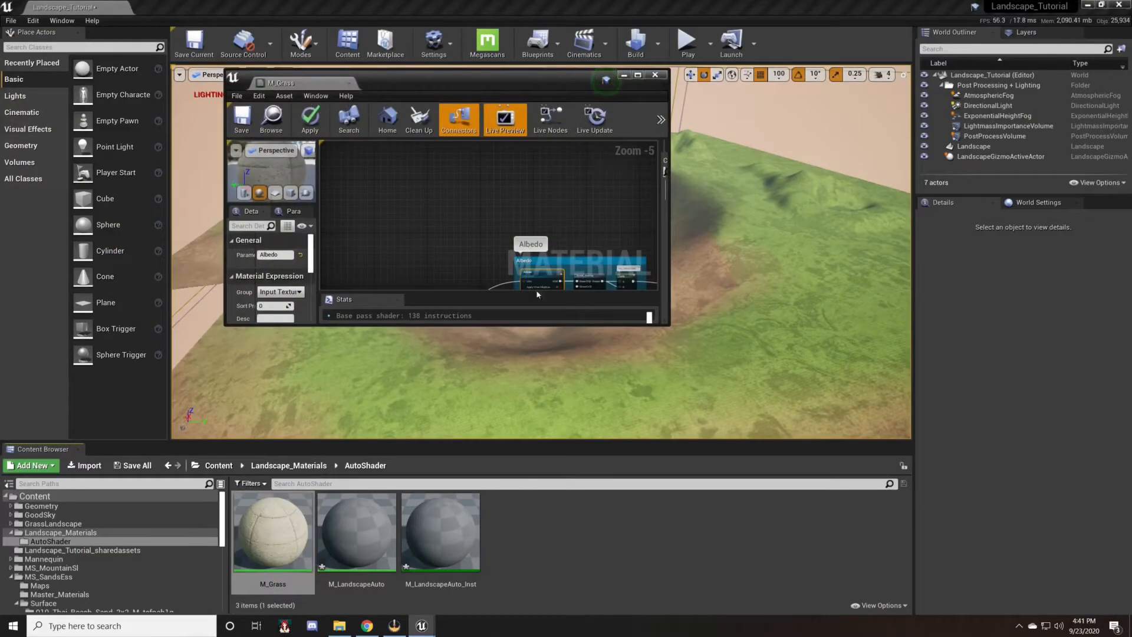
{"action": "left_click_drag", "start_coordinate": [673, 265], "coordinate": [804, 265]}
{"action": "left_click_drag", "start_coordinate": [533, 324], "coordinate": [541, 433]}
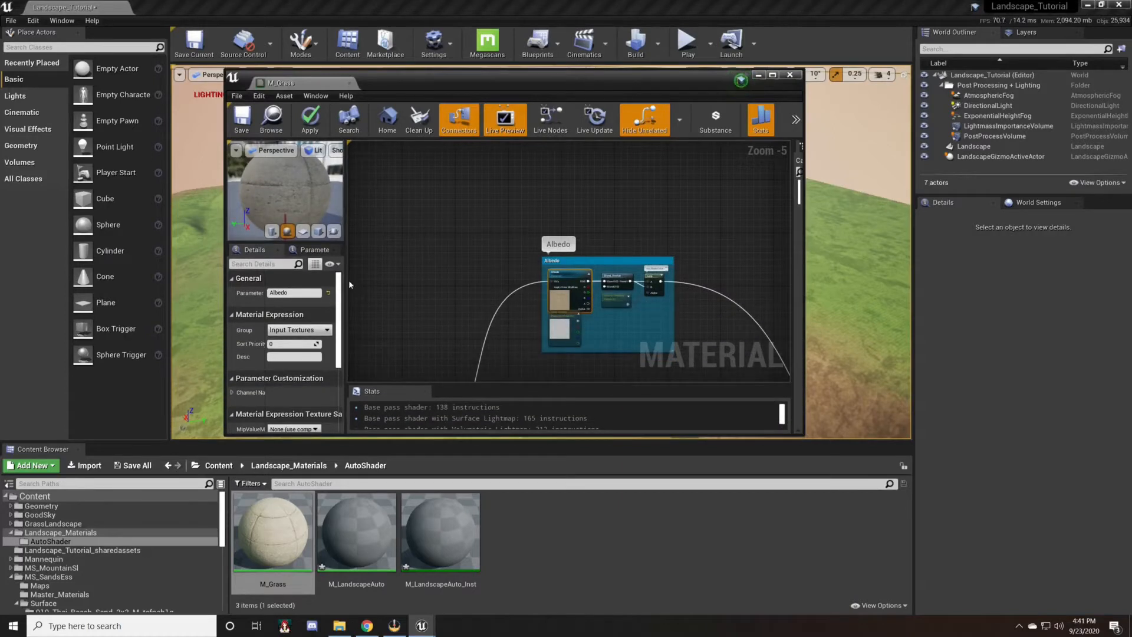
{"action": "left_click_drag", "start_coordinate": [347, 280], "coordinate": [382, 283]}
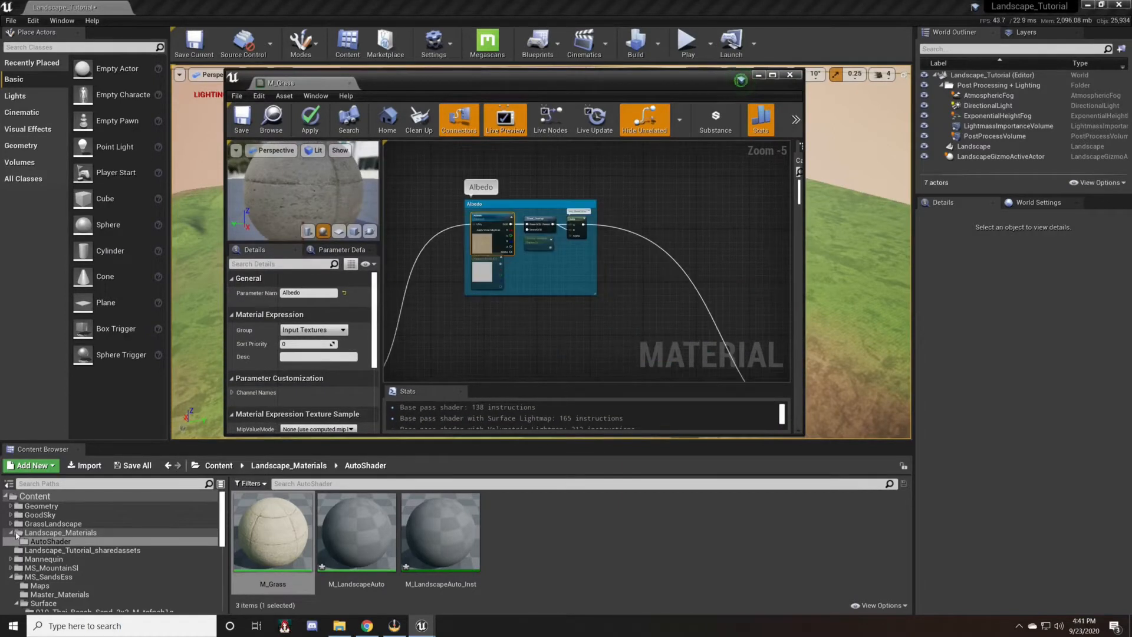
Open the GrassLandscape > Textures > 4k folder in the Content Browser.
{"action": "left_click", "coordinate": [11, 523]}
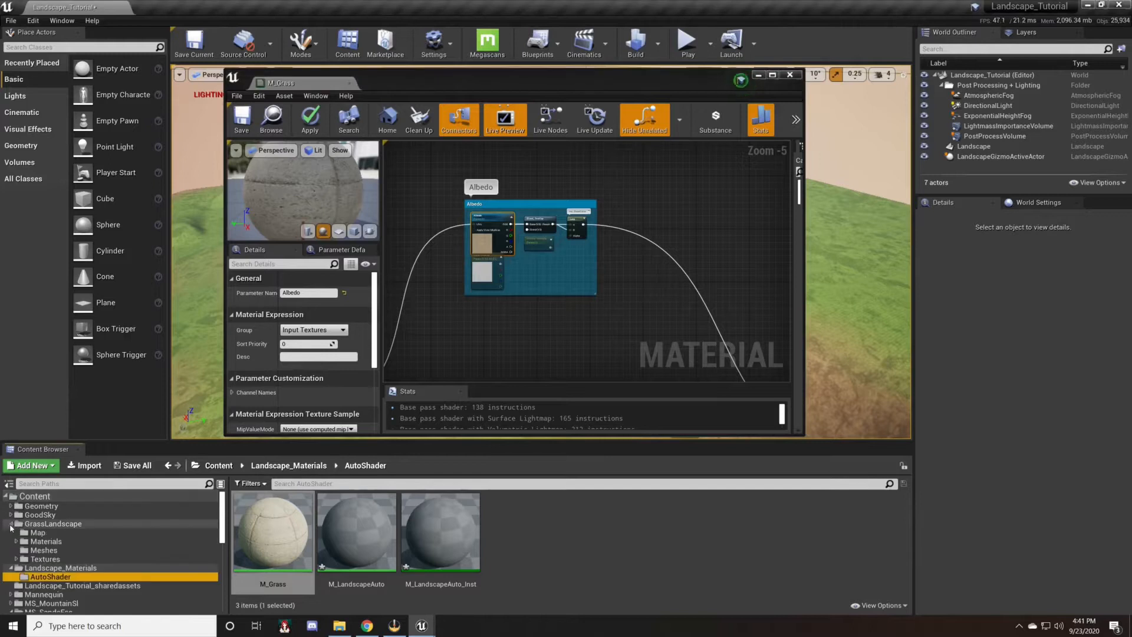
{"action": "left_click", "coordinate": [38, 559]}
{"action": "double_click", "coordinate": [272, 529]}
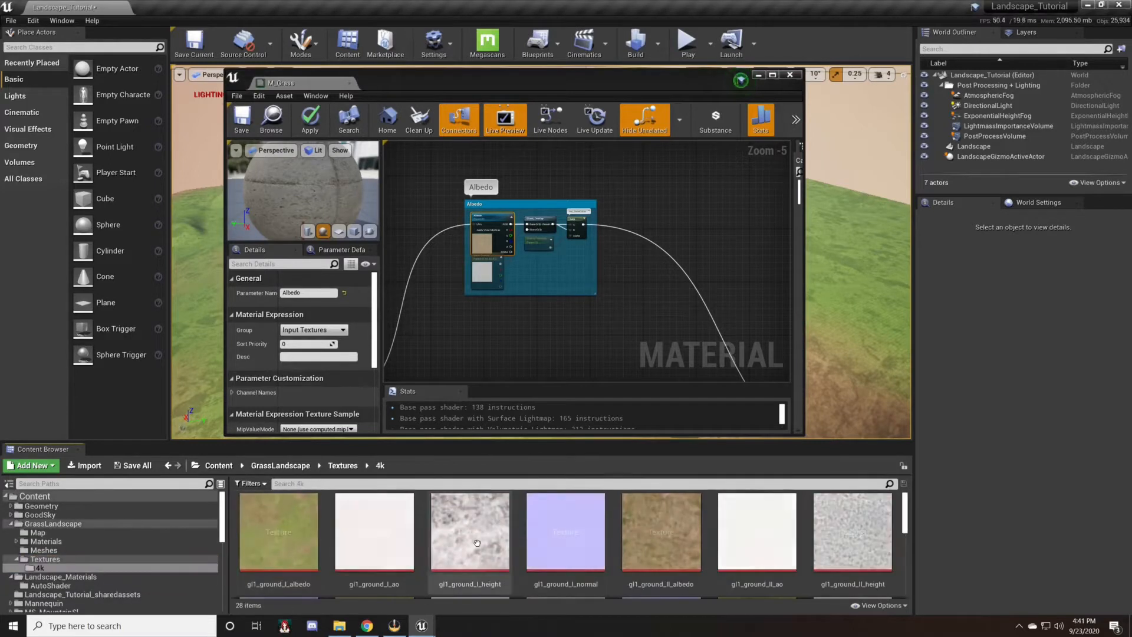
Assign the gl1_ground_IV_albedo texture to the Albedo texture parameter of M_Grass.
{"action": "scroll", "coordinate": [796, 574], "scroll_direction": "down", "scroll_amount": 1}
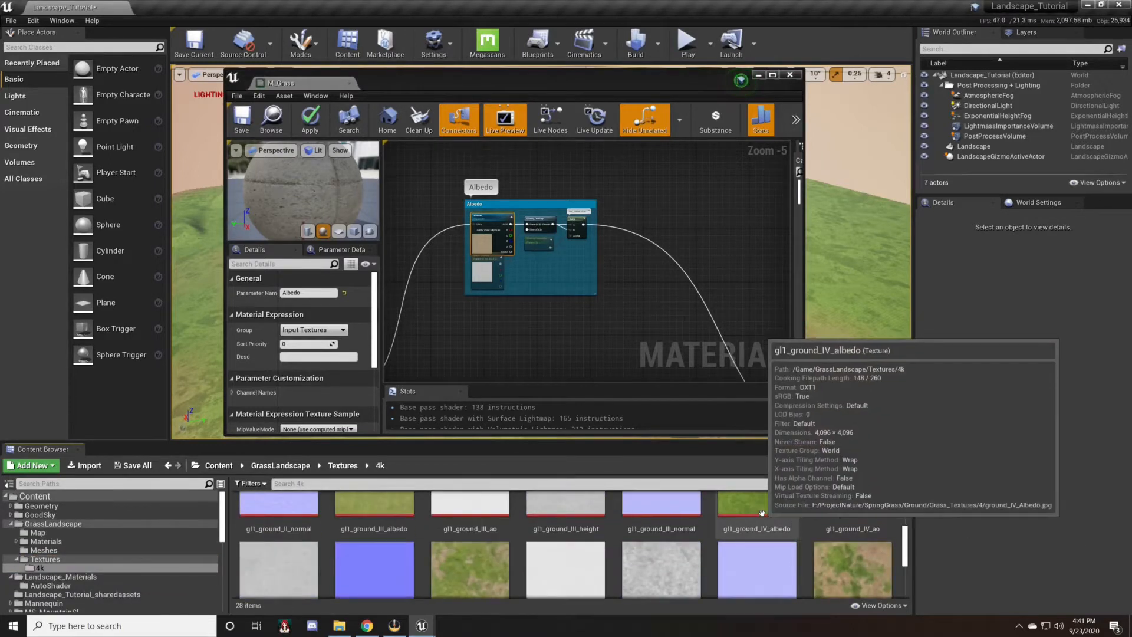
{"action": "scroll", "coordinate": [784, 555], "scroll_direction": "down", "scroll_amount": 1}
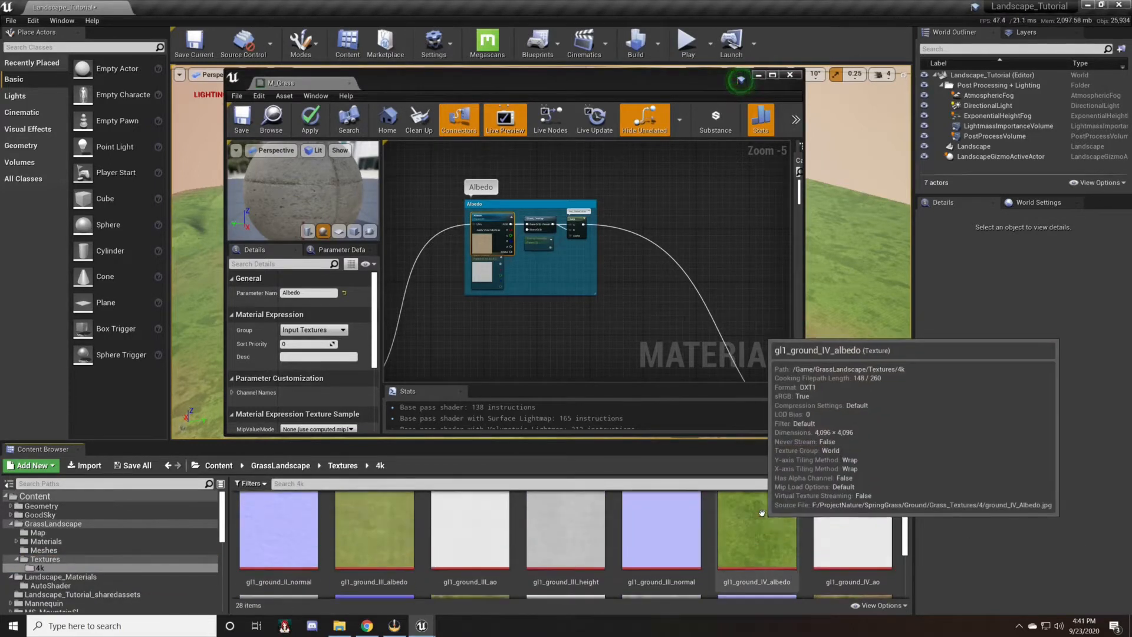
{"action": "left_click", "coordinate": [777, 539]}
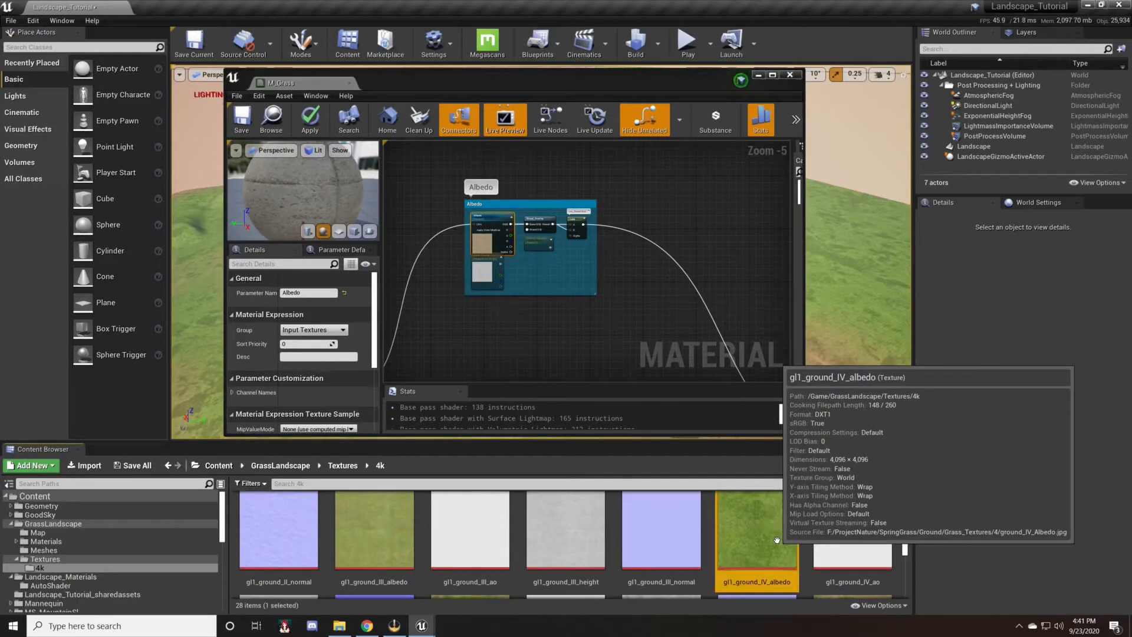
{"action": "left_click", "coordinate": [480, 236]}
{"action": "scroll", "coordinate": [338, 356], "scroll_direction": "down", "scroll_amount": 2}
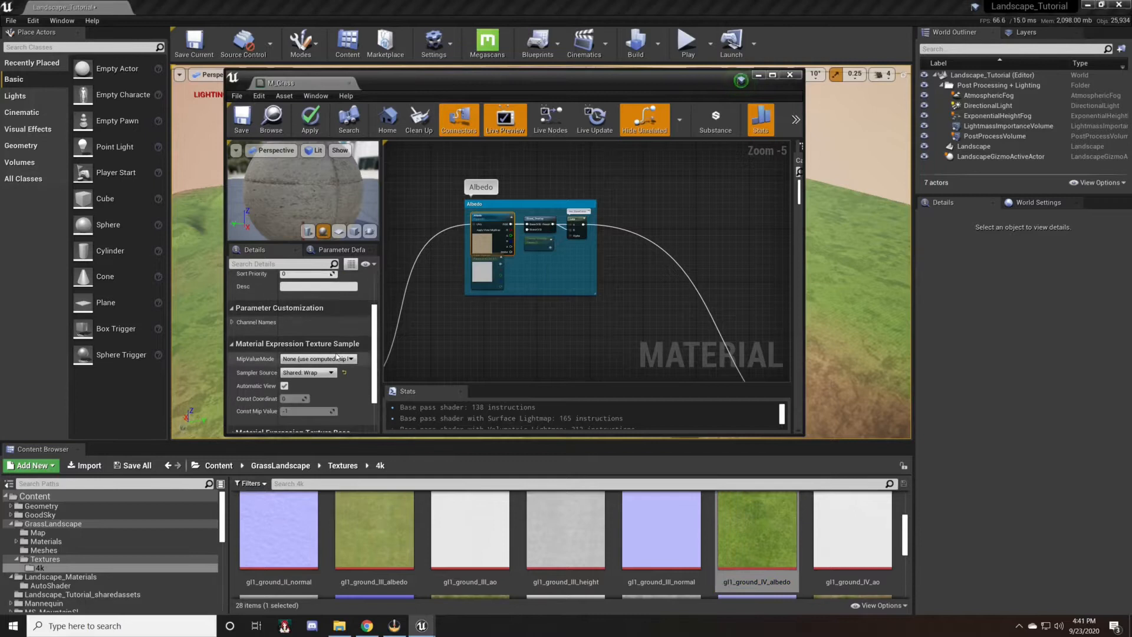
{"action": "scroll", "coordinate": [338, 356], "scroll_direction": "down", "scroll_amount": 2}
{"action": "scroll", "coordinate": [328, 383], "scroll_direction": "down", "scroll_amount": 1}
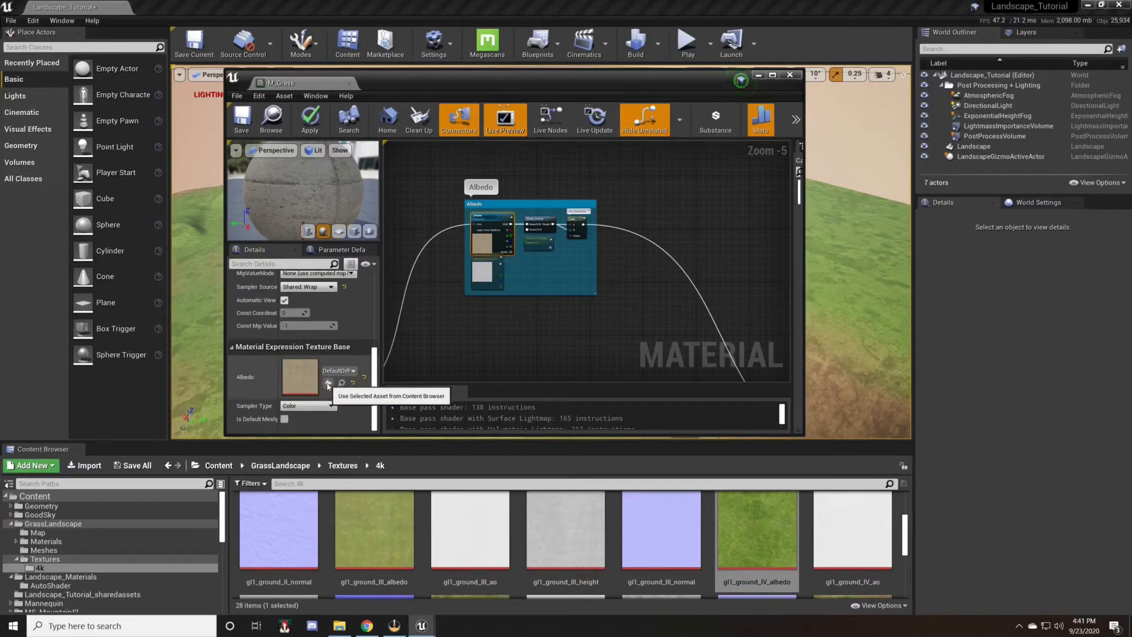
{"action": "left_click", "coordinate": [329, 383]}
Assign the gl1_ground_IV_ao texture to the Roughness texture parameter of M_Grass.
{"action": "right_click_drag", "start_coordinate": [566, 348], "coordinate": [566, 143]}
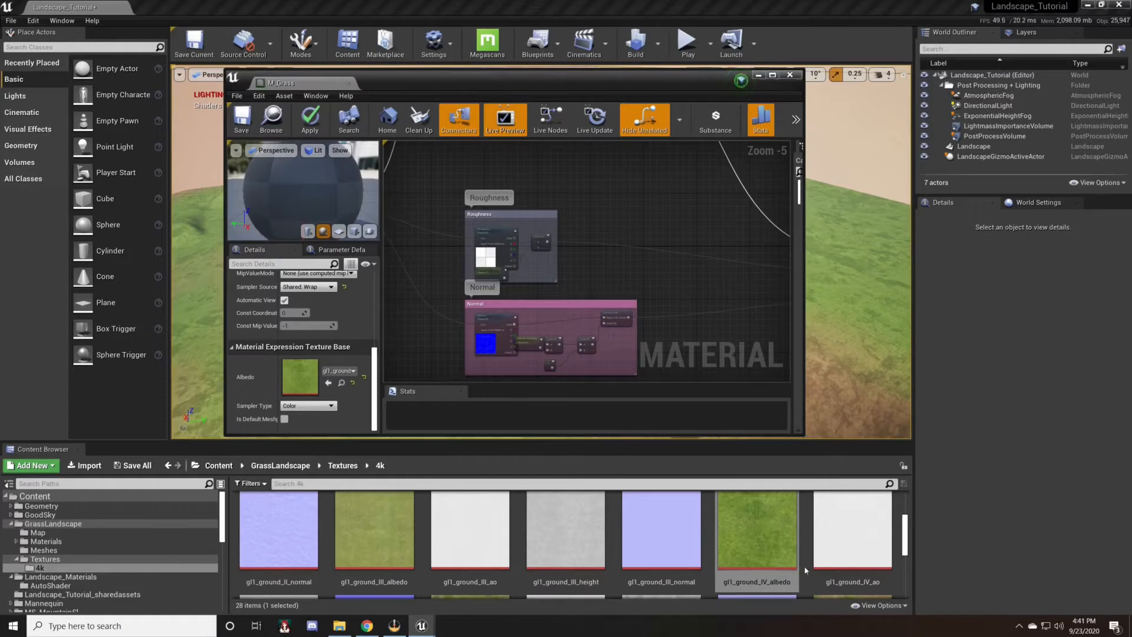
{"action": "scroll", "coordinate": [806, 566], "scroll_direction": "down", "scroll_amount": 2}
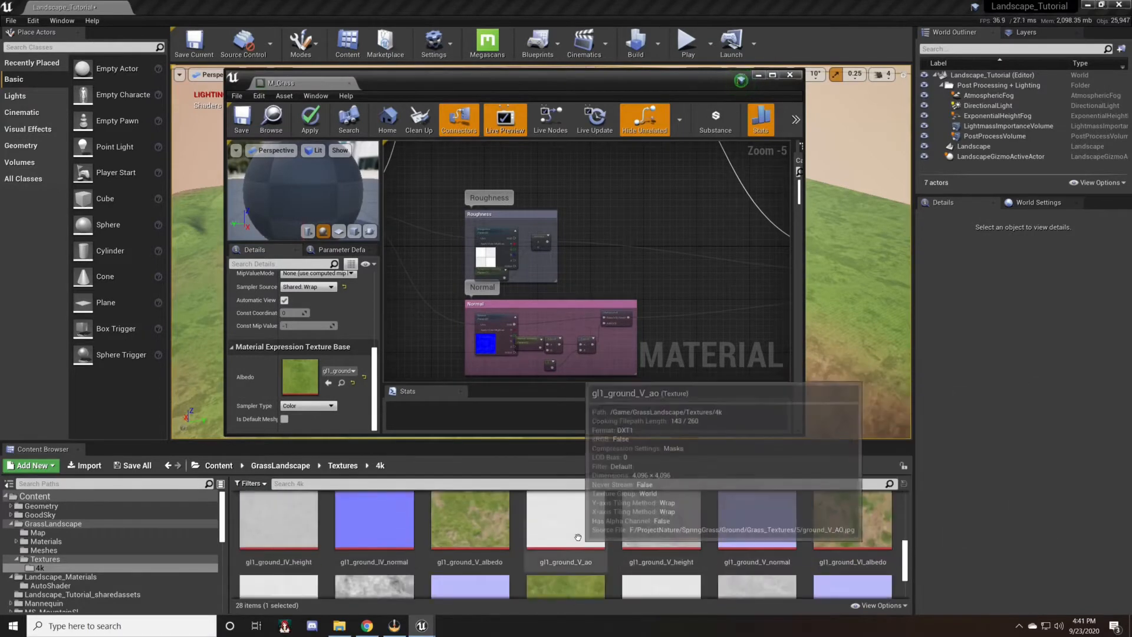
{"action": "scroll", "coordinate": [578, 537], "scroll_direction": "up", "scroll_amount": 1}
{"action": "right_click_drag", "start_coordinate": [593, 261], "coordinate": [617, 265]}
{"action": "left_click", "coordinate": [512, 267]}
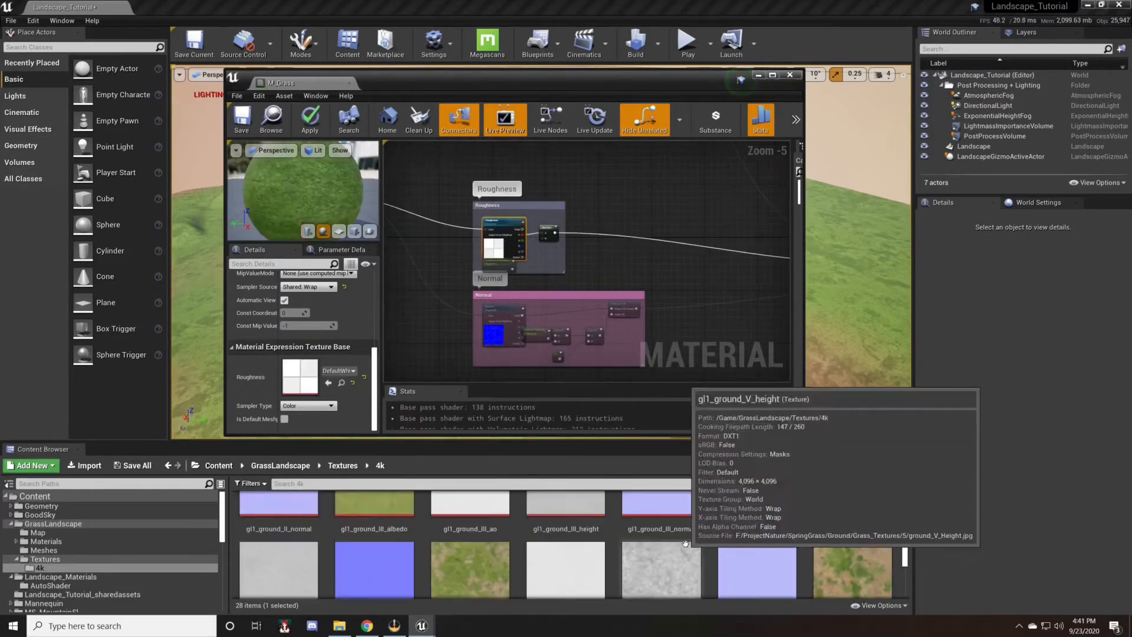
{"action": "scroll", "coordinate": [685, 543], "scroll_direction": "up", "scroll_amount": 1}
{"action": "right_click_drag", "start_coordinate": [456, 296], "coordinate": [391, 287]}
{"action": "scroll", "coordinate": [426, 289], "scroll_direction": "up", "scroll_amount": 1}
{"action": "right_click_drag", "start_coordinate": [386, 324], "coordinate": [412, 292]}
{"action": "scroll", "coordinate": [797, 547], "scroll_direction": "down", "scroll_amount": 3}
{"action": "scroll", "coordinate": [737, 560], "scroll_direction": "up", "scroll_amount": 1}
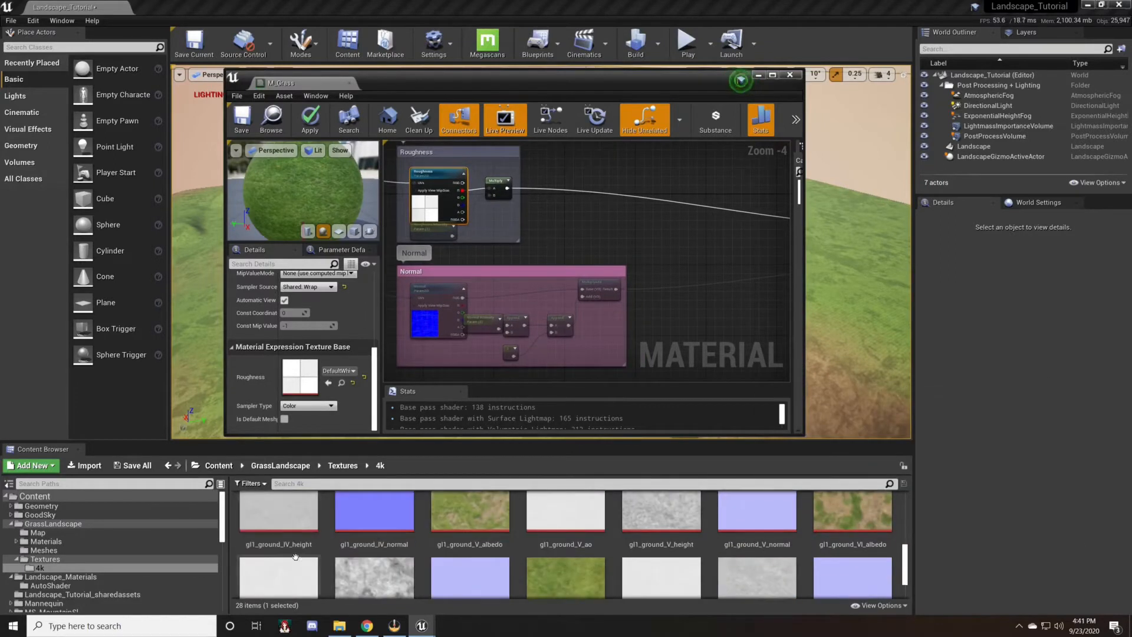
{"action": "scroll", "coordinate": [784, 543], "scroll_direction": "up", "scroll_amount": 1}
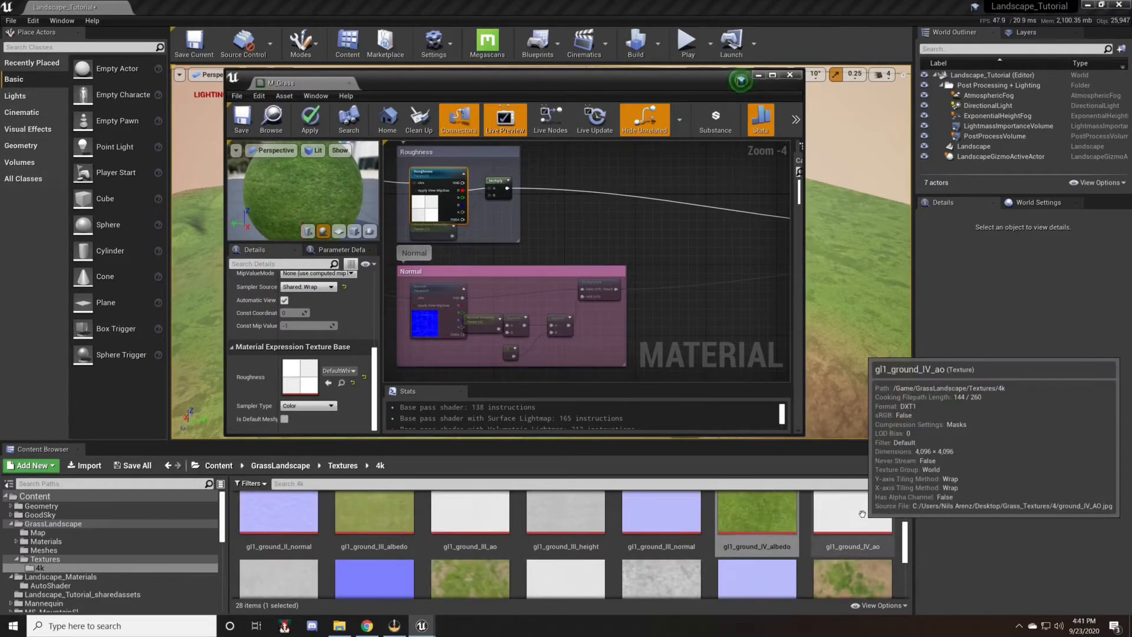
{"action": "left_click", "coordinate": [858, 515]}
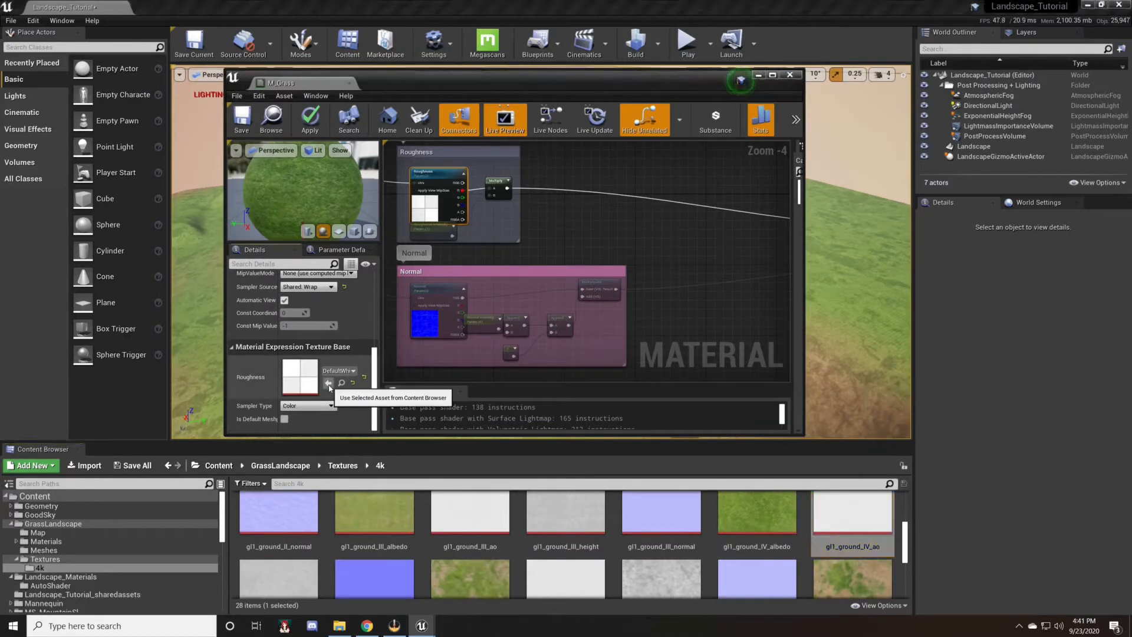
Assign the gl1_ground_IV_normal texture to the Normal texture parameter of M_Grass.
{"action": "left_click", "coordinate": [420, 324]}
{"action": "right_click_drag", "start_coordinate": [404, 341], "coordinate": [430, 333]}
{"action": "left_click", "coordinate": [372, 575]}
{"action": "scroll", "coordinate": [382, 551], "scroll_direction": "down", "scroll_amount": 2}
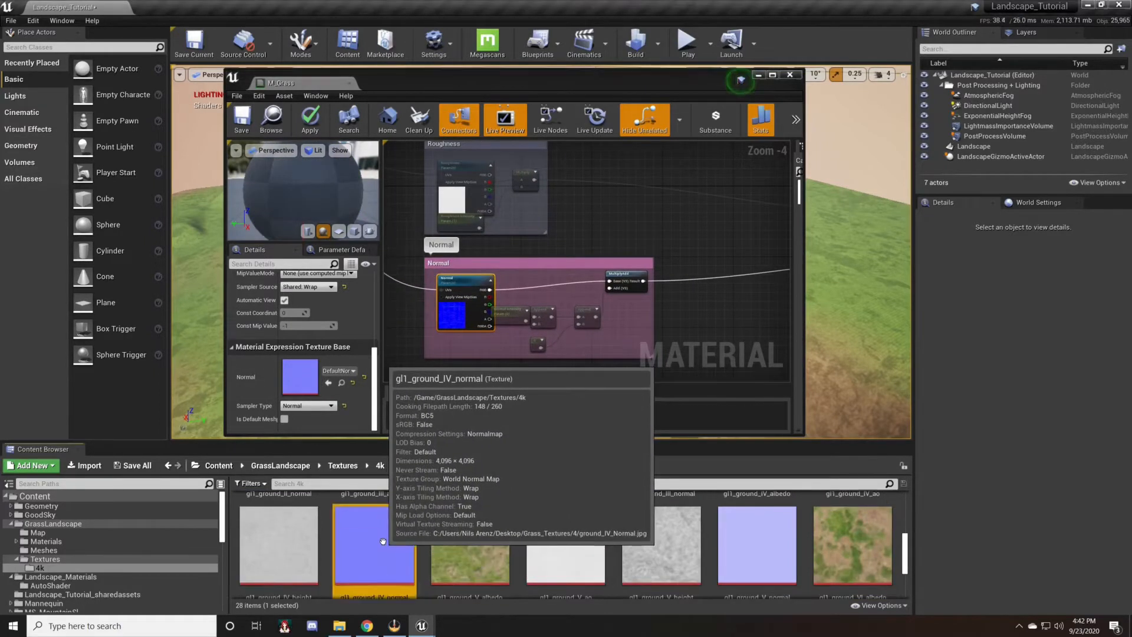
{"action": "left_click", "coordinate": [328, 383]}
Move the Albedo comment group down, closer to the Roughness group.
{"action": "right_click_drag", "start_coordinate": [399, 338], "coordinate": [436, 340]}
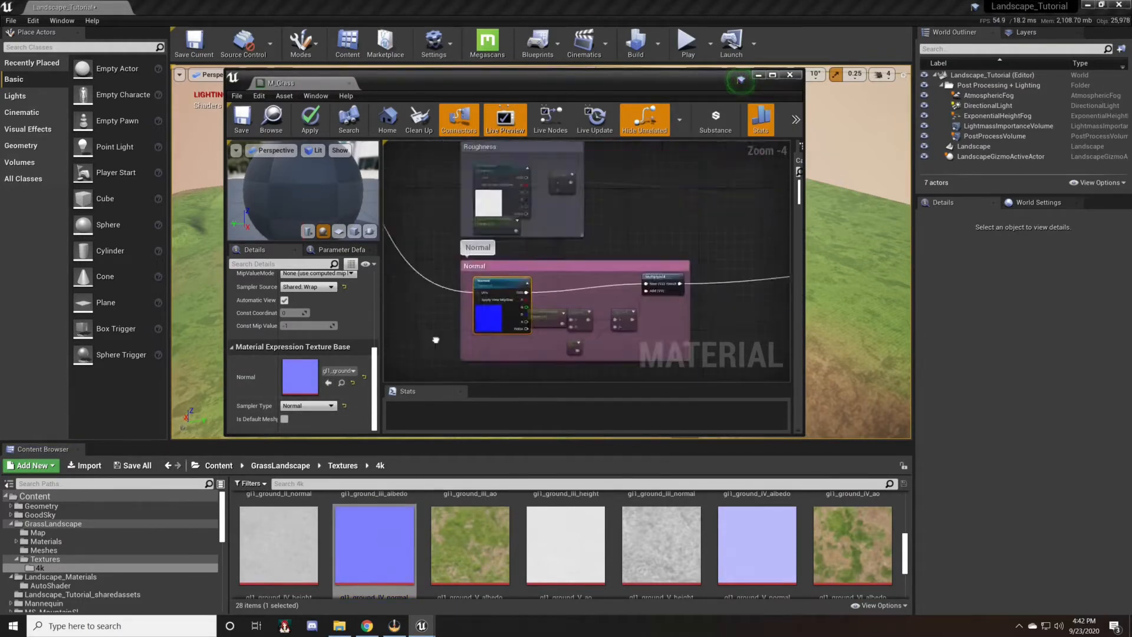
{"action": "scroll", "coordinate": [435, 340], "scroll_direction": "down", "scroll_amount": 4}
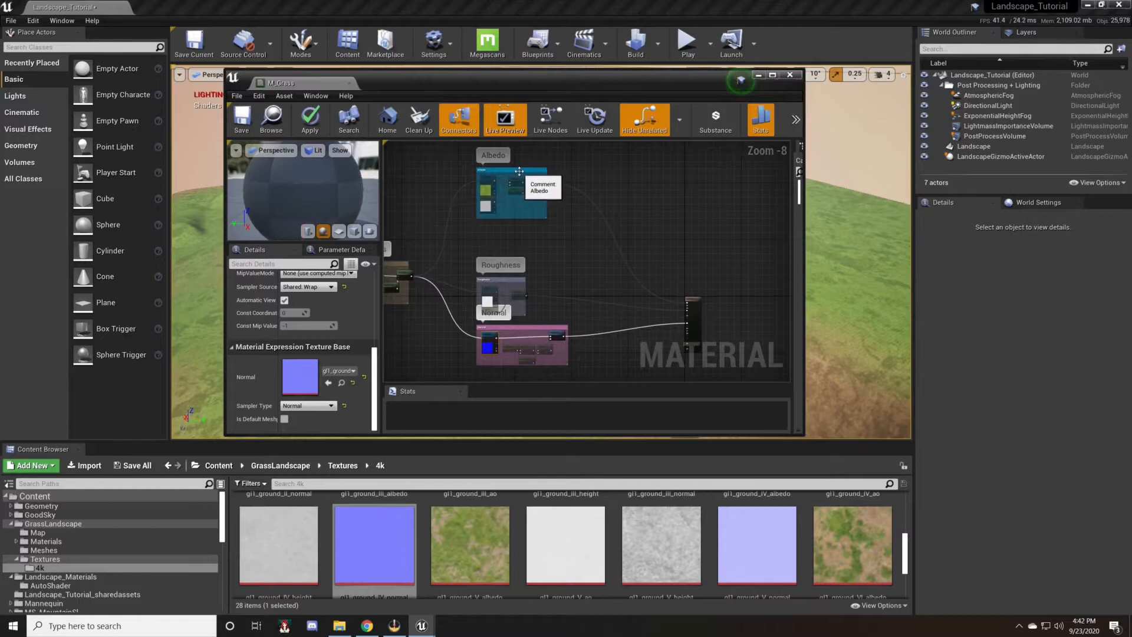
{"action": "left_click_drag", "start_coordinate": [519, 171], "coordinate": [520, 184]}
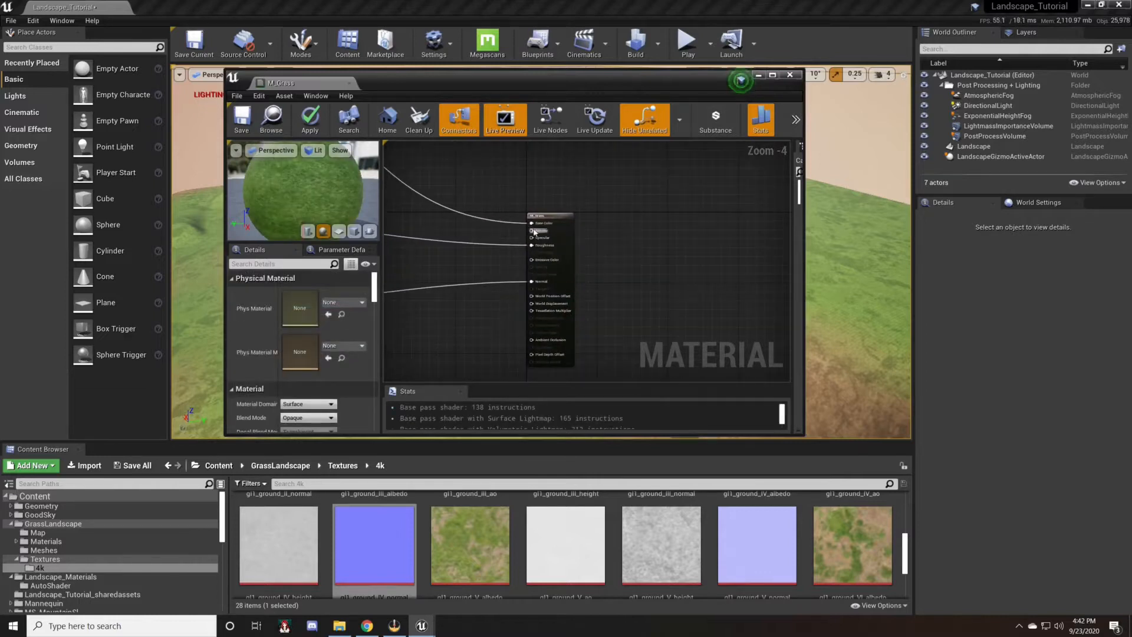
Add a Constant node connected to the Metallic input of the M_Grass output node.
{"action": "left_click_drag", "start_coordinate": [535, 232], "coordinate": [513, 236]}
{"action": "type", "text": "con"}
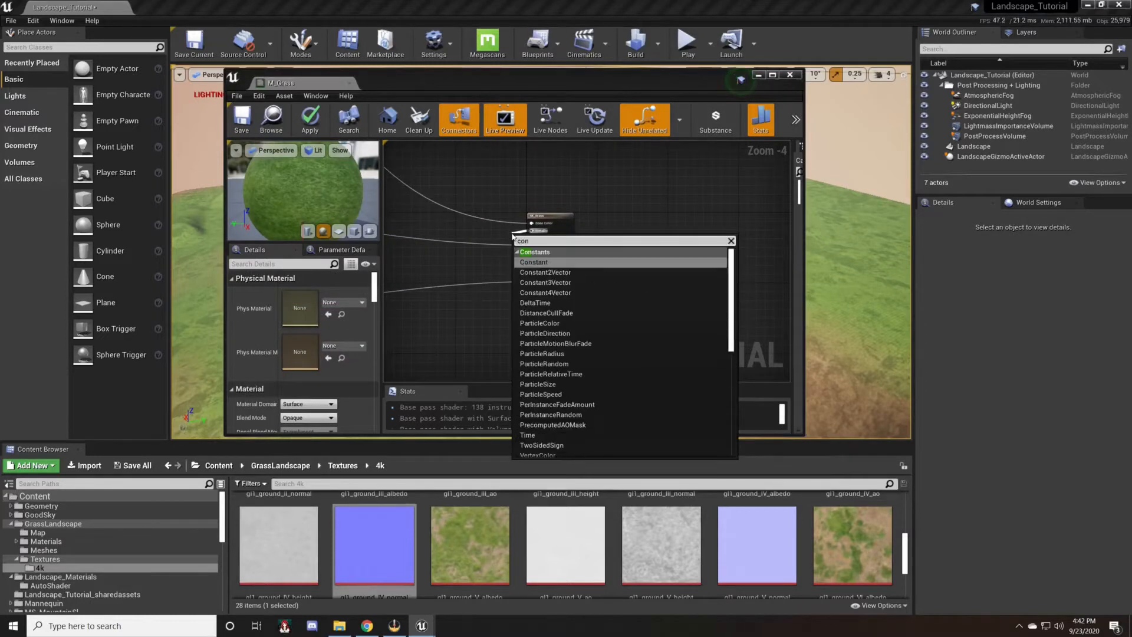
{"action": "key", "text": "Return"}
Move the M_Grass output node closer to the texture groups and save the material.
{"action": "scroll", "coordinate": [718, 280], "scroll_direction": "down", "scroll_amount": 3}
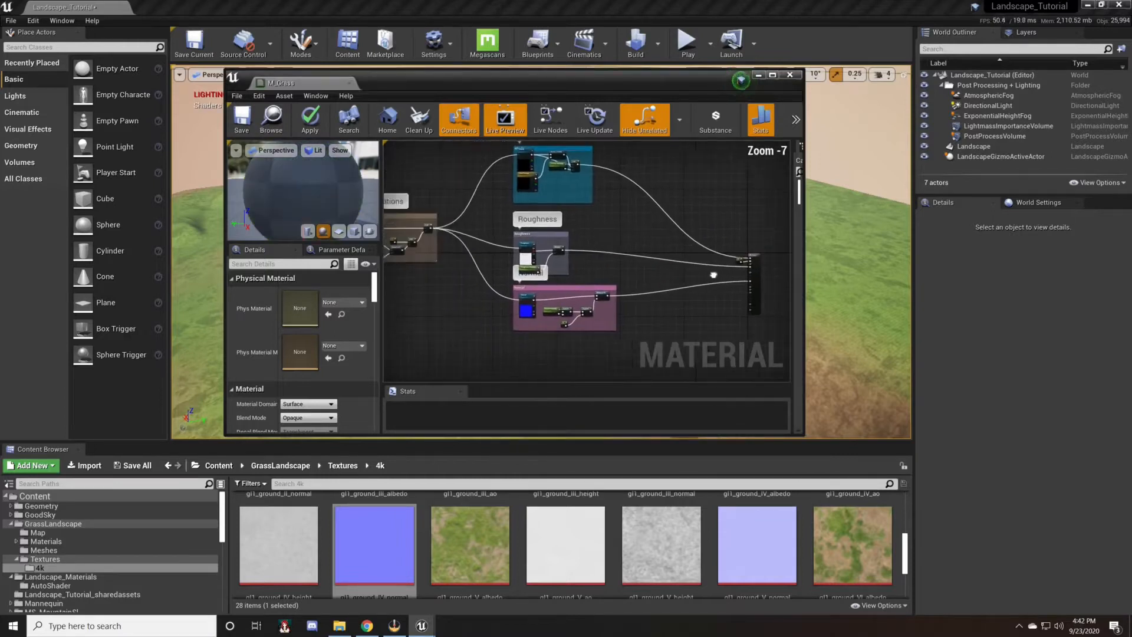
{"action": "right_click_drag", "start_coordinate": [717, 279], "coordinate": [683, 302]}
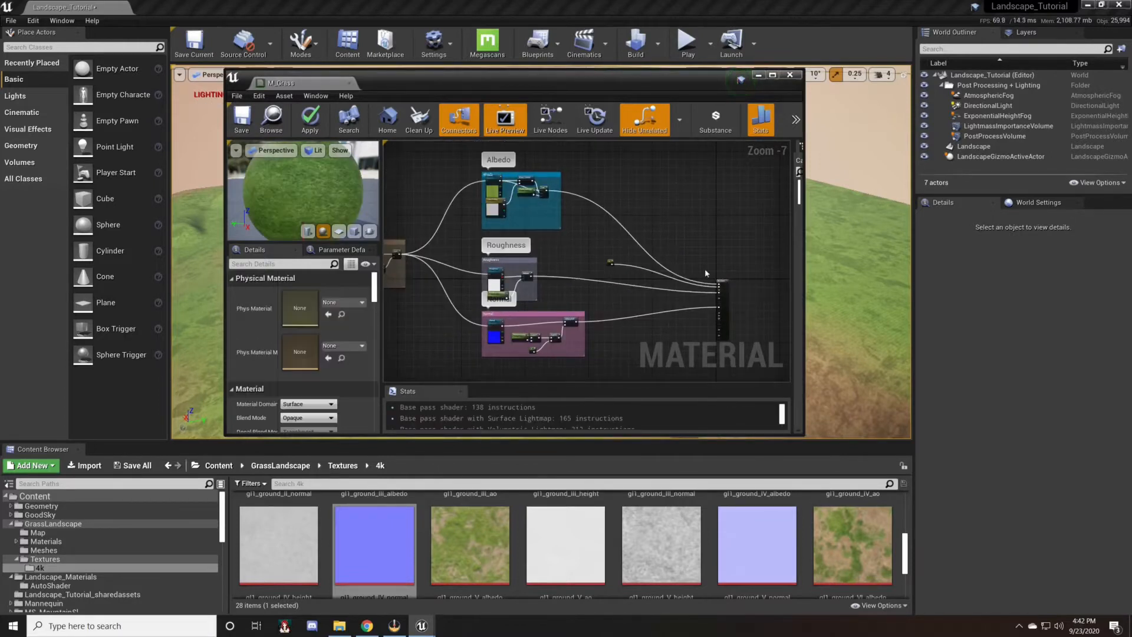
{"action": "left_click_drag", "start_coordinate": [725, 287], "coordinate": [659, 265]}
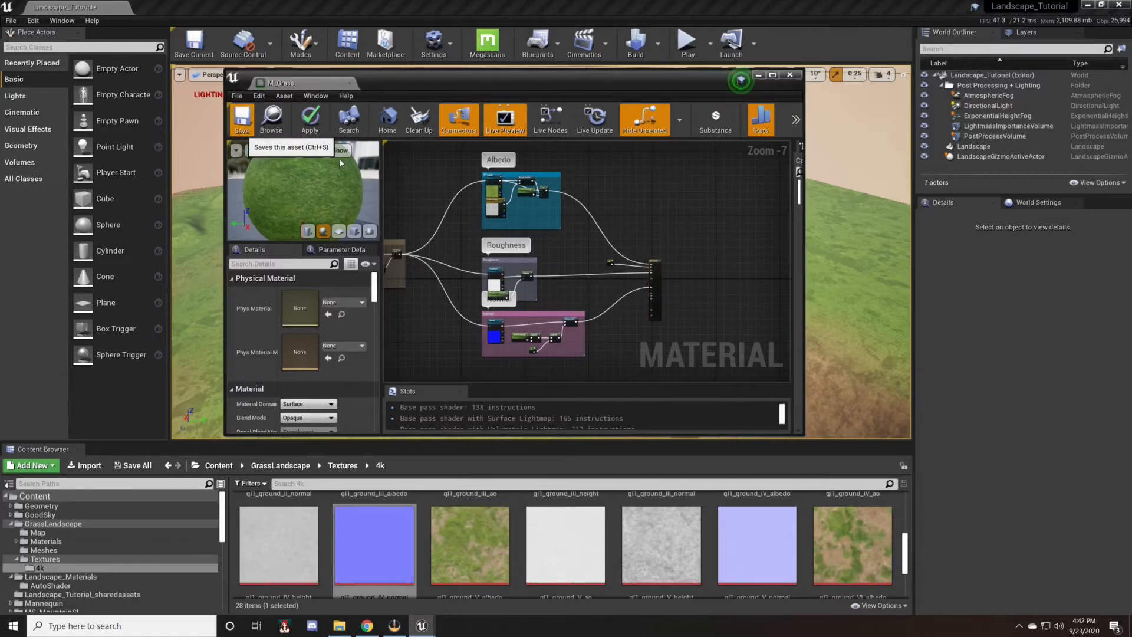
{"action": "key", "text": "ctrl+s"}
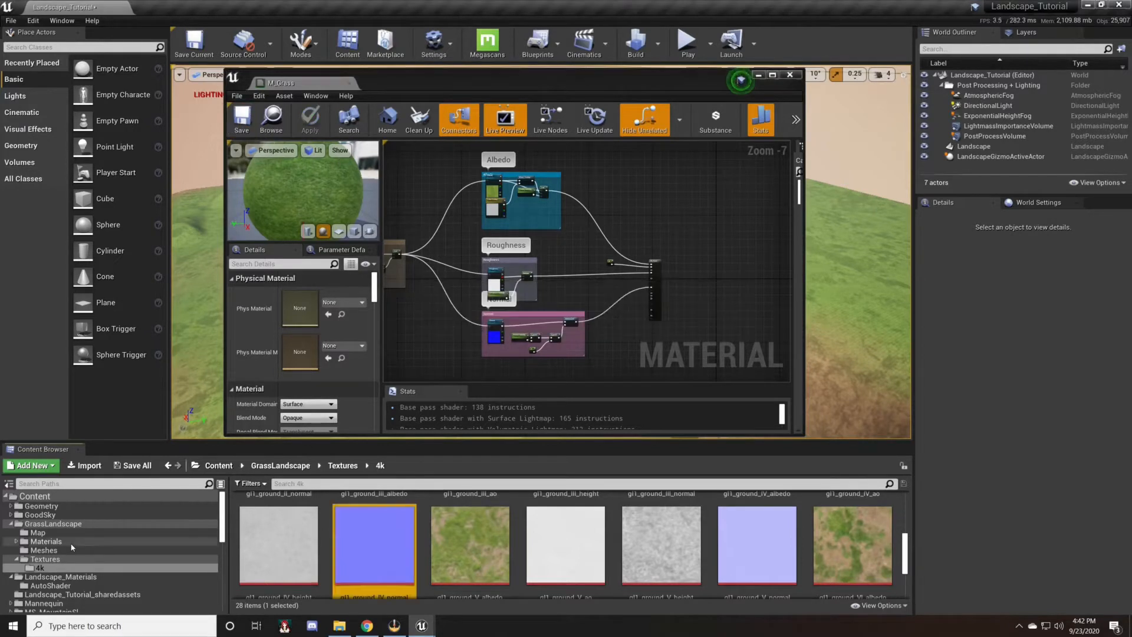
Duplicate M_Grass in the AutoShader folder and name the copy M_Sand.
{"action": "left_click", "coordinate": [50, 585]}
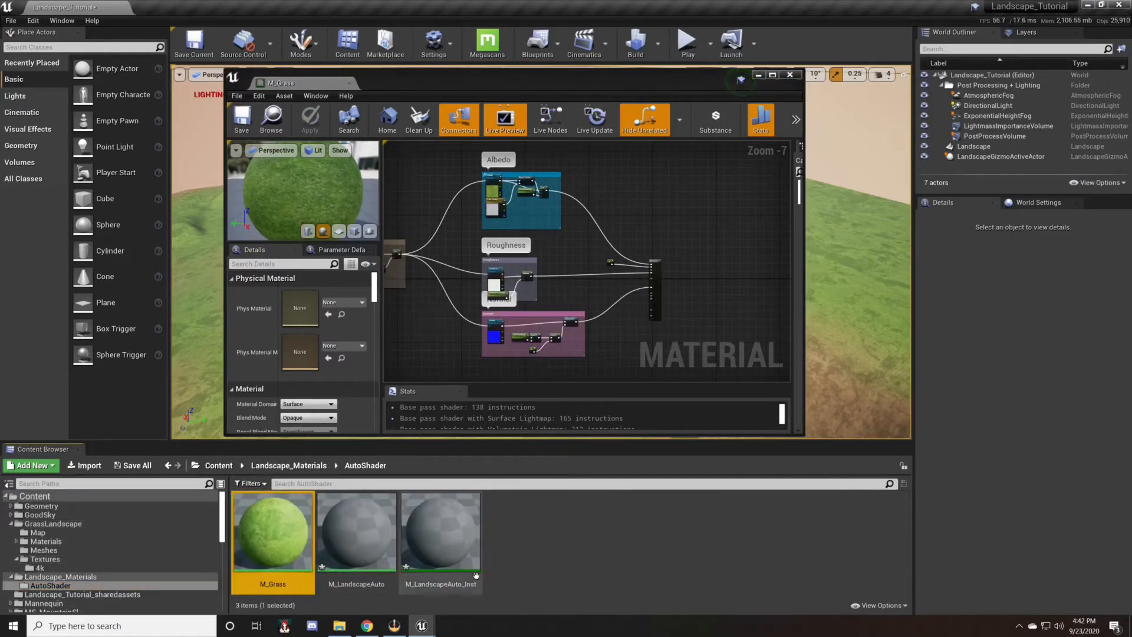
{"action": "key", "text": "ctrl+w"}
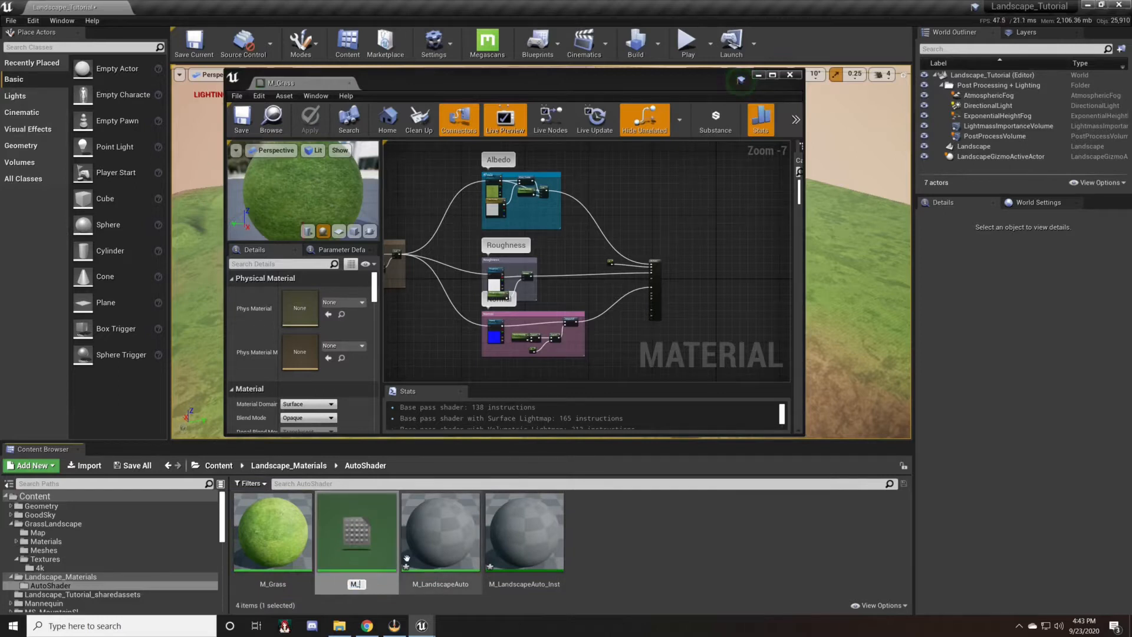
{"action": "key", "text": "Return"}
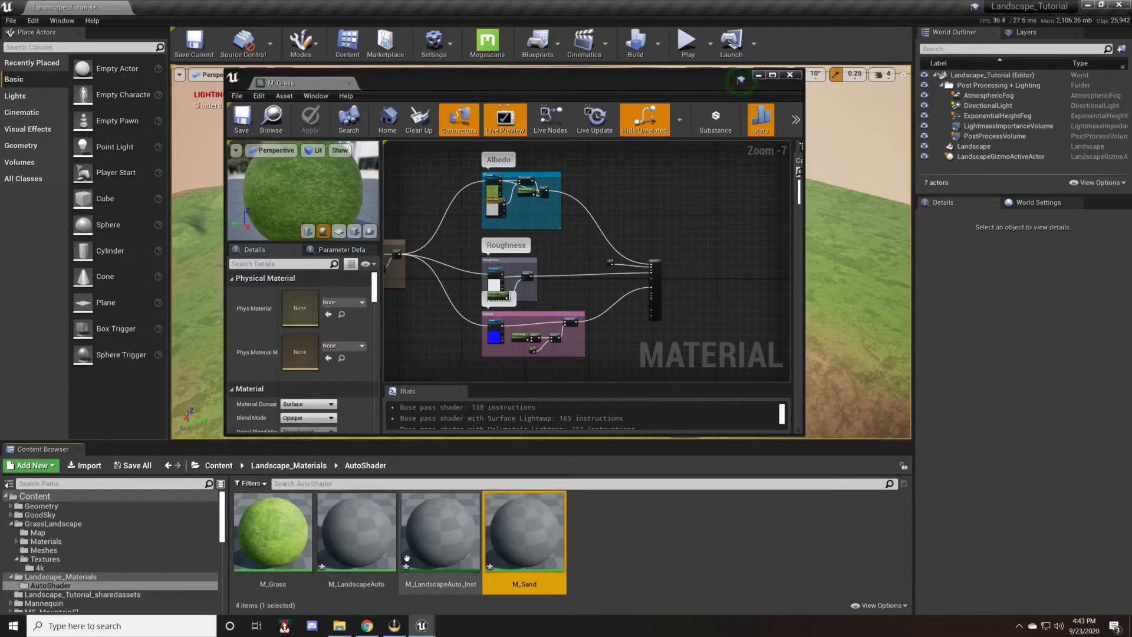
Duplicate M_Sand in the AutoShader folder and name the copy M_Dirt.
{"action": "key", "text": "ctrl+w"}
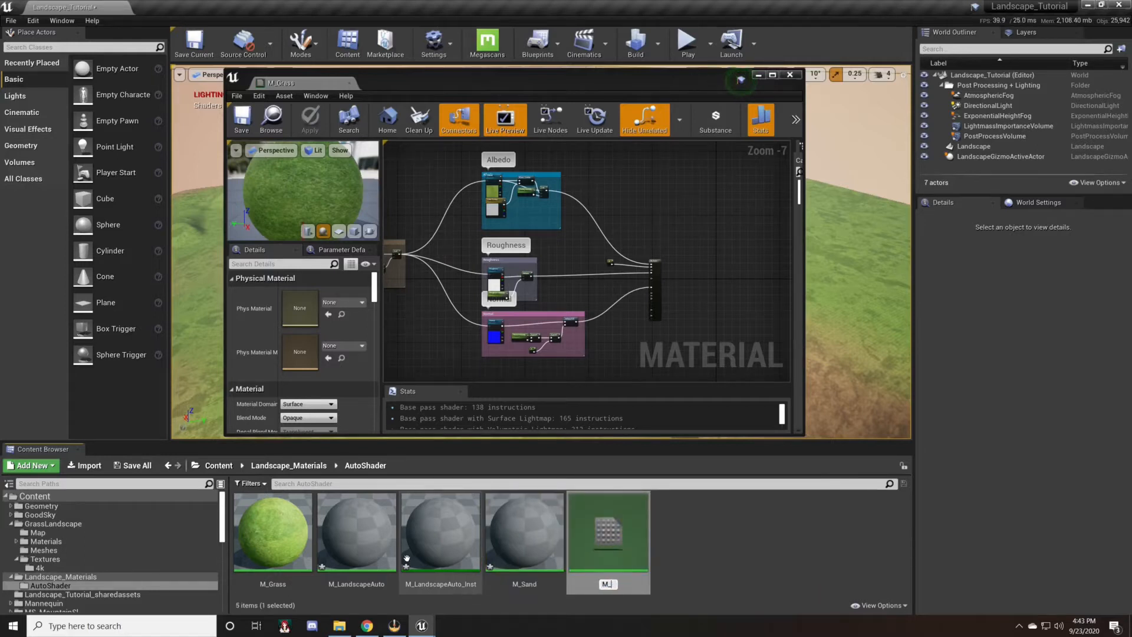
{"action": "type", "text": "M_Dirt"}
{"action": "key", "text": "Return"}
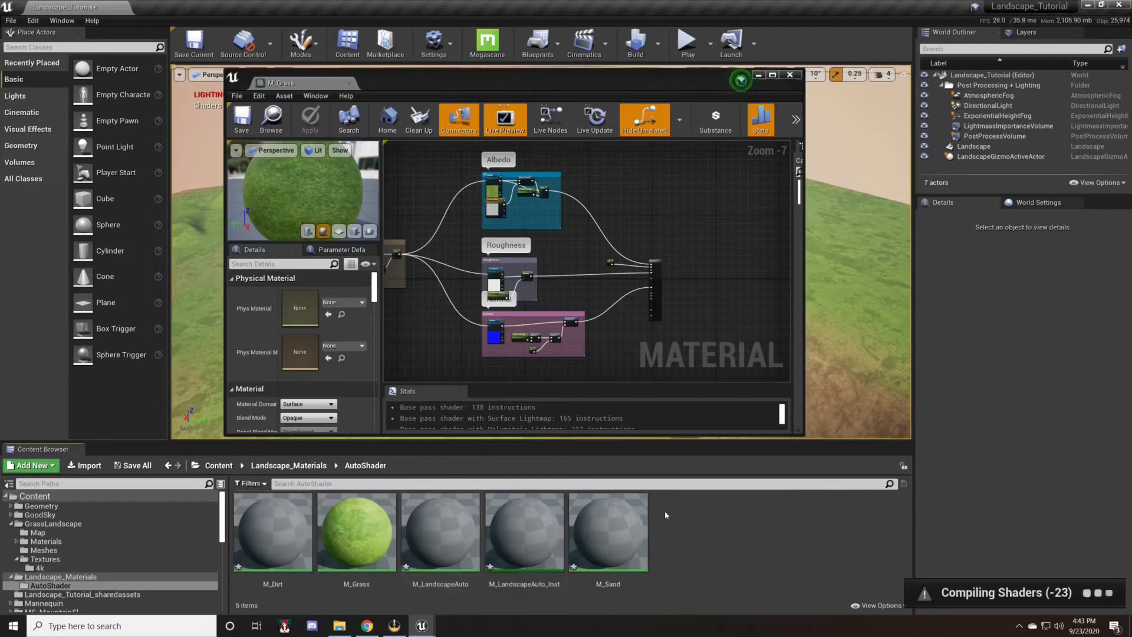
Open the M_Sand material for editing and select its Albedo texture node.
{"action": "double_click", "coordinate": [609, 525]}
{"action": "right_click_drag", "start_coordinate": [382, 301], "coordinate": [722, 380]}
{"action": "scroll", "coordinate": [759, 313], "scroll_direction": "down", "scroll_amount": 5}
{"action": "scroll", "coordinate": [667, 225], "scroll_direction": "up", "scroll_amount": 1}
{"action": "left_click", "coordinate": [483, 260]}
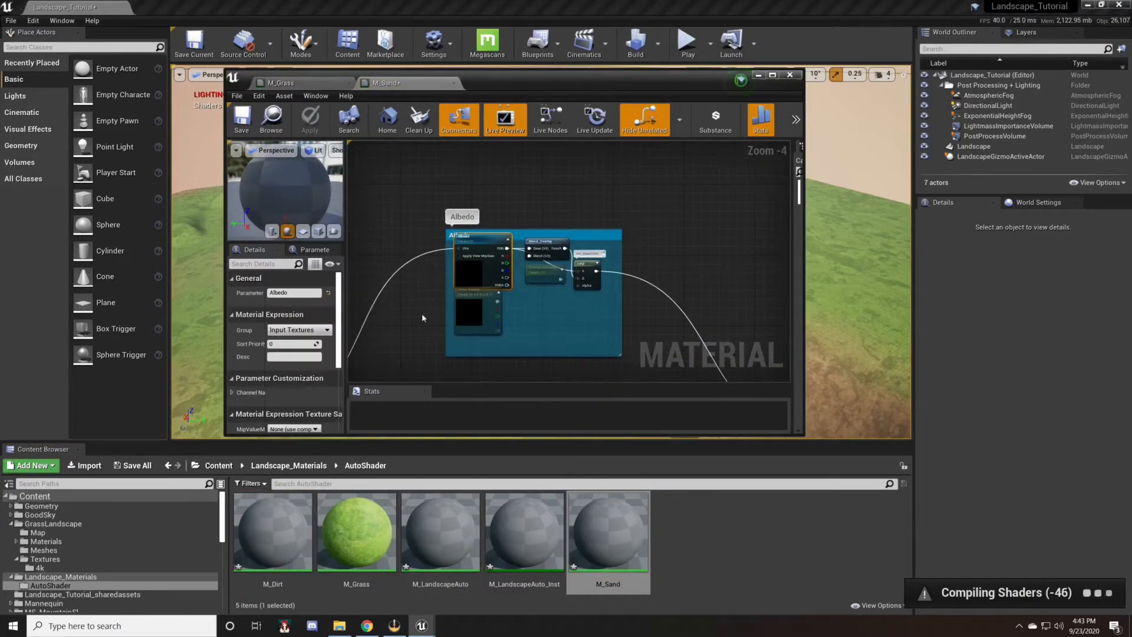
Assign the tdzmdg3o_8K_Albedo texture from the 02_Thai_Beach_Sand_2x2_M_tdzmdg3o surface folder to M_Sand's Albedo node.
{"action": "left_click", "coordinate": [11, 524]}
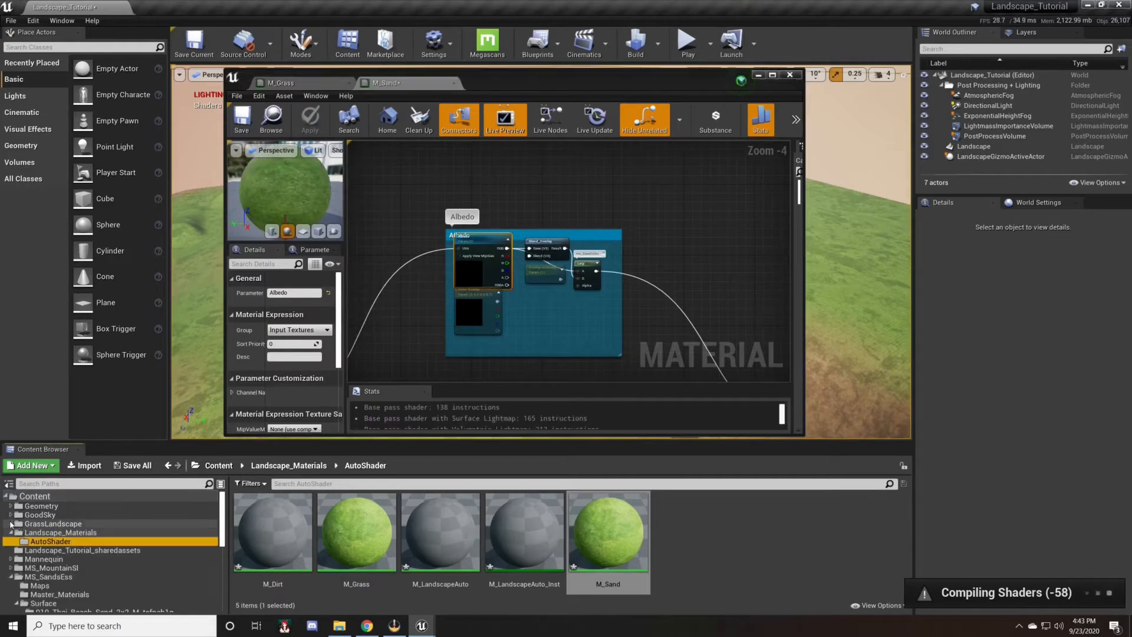
{"action": "scroll", "coordinate": [14, 525], "scroll_direction": "down", "scroll_amount": 3}
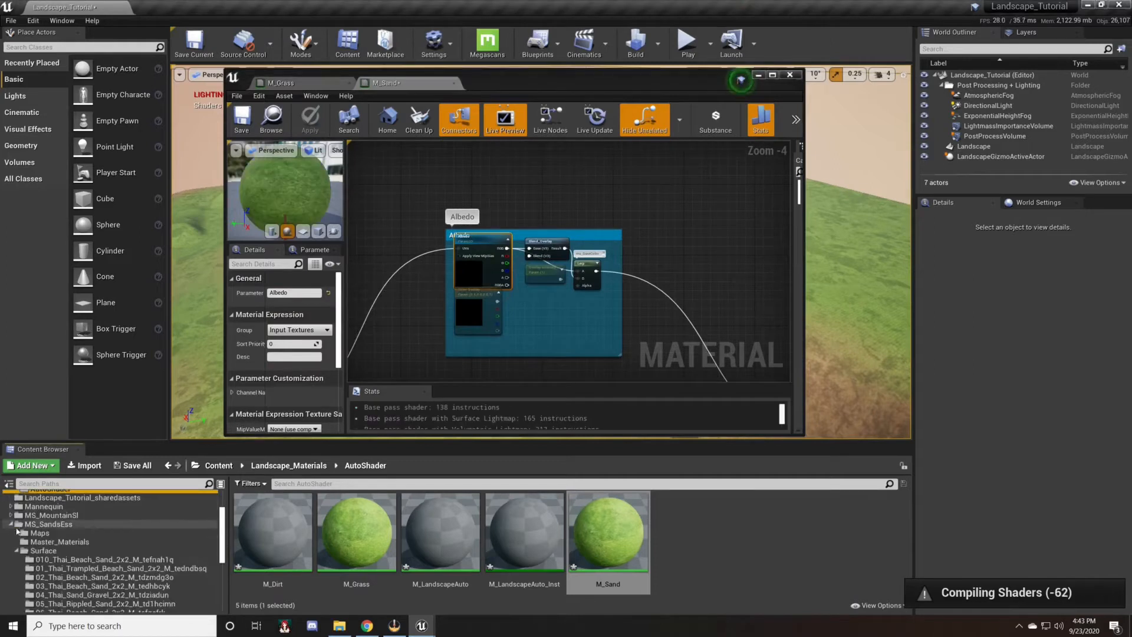
{"action": "left_click", "coordinate": [43, 551]}
{"action": "left_click", "coordinate": [76, 578]}
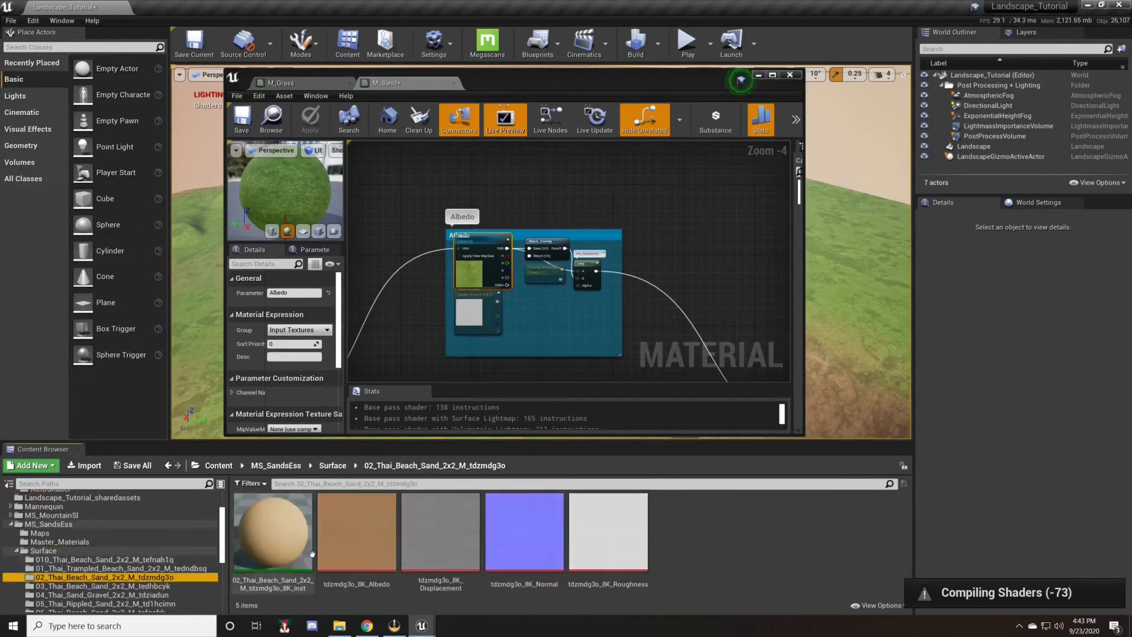
{"action": "left_click", "coordinate": [358, 537]}
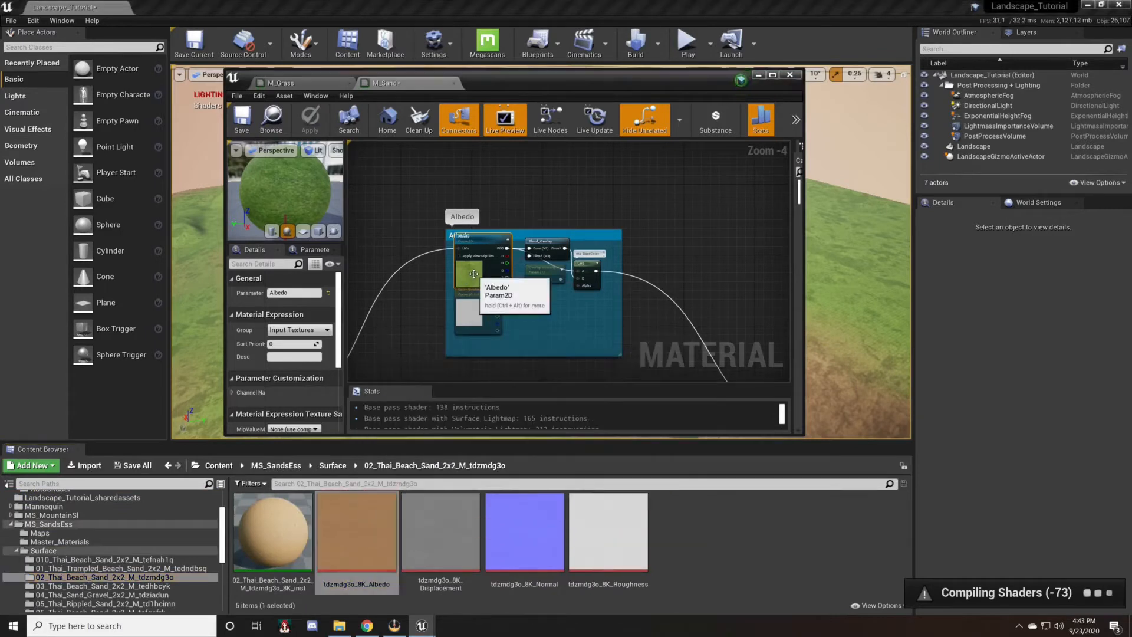
{"action": "scroll", "coordinate": [288, 399], "scroll_direction": "down", "scroll_amount": 2}
{"action": "scroll", "coordinate": [288, 399], "scroll_direction": "down", "scroll_amount": 2}
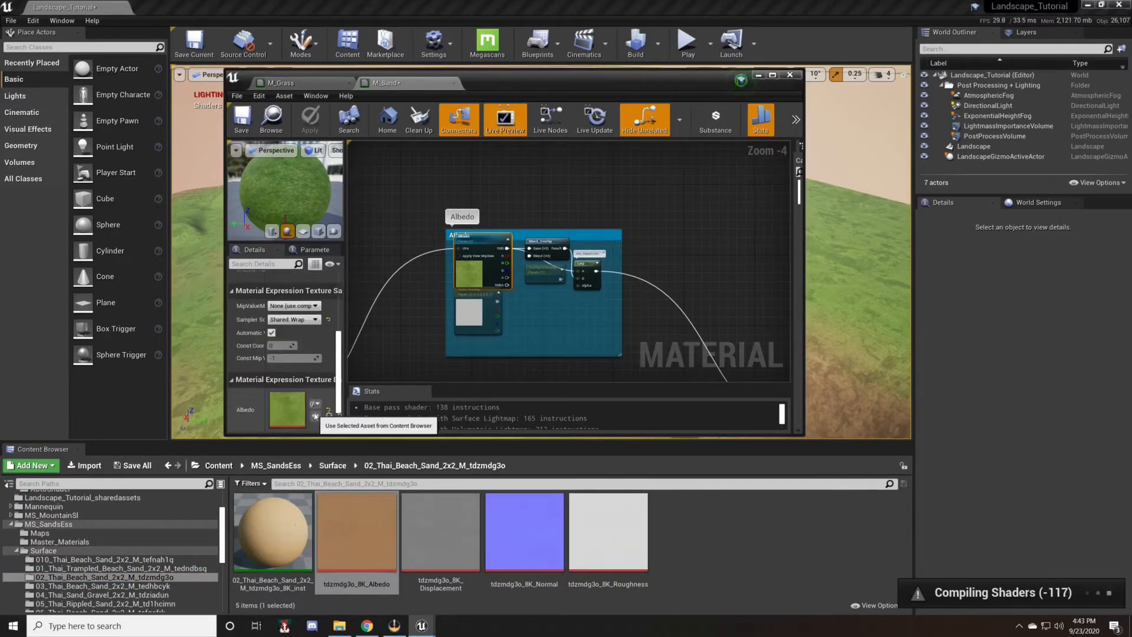
{"action": "left_click", "coordinate": [315, 415]}
Assign the tdzmdg3o_8K_Roughness texture to M_Sand's Roughness texture node.
{"action": "left_click", "coordinate": [513, 242]}
{"action": "left_click", "coordinate": [609, 531]}
{"action": "left_click", "coordinate": [315, 415]}
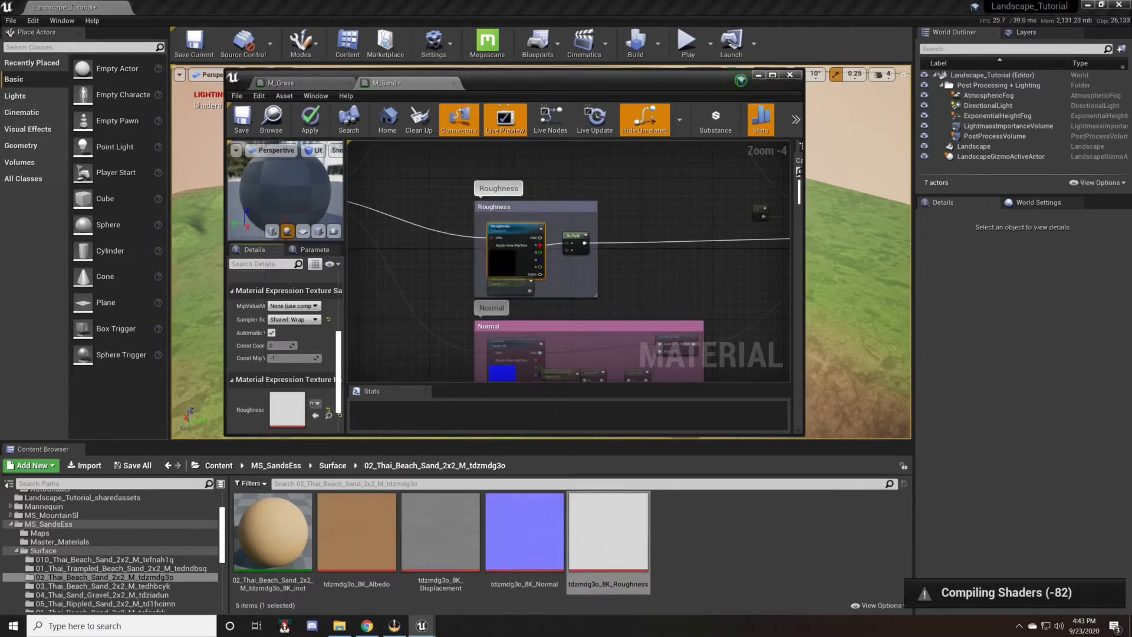
Assign the tdzmdg3o_8K_Normal texture to M_Sand's Normal texture node and save the material.
{"action": "right_click_drag", "start_coordinate": [507, 361], "coordinate": [472, 232]}
{"action": "left_click", "coordinate": [477, 248]}
{"action": "left_click", "coordinate": [525, 530]}
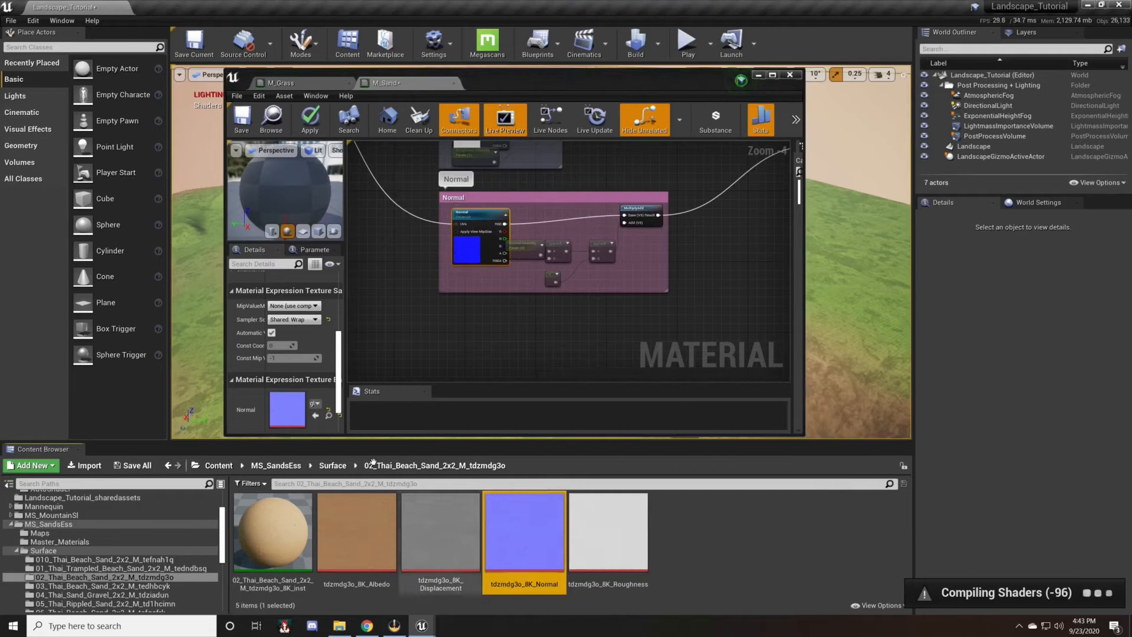
{"action": "left_click", "coordinate": [315, 416]}
{"action": "left_click", "coordinate": [403, 301]}
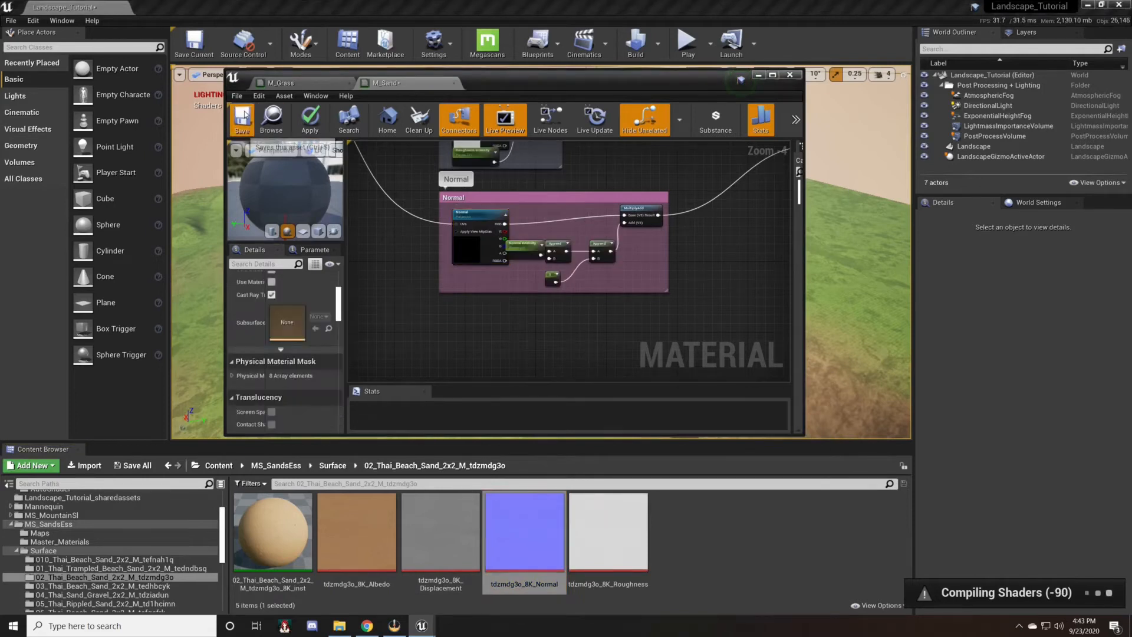
Return to the AutoShader folder and open the M_Dirt material for editing.
{"action": "scroll", "coordinate": [112, 530], "scroll_direction": "up", "scroll_amount": 2}
{"action": "left_click", "coordinate": [50, 523]}
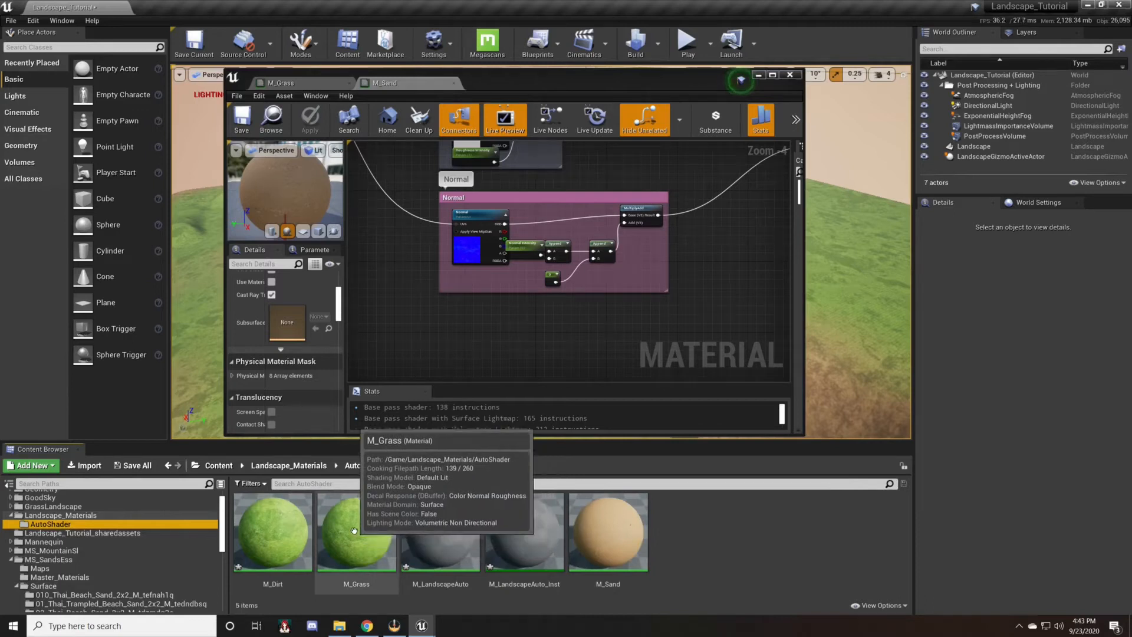
{"action": "left_click", "coordinate": [268, 536]}
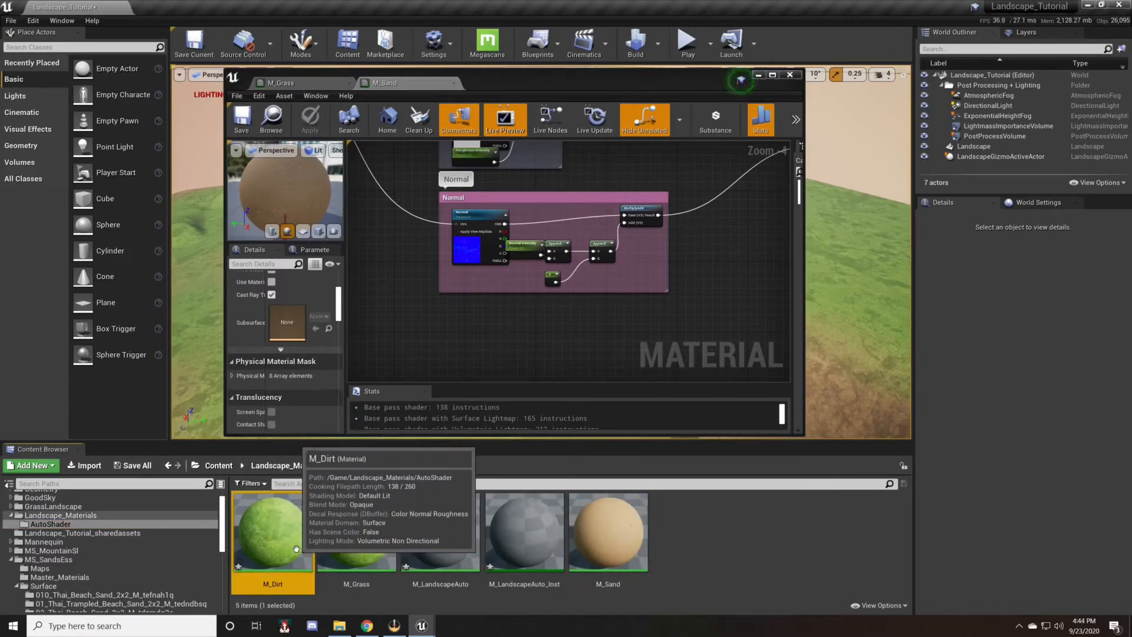
{"action": "double_click", "coordinate": [274, 547]}
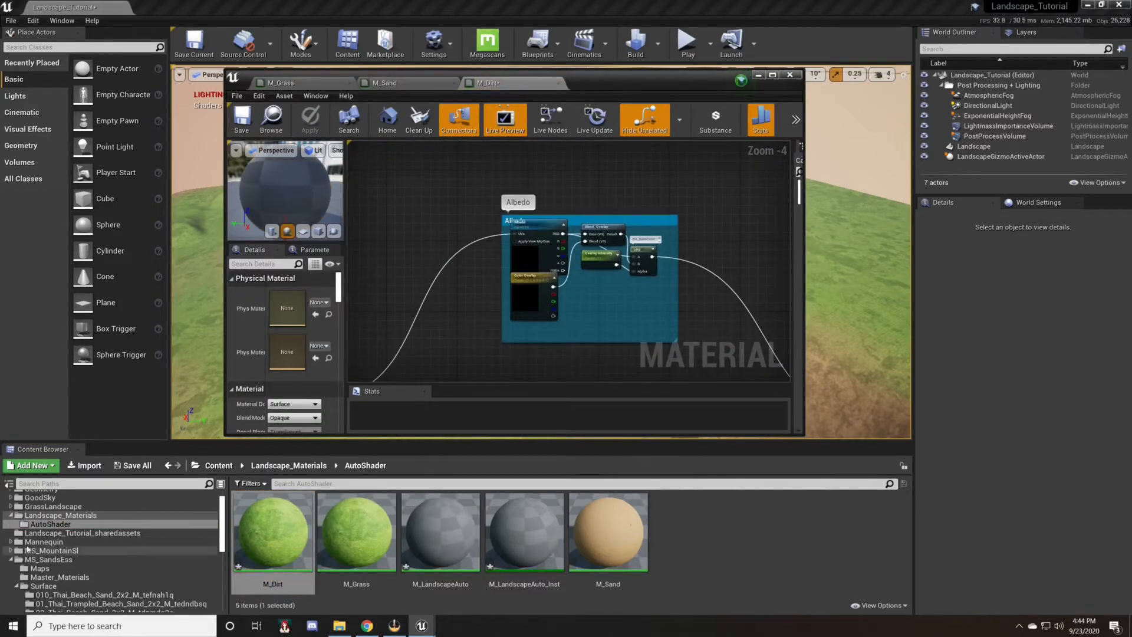
Assign the peDhm2_8K_Albedo texture from the MS_MountainSl surface folder 17_Soil_Hardened_peDhm20 to M_Dirt's Albedo node.
{"action": "left_click", "coordinate": [11, 559]}
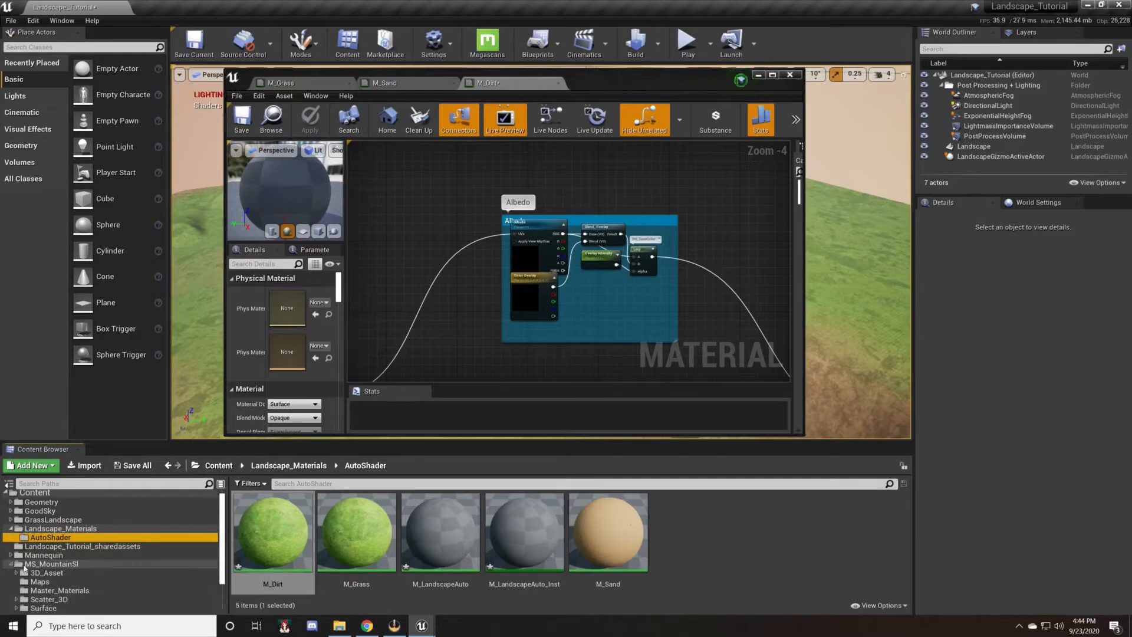
{"action": "scroll", "coordinate": [24, 569], "scroll_direction": "down", "scroll_amount": 2}
{"action": "left_click", "coordinate": [43, 573]}
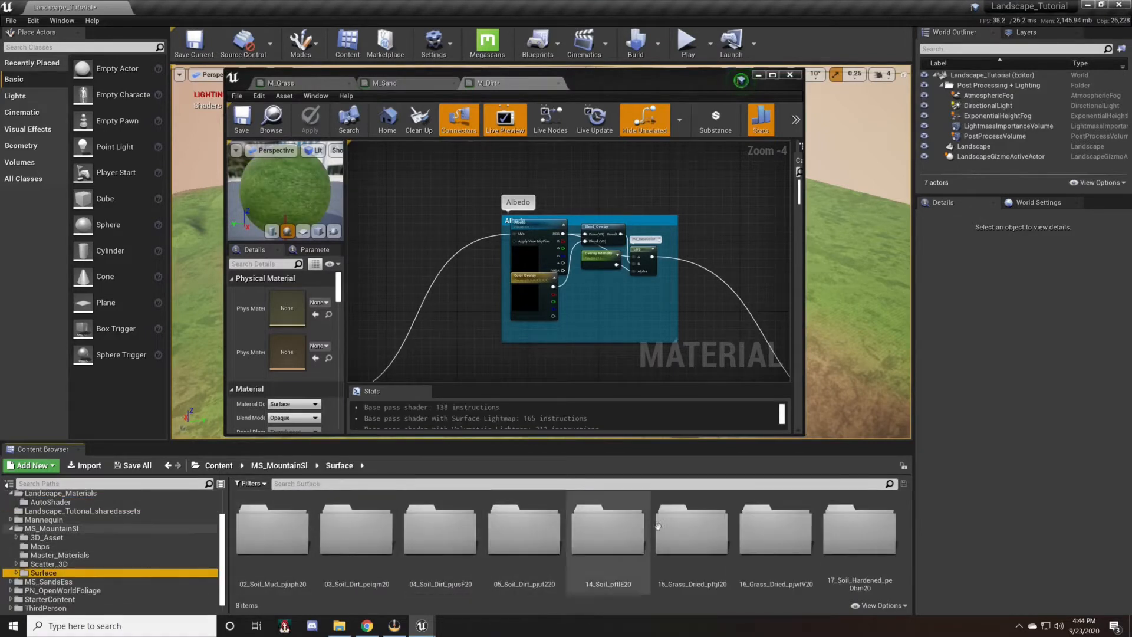
{"action": "double_click", "coordinate": [867, 531]}
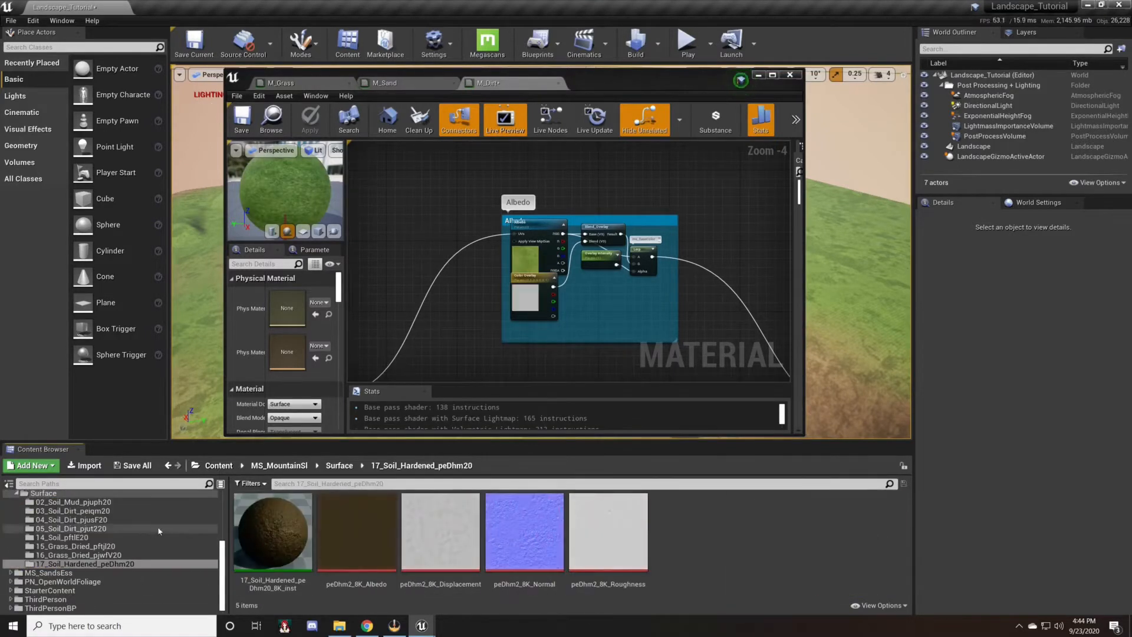
{"action": "left_click", "coordinate": [356, 531]}
{"action": "left_click", "coordinate": [525, 263]}
{"action": "right_click_drag", "start_coordinate": [472, 345], "coordinate": [456, 194]}
{"action": "scroll", "coordinate": [298, 345], "scroll_direction": "down", "scroll_amount": 6}
{"action": "left_click", "coordinate": [315, 397]}
Assign the peDhm2_8K_Roughness texture to M_Dirt's Roughness texture node.
{"action": "left_click", "coordinate": [497, 300]}
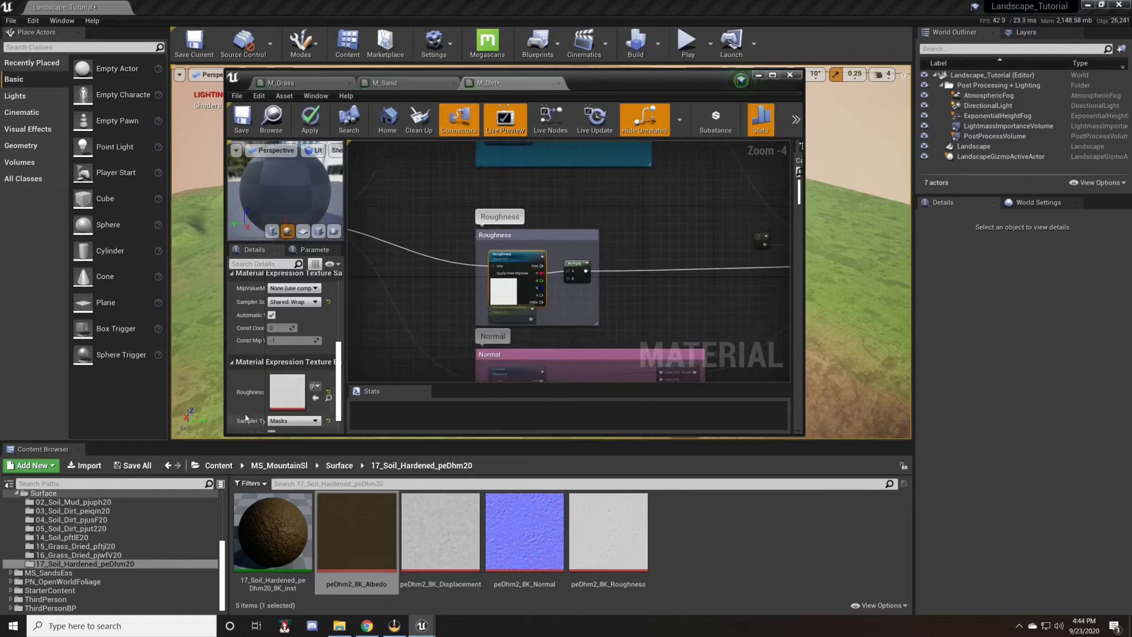
{"action": "left_click", "coordinate": [608, 531]}
{"action": "left_click", "coordinate": [316, 397]}
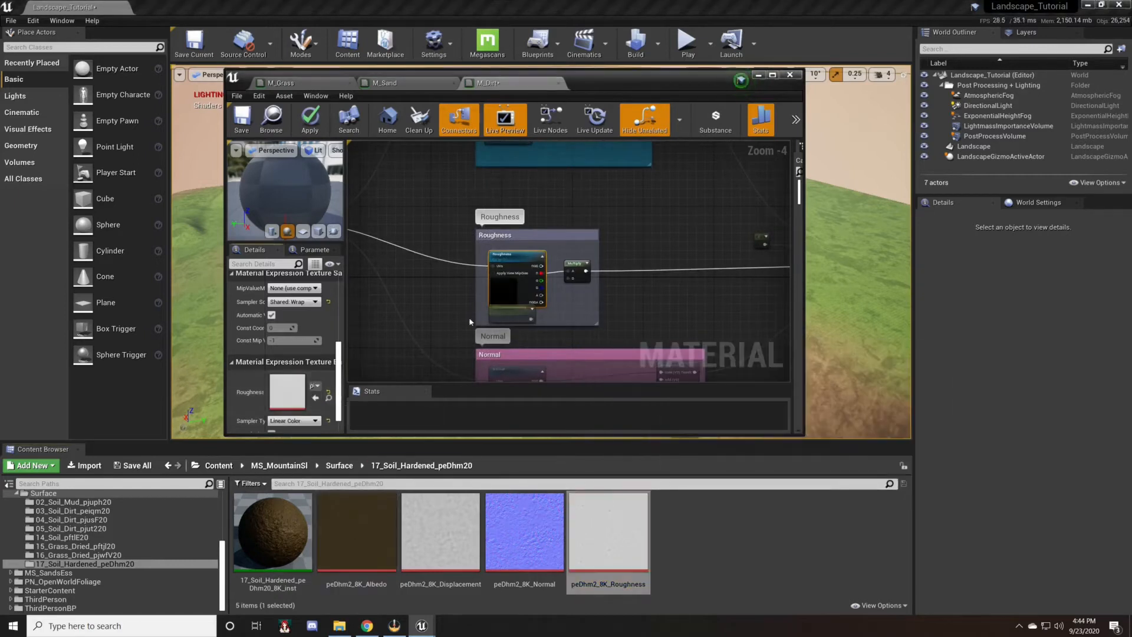
Assign the peDhm2_8K_Normal texture to M_Dirt's Normal texture node and save the material.
{"action": "right_click_drag", "start_coordinate": [470, 322], "coordinate": [458, 160]}
{"action": "left_click", "coordinate": [489, 233]}
{"action": "left_click", "coordinate": [524, 531]}
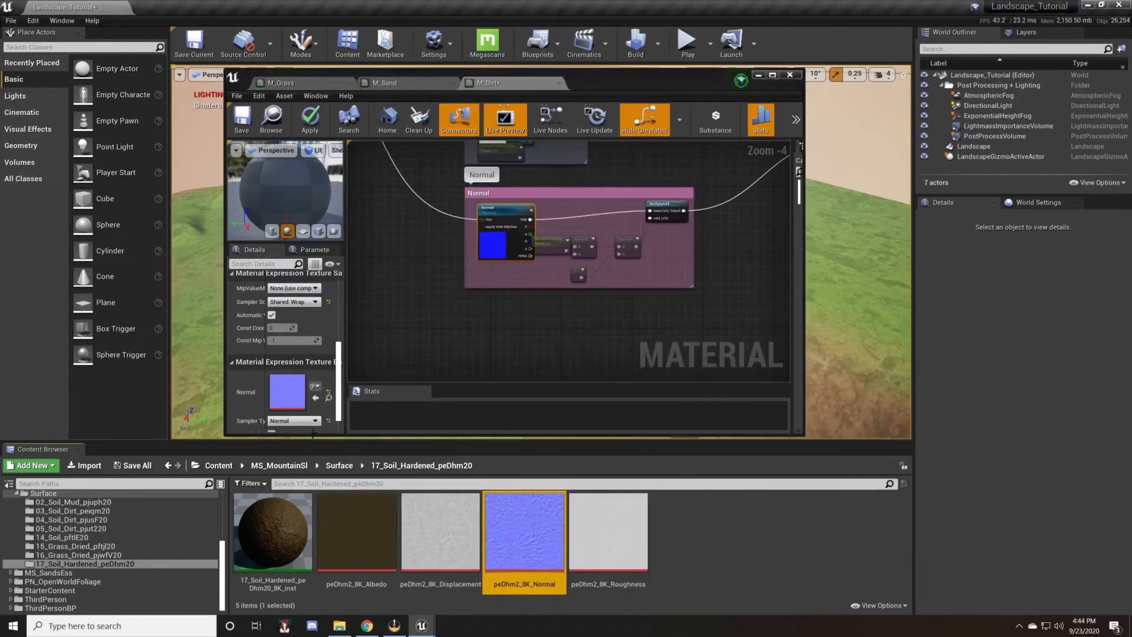
{"action": "left_click", "coordinate": [319, 399]}
{"action": "scroll", "coordinate": [371, 379], "scroll_direction": "down", "scroll_amount": 2}
{"action": "left_click", "coordinate": [390, 300]}
{"action": "right_click_drag", "start_coordinate": [391, 296], "coordinate": [413, 305]}
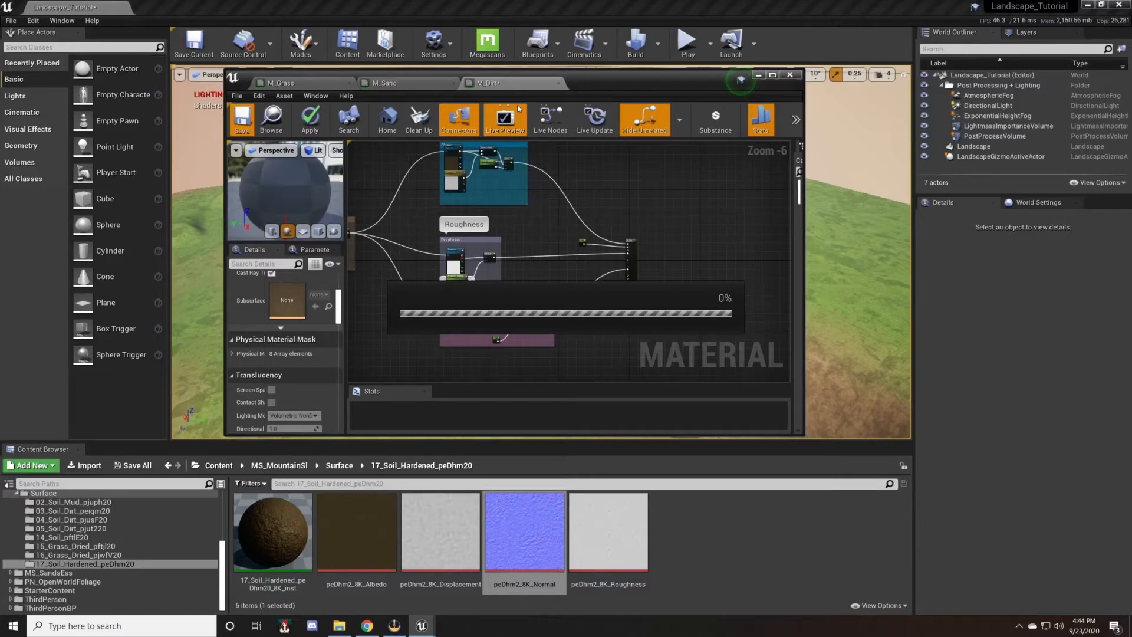
Select the UV Manipulations, Albedo, Roughness and Normal node groups in the M_Dirt graph.
{"action": "scroll", "coordinate": [543, 272], "scroll_direction": "down", "scroll_amount": 2}
{"action": "left_click_drag", "start_coordinate": [598, 351], "coordinate": [522, 152]}
{"action": "right_click_drag", "start_coordinate": [528, 190], "coordinate": [84, 120]}
{"action": "scroll", "coordinate": [528, 189], "scroll_direction": "up", "scroll_amount": 2}
{"action": "scroll", "coordinate": [549, 286], "scroll_direction": "up", "scroll_amount": 3}
{"action": "right_click_drag", "start_coordinate": [377, 212], "coordinate": [254, 74]}
{"action": "scroll", "coordinate": [785, 347], "scroll_direction": "down", "scroll_amount": 4}
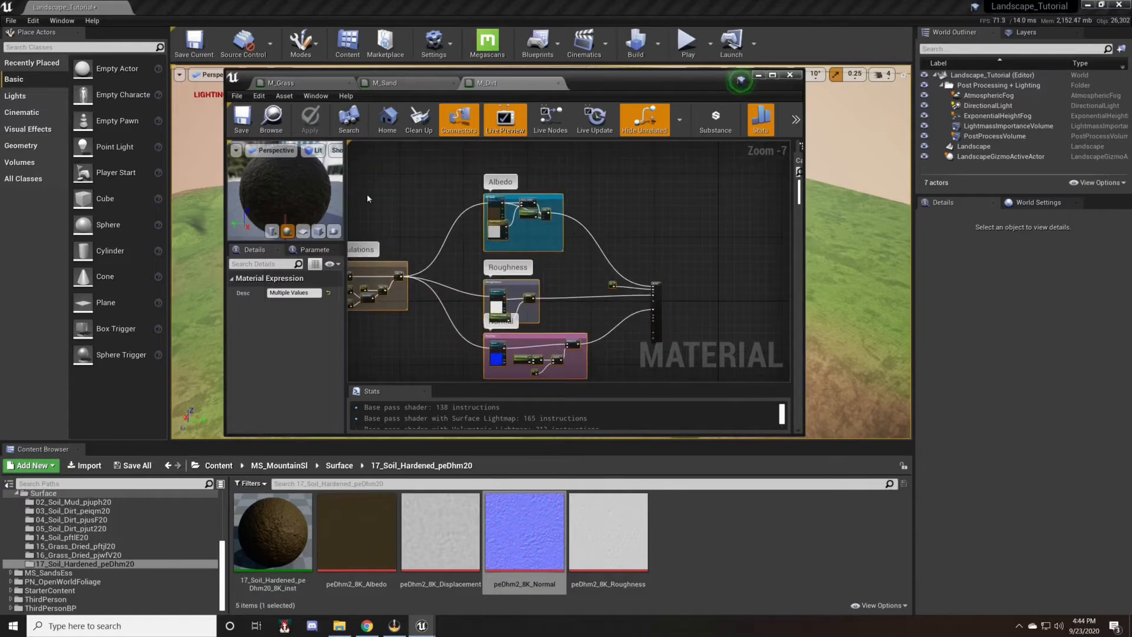
Create a material function named Dirt in the Landscape_Materials AutoShader folder.
{"action": "scroll", "coordinate": [70, 554], "scroll_direction": "up", "scroll_amount": 4}
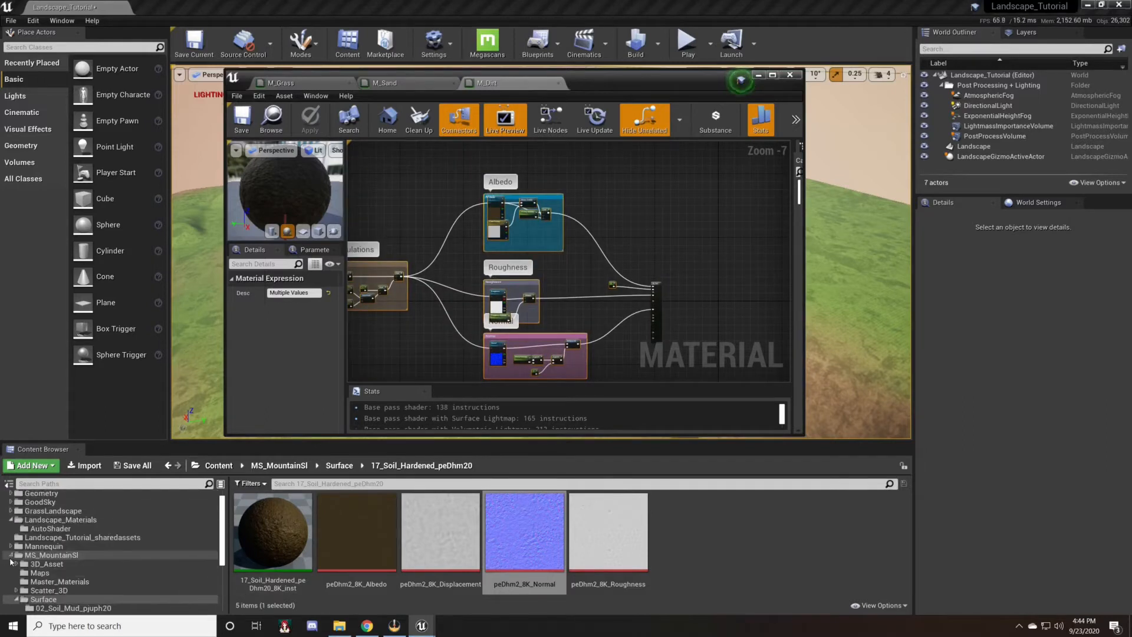
{"action": "left_click", "coordinate": [10, 556]}
{"action": "left_click", "coordinate": [50, 537]}
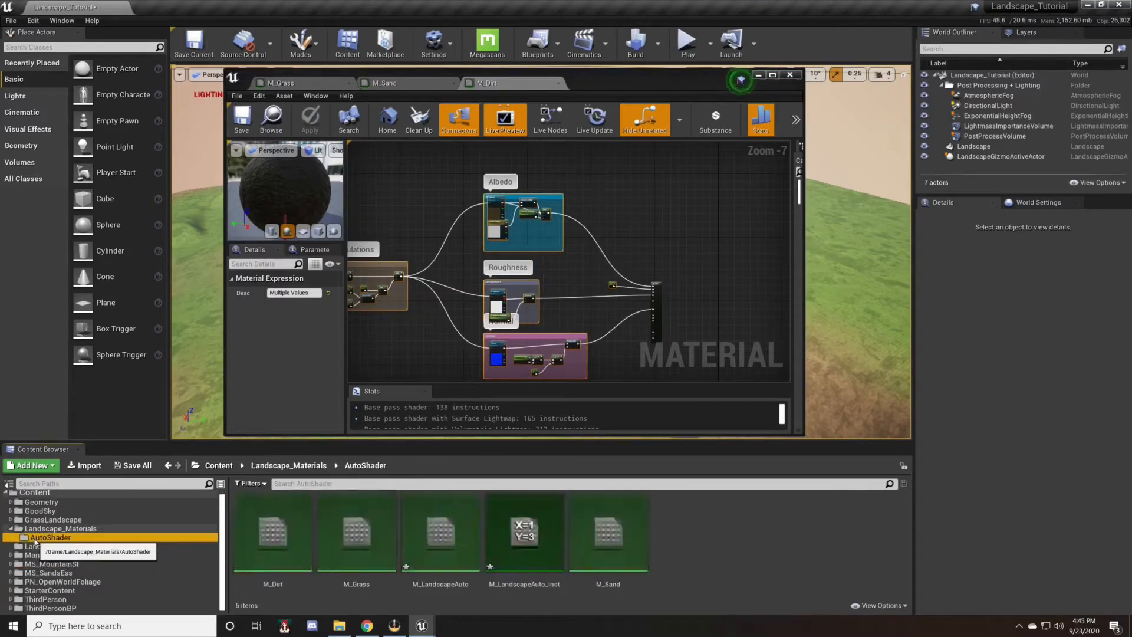
{"action": "right_click", "coordinate": [696, 530]}
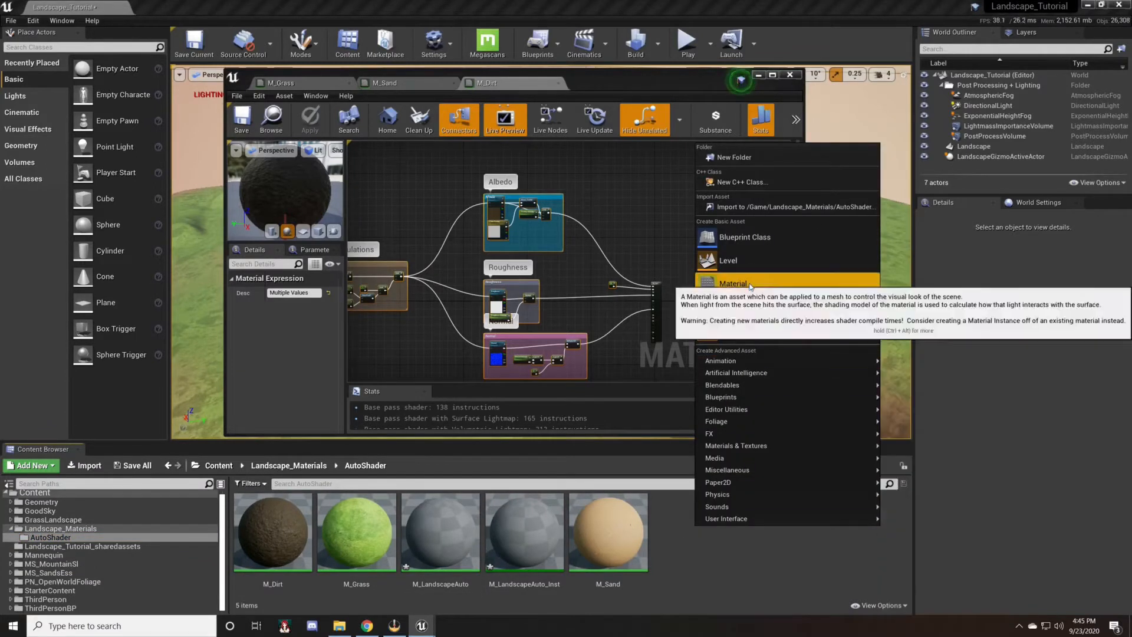
{"action": "mouse_move", "coordinate": [734, 449]}
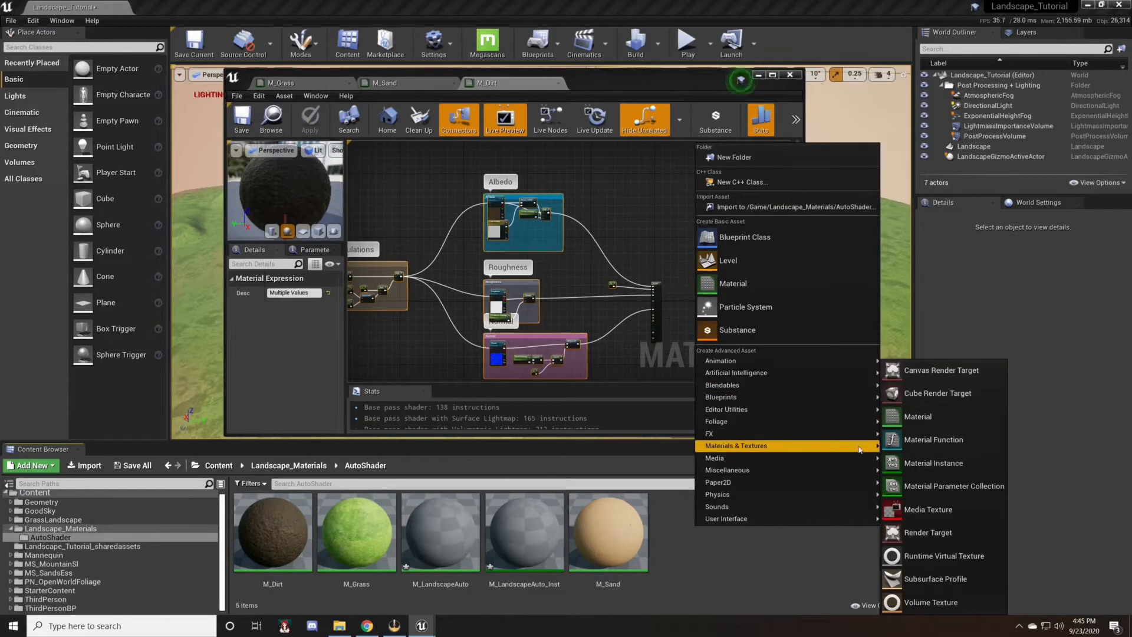
{"action": "left_click", "coordinate": [918, 441]}
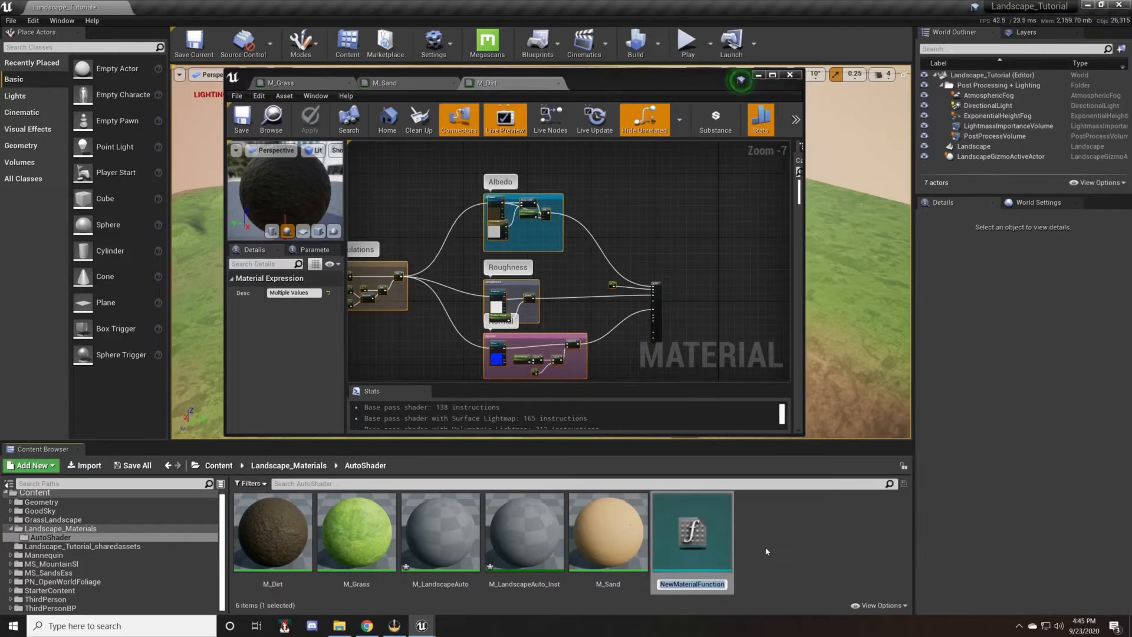
{"action": "type", "text": "Dirt"}
{"action": "key", "text": "Return"}
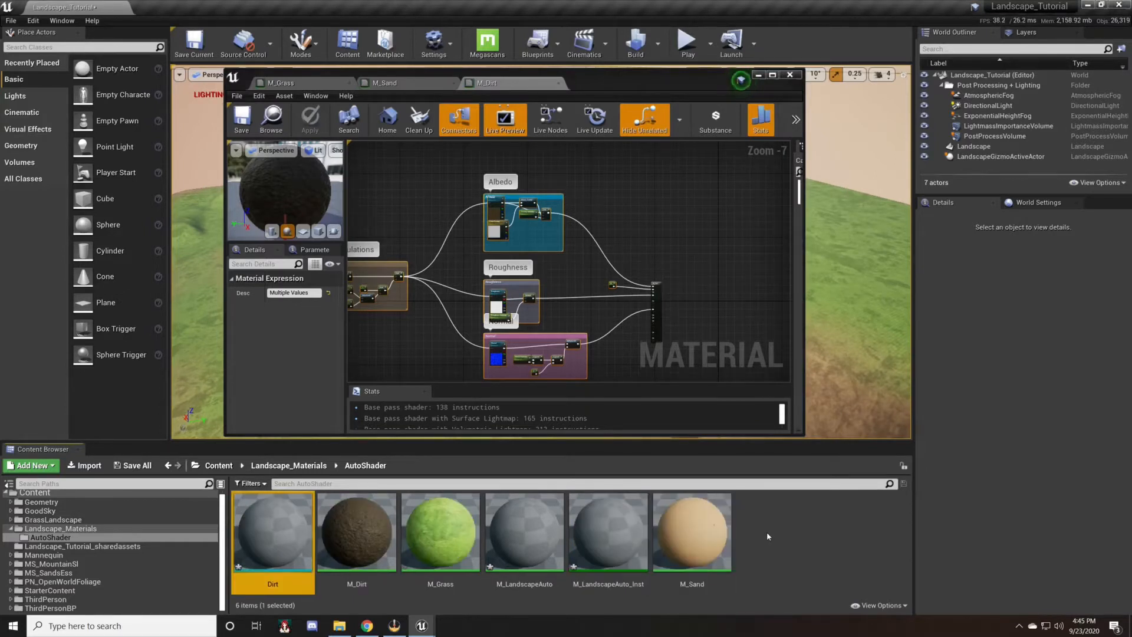
Open the Dirt material function and dock the M_Dirt, M_Sand and M_Grass editors beside it in the main window.
{"action": "double_click", "coordinate": [262, 540]}
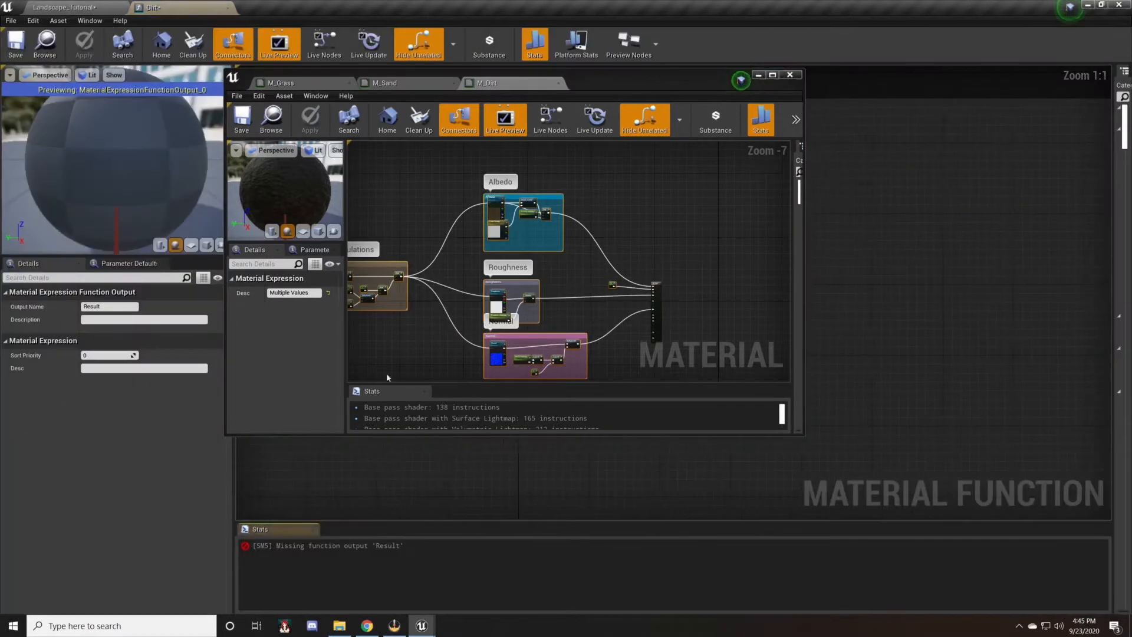
{"action": "left_click_drag", "start_coordinate": [583, 79], "coordinate": [452, 30]}
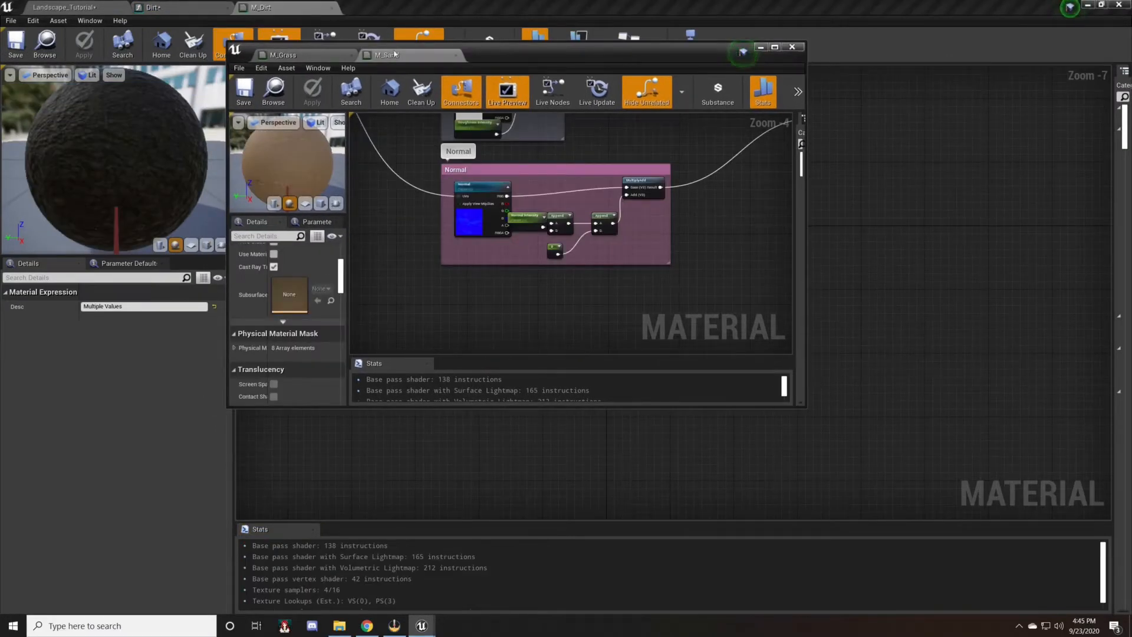
{"action": "left_click_drag", "start_coordinate": [395, 54], "coordinate": [375, 4]}
{"action": "left_click_drag", "start_coordinate": [304, 57], "coordinate": [472, 7]}
{"action": "left_click", "coordinate": [271, 8]}
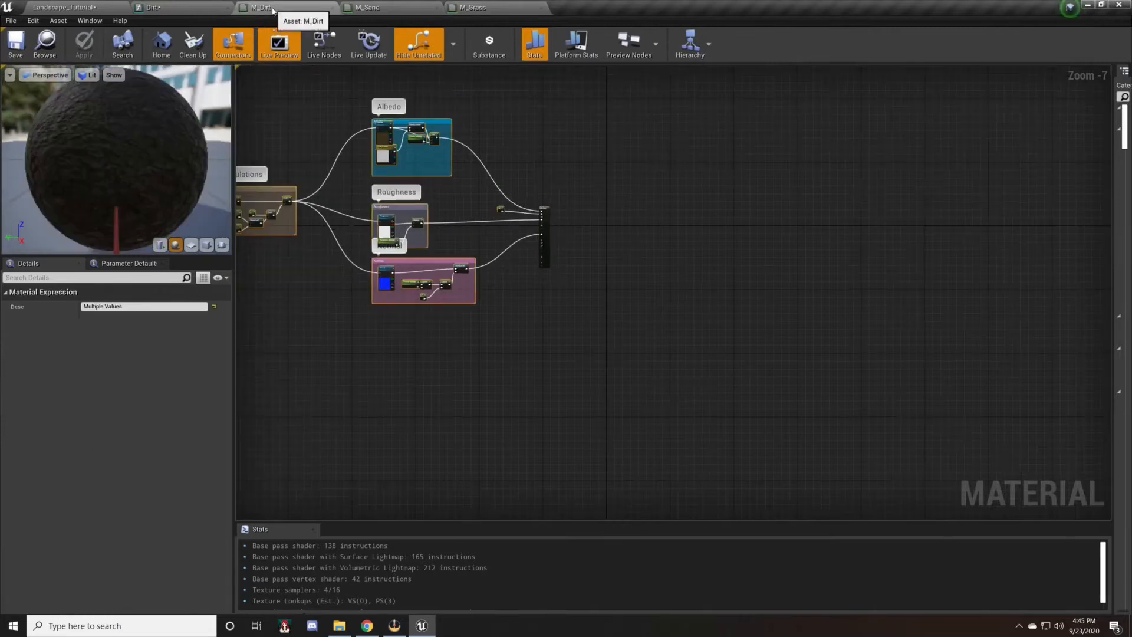
{"action": "left_click", "coordinate": [194, 6]}
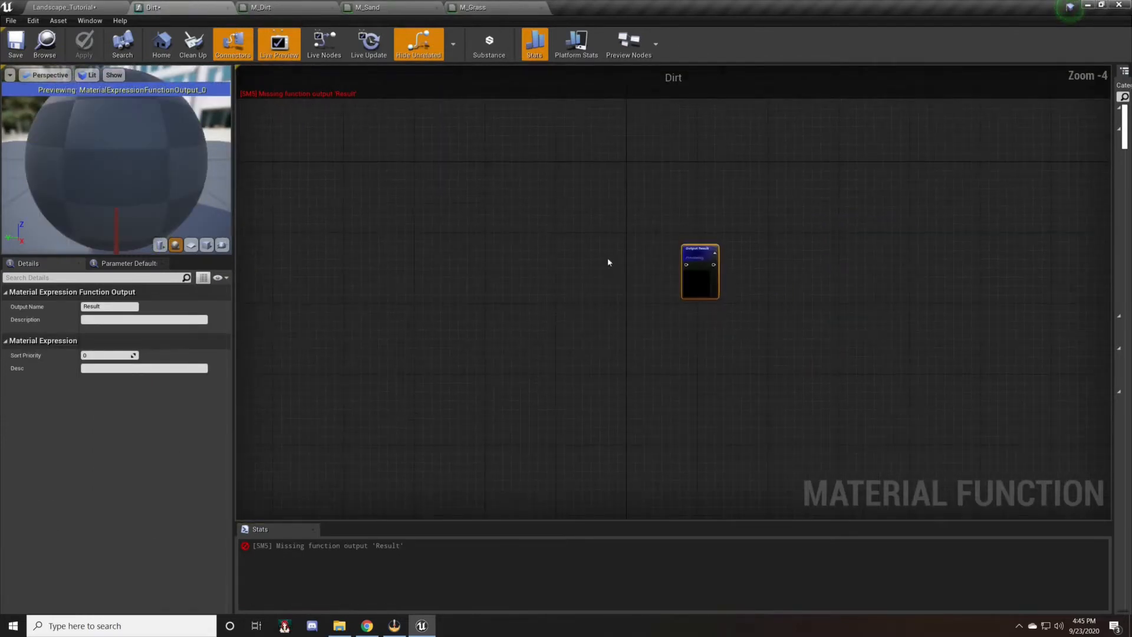
Add a MakeMaterialAttributes node connected to Output Result in the Dirt function, leaving a gap between the two nodes.
{"action": "left_click", "coordinate": [493, 305]}
{"action": "scroll", "coordinate": [621, 303], "scroll_direction": "up", "scroll_amount": 4}
{"action": "left_click_drag", "start_coordinate": [649, 268], "coordinate": [580, 267]}
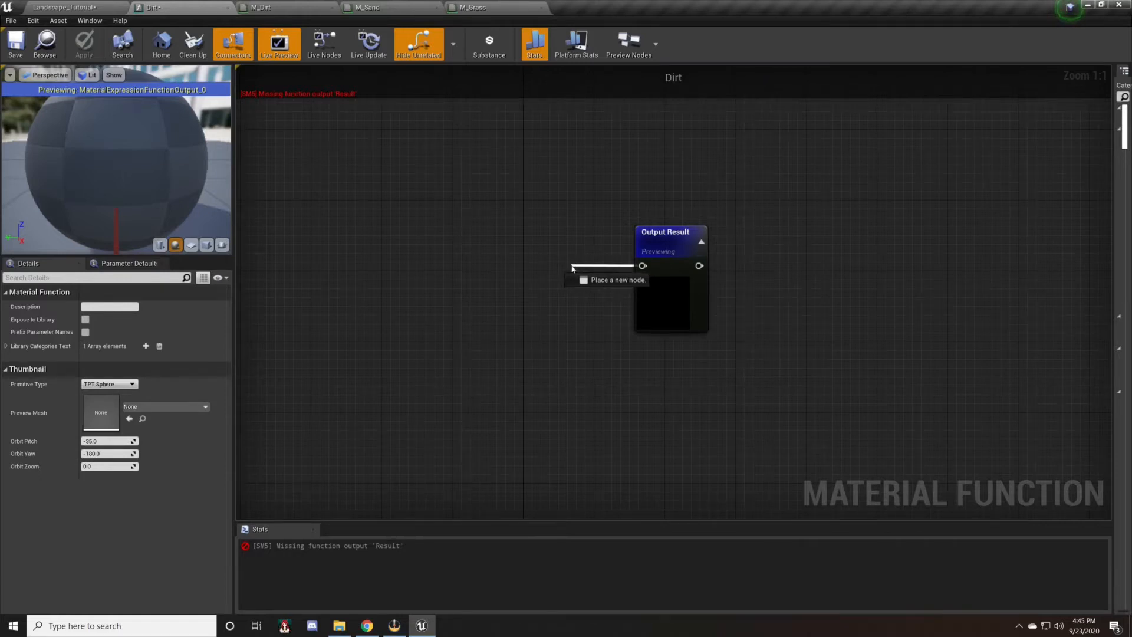
{"action": "left_click_drag", "start_coordinate": [572, 268], "coordinate": [572, 268]}
{"action": "type", "text": "make"}
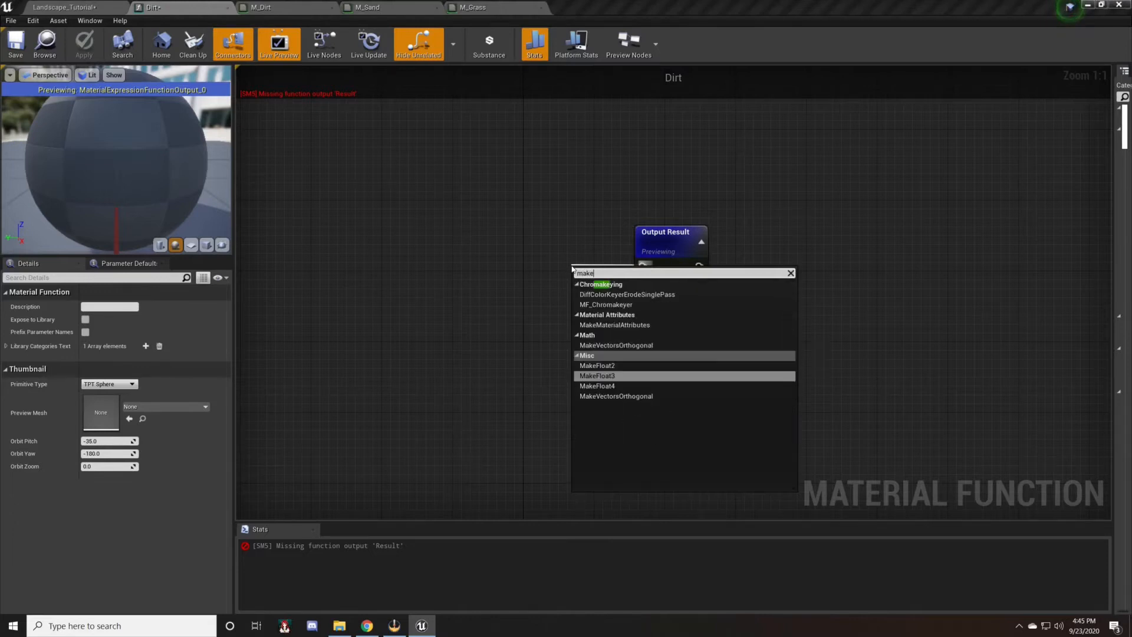
{"action": "left_click", "coordinate": [660, 326]}
{"action": "left_click_drag", "start_coordinate": [591, 266], "coordinate": [536, 243]}
{"action": "right_click_drag", "start_coordinate": [437, 289], "coordinate": [448, 158]}
{"action": "scroll", "coordinate": [643, 151], "scroll_direction": "down", "scroll_amount": 1}
{"action": "right_click_drag", "start_coordinate": [470, 315], "coordinate": [575, 296]}
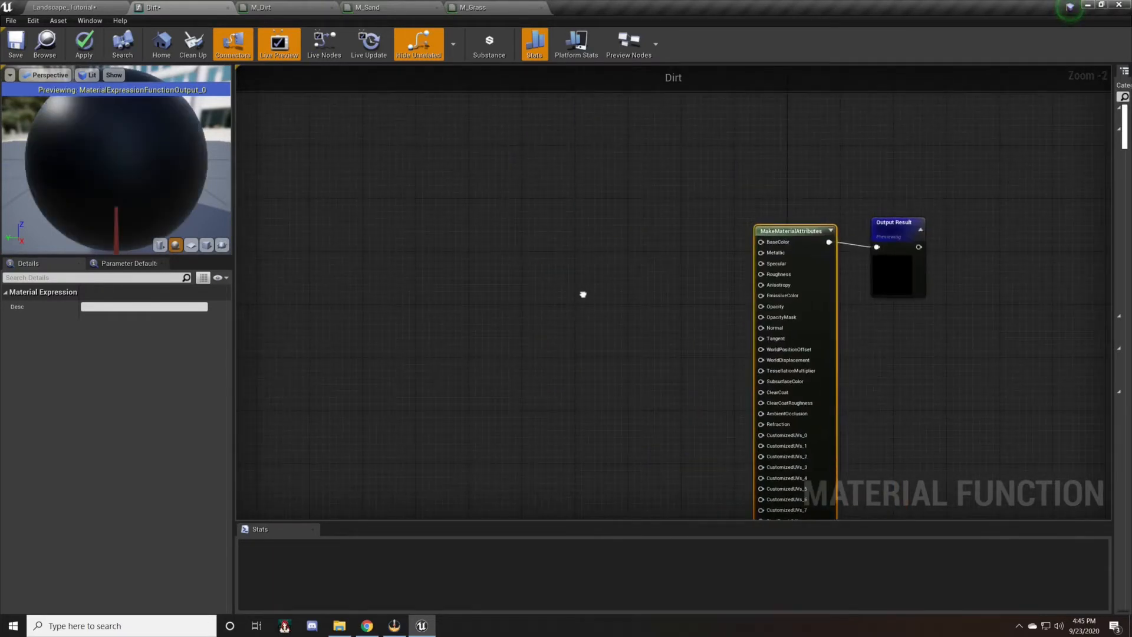
{"action": "scroll", "coordinate": [575, 296], "scroll_direction": "down", "scroll_amount": 1}
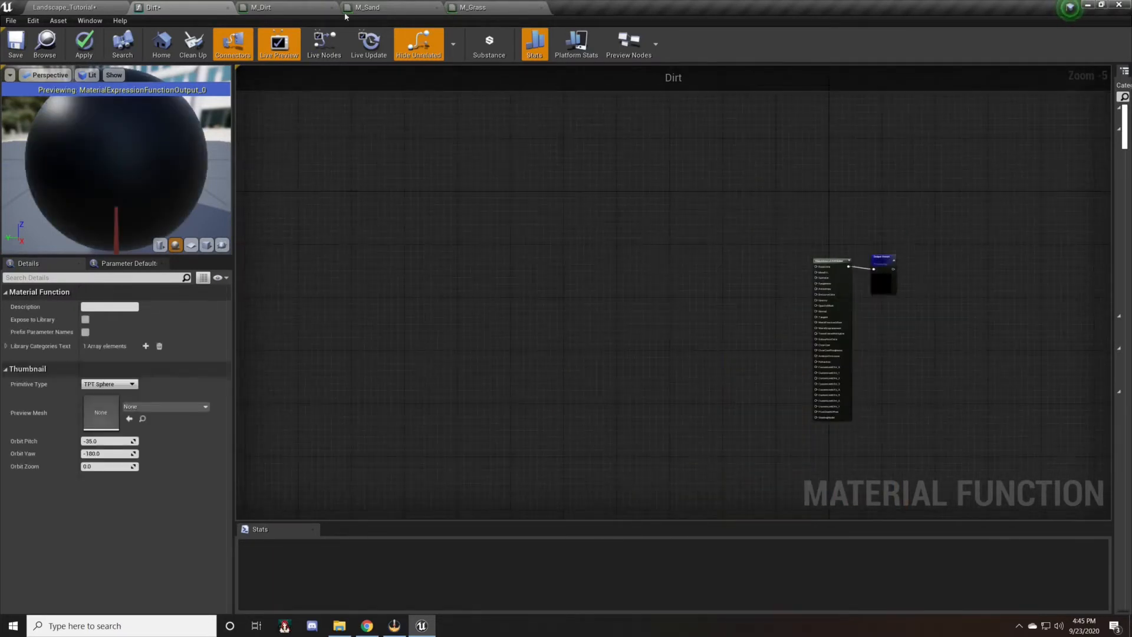
Copy the UV Manipulations, Albedo, Roughness and Normal groups plus the metallic constant from M_Dirt into the Dirt function.
{"action": "left_click", "coordinate": [306, 8]}
{"action": "left_click_drag", "start_coordinate": [523, 329], "coordinate": [195, 59]}
{"action": "right_click_drag", "start_coordinate": [535, 258], "coordinate": [286, 130]}
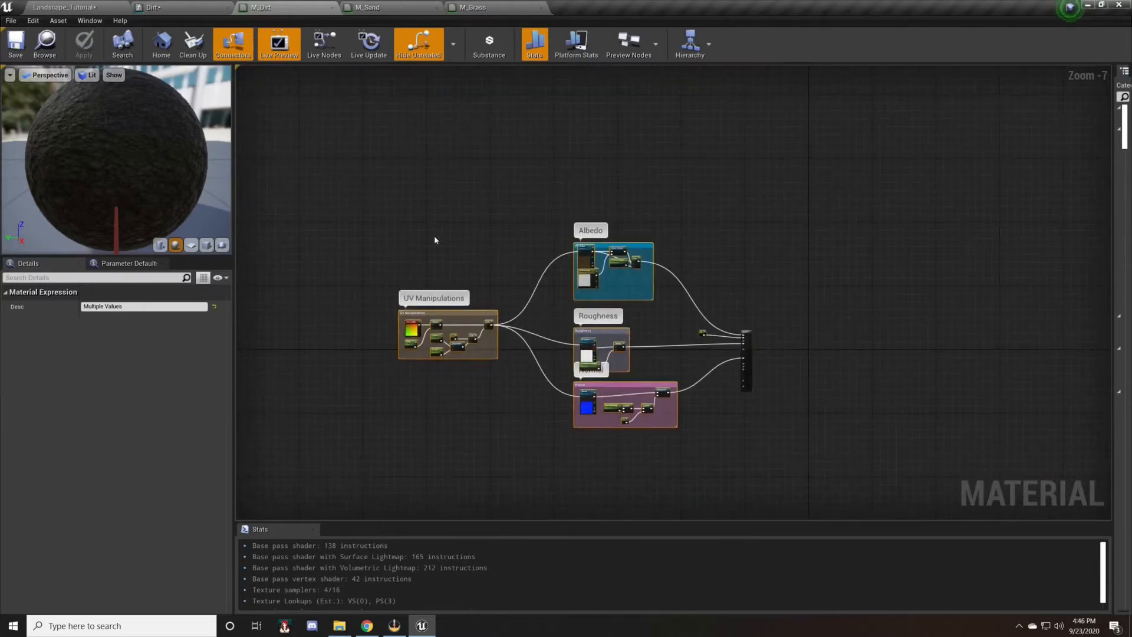
{"action": "left_click", "coordinate": [159, 8]}
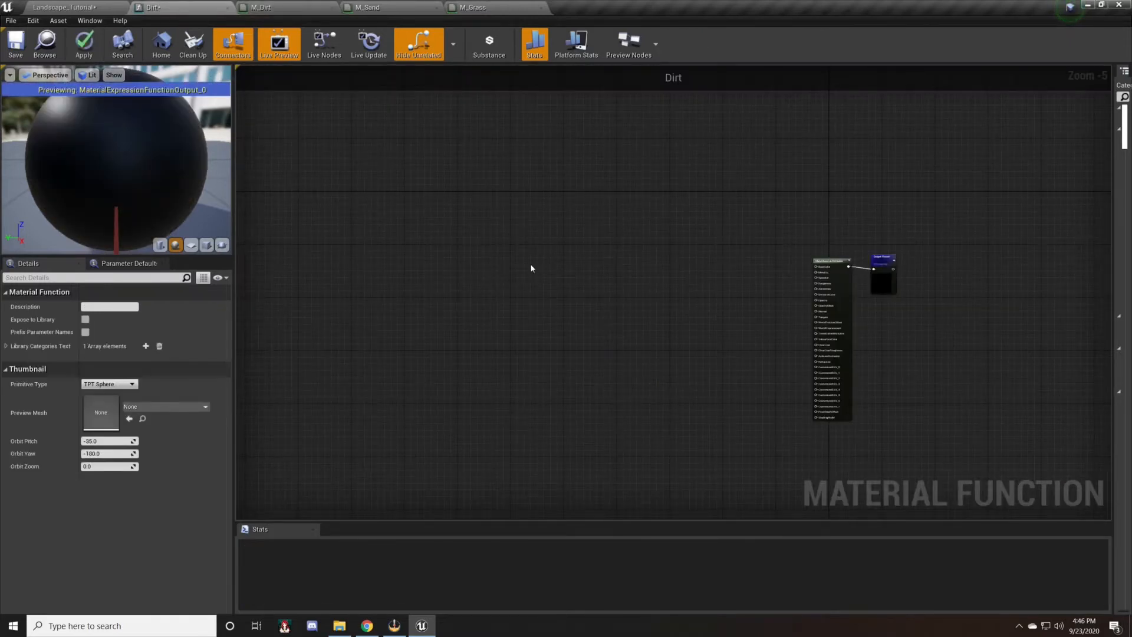
{"action": "key", "text": "ctrl+v"}
{"action": "right_click_drag", "start_coordinate": [736, 263], "coordinate": [538, 255]}
{"action": "left_click", "coordinate": [678, 268]}
{"action": "scroll", "coordinate": [552, 245], "scroll_direction": "up", "scroll_amount": 1}
Connect the constant to Metallic and the Albedo, Roughness and Normal group outputs to BaseColor, Roughness and Normal on the Dirt function's MakeMaterialAttributes.
{"action": "left_click_drag", "start_coordinate": [544, 261], "coordinate": [573, 264]}
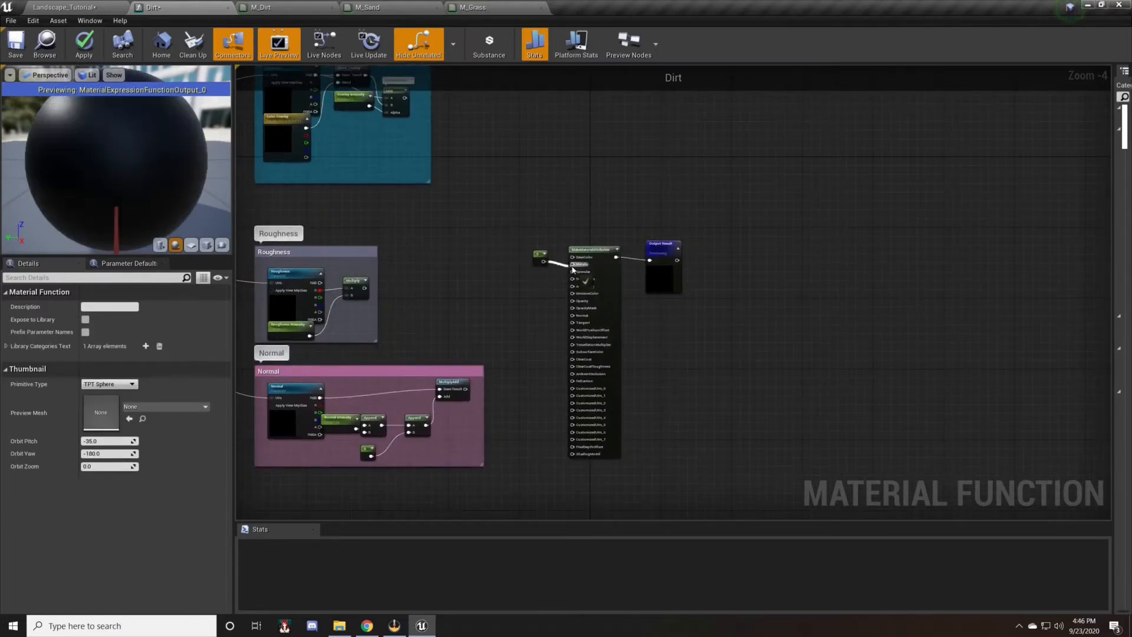
{"action": "right_click_drag", "start_coordinate": [508, 253], "coordinate": [489, 339]}
{"action": "left_click_drag", "start_coordinate": [386, 185], "coordinate": [554, 344]}
{"action": "left_click_drag", "start_coordinate": [348, 377], "coordinate": [554, 366]}
{"action": "right_click_drag", "start_coordinate": [498, 415], "coordinate": [424, 346]}
{"action": "left_click_drag", "start_coordinate": [373, 410], "coordinate": [480, 333]}
{"action": "right_click_drag", "start_coordinate": [365, 328], "coordinate": [582, 338]}
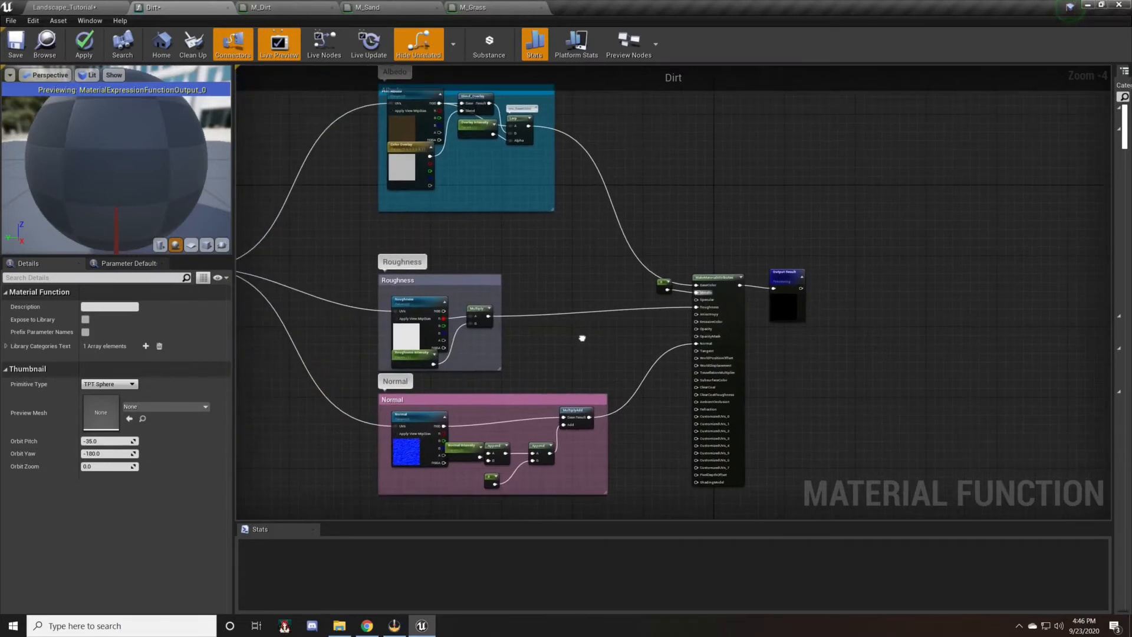
Save the Dirt function and close the M_Dirt and Dirt editors.
{"action": "left_click", "coordinate": [16, 43]}
{"action": "left_click", "coordinate": [299, 13]}
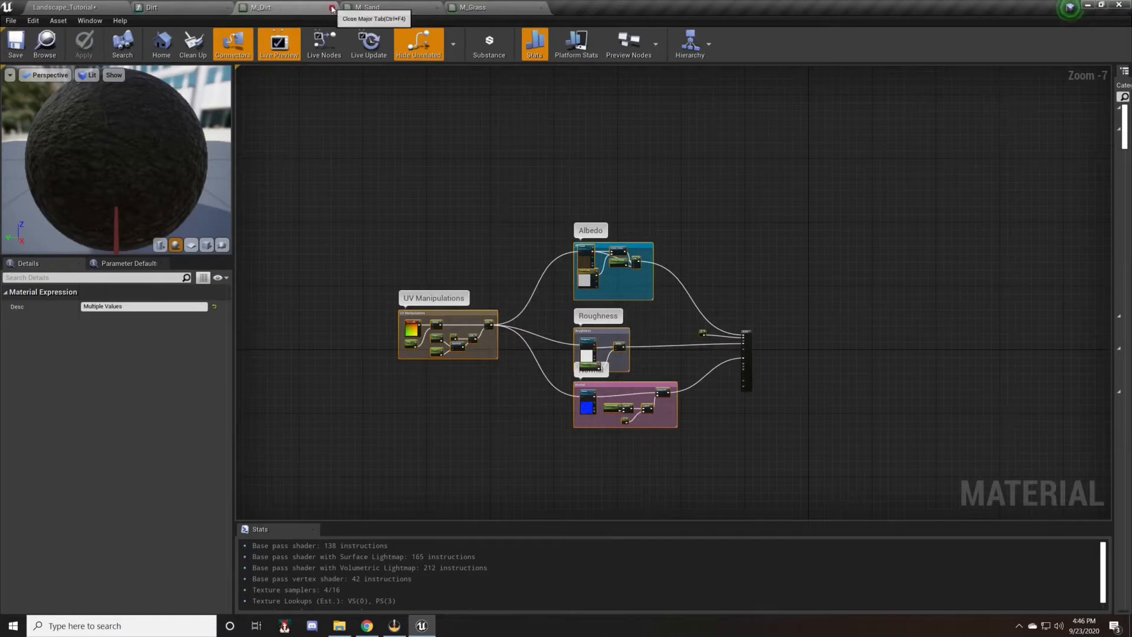
{"action": "left_click", "coordinate": [332, 7]}
{"action": "left_click", "coordinate": [229, 8]}
Select and copy the four node groups and the constant in the M_Sand graph, leaving out the main material node.
{"action": "left_click", "coordinate": [150, 9]}
{"action": "right_click_drag", "start_coordinate": [481, 250], "coordinate": [675, 422]}
{"action": "scroll", "coordinate": [620, 382], "scroll_direction": "down", "scroll_amount": 3}
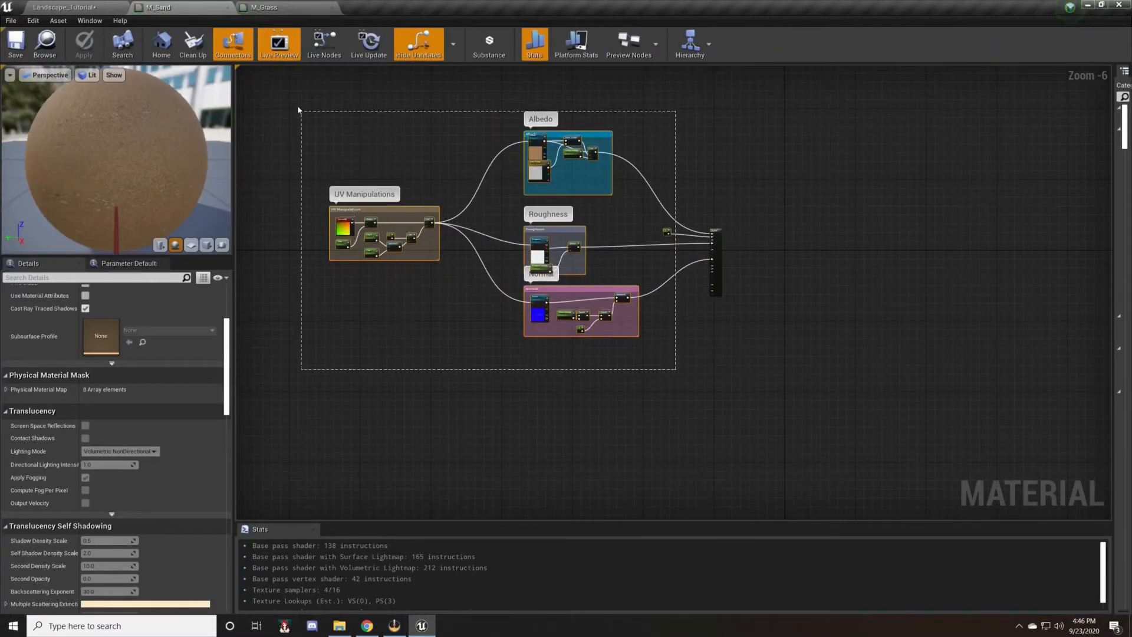
{"action": "left_click_drag", "start_coordinate": [298, 109], "coordinate": [299, 110]}
Create a material function named Sand in the Landscape_Materials AutoShader folder.
{"action": "left_click", "coordinate": [57, 6]}
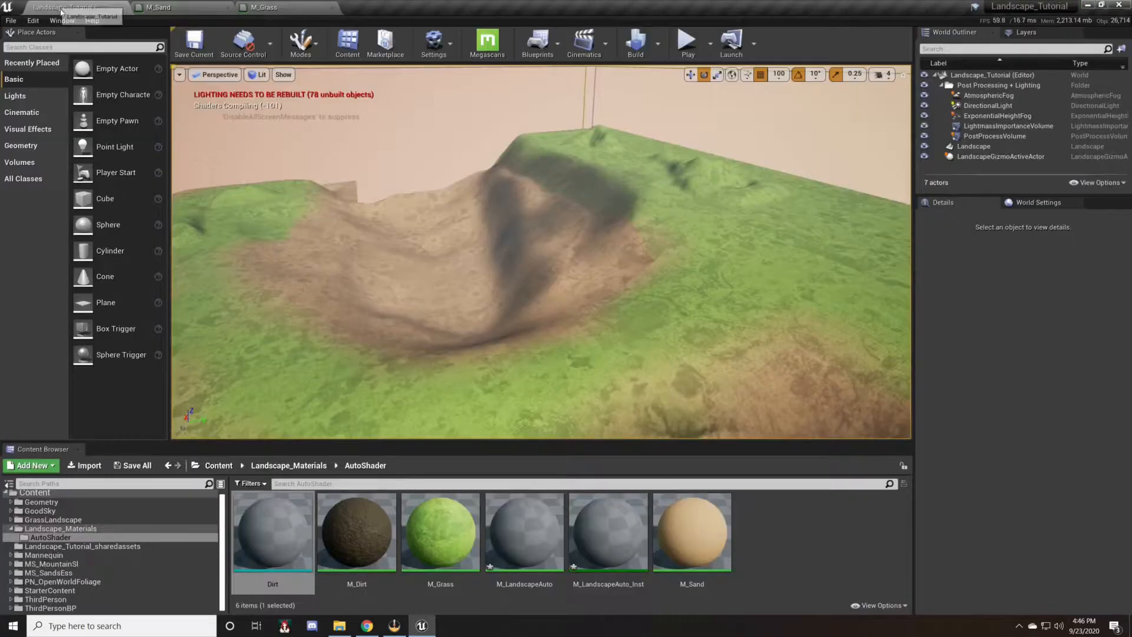
{"action": "right_click", "coordinate": [809, 534]}
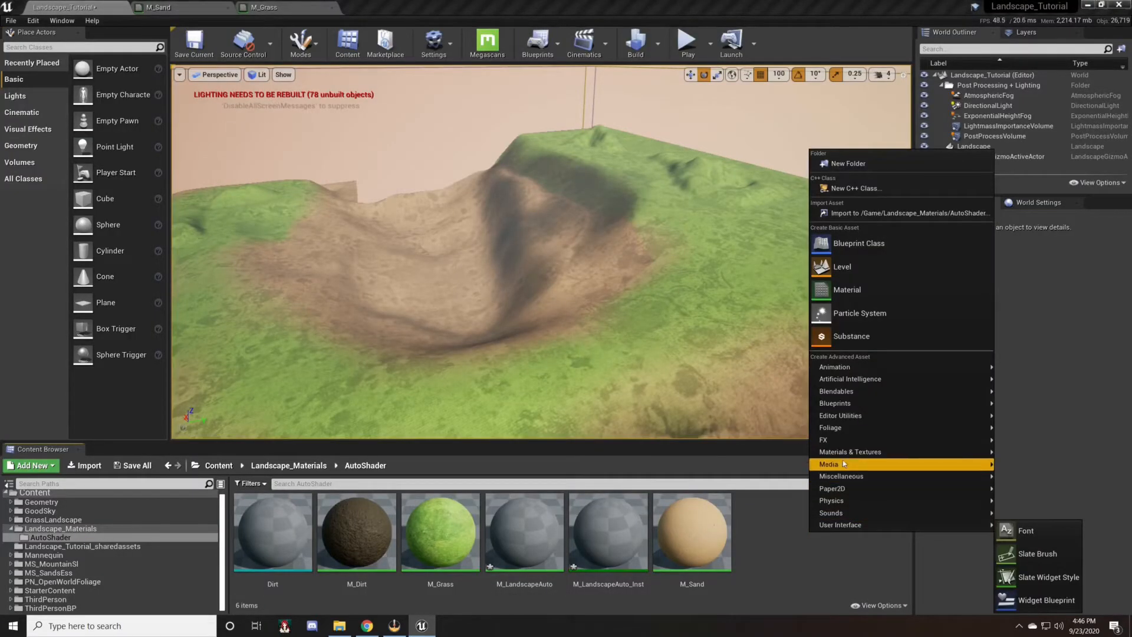
{"action": "mouse_move", "coordinate": [873, 452]}
{"action": "left_click", "coordinate": [1048, 444]}
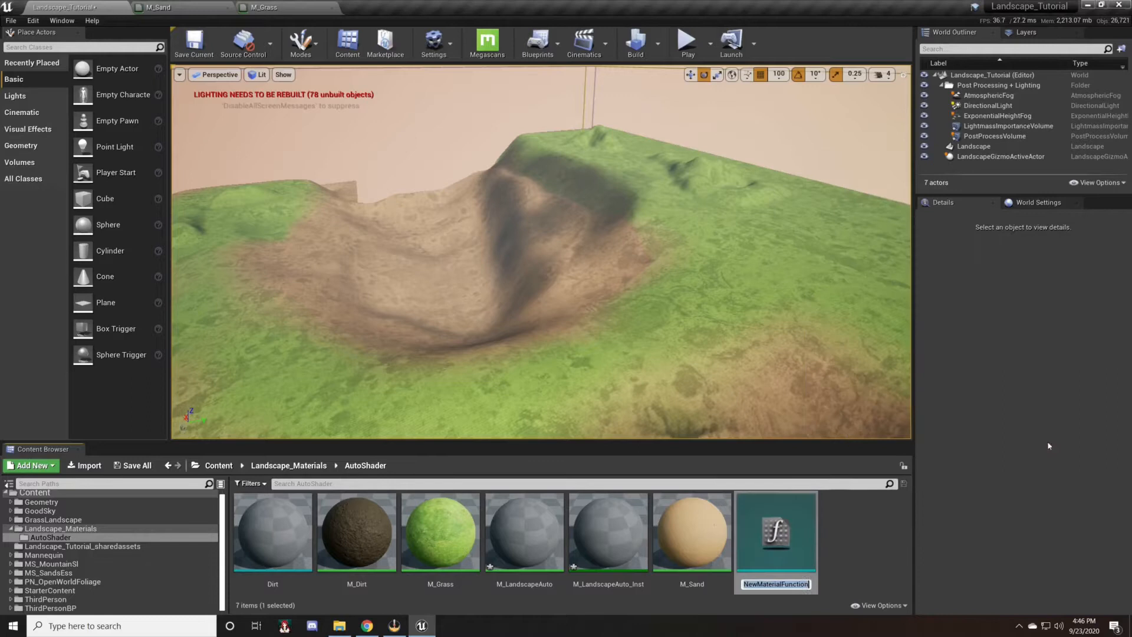
{"action": "type", "text": "Sand"}
{"action": "key", "text": "Return"}
Open the Sand function and add a MakeMaterialAttributes node feeding Output Result, placed just before it.
{"action": "double_click", "coordinate": [793, 556]}
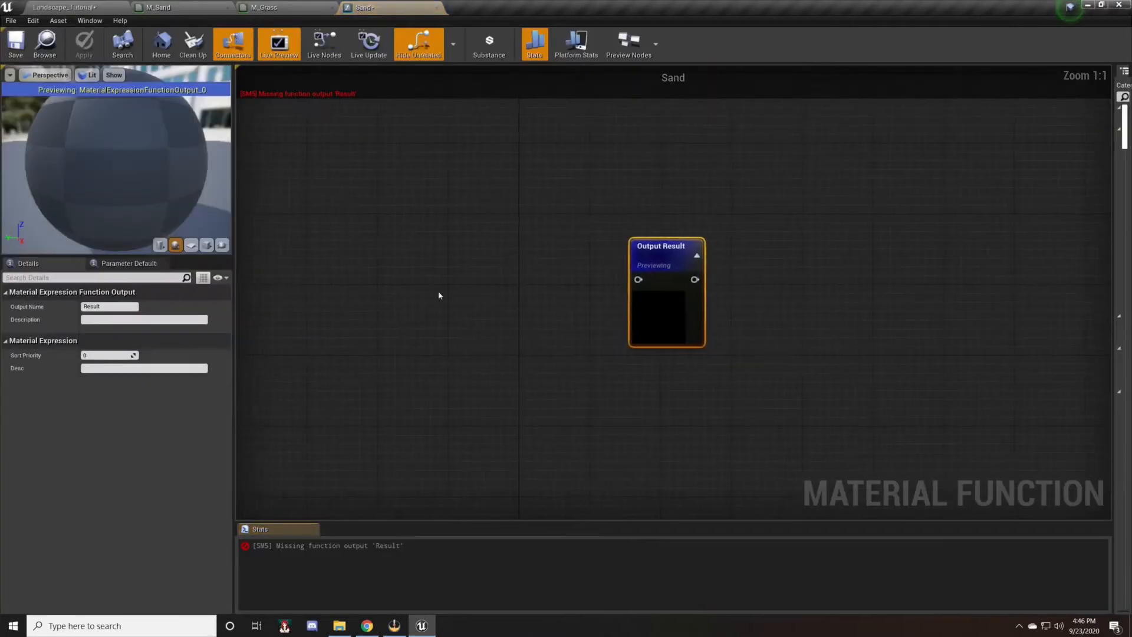
{"action": "right_click_drag", "start_coordinate": [508, 305], "coordinate": [637, 325]}
{"action": "left_click_drag", "start_coordinate": [766, 299], "coordinate": [681, 297]}
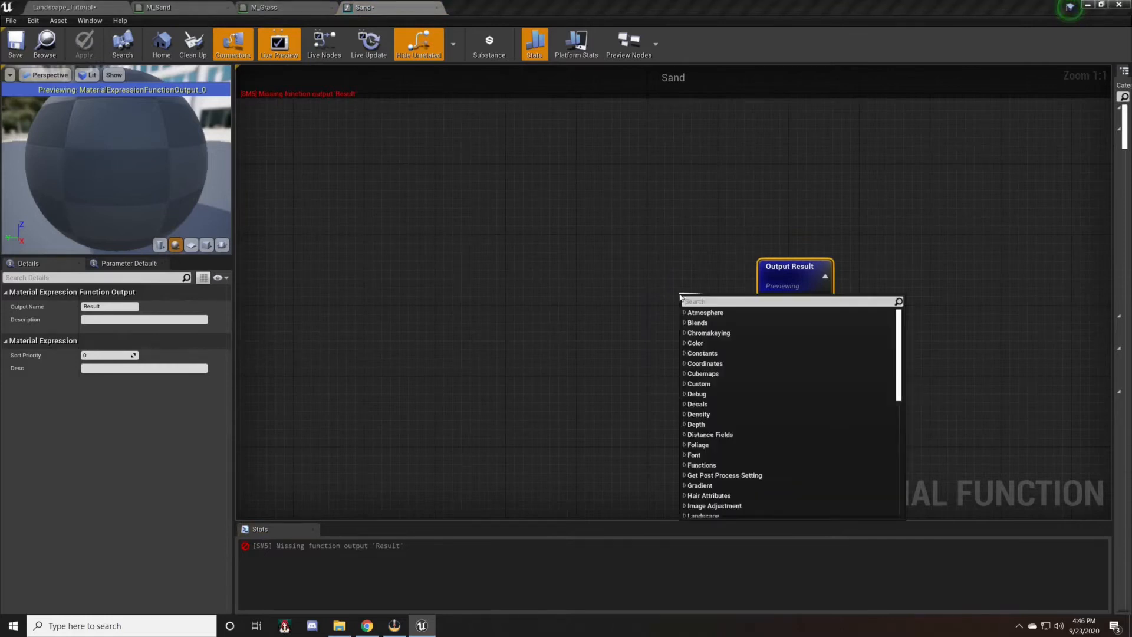
{"action": "type", "text": "make"}
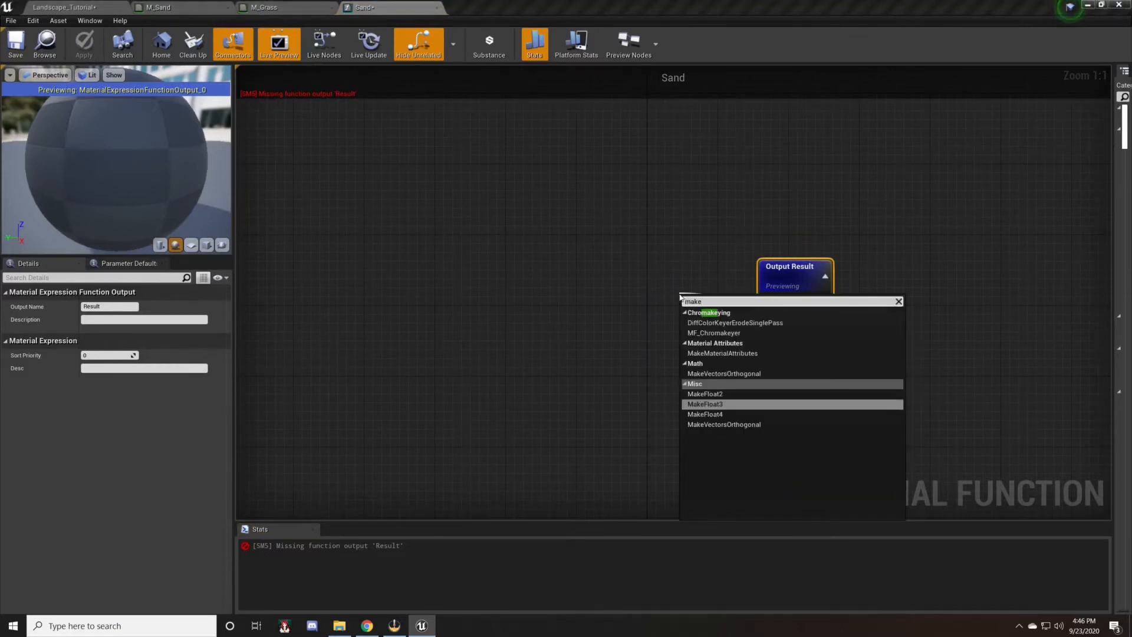
{"action": "left_click", "coordinate": [722, 353]}
{"action": "left_click_drag", "start_coordinate": [723, 305], "coordinate": [669, 265]}
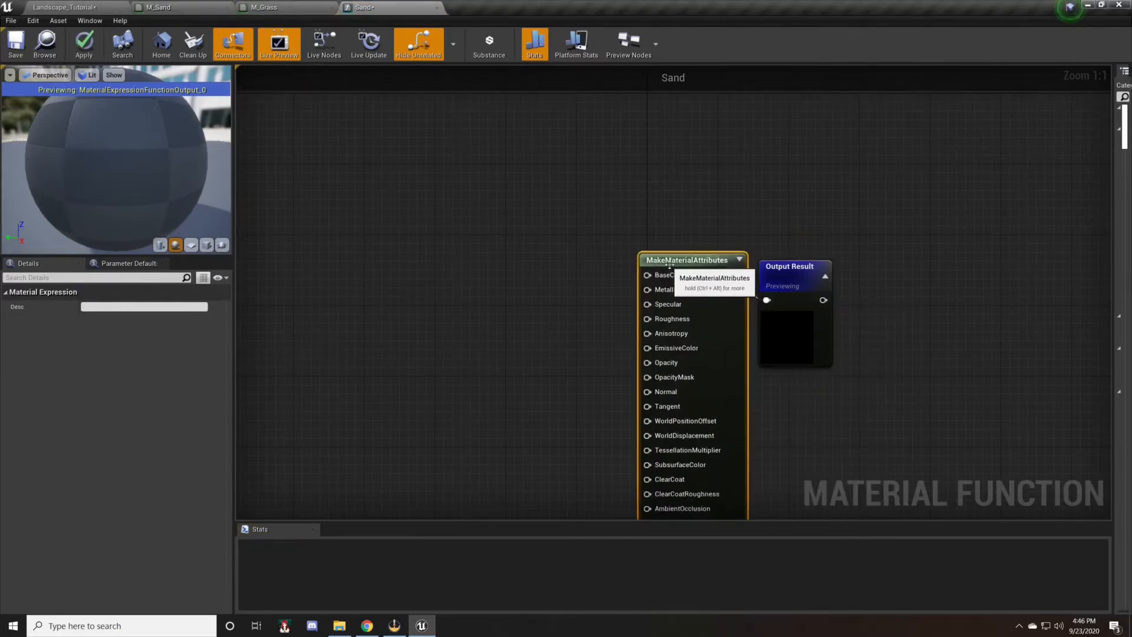
Paste the copied M_Sand node groups and constant into the Sand function before the MakeMaterialAttributes node.
{"action": "right_click_drag", "start_coordinate": [497, 305], "coordinate": [771, 287]}
{"action": "scroll", "coordinate": [482, 287], "scroll_direction": "down", "scroll_amount": 3}
{"action": "left_click", "coordinate": [483, 287]}
{"action": "key", "text": "ctrl+v"}
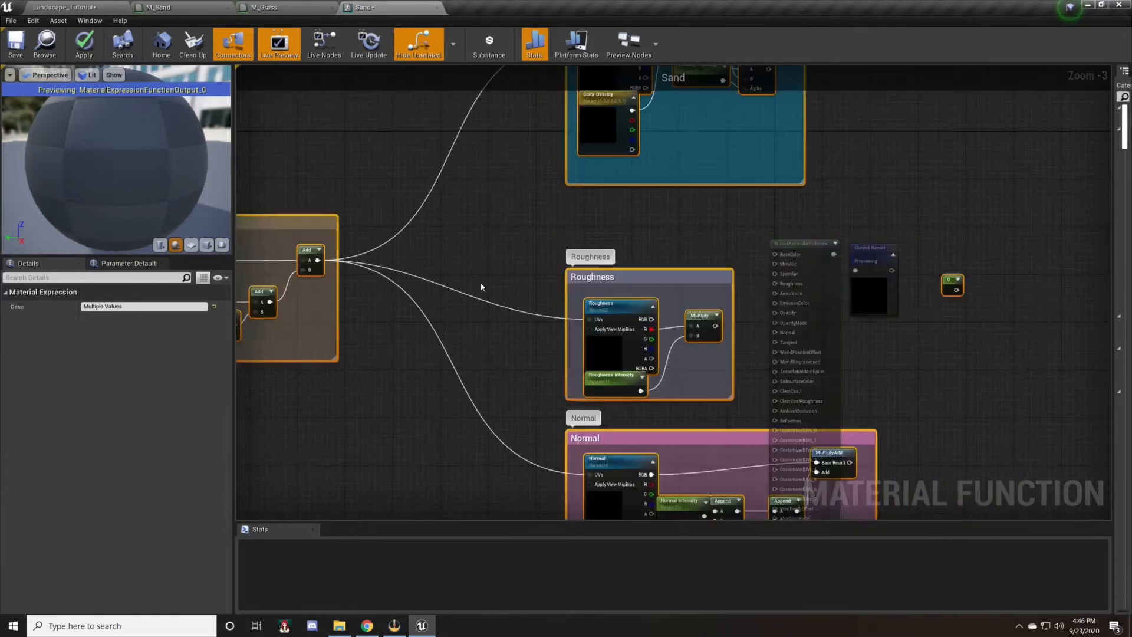
{"action": "right_click_drag", "start_coordinate": [481, 287], "coordinate": [373, 273]}
{"action": "scroll", "coordinate": [373, 273], "scroll_direction": "down", "scroll_amount": 2}
{"action": "right_click_drag", "start_coordinate": [551, 284], "coordinate": [439, 288]}
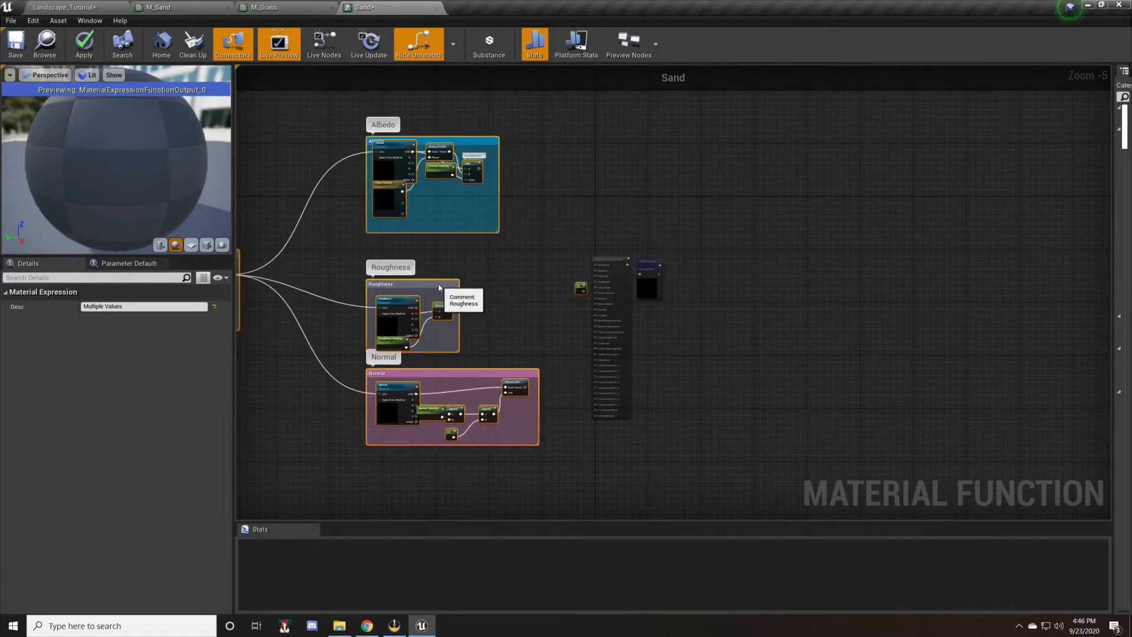
{"action": "scroll", "coordinate": [525, 309], "scroll_direction": "up", "scroll_amount": 2}
Connect the Sand function's constant to Metallic and its Albedo, Roughness and Normal group outputs to BaseColor, Roughness and Normal.
{"action": "left_click", "coordinate": [619, 282]}
{"action": "left_click_drag", "start_coordinate": [631, 277], "coordinate": [653, 239]}
{"action": "right_click_drag", "start_coordinate": [550, 256], "coordinate": [547, 341]}
{"action": "left_click_drag", "start_coordinate": [440, 142], "coordinate": [647, 311]}
{"action": "left_click", "coordinate": [591, 294]}
{"action": "left_click_drag", "start_coordinate": [441, 142], "coordinate": [650, 314]}
{"action": "left_click_drag", "start_coordinate": [388, 398], "coordinate": [650, 344]}
{"action": "right_click_drag", "start_coordinate": [555, 401], "coordinate": [582, 292]}
{"action": "left_click_drag", "start_coordinate": [549, 424], "coordinate": [676, 284]}
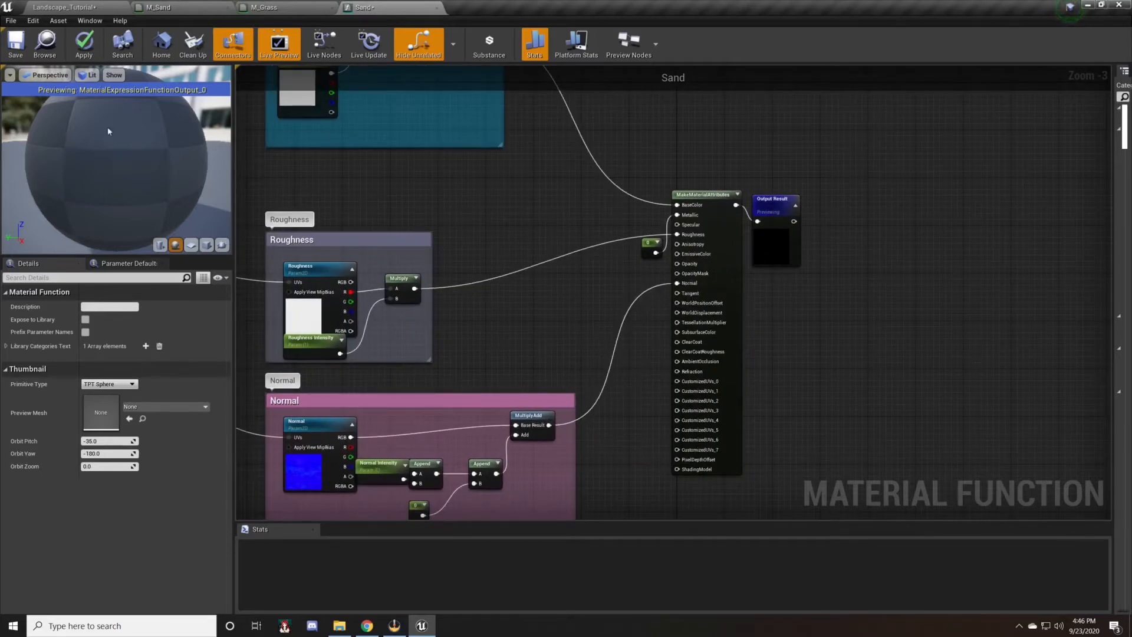
Save the Sand function and close the M_Sand and Sand editors.
{"action": "left_click", "coordinate": [15, 44]}
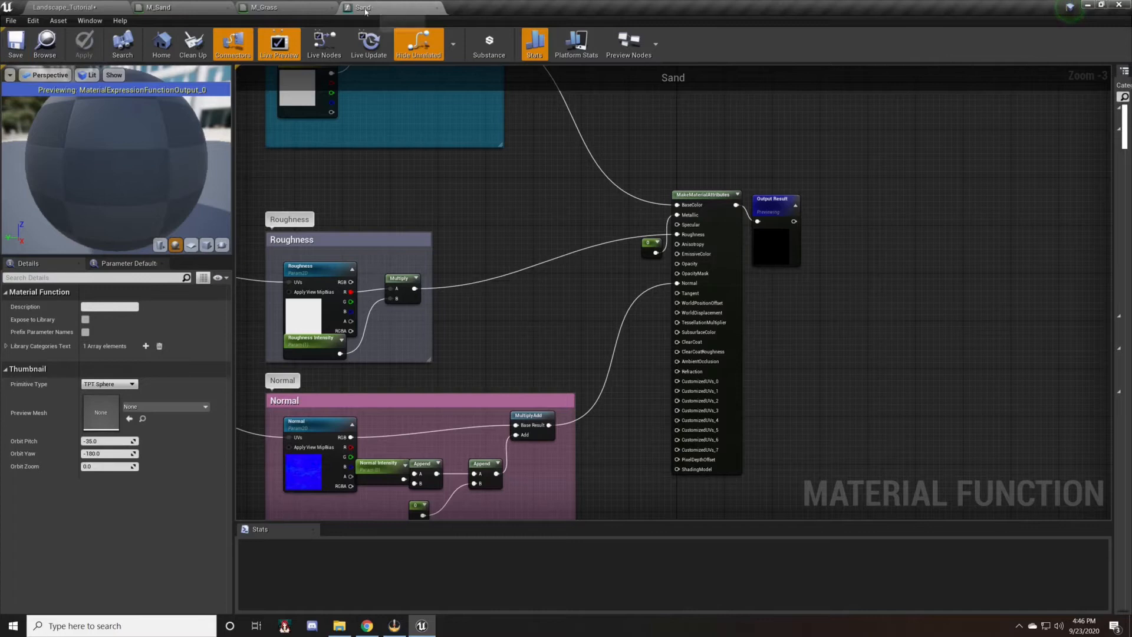
{"action": "left_click", "coordinate": [228, 7]}
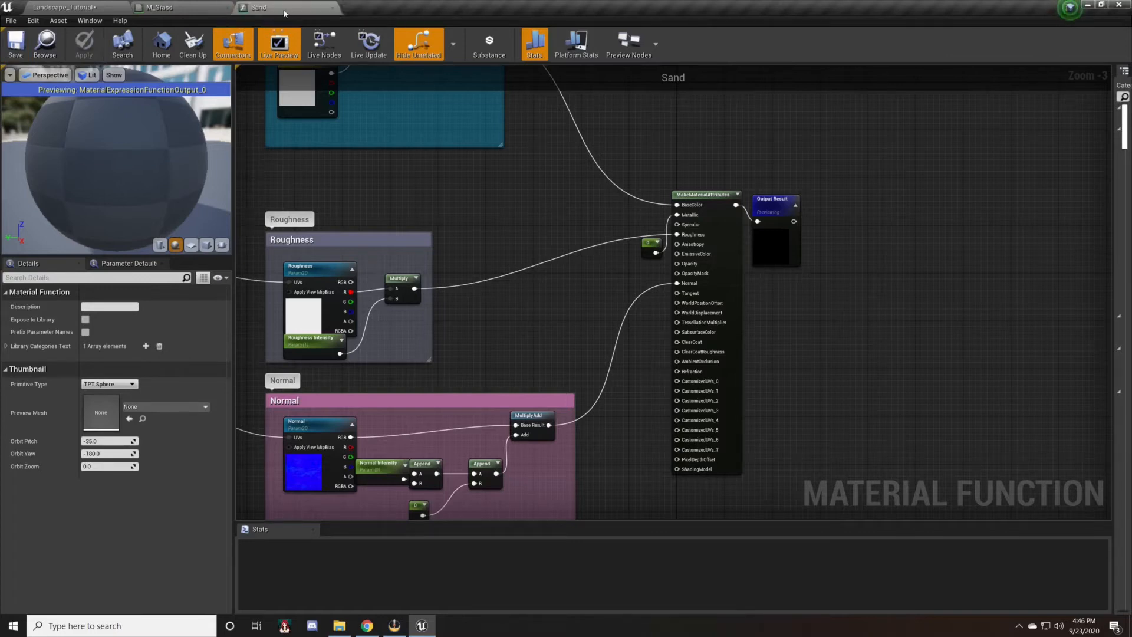
{"action": "left_click", "coordinate": [331, 9]}
Select and copy the UV Manipulations, Albedo, Roughness and Normal groups and the constant in the M_Grass graph.
{"action": "right_click_drag", "start_coordinate": [569, 270], "coordinate": [625, 311]}
{"action": "left_click_drag", "start_coordinate": [616, 364], "coordinate": [366, 130]}
{"action": "right_click_drag", "start_coordinate": [541, 160], "coordinate": [389, 223]}
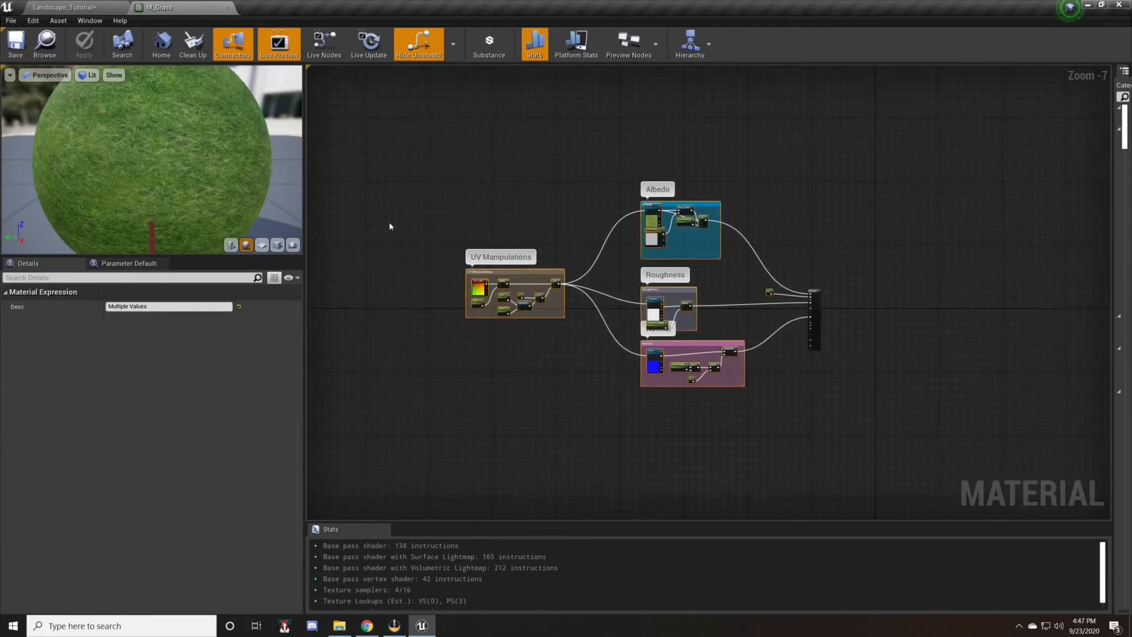
Create a material function named Grass in the AutoShader folder.
{"action": "left_click", "coordinate": [72, 9]}
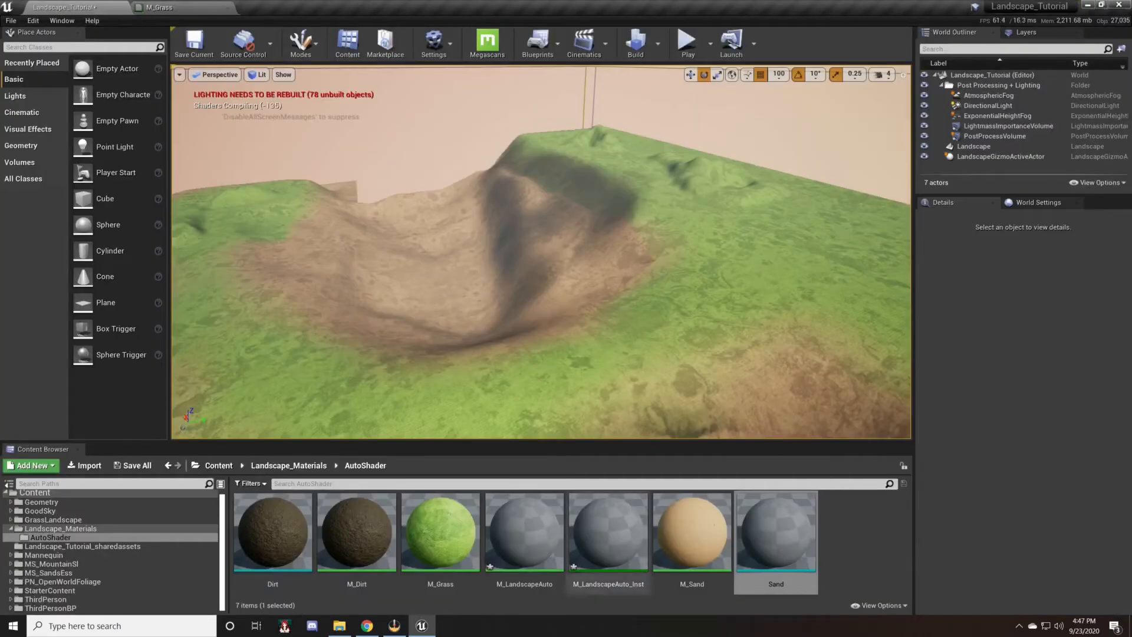
{"action": "right_click", "coordinate": [848, 535]}
{"action": "mouse_move", "coordinate": [888, 445]}
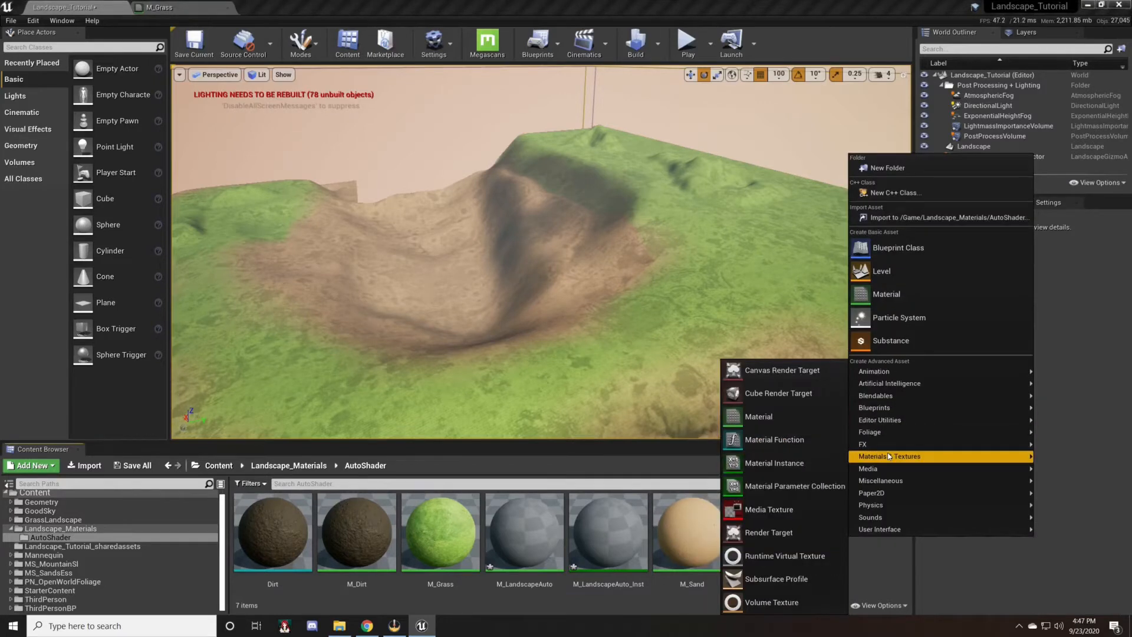
{"action": "left_click", "coordinate": [775, 438]}
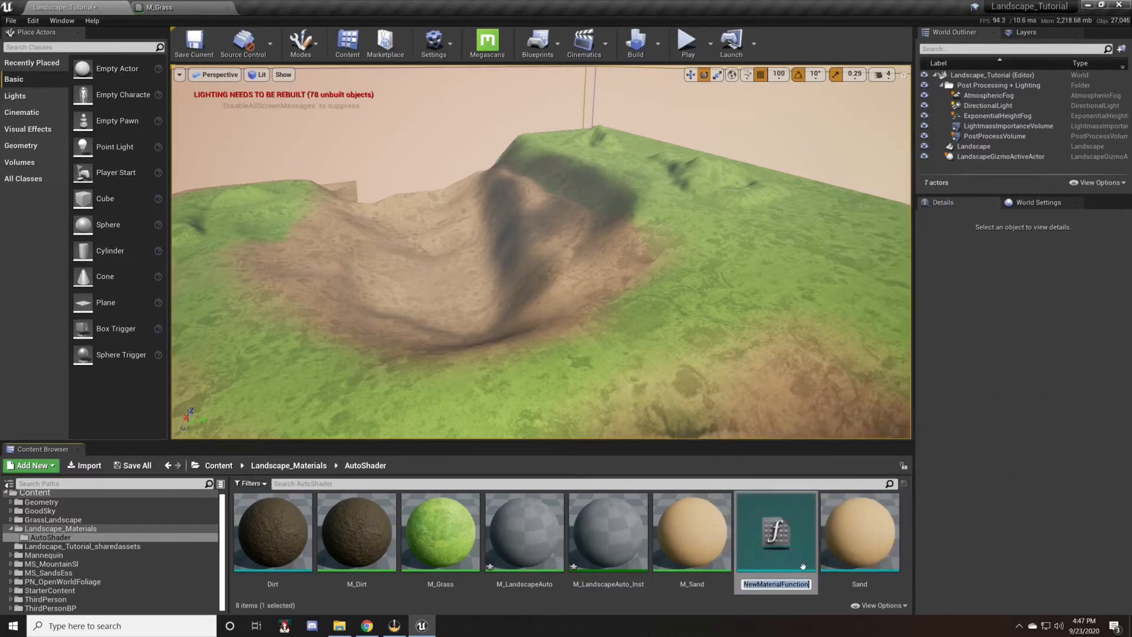
{"action": "type", "text": "Grass"}
{"action": "key", "text": "Return"}
Open the Grass function and add a MakeMaterialAttributes node connected to Output Result, spaced slightly apart from it.
{"action": "double_click", "coordinate": [346, 536]}
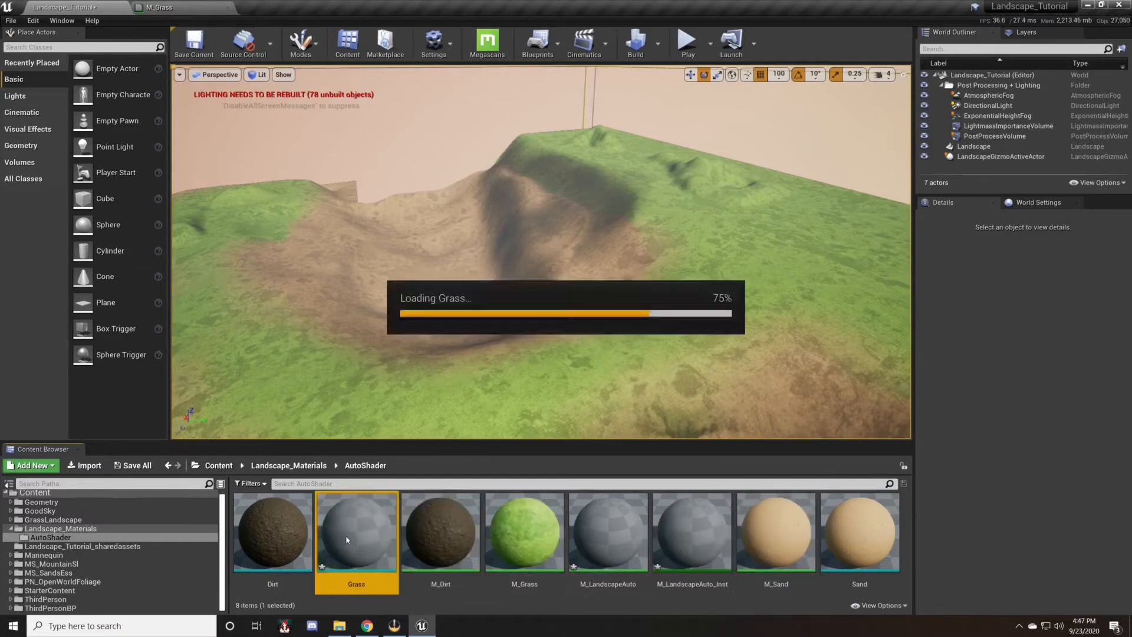
{"action": "left_click_drag", "start_coordinate": [716, 340], "coordinate": [655, 334]}
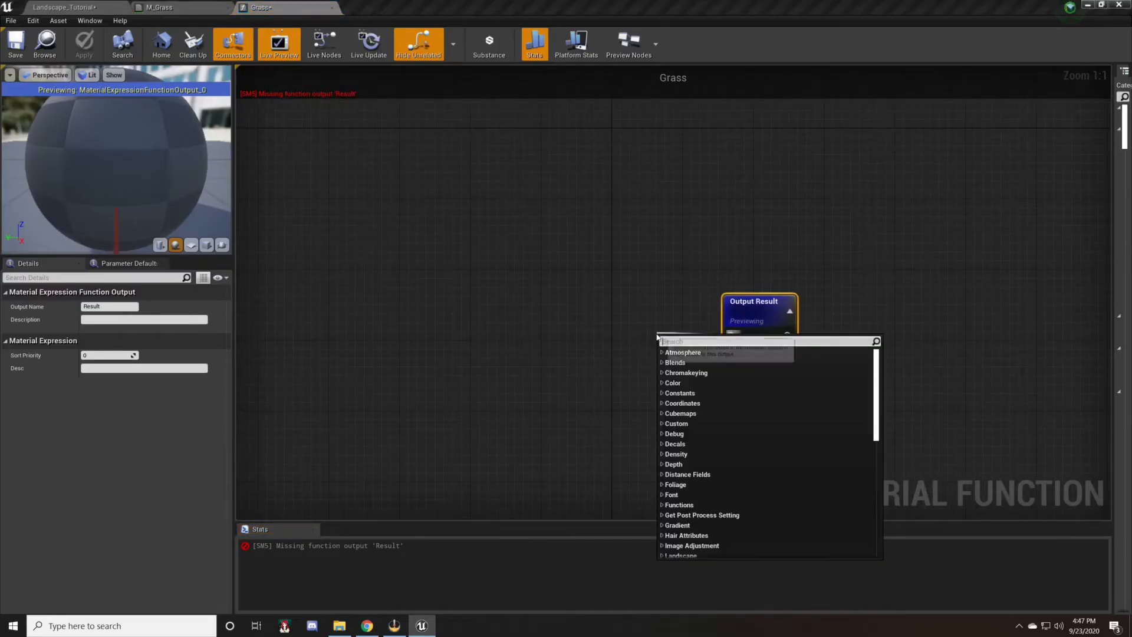
{"action": "type", "text": "make"}
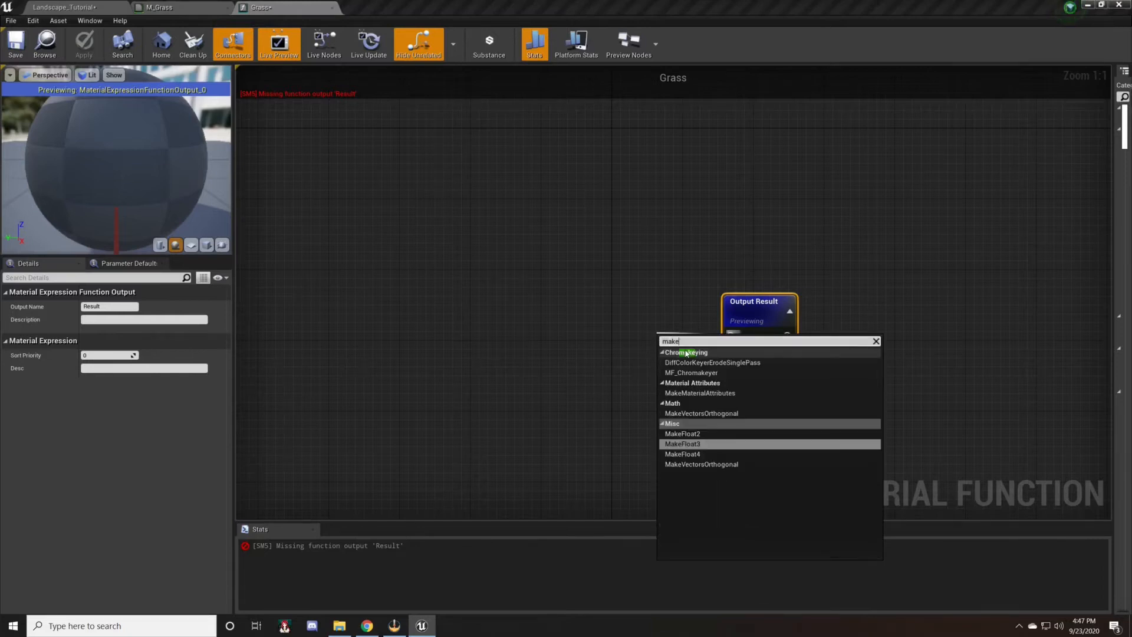
{"action": "left_click", "coordinate": [695, 394]}
{"action": "left_click_drag", "start_coordinate": [689, 346], "coordinate": [627, 286]}
{"action": "left_click", "coordinate": [483, 314]}
Paste the copied M_Grass node groups and constant into the empty area of the Grass function.
{"action": "right_click_drag", "start_coordinate": [486, 320], "coordinate": [712, 327]}
{"action": "scroll", "coordinate": [733, 329], "scroll_direction": "down", "scroll_amount": 5}
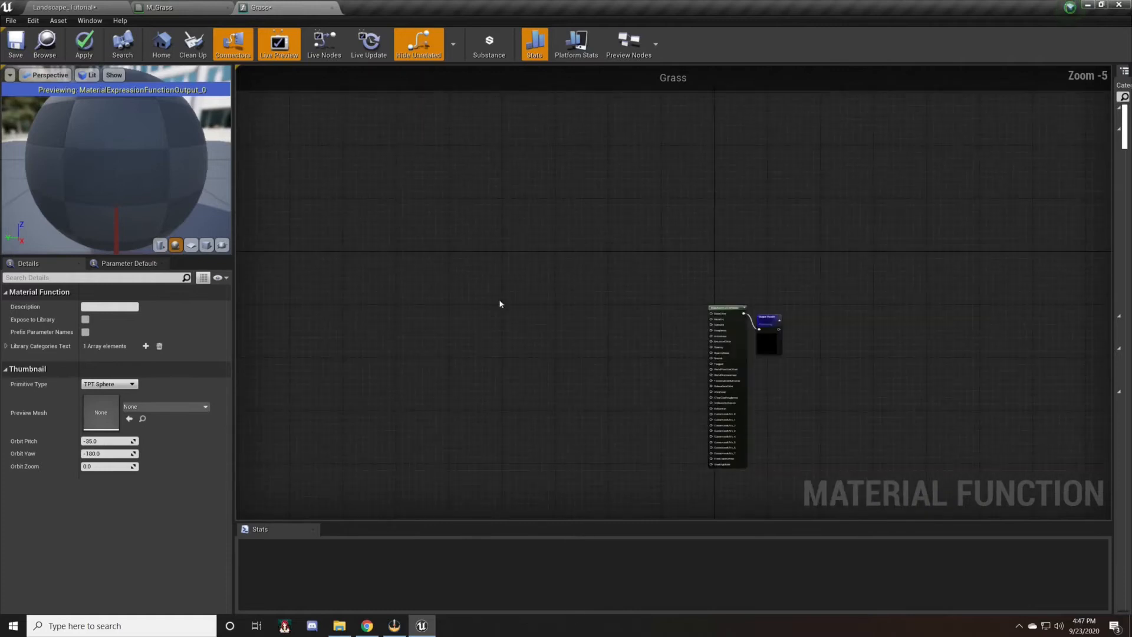
{"action": "key", "text": "ctrl+v"}
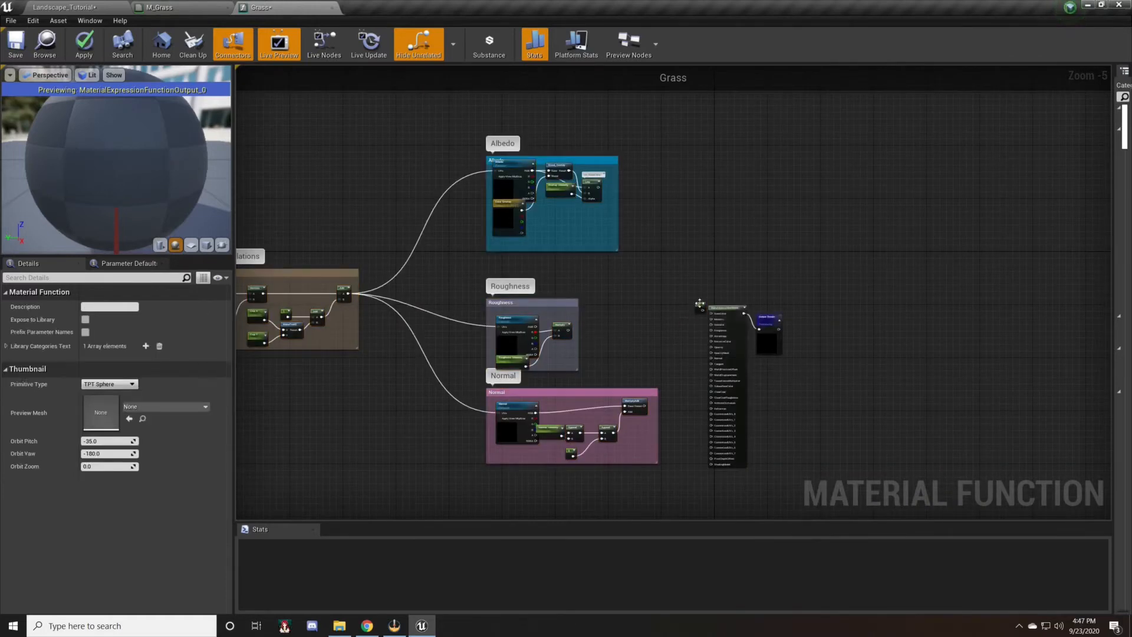
Connect the Grass function's constant to Metallic and its Albedo, Roughness and Normal group outputs to BaseColor, Roughness and Normal.
{"action": "mouse_move", "coordinate": [700, 309]}
{"action": "left_mouse_down"}
{"action": "mouse_move", "coordinate": [693, 320]}
{"action": "mouse_move", "coordinate": [714, 322]}
{"action": "left_mouse_up"}
{"action": "right_click_drag", "start_coordinate": [665, 300], "coordinate": [613, 272]}
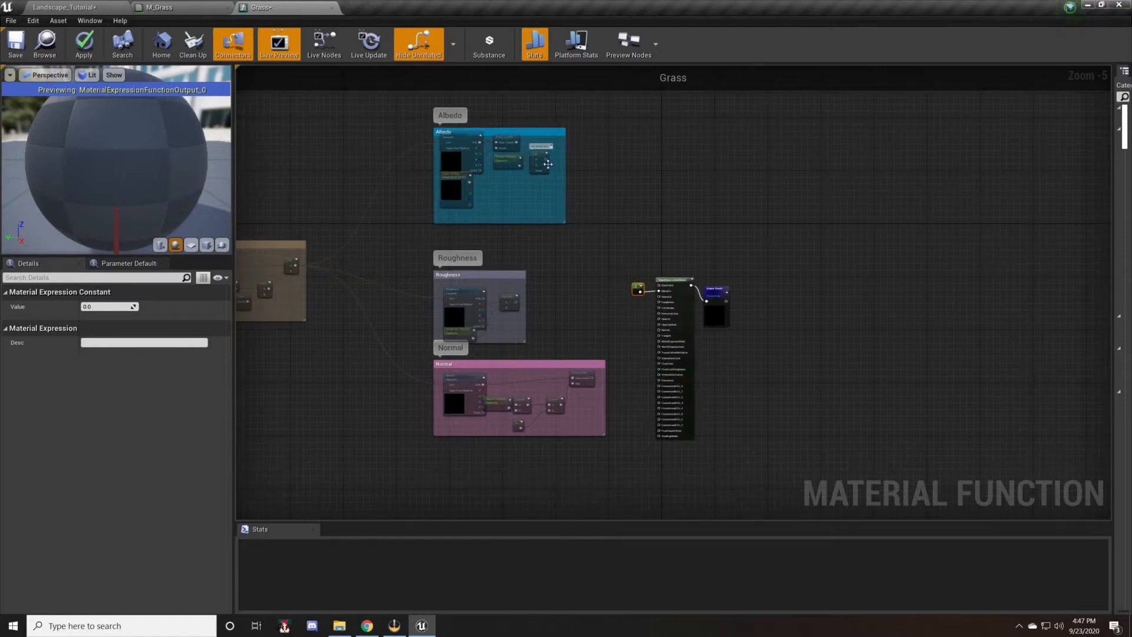
{"action": "left_click_drag", "start_coordinate": [547, 164], "coordinate": [665, 288]}
{"action": "left_click_drag", "start_coordinate": [517, 302], "coordinate": [666, 307]}
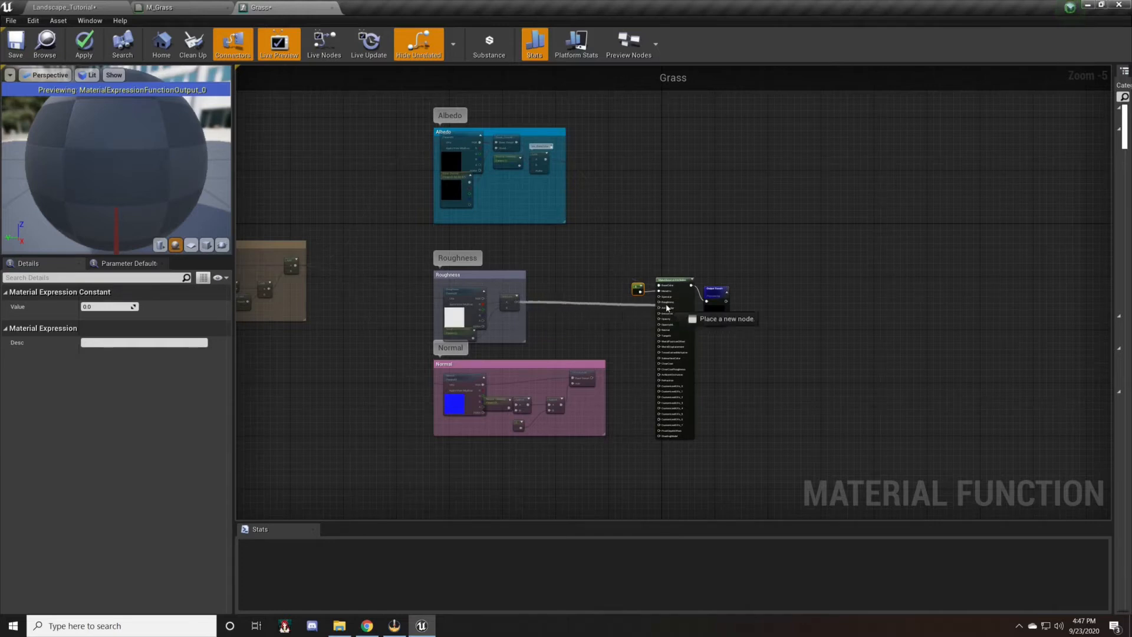
{"action": "left_click_drag", "start_coordinate": [592, 378], "coordinate": [665, 334]}
{"action": "right_click_drag", "start_coordinate": [583, 339], "coordinate": [718, 377]}
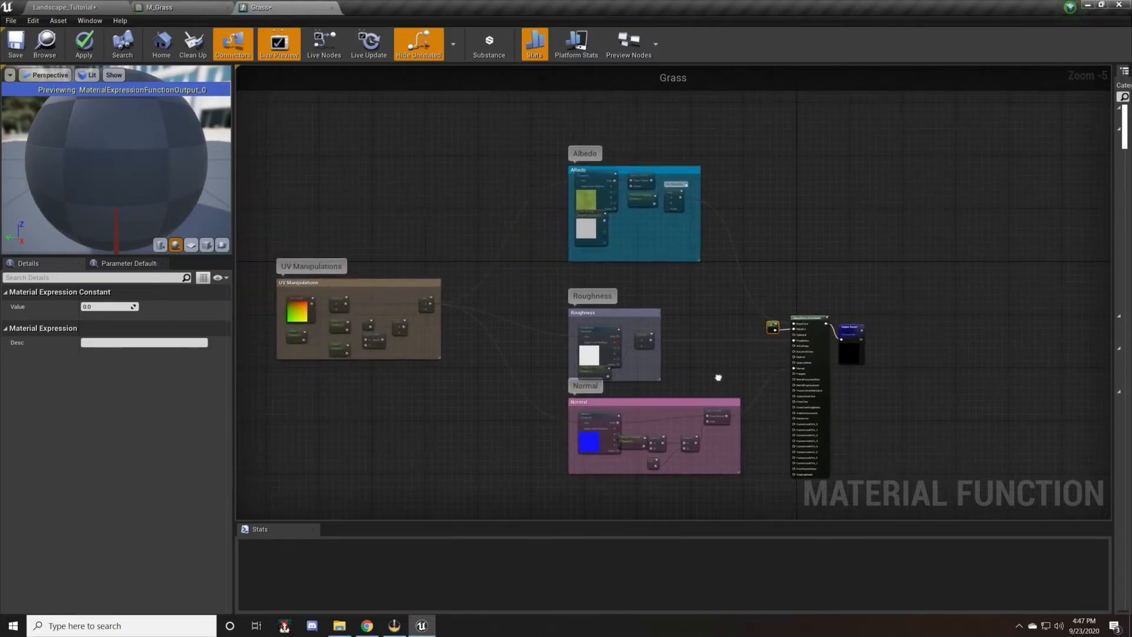
Save the Grass function and close the M_Grass and Grass editors.
{"action": "left_click", "coordinate": [397, 207]}
{"action": "left_click", "coordinate": [92, 42]}
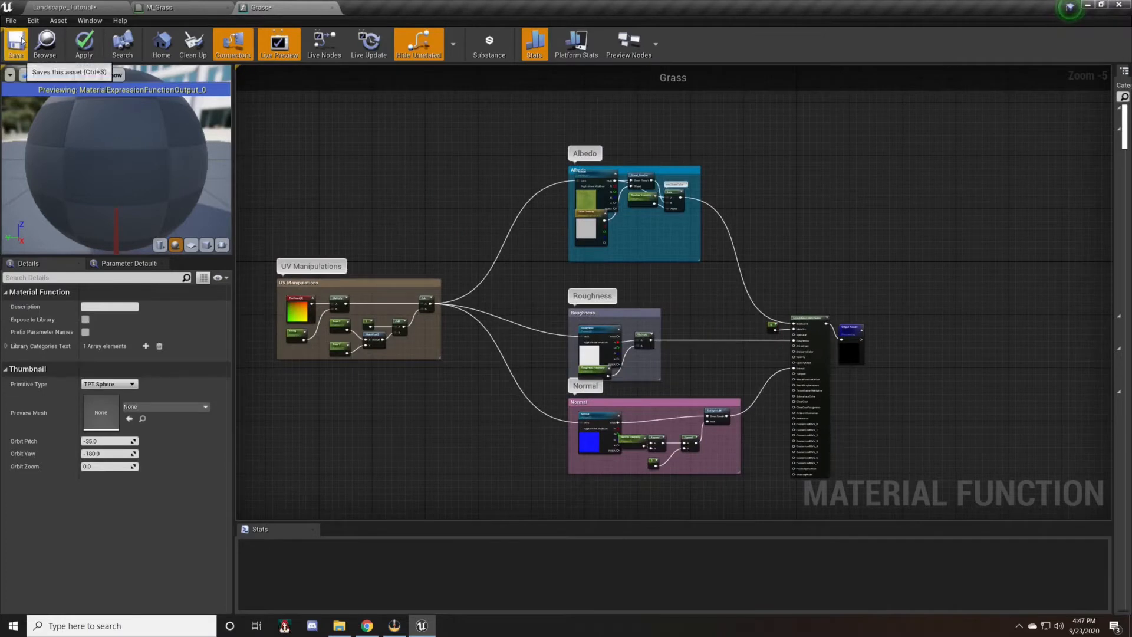
{"action": "left_click", "coordinate": [228, 9]}
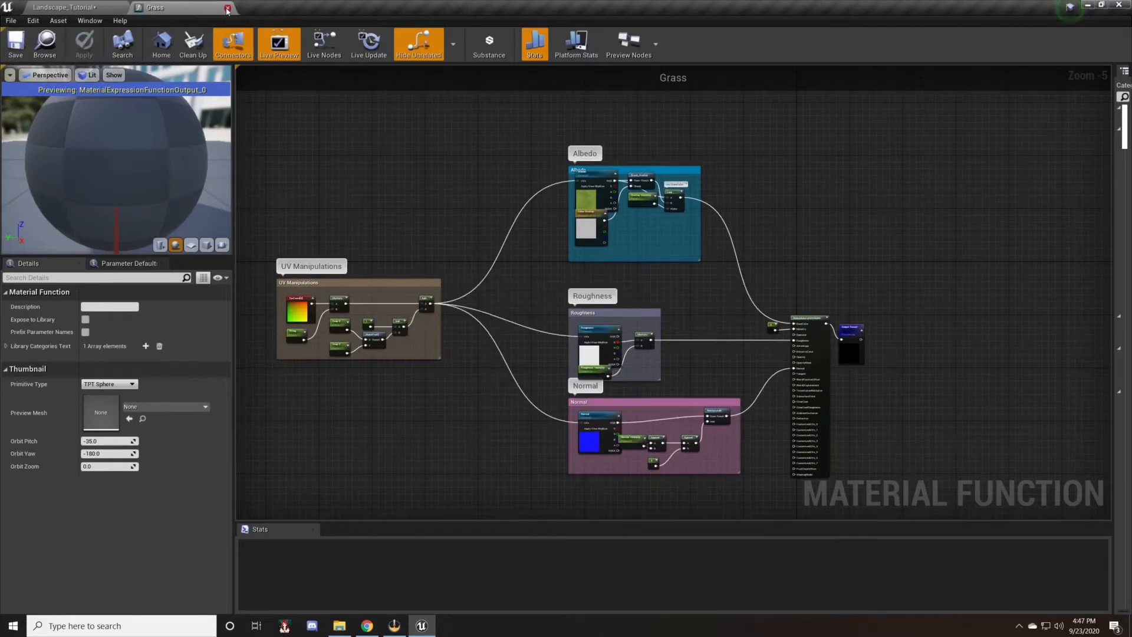
{"action": "left_click", "coordinate": [227, 9]}
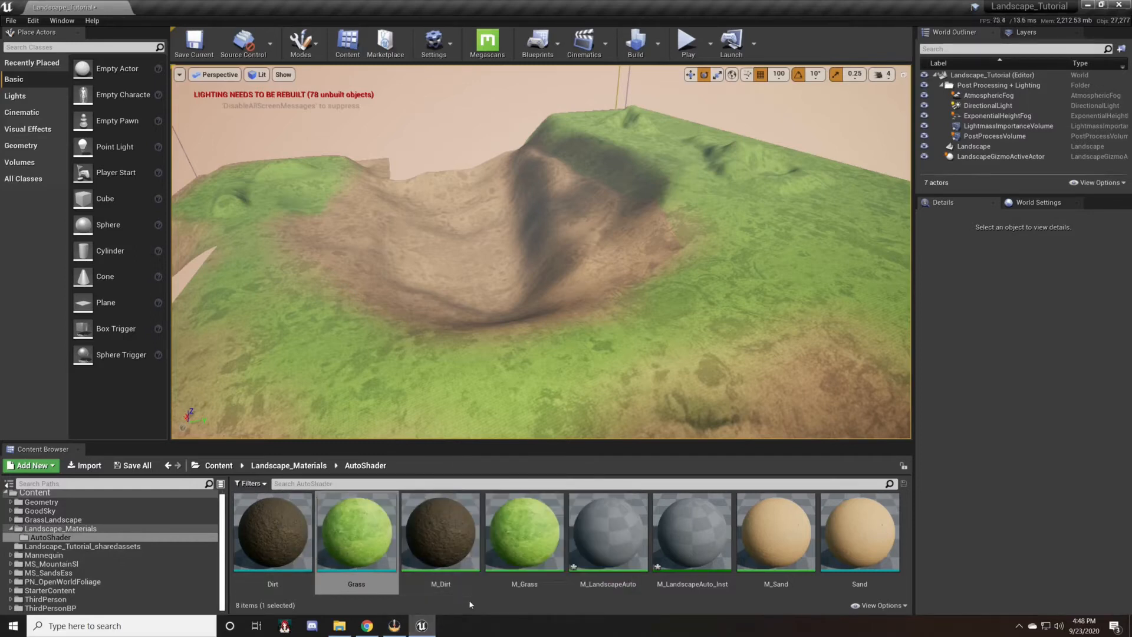
Open the M_LandscapeAuto material and detach its editor into a floating window above the Content Browser.
{"action": "double_click", "coordinate": [613, 544]}
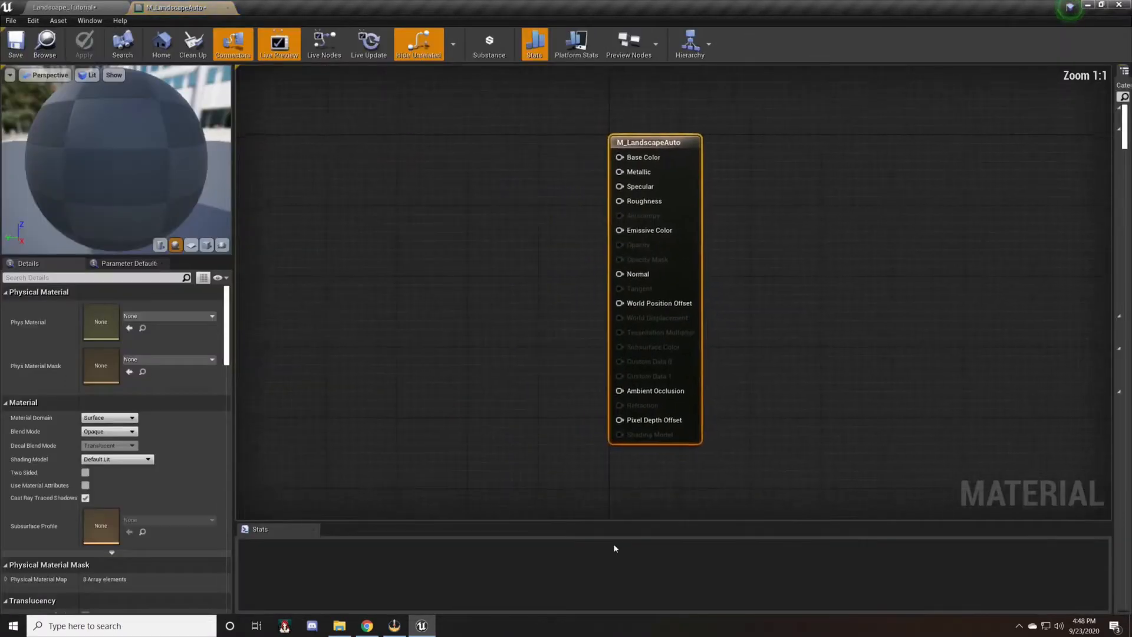
{"action": "left_click_drag", "start_coordinate": [157, 7], "coordinate": [412, 102]}
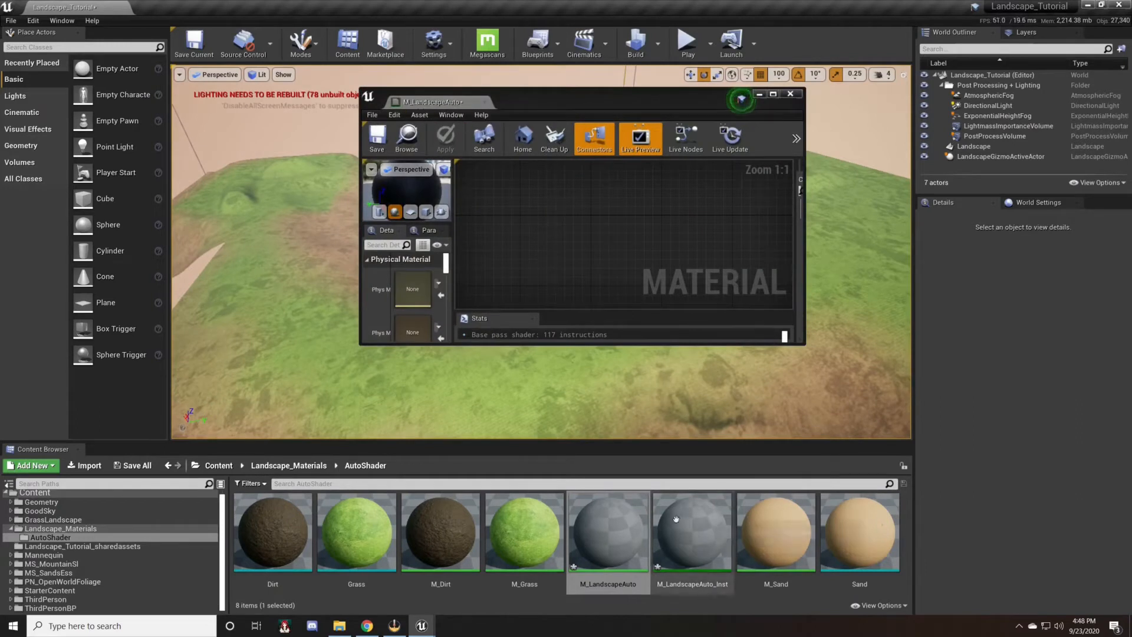
Add the Grass, Dirt and Sand material functions together to the M_LandscapeAuto graph and dock its editor back into the main window.
{"action": "scroll", "coordinate": [615, 233], "scroll_direction": "down", "scroll_amount": 5}
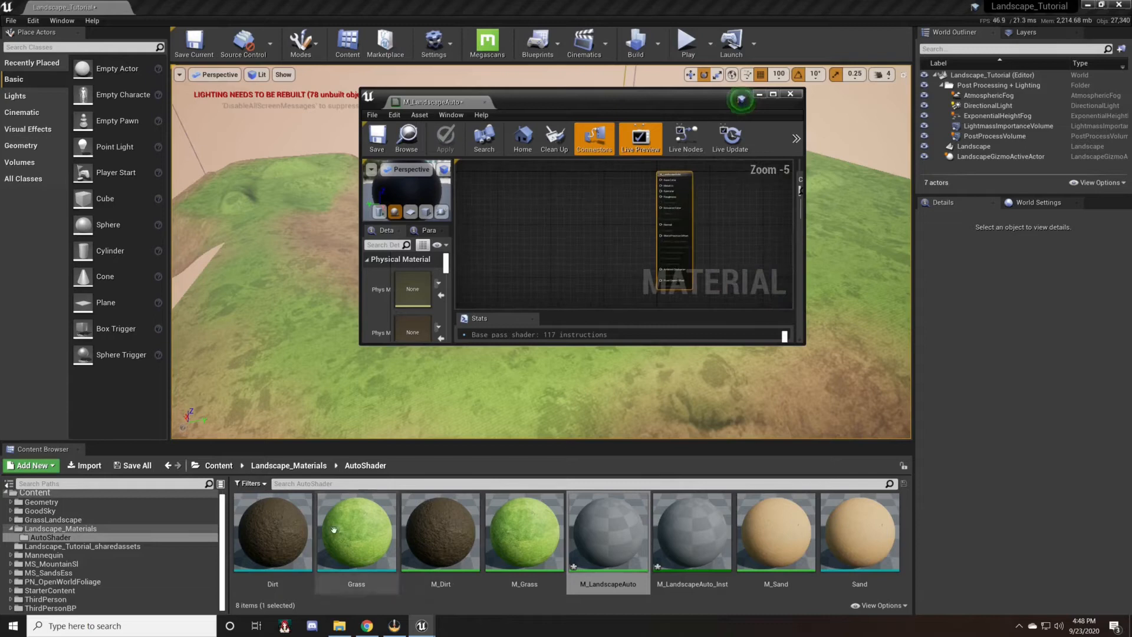
{"action": "left_click", "coordinate": [354, 531]}
{"action": "left_click", "coordinate": [284, 541], "text": "ctrl"}
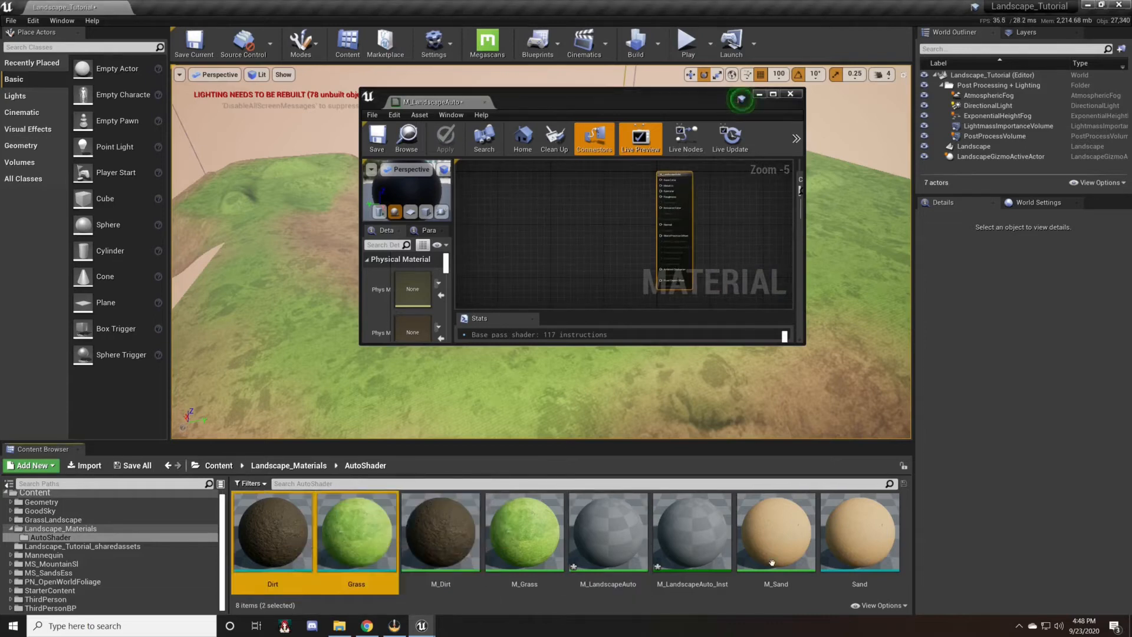
{"action": "left_click", "coordinate": [858, 530], "text": "ctrl"}
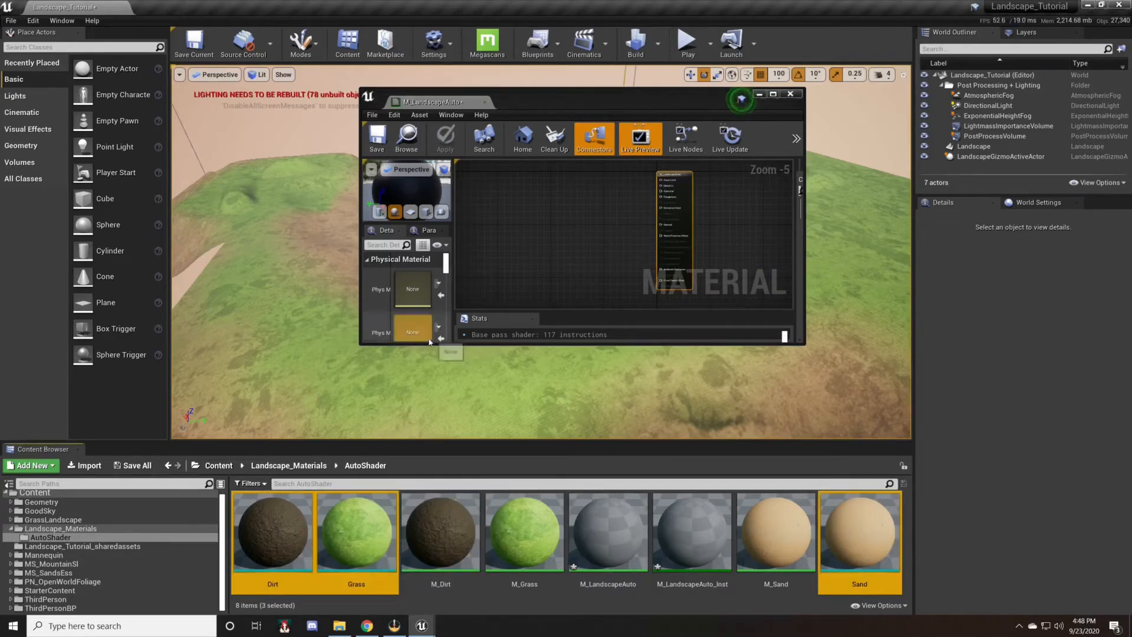
{"action": "left_click_drag", "start_coordinate": [864, 569], "coordinate": [544, 214]}
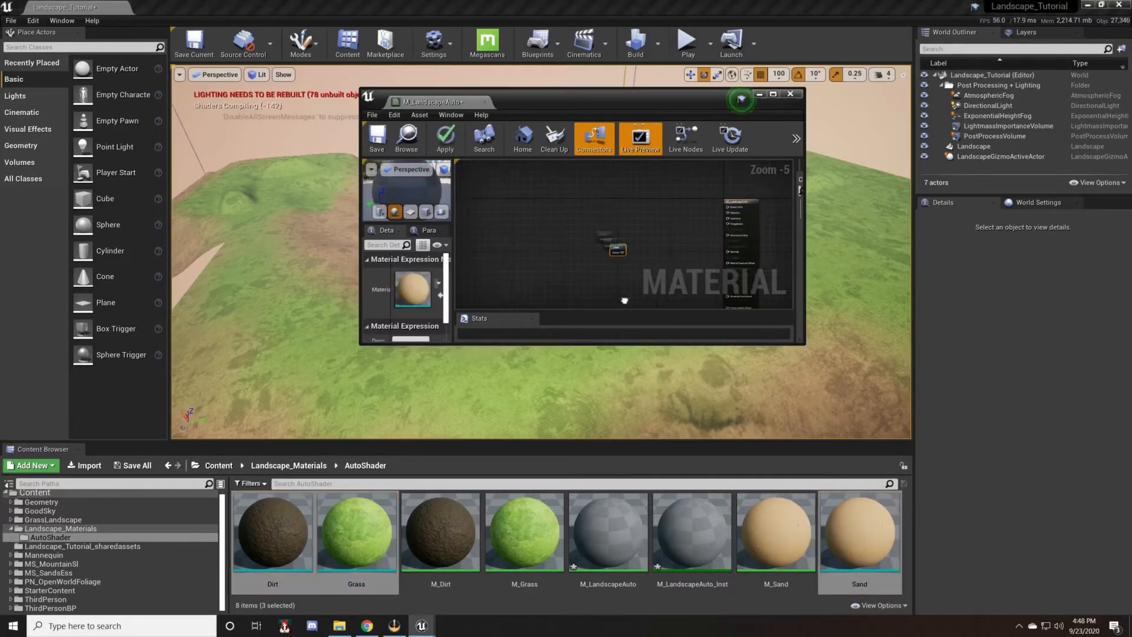
{"action": "left_click_drag", "start_coordinate": [433, 102], "coordinate": [281, 4]}
{"action": "right_click_drag", "start_coordinate": [387, 250], "coordinate": [551, 571]}
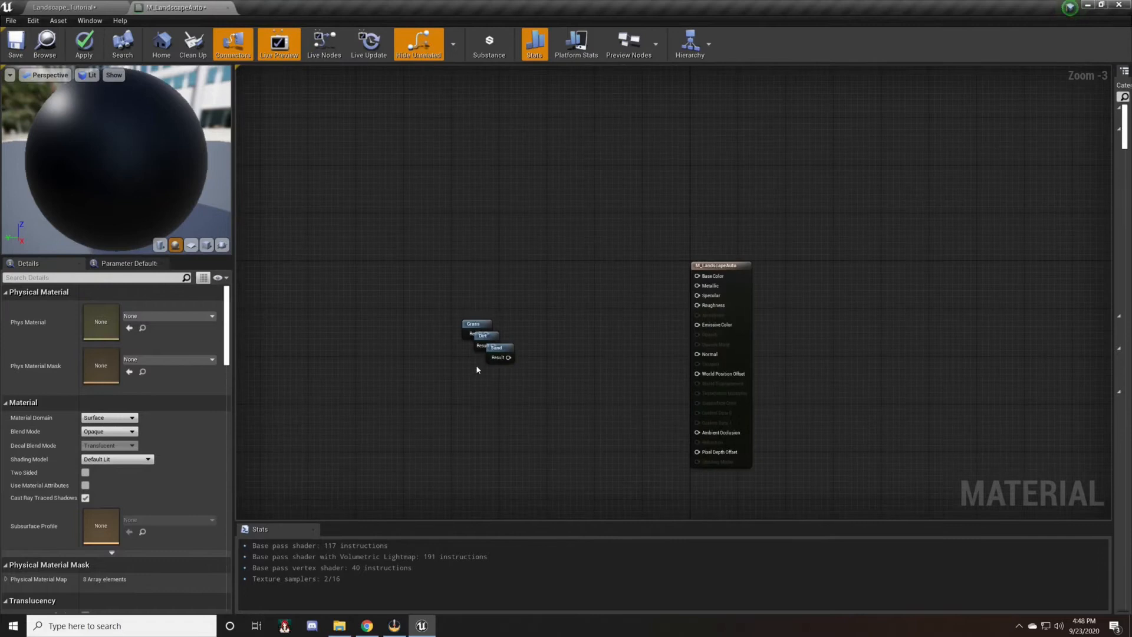
Spread the function nodes into a vertical column with Grass above Dirt and Sand below.
{"action": "left_click_drag", "start_coordinate": [497, 349], "coordinate": [408, 429]}
{"action": "left_click_drag", "start_coordinate": [480, 323], "coordinate": [377, 125]}
{"action": "left_click_drag", "start_coordinate": [485, 337], "coordinate": [365, 318]}
{"action": "right_click_drag", "start_coordinate": [436, 402], "coordinate": [497, 341]}
{"action": "left_click_drag", "start_coordinate": [471, 371], "coordinate": [424, 478]}
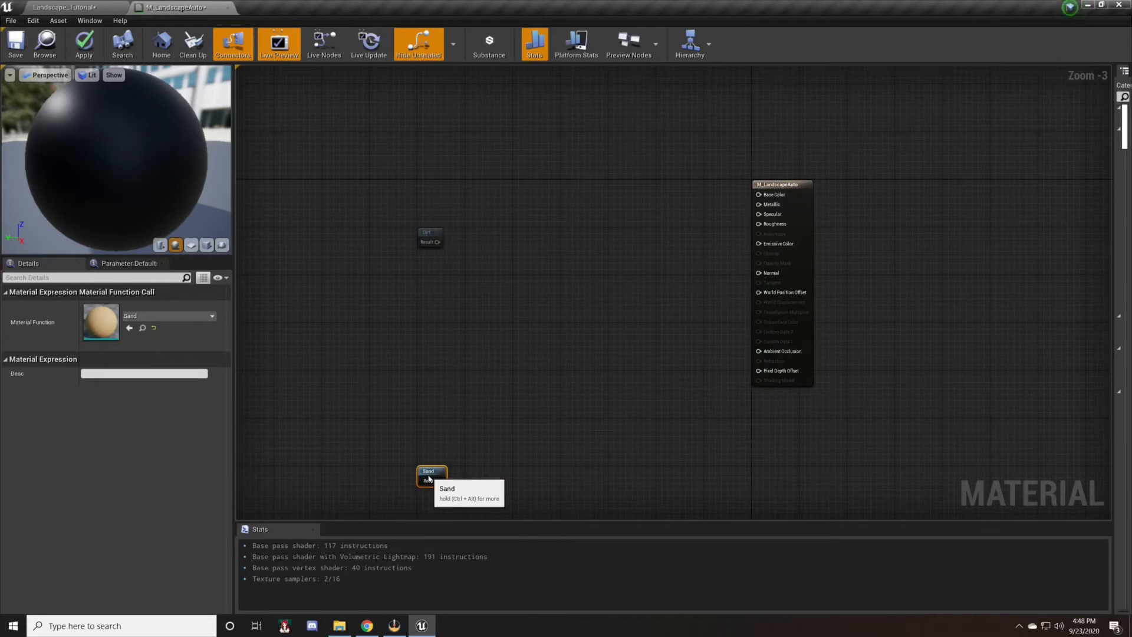
{"action": "scroll", "coordinate": [485, 369], "scroll_direction": "down", "scroll_amount": 1}
{"action": "right_click_drag", "start_coordinate": [477, 405], "coordinate": [508, 374]}
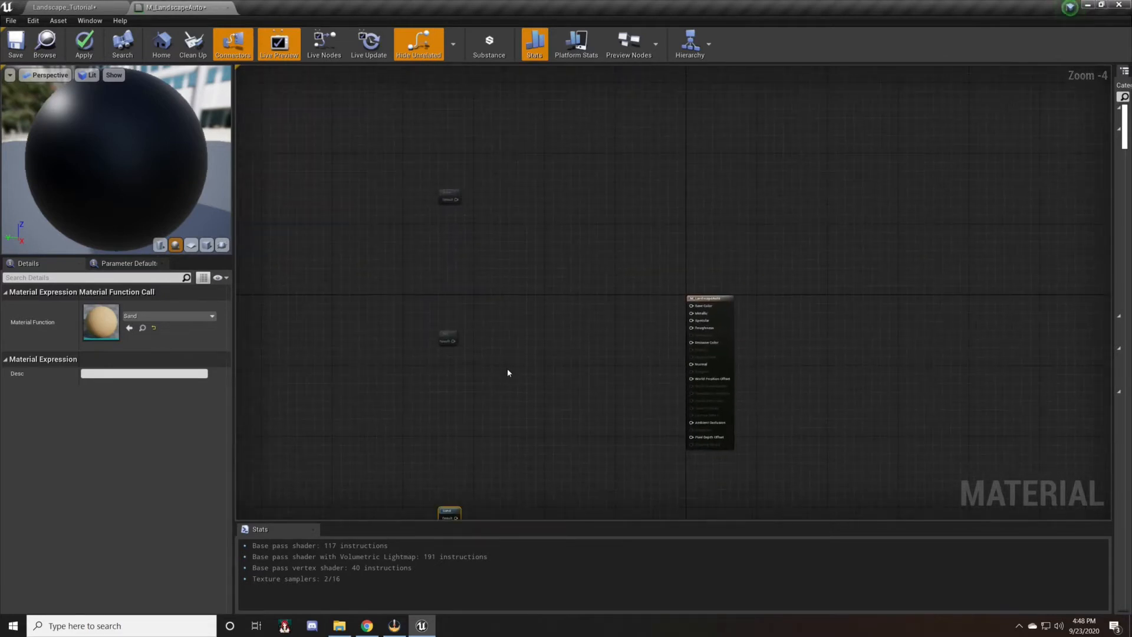
{"action": "left_click", "coordinate": [556, 363]}
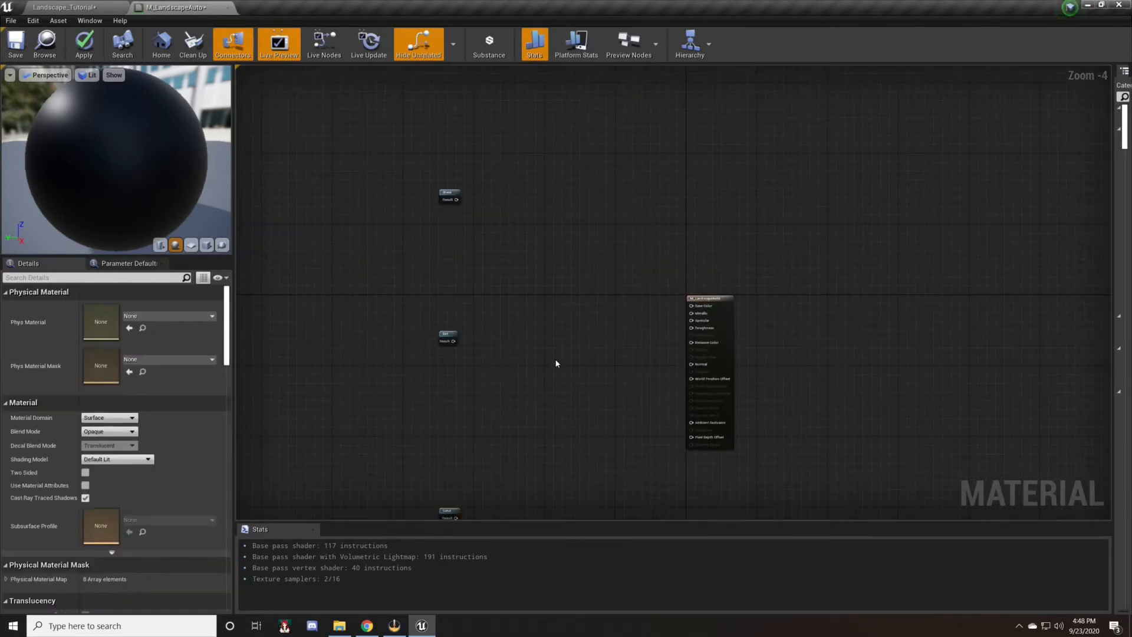
Move the M_LandscapeAuto result node farther away from the function nodes to make room between them.
{"action": "left_click", "coordinate": [64, 7]}
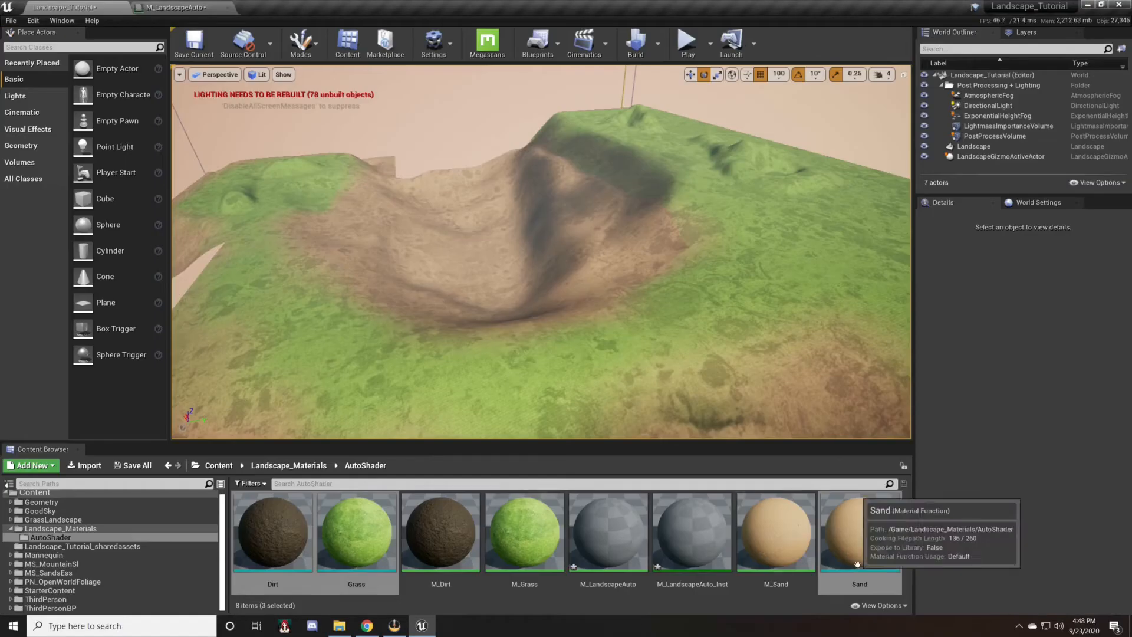
{"action": "left_click", "coordinate": [183, 8]}
{"action": "right_click_drag", "start_coordinate": [494, 338], "coordinate": [469, 274]}
{"action": "left_click_drag", "start_coordinate": [676, 234], "coordinate": [959, 232]}
{"action": "right_click_drag", "start_coordinate": [633, 313], "coordinate": [758, 346]}
{"action": "left_click", "coordinate": [569, 369]}
{"action": "right_click_drag", "start_coordinate": [568, 369], "coordinate": [459, 191]}
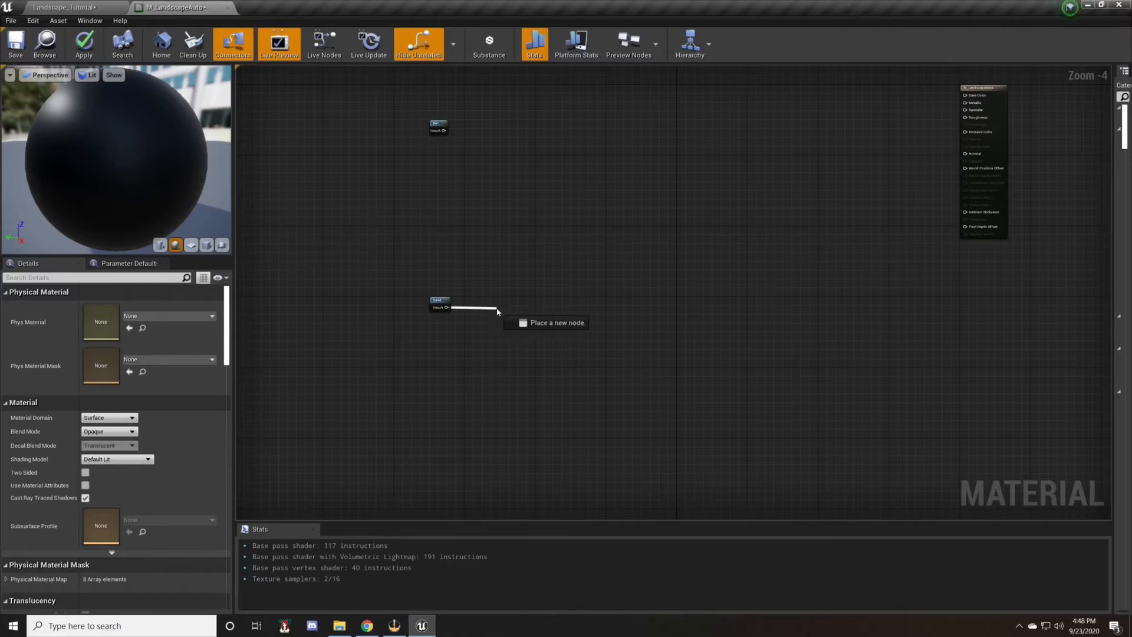
Give the Sand, Dirt and Grass functions each their own BreakMaterialAttributes node, connecting every function's Result to its Attr input.
{"action": "left_click_drag", "start_coordinate": [498, 311], "coordinate": [498, 310]}
{"action": "type", "text": "break"}
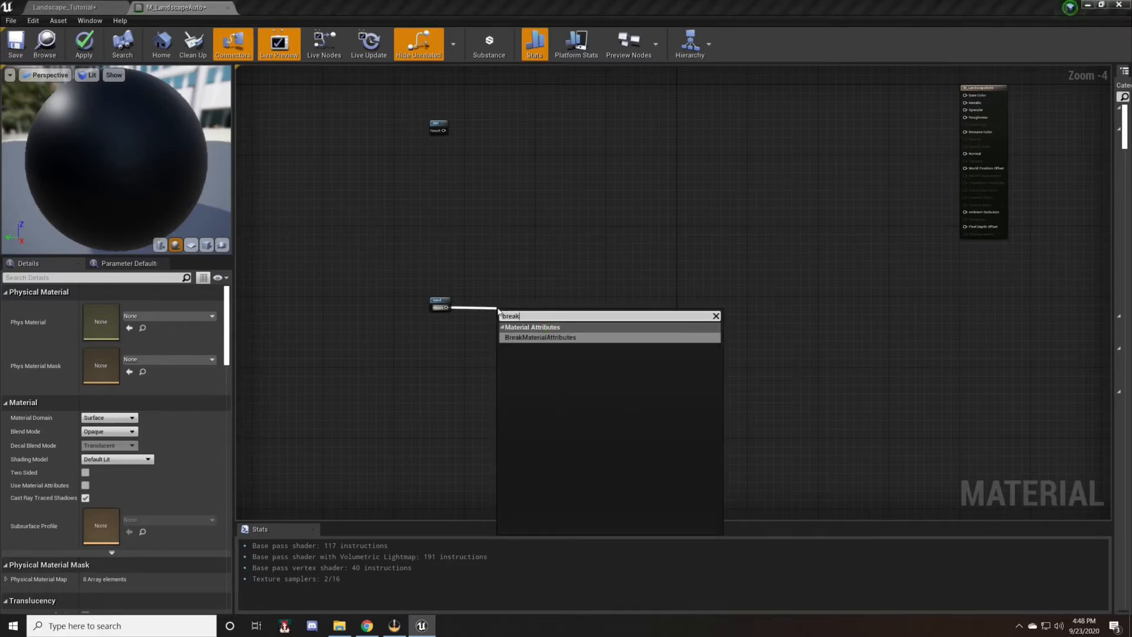
{"action": "left_click", "coordinate": [589, 338]}
{"action": "key", "text": "ctrl+v"}
{"action": "right_click_drag", "start_coordinate": [517, 97], "coordinate": [499, 277]}
{"action": "key", "text": "ctrl+v"}
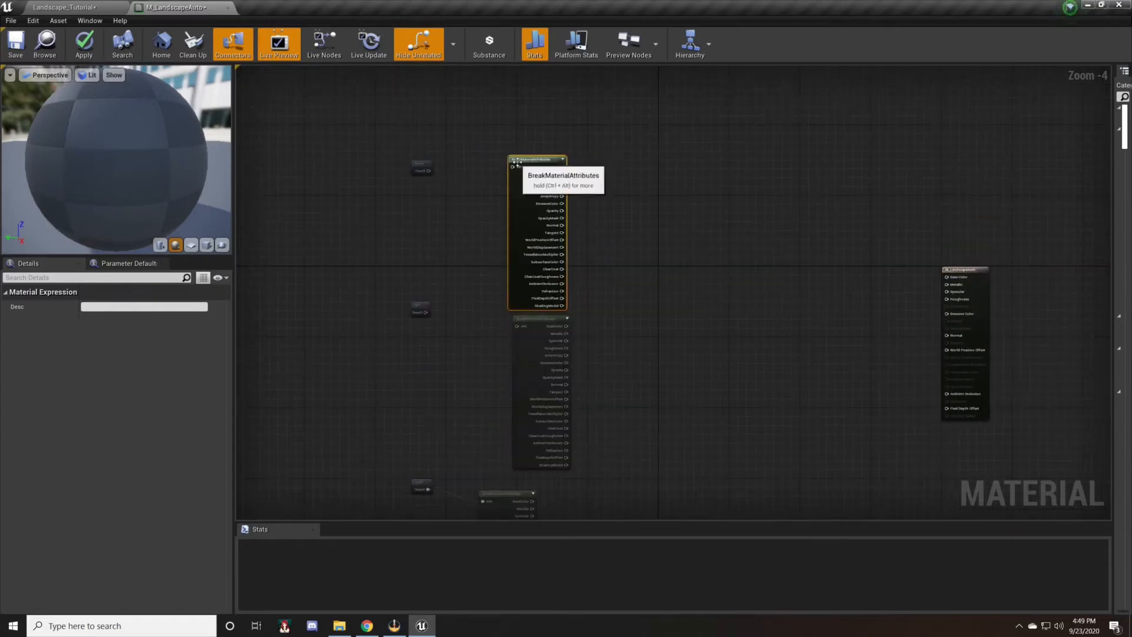
{"action": "left_click_drag", "start_coordinate": [428, 170], "coordinate": [501, 172]}
{"action": "left_click_drag", "start_coordinate": [425, 313], "coordinate": [517, 327]}
{"action": "right_click_drag", "start_coordinate": [464, 409], "coordinate": [419, 320]}
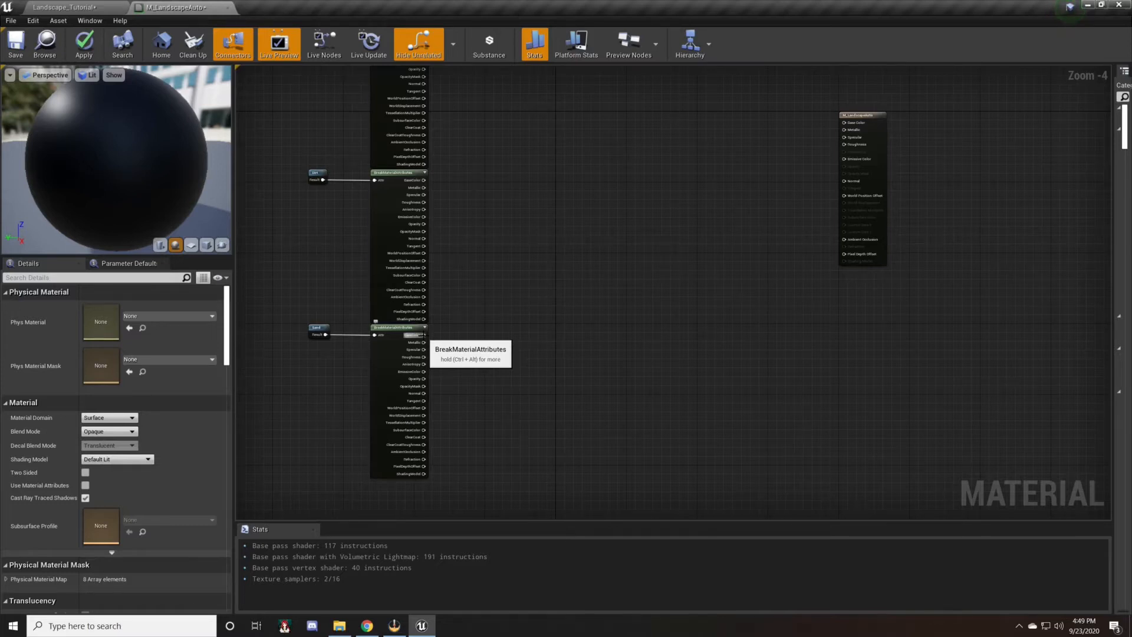
Add a Lerp node with Sand's BaseColor connected to A and Dirt's BaseColor connected to B.
{"action": "left_click_drag", "start_coordinate": [424, 335], "coordinate": [550, 270]}
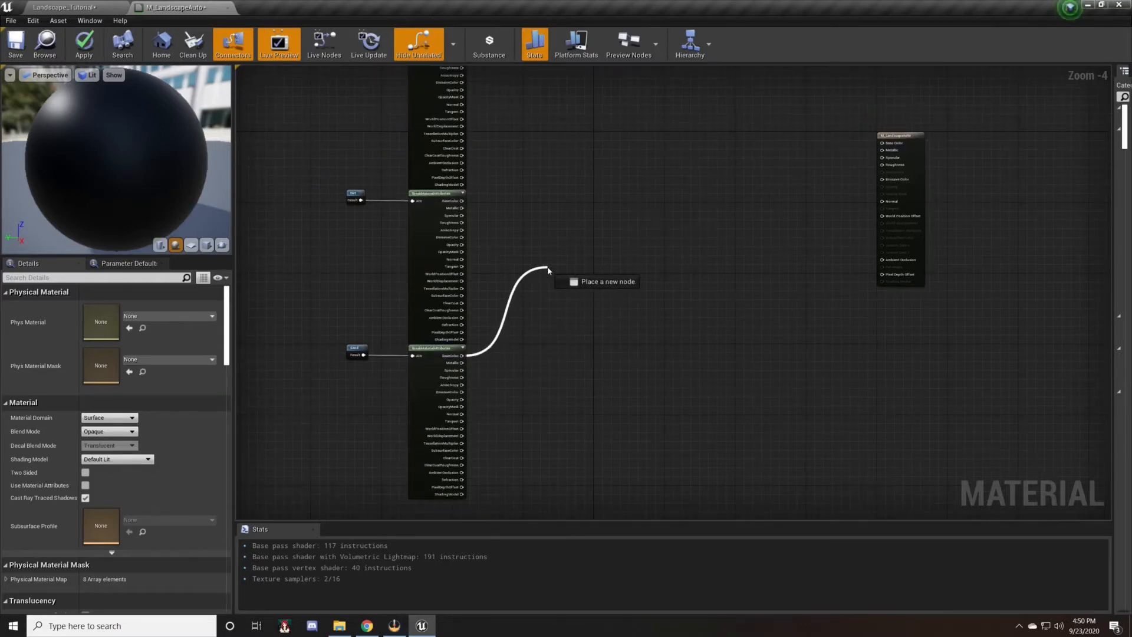
{"action": "mouse_move", "coordinate": [549, 270]}
{"action": "left_mouse_down"}
{"action": "mouse_move", "coordinate": [463, 357]}
{"action": "mouse_move", "coordinate": [561, 276]}
{"action": "left_mouse_up"}
{"action": "type", "text": "lerp"}
{"action": "key", "text": "Return"}
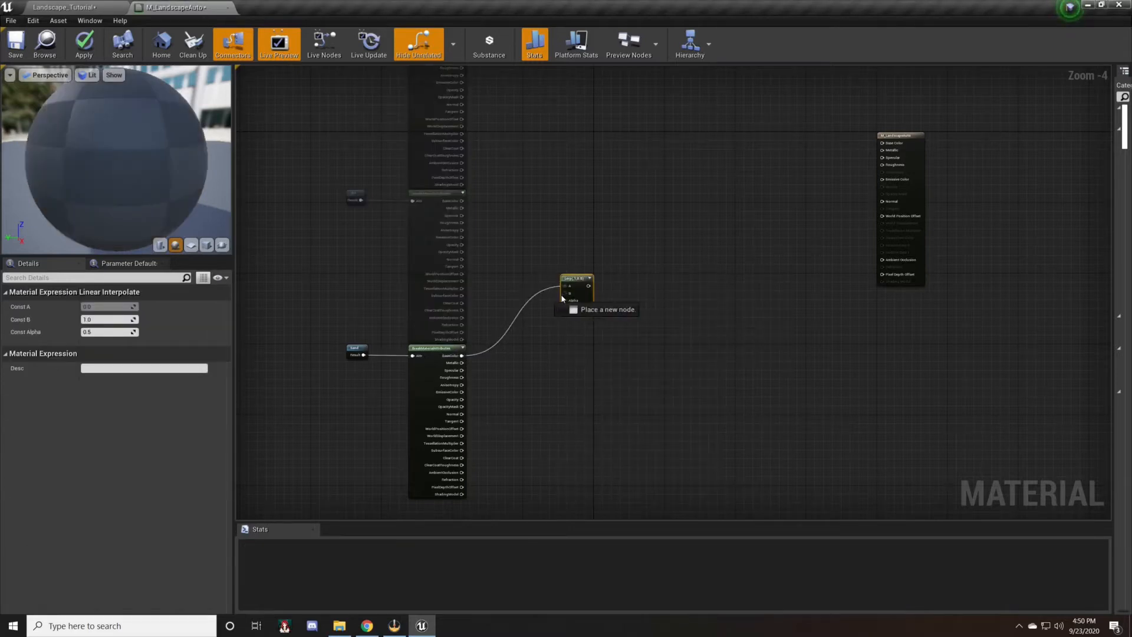
{"action": "left_click_drag", "start_coordinate": [564, 293], "coordinate": [462, 201]}
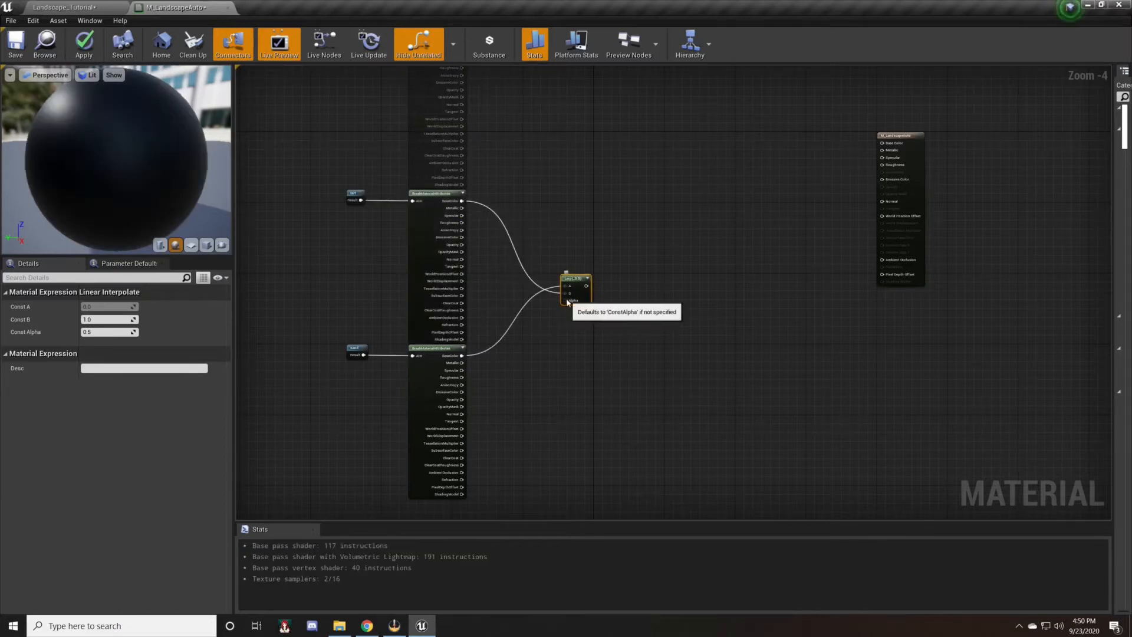
Add a WorldAlignedBlend node below Sand's BreakMaterialAttributes node and connect its Alpha output to the Lerp's Alpha.
{"action": "type", "text": "world"}
{"action": "left_click_drag", "start_coordinate": [566, 300], "coordinate": [460, 452]}
{"action": "left_click", "coordinate": [522, 391]}
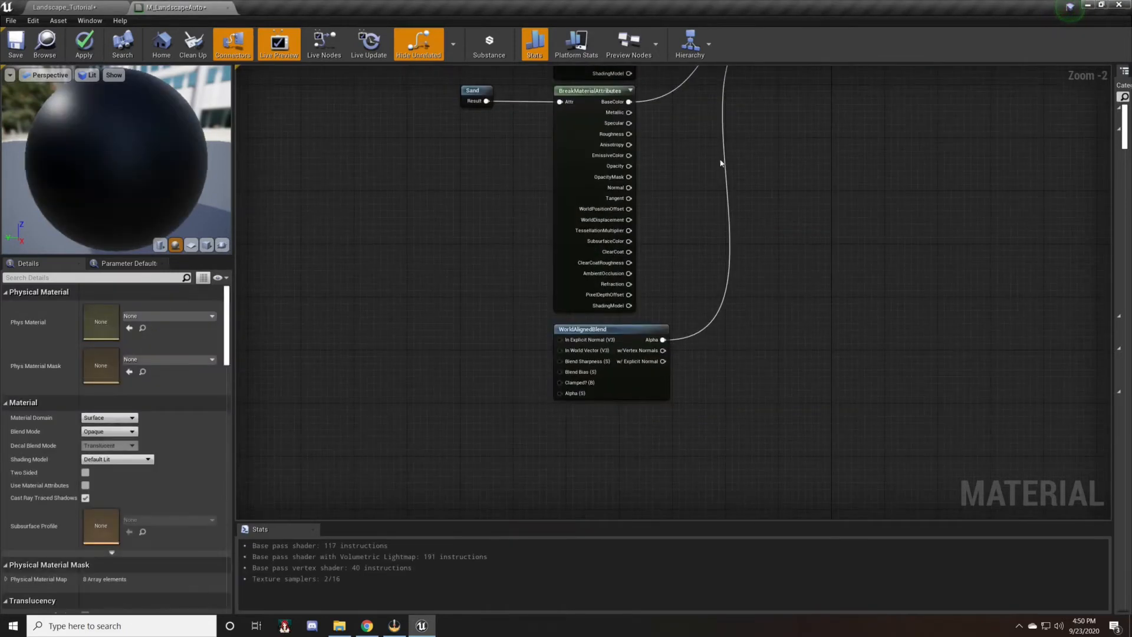
{"action": "right_click_drag", "start_coordinate": [721, 163], "coordinate": [685, 184]}
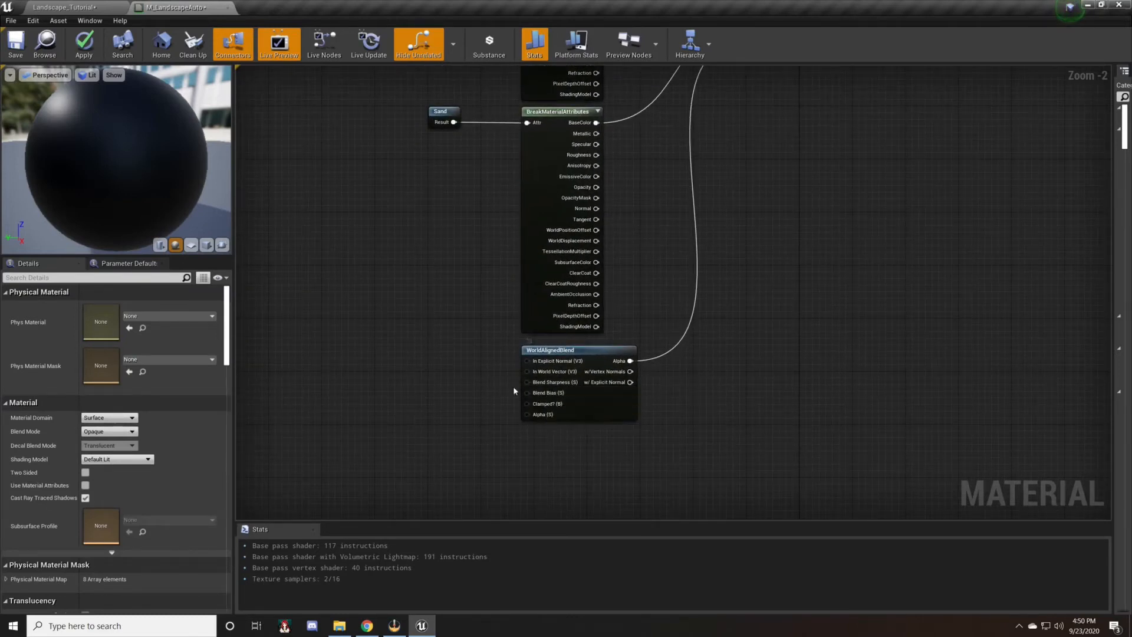
Add a scalar parameter named SandDirtSharp connected to the WorldAlignedBlend's Blend Sharpness input.
{"action": "left_click_drag", "start_coordinate": [475, 384], "coordinate": [479, 387]}
{"action": "type", "text": "scalar"}
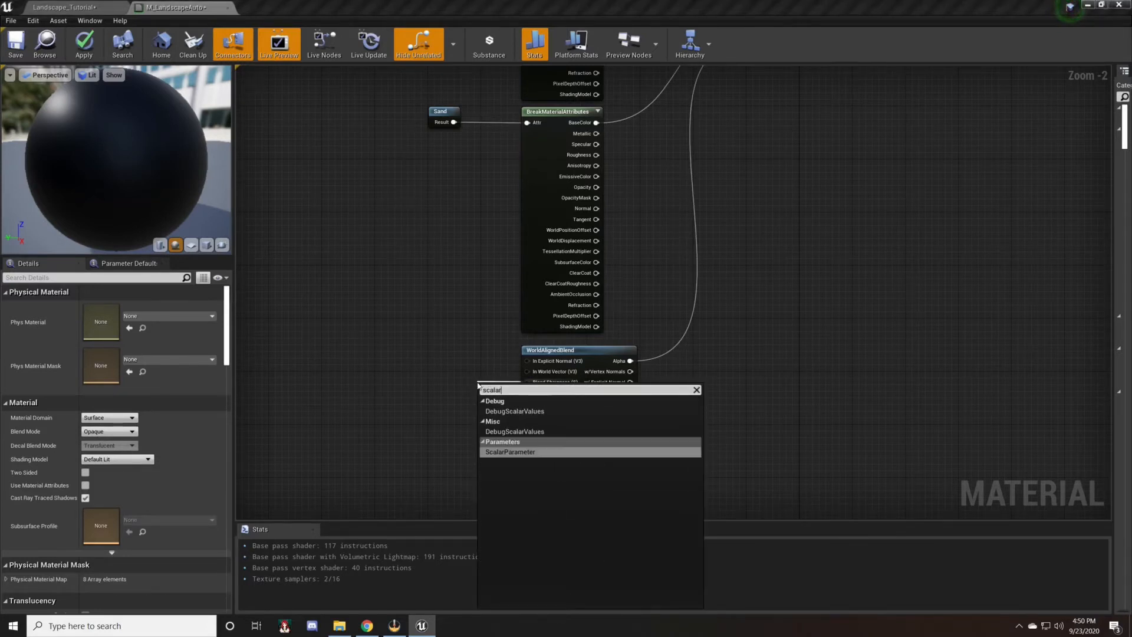
{"action": "left_click", "coordinate": [517, 452]}
{"action": "left_click_drag", "start_coordinate": [508, 401], "coordinate": [493, 378]}
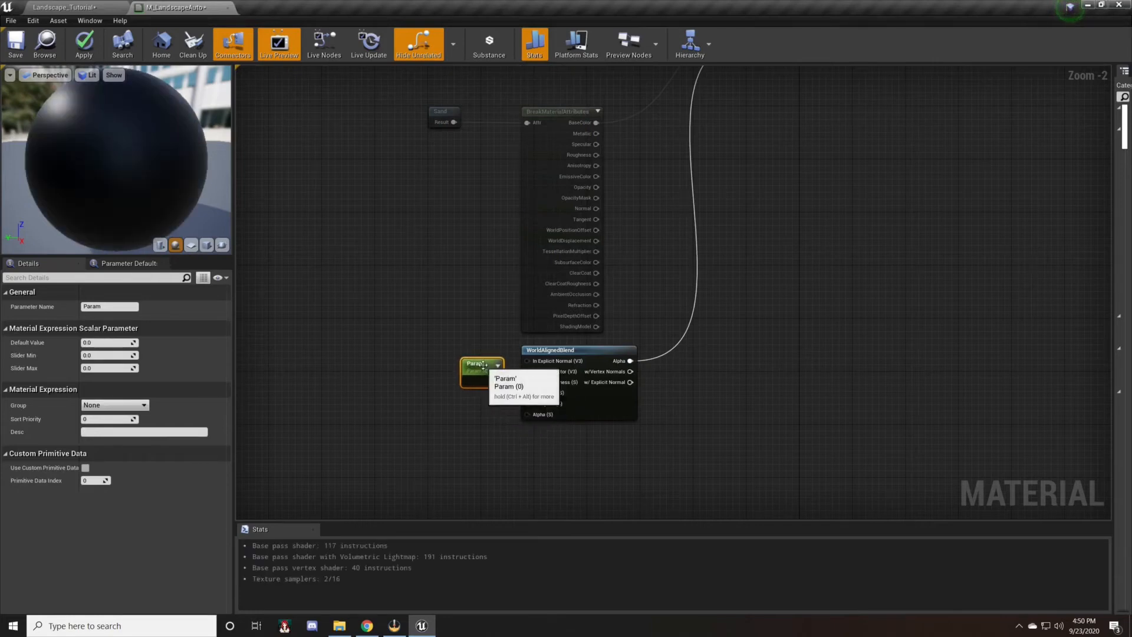
{"action": "left_click", "coordinate": [107, 306]}
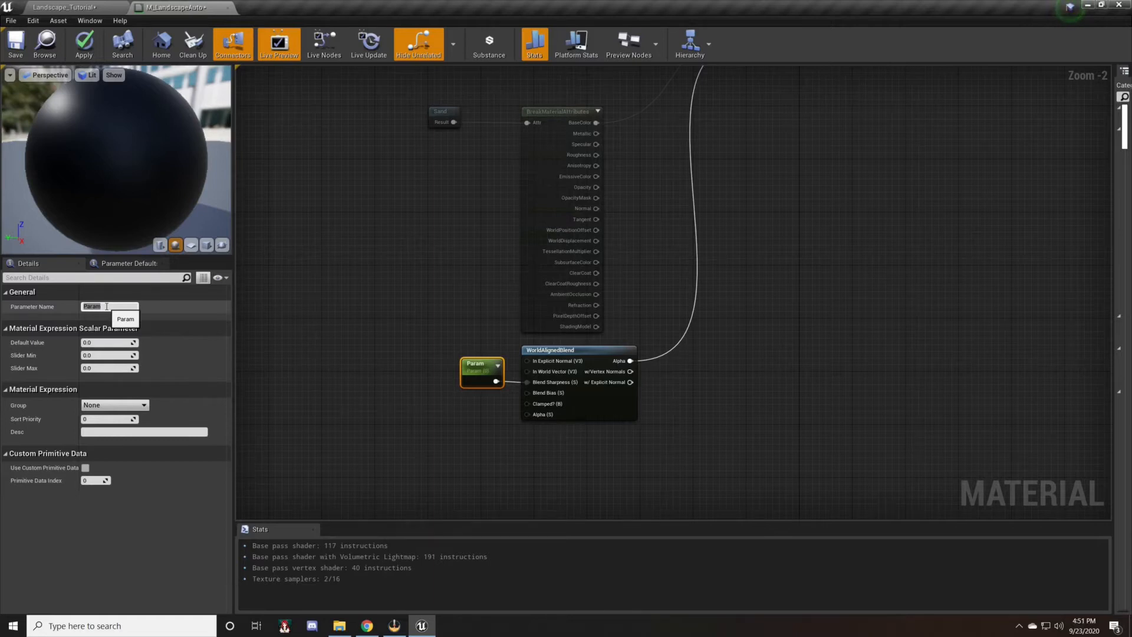
{"action": "type", "text": "SandDirtShar"}
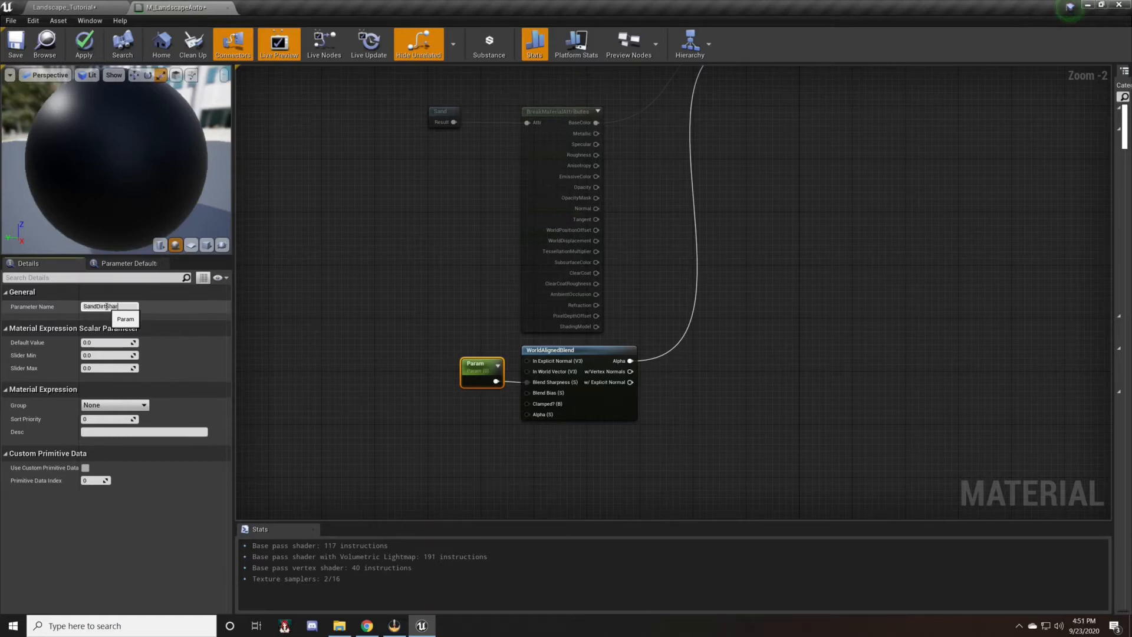
{"action": "type", "text": "p"}
{"action": "key", "text": "Return"}
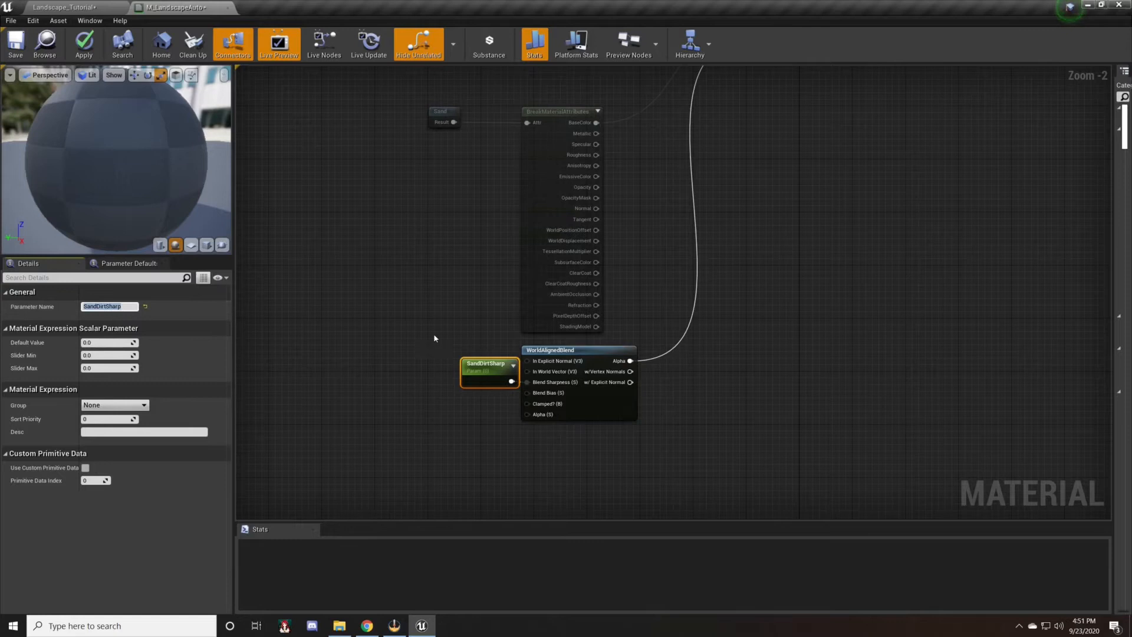
Duplicate the SandDirtSharp parameter, connect the copy to Blend Bias, rename it SandDirtBias and line both parameters up beside the blend node.
{"action": "key", "text": "ctrl+w"}
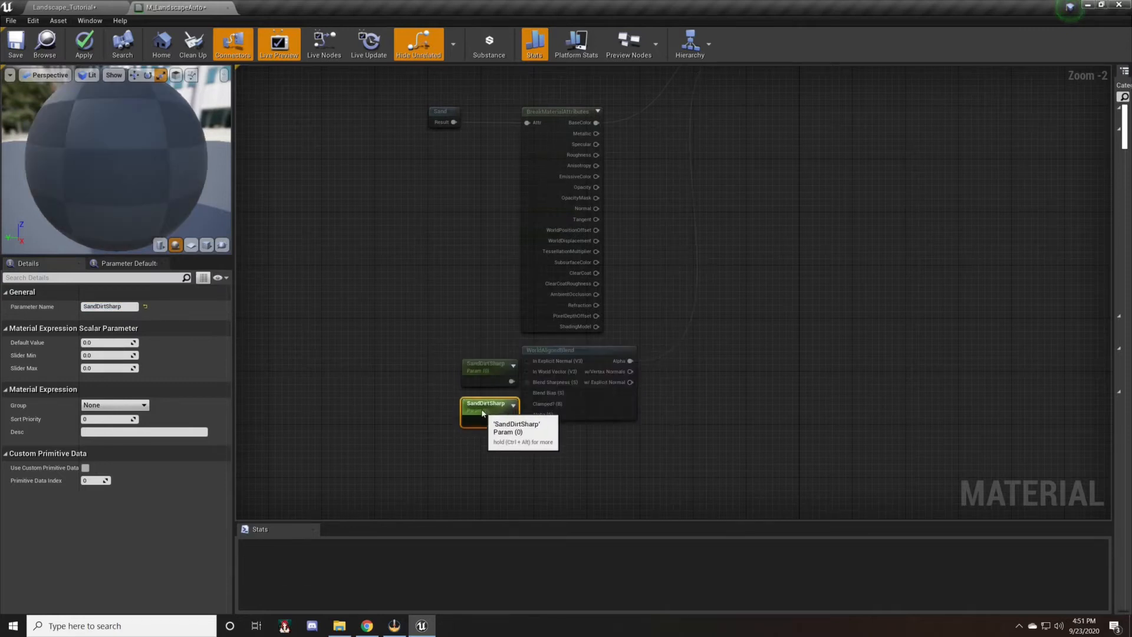
{"action": "left_click_drag", "start_coordinate": [505, 415], "coordinate": [530, 393]}
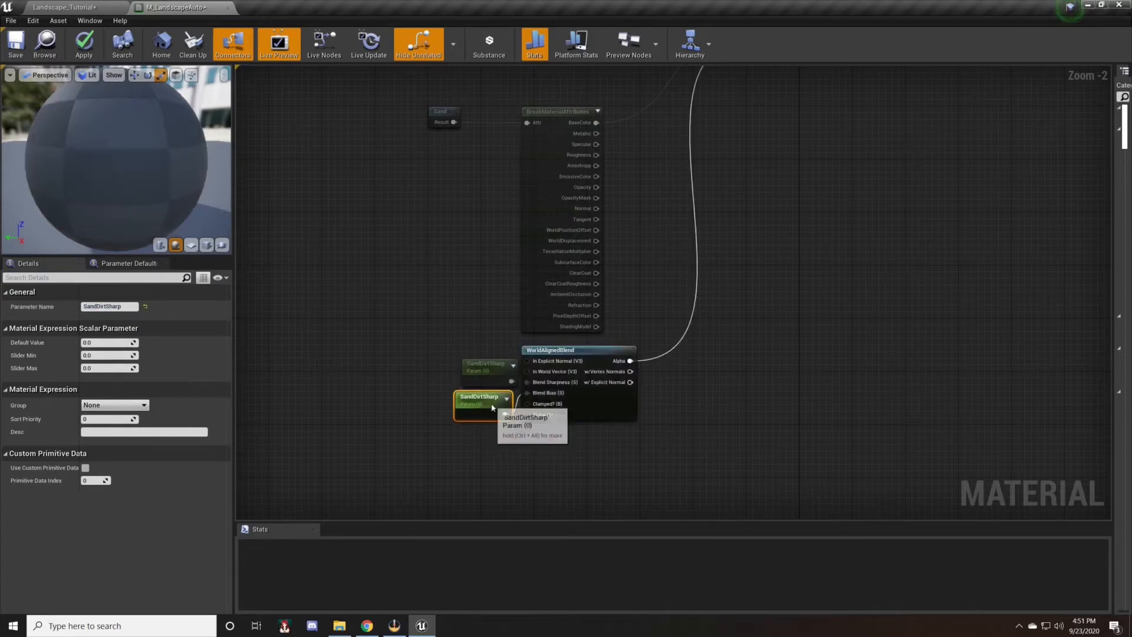
{"action": "left_click_drag", "start_coordinate": [125, 307], "coordinate": [106, 307]}
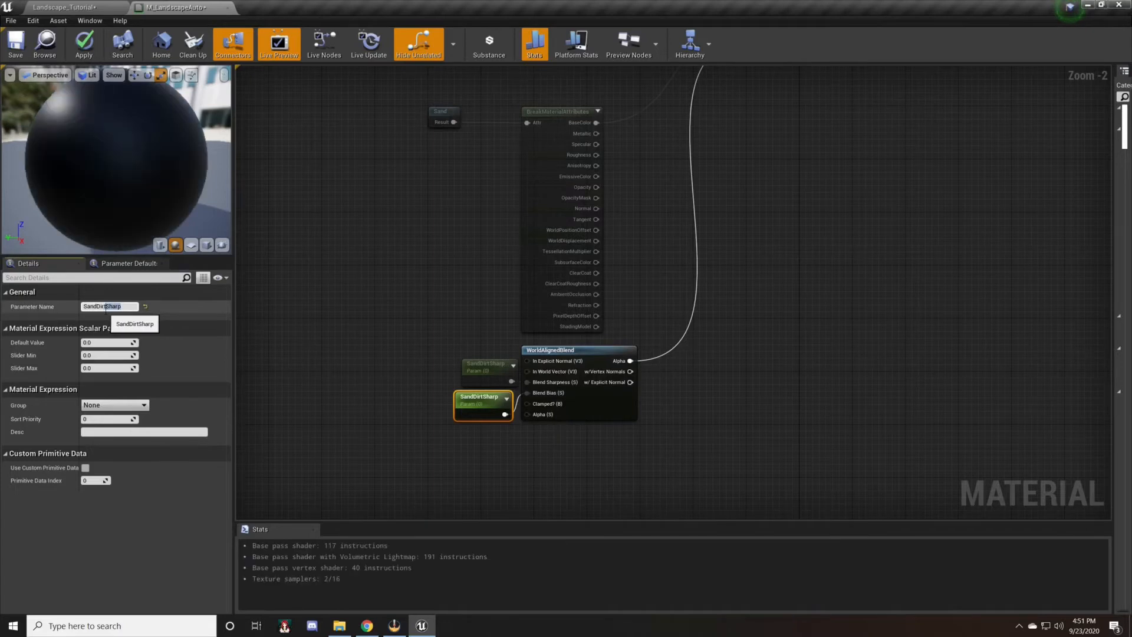
{"action": "type", "text": "B"}
{"action": "key", "text": "Return"}
{"action": "left_click_drag", "start_coordinate": [463, 399], "coordinate": [471, 394]}
{"action": "left_click", "coordinate": [423, 394]}
{"action": "right_click_drag", "start_coordinate": [422, 394], "coordinate": [355, 379]}
{"action": "left_click_drag", "start_coordinate": [410, 325], "coordinate": [384, 382]}
{"action": "left_click", "coordinate": [383, 299]}
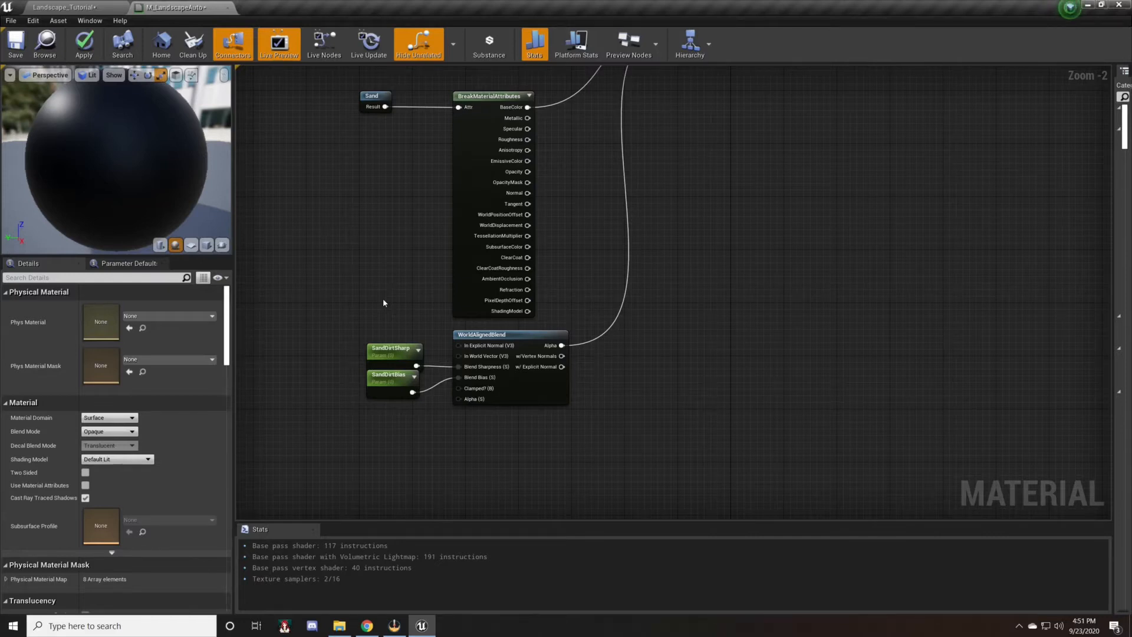
Set a negative default value for SandDirtBias and a default value of 21 for SandDirtSharp.
{"action": "left_click", "coordinate": [386, 386]}
{"action": "left_click", "coordinate": [101, 342]}
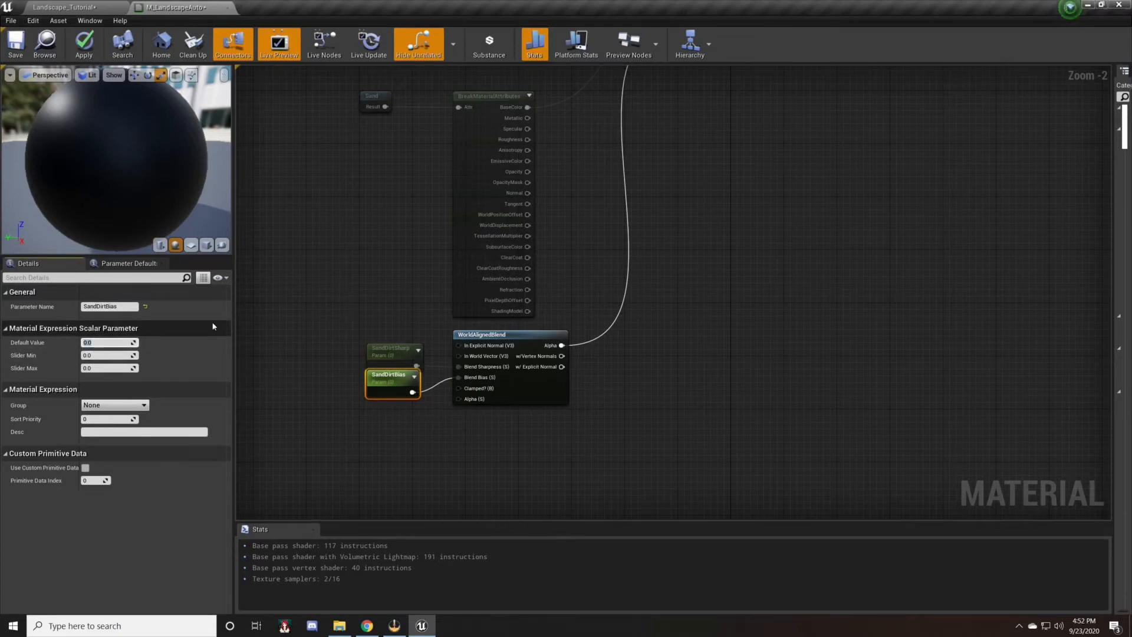
{"action": "key", "text": "Return"}
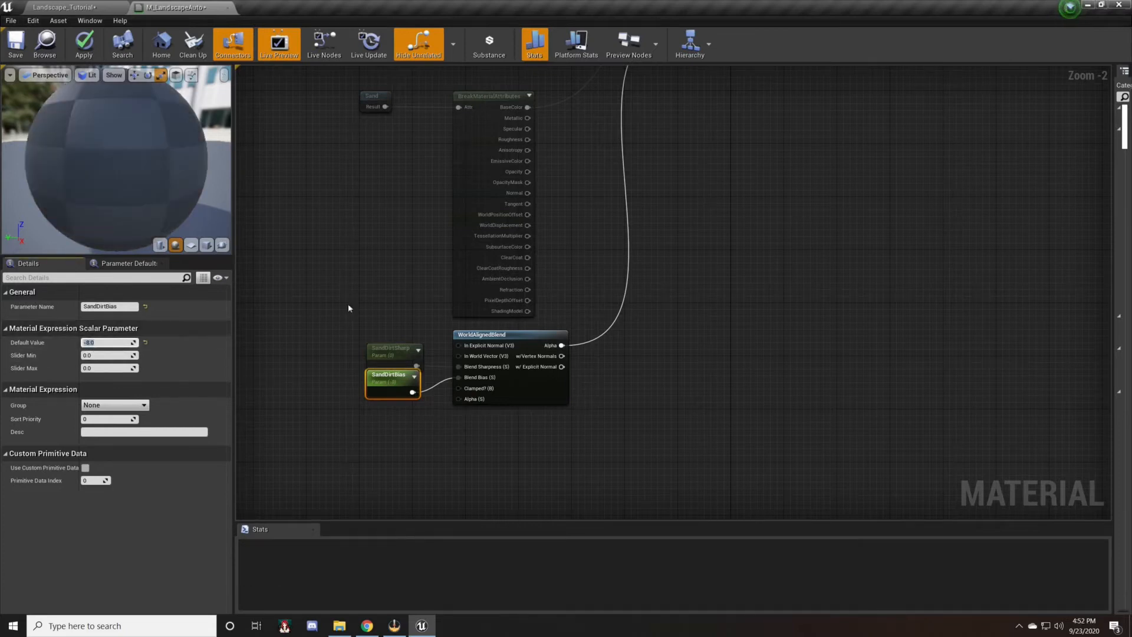
{"action": "left_click", "coordinate": [385, 348]}
{"action": "left_click", "coordinate": [112, 342]}
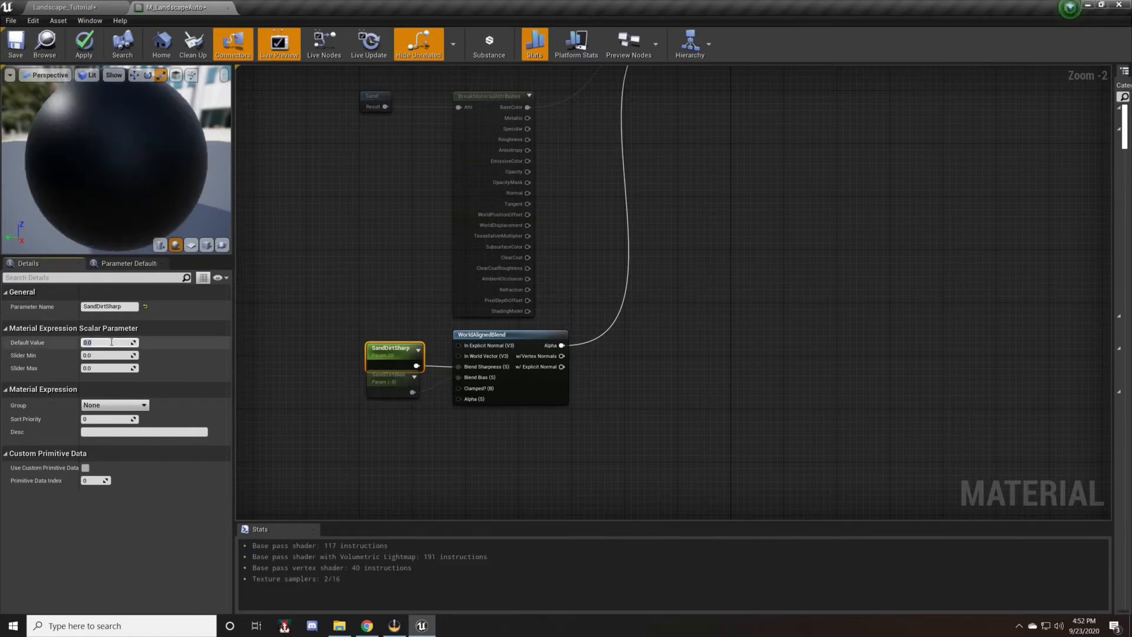
{"action": "type", "text": "21"}
{"action": "key", "text": "Return"}
{"action": "left_click", "coordinate": [468, 212]}
Add a second Lerp node that takes the Sand and Dirt Lerp's output as its A input.
{"action": "scroll", "coordinate": [468, 212], "scroll_direction": "down", "scroll_amount": 2}
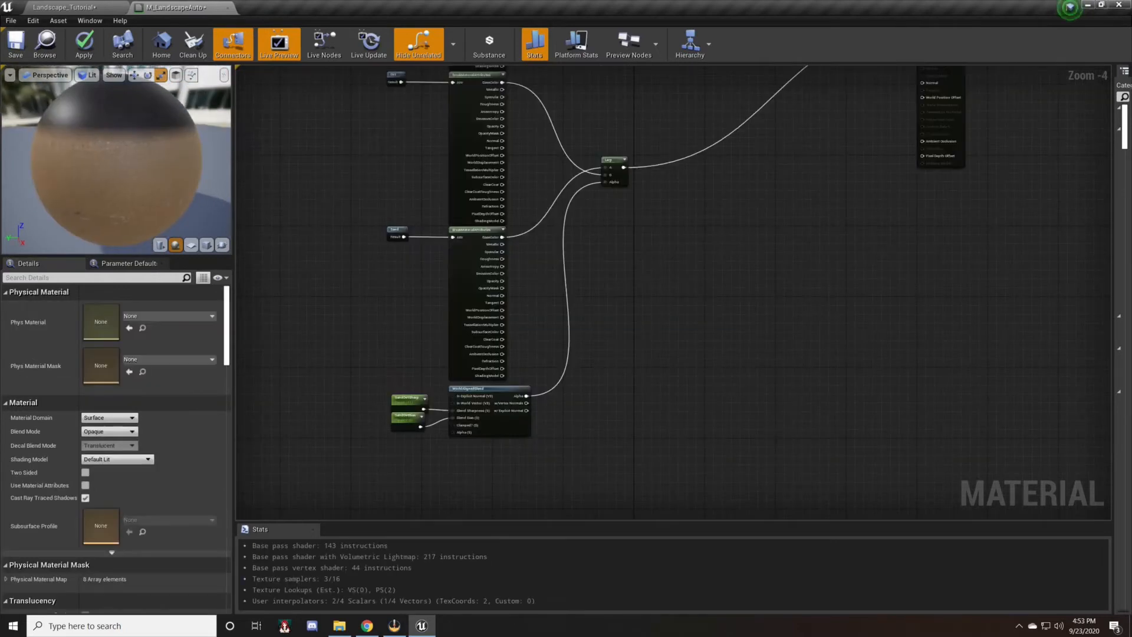
{"action": "right_click_drag", "start_coordinate": [448, 306], "coordinate": [356, 418]}
{"action": "right_click_drag", "start_coordinate": [584, 323], "coordinate": [465, 457]}
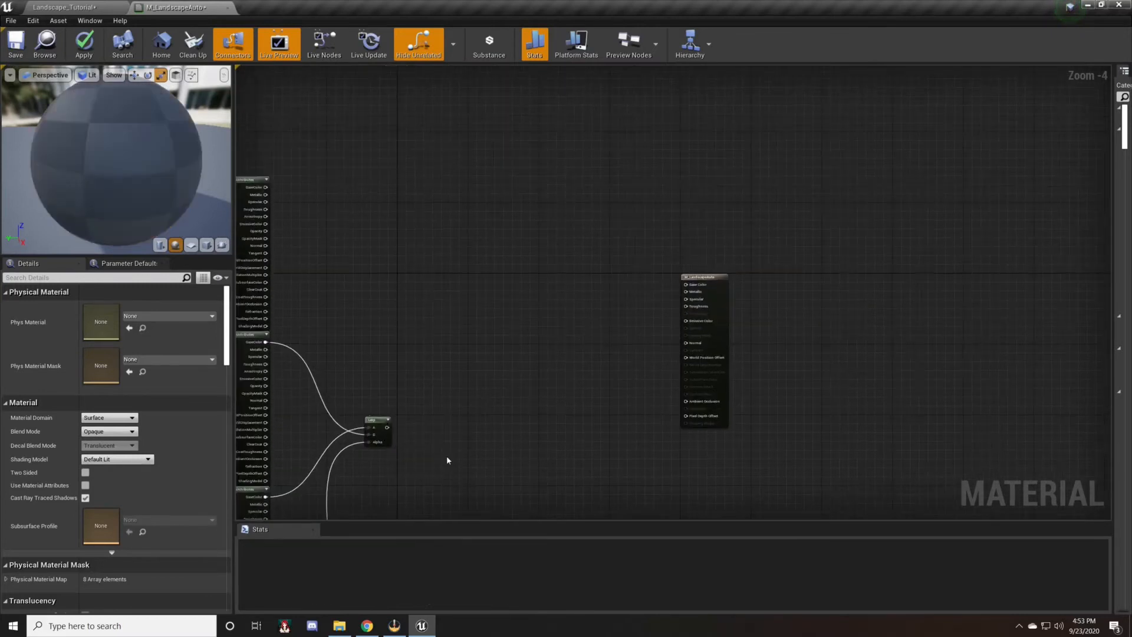
{"action": "right_click_drag", "start_coordinate": [305, 202], "coordinate": [446, 236]}
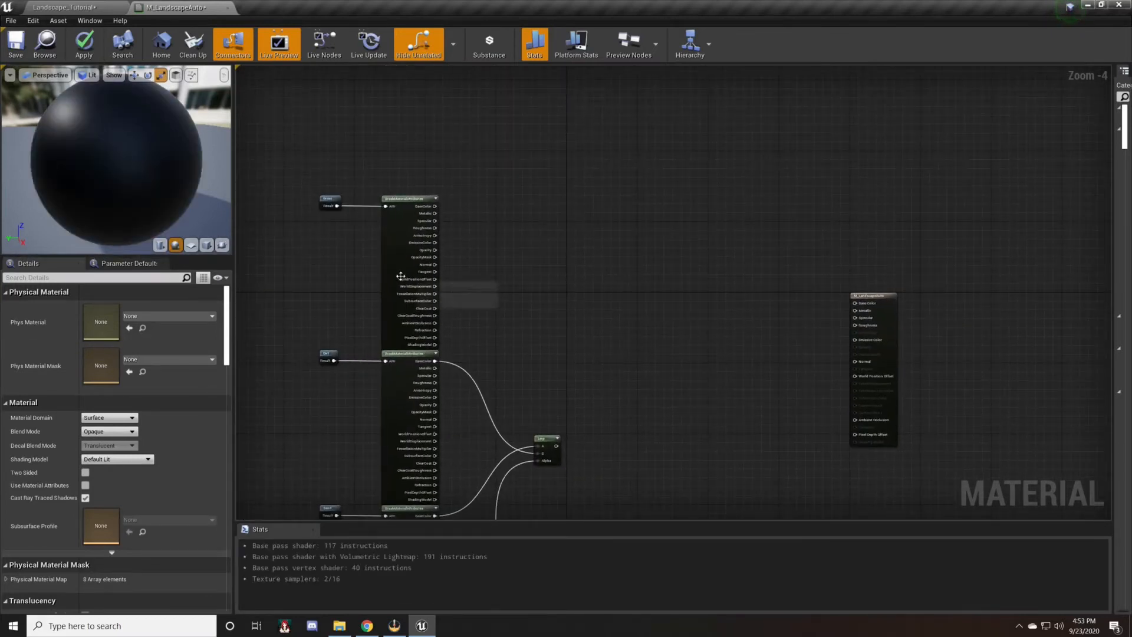
{"action": "right_click_drag", "start_coordinate": [548, 411], "coordinate": [455, 361]}
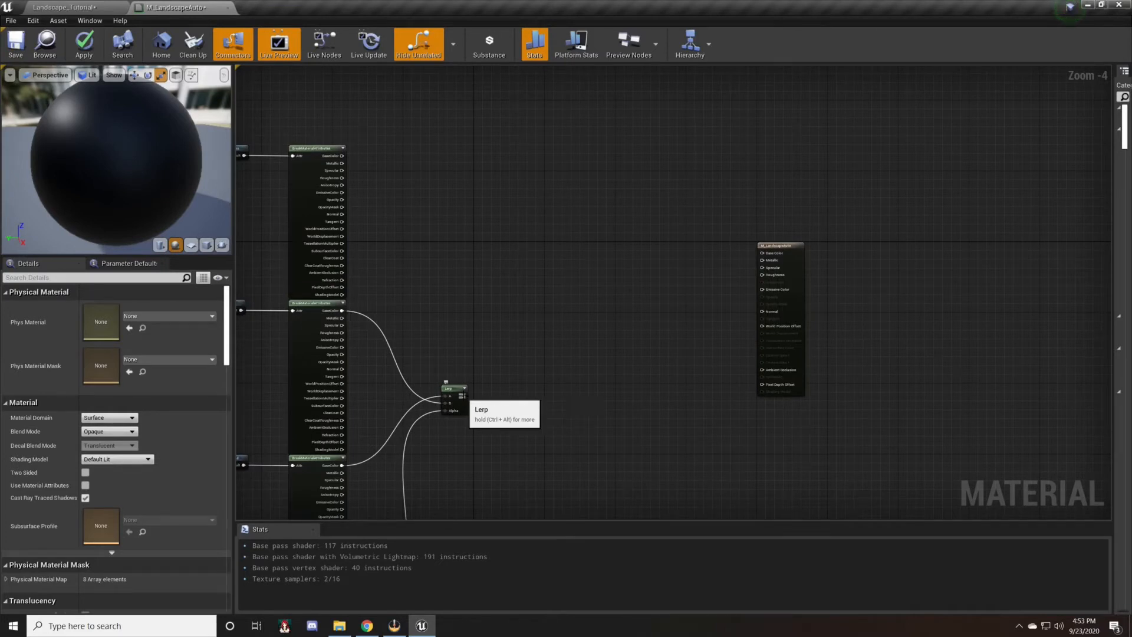
{"action": "left_click_drag", "start_coordinate": [462, 395], "coordinate": [553, 309]}
{"action": "type", "text": "lerp"}
{"action": "key", "text": "Return"}
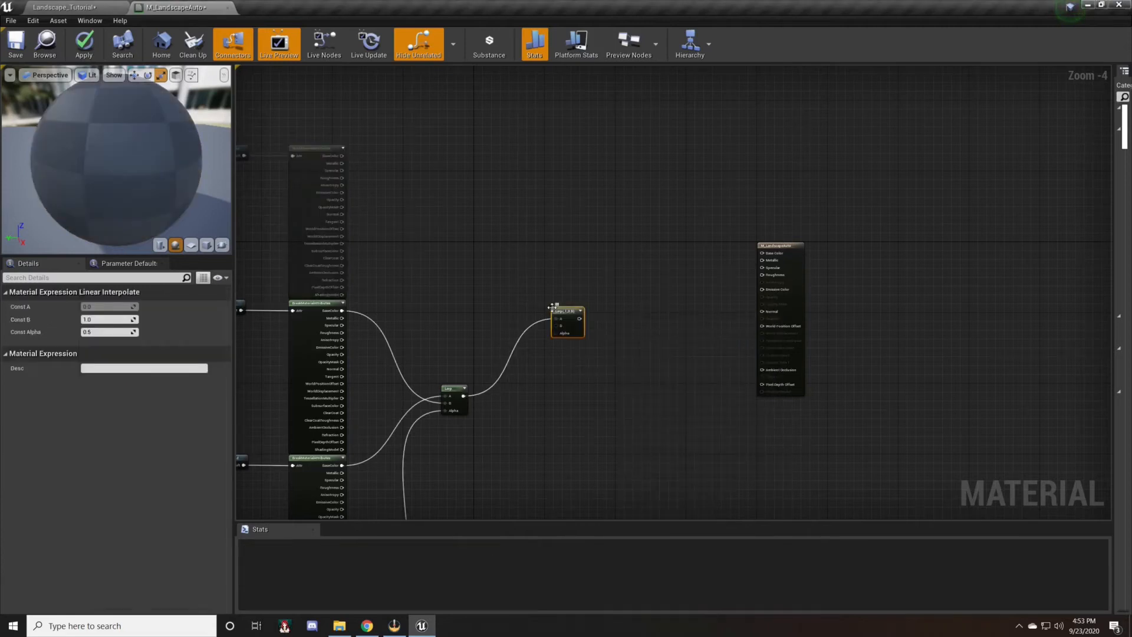
Connect the Grass BaseColor output to the second Lerp's B input and adjust that Lerp's position slightly.
{"action": "left_click_drag", "start_coordinate": [558, 326], "coordinate": [341, 157]}
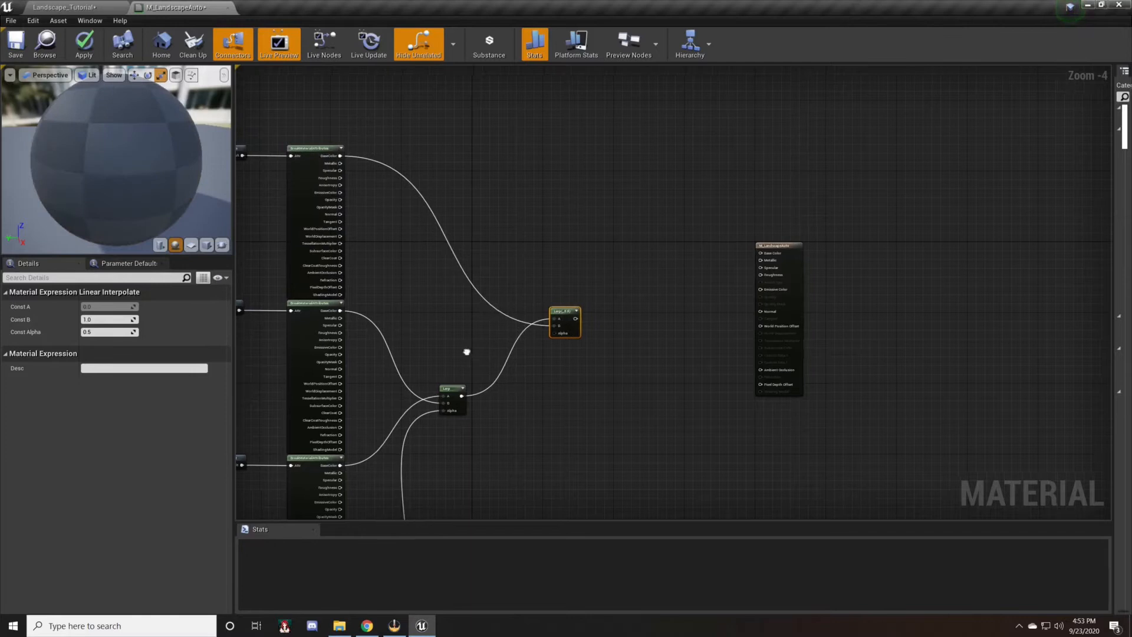
{"action": "right_click_drag", "start_coordinate": [601, 326], "coordinate": [523, 341]}
{"action": "left_click_drag", "start_coordinate": [493, 324], "coordinate": [468, 330]}
{"action": "right_click_drag", "start_coordinate": [378, 329], "coordinate": [420, 294]}
{"action": "right_click_drag", "start_coordinate": [319, 385], "coordinate": [379, 350]}
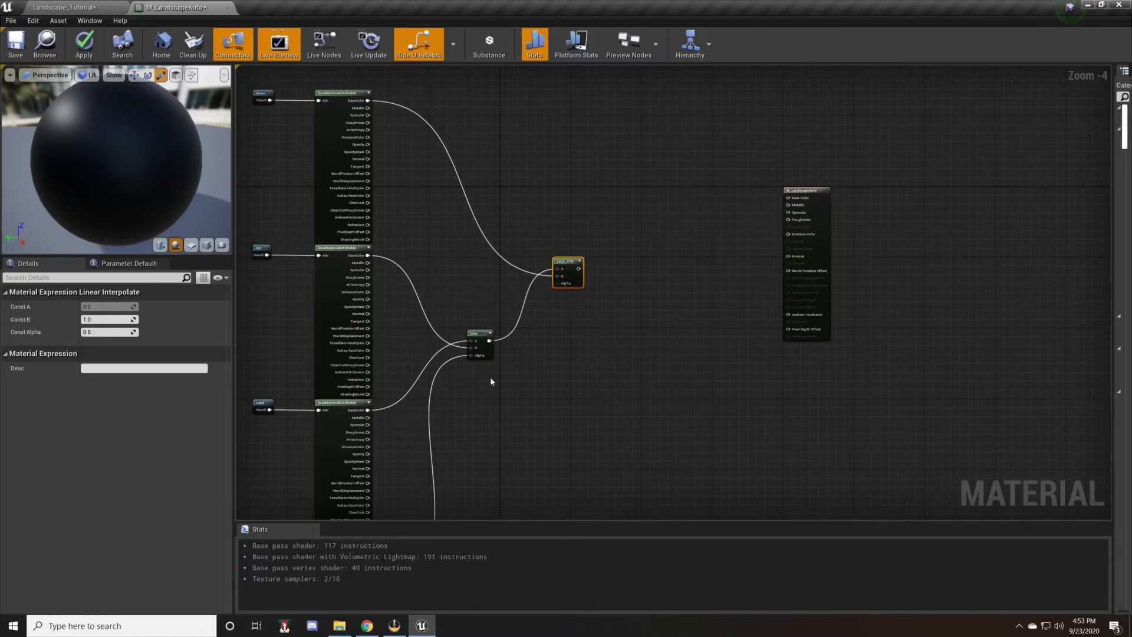
Review the wiring of both Lerps, the Grass, Dirt and Sand attribute nodes, and the Sand-Dirt WorldAlignedBlend with its parameters.
{"action": "right_click_drag", "start_coordinate": [490, 380], "coordinate": [558, 340]}
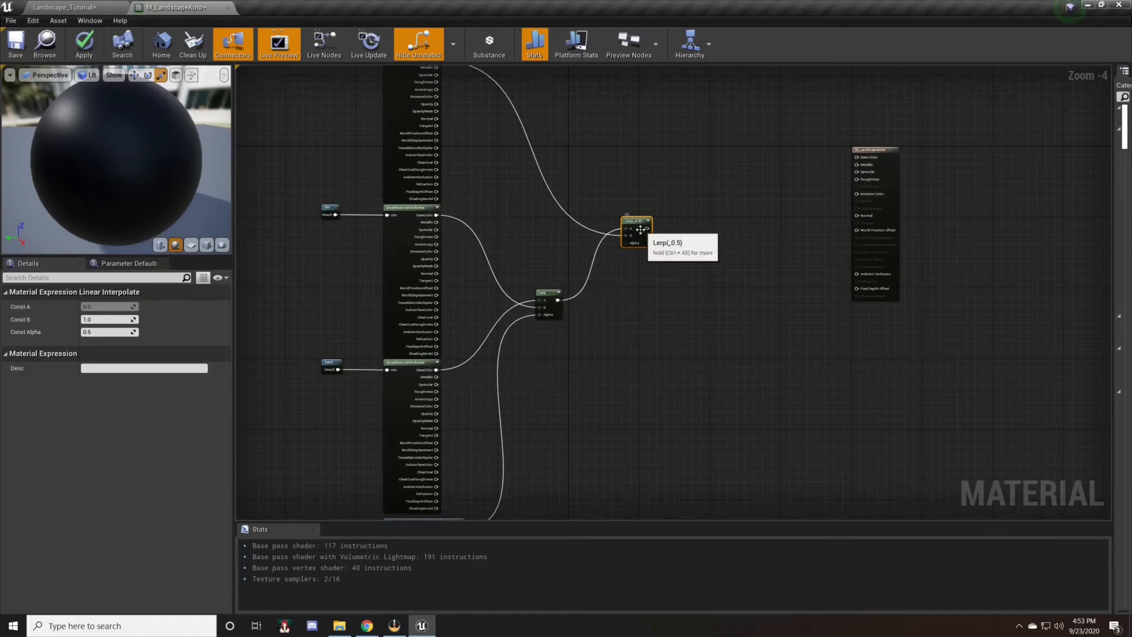
{"action": "right_click_drag", "start_coordinate": [508, 118], "coordinate": [510, 165]}
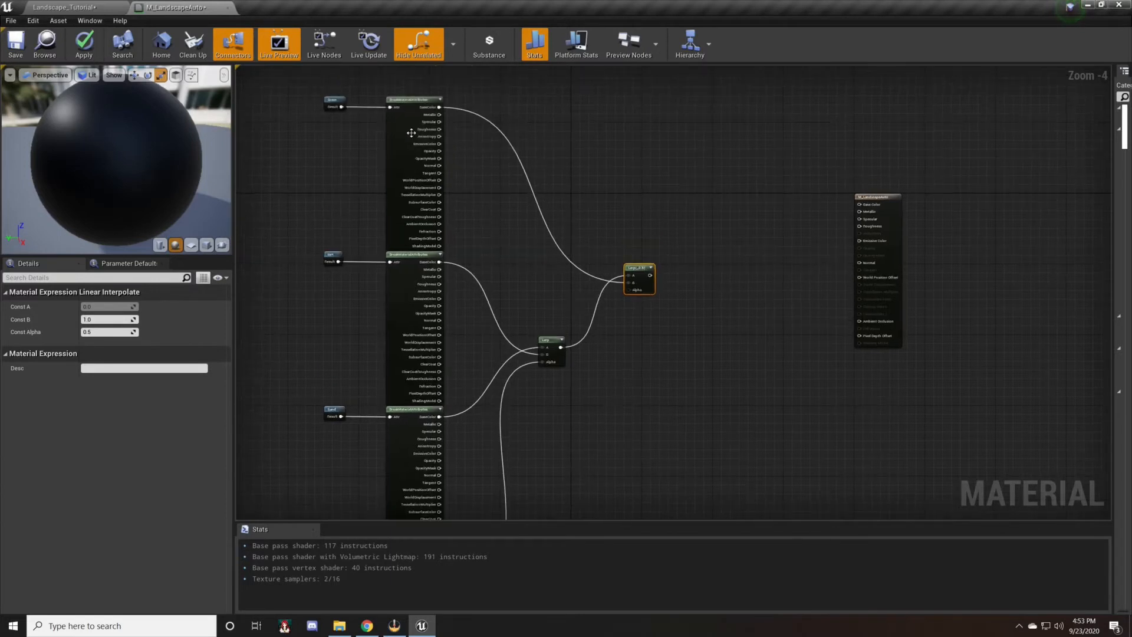
{"action": "right_click_drag", "start_coordinate": [699, 264], "coordinate": [684, 318]}
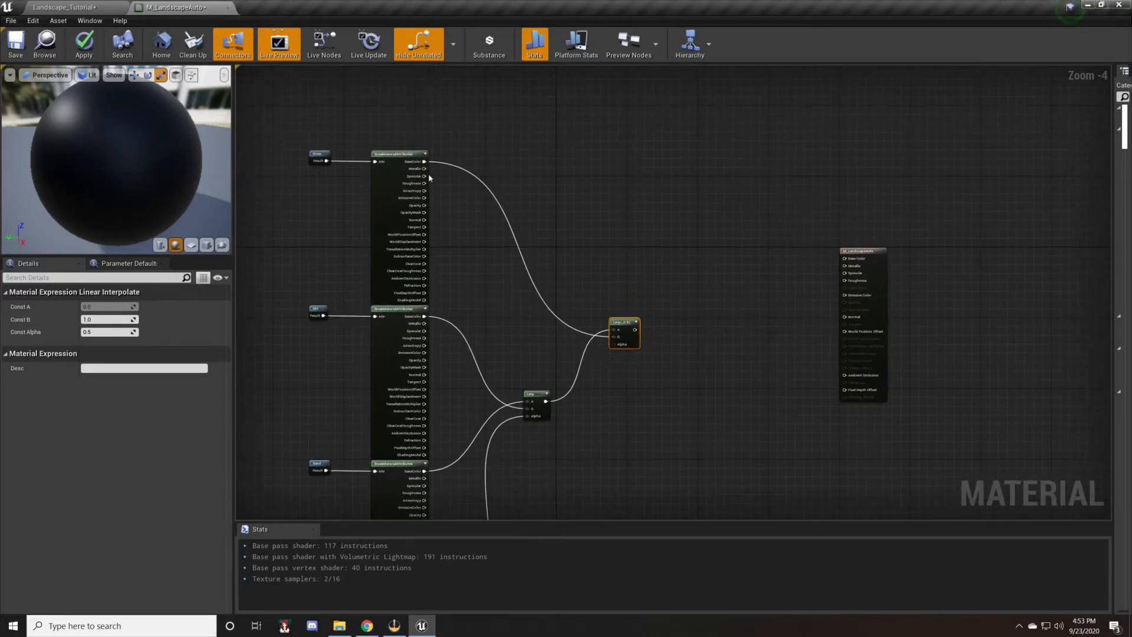
{"action": "right_click_drag", "start_coordinate": [435, 102], "coordinate": [496, 215]}
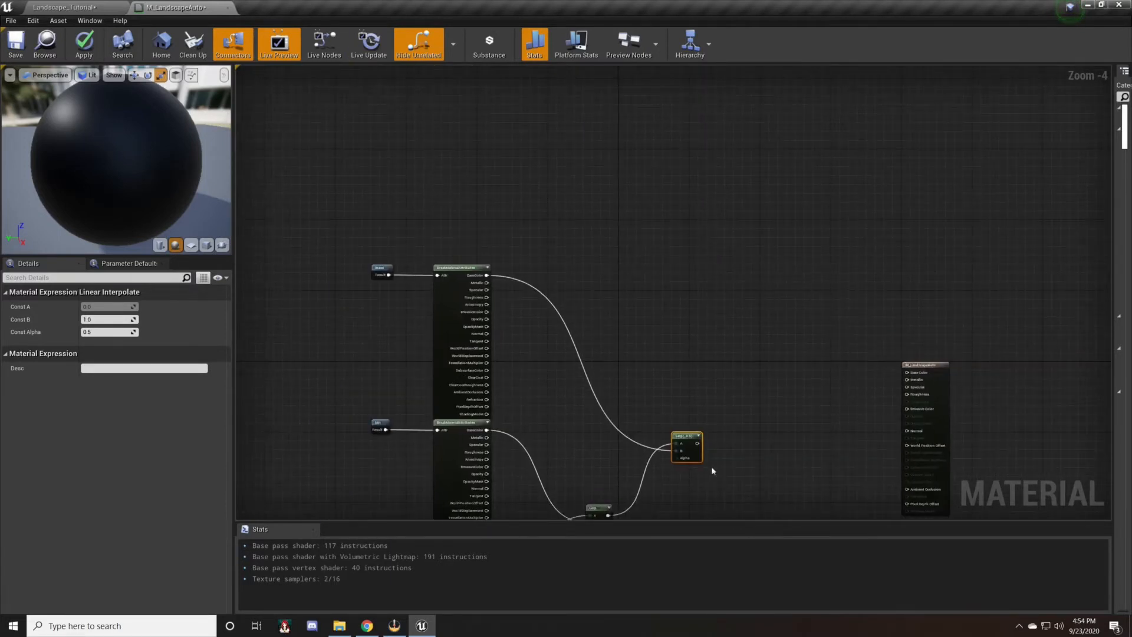
{"action": "left_click_drag", "start_coordinate": [697, 443], "coordinate": [789, 282]}
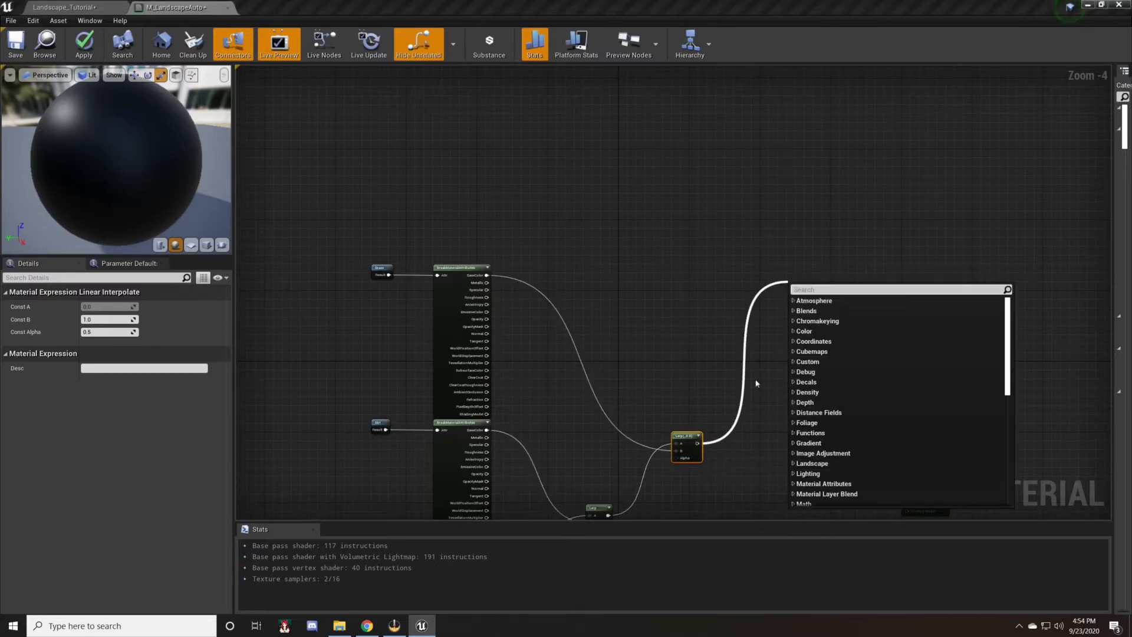
{"action": "left_click", "coordinate": [488, 103]}
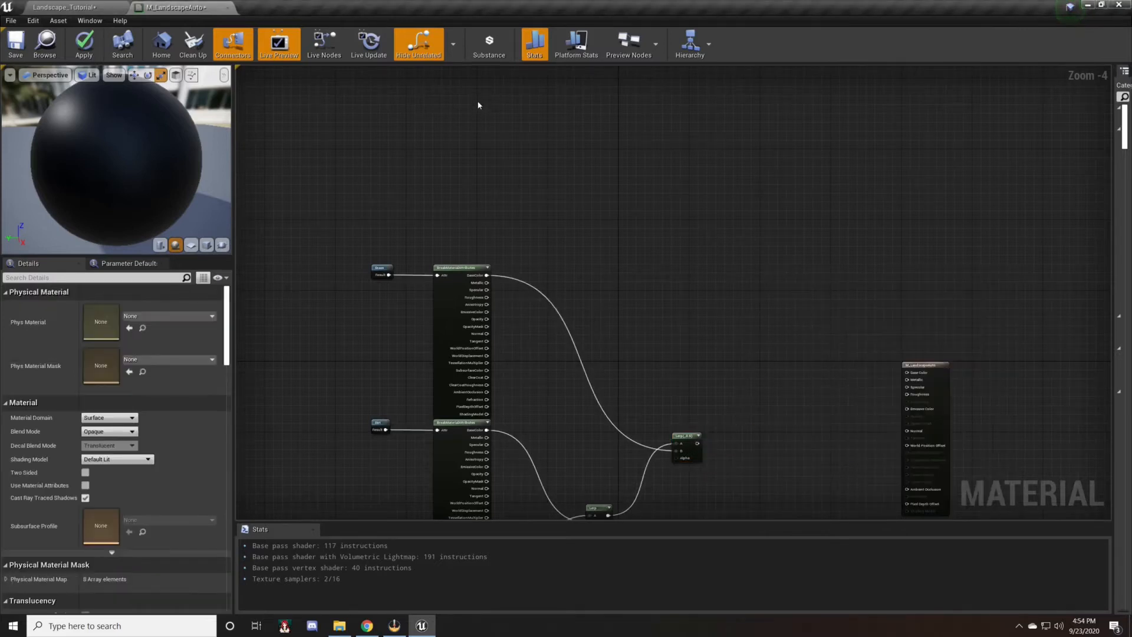
{"action": "right_click_drag", "start_coordinate": [738, 444], "coordinate": [680, 284]}
{"action": "right_click_drag", "start_coordinate": [561, 382], "coordinate": [602, 309]}
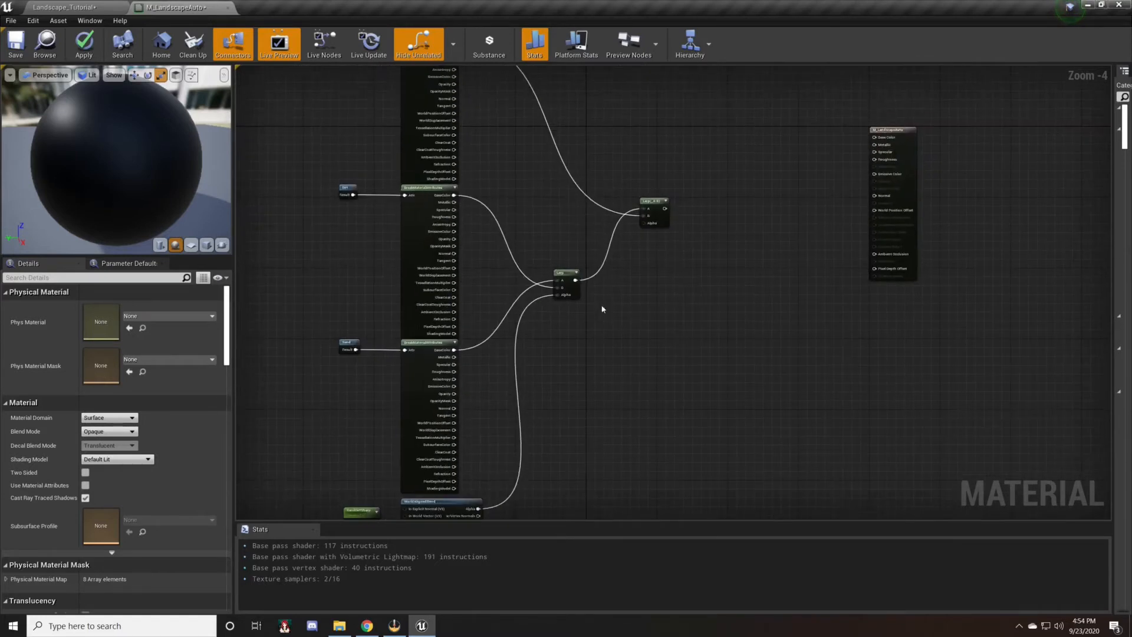
{"action": "right_click_drag", "start_coordinate": [516, 480], "coordinate": [442, 427]}
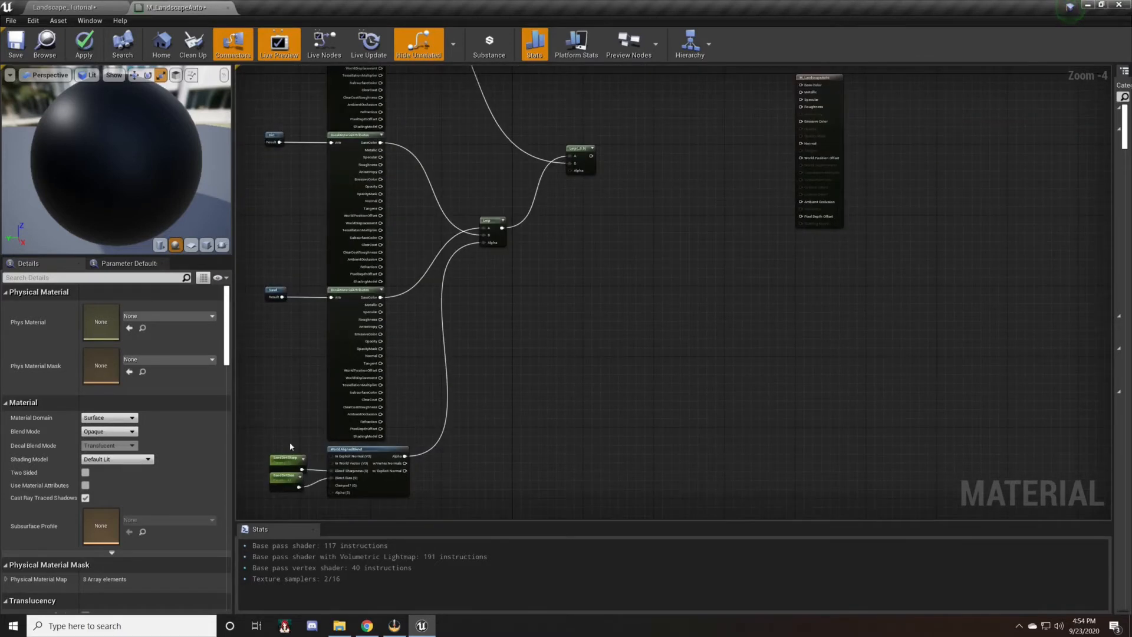
{"action": "right_click_drag", "start_coordinate": [495, 458], "coordinate": [543, 478]}
{"action": "left_click_drag", "start_coordinate": [512, 472], "coordinate": [315, 488]}
{"action": "right_click_drag", "start_coordinate": [459, 303], "coordinate": [396, 515]}
{"action": "right_click_drag", "start_coordinate": [660, 274], "coordinate": [511, 519]}
{"action": "right_click_drag", "start_coordinate": [419, 409], "coordinate": [623, 420]}
{"action": "left_click", "coordinate": [653, 395]}
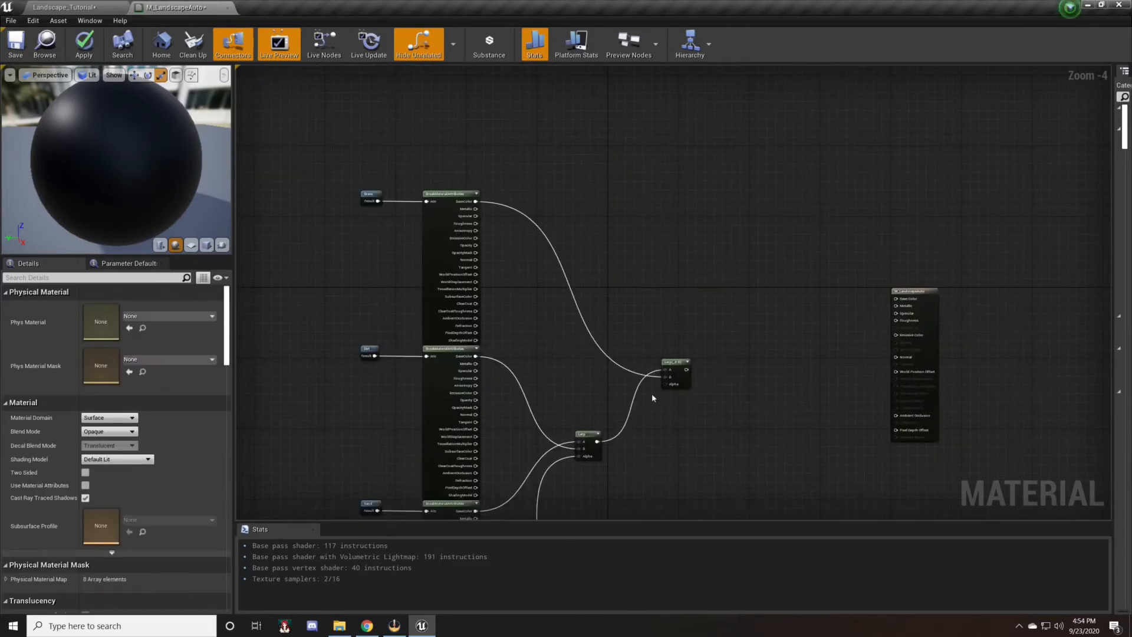
Add a WorldAlignedBlend node above the Grass attributes, feeding the second Lerp's Alpha input.
{"action": "left_click_drag", "start_coordinate": [669, 387], "coordinate": [490, 126]}
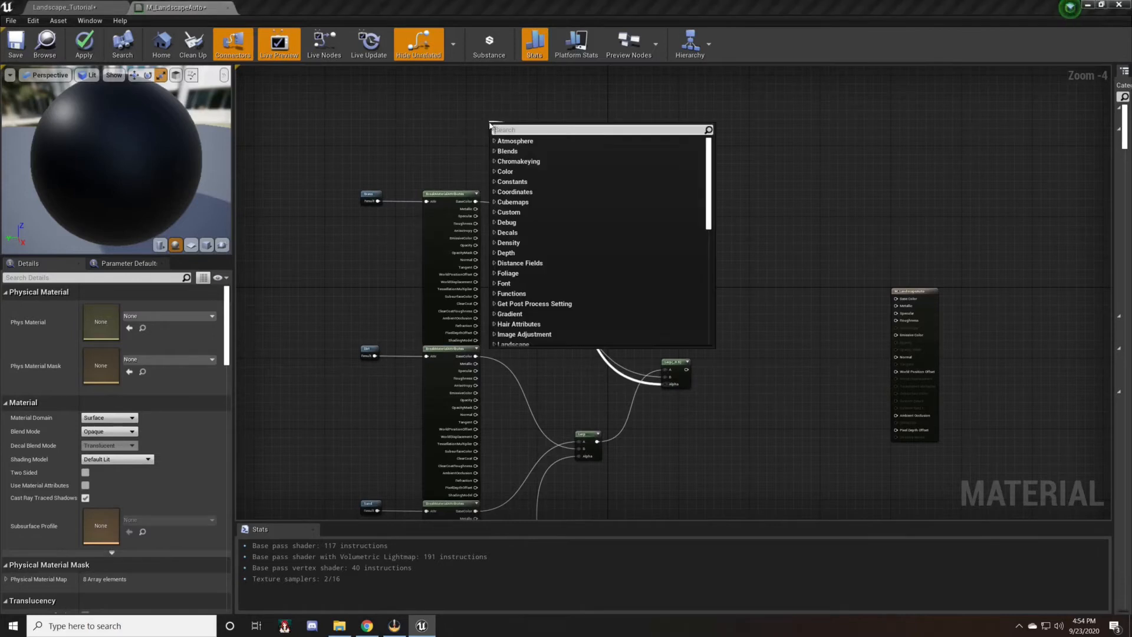
{"action": "type", "text": "world"}
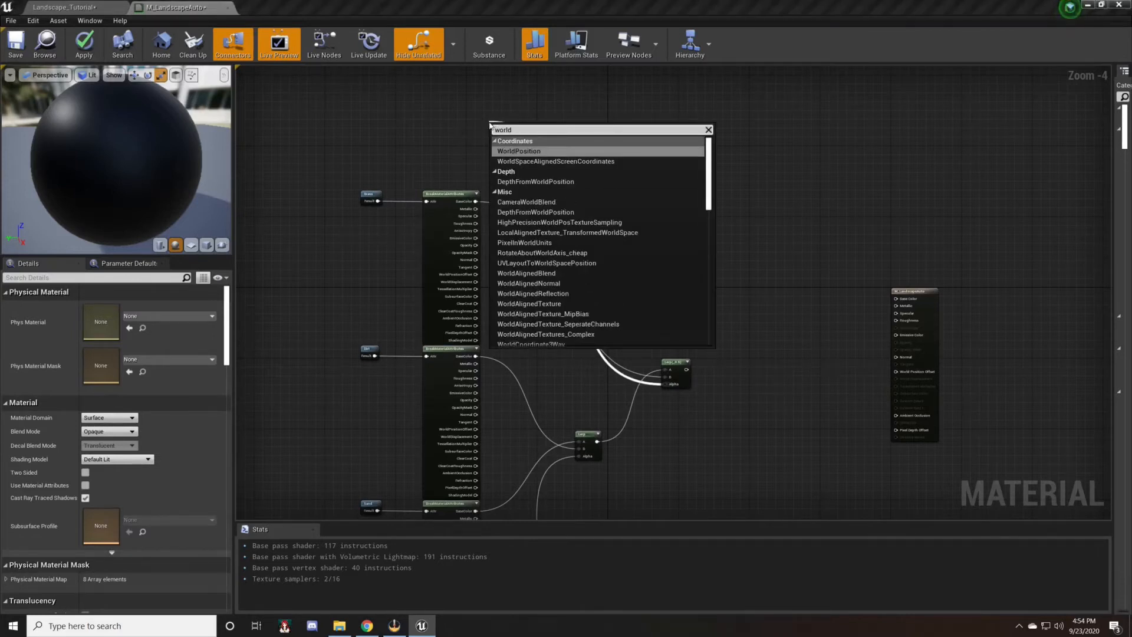
{"action": "left_click", "coordinate": [526, 273]}
{"action": "right_click_drag", "start_coordinate": [412, 144], "coordinate": [476, 241]}
Add a scalar parameter named DirtGrassSharp connected to the new WorldAlignedBlend's Blend Sharpness input.
{"action": "left_click_drag", "start_coordinate": [535, 256], "coordinate": [486, 244]}
{"action": "left_click", "coordinate": [478, 175]}
{"action": "type", "text": "scalar"}
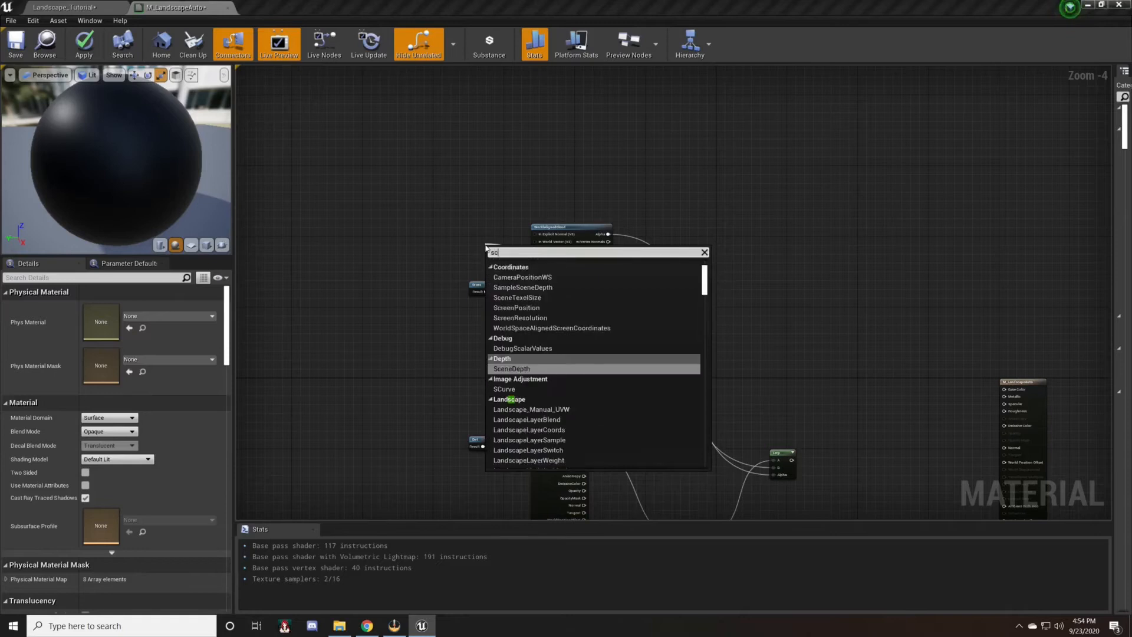
{"action": "left_click", "coordinate": [534, 319]}
{"action": "left_click_drag", "start_coordinate": [500, 253], "coordinate": [502, 235]}
{"action": "left_click", "coordinate": [110, 306]}
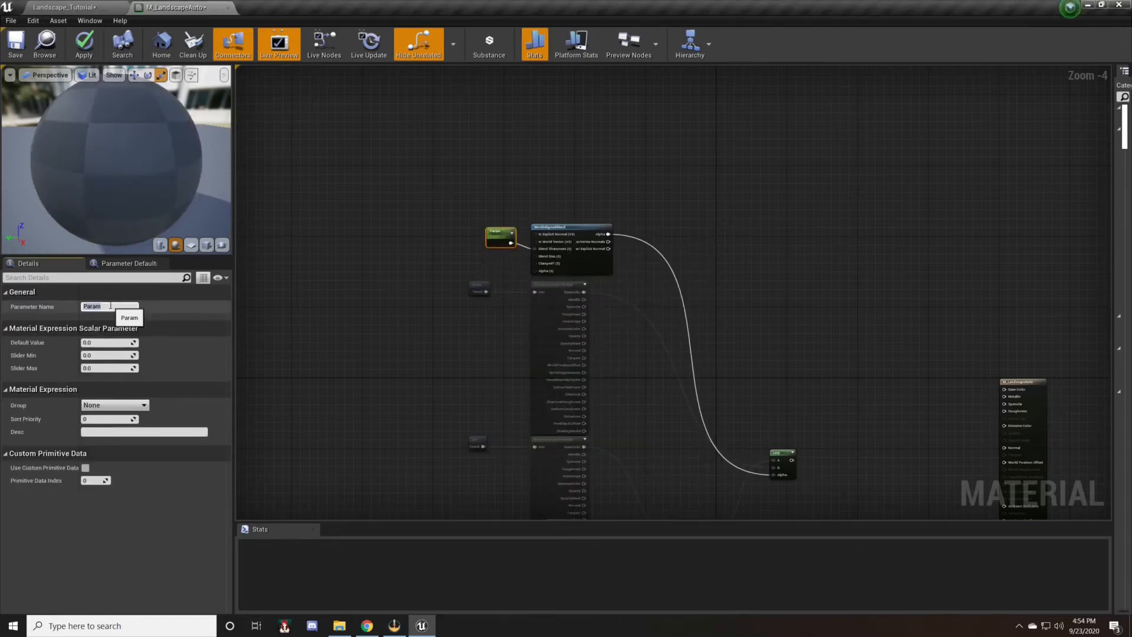
{"action": "type", "text": "DirtGrass"}
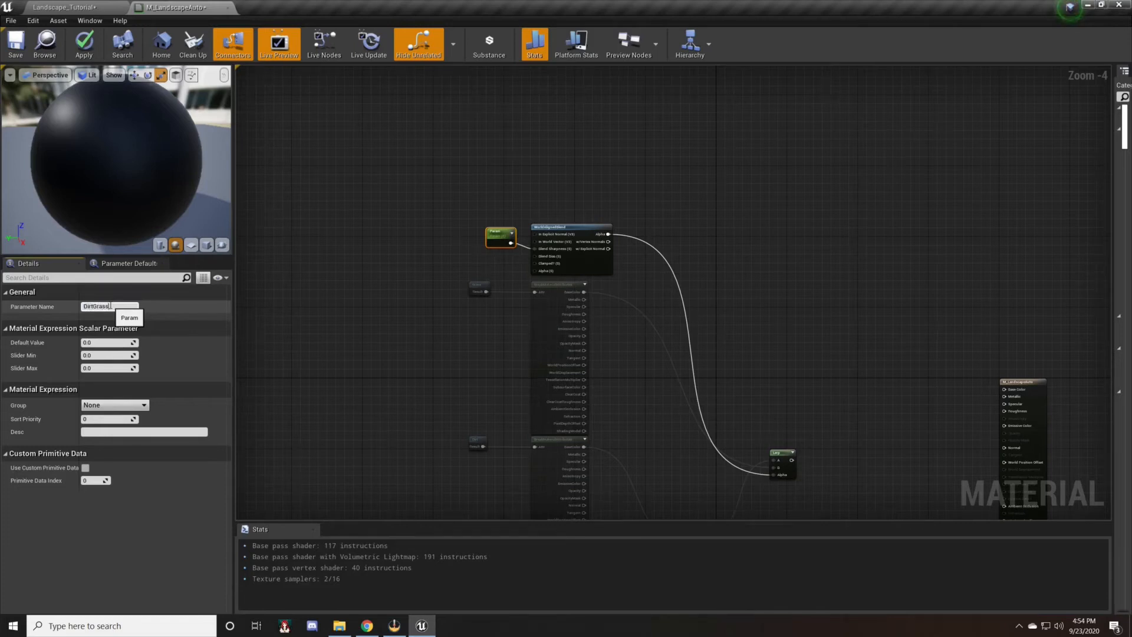
{"action": "type", "text": "Sharp"}
{"action": "key", "text": "Return"}
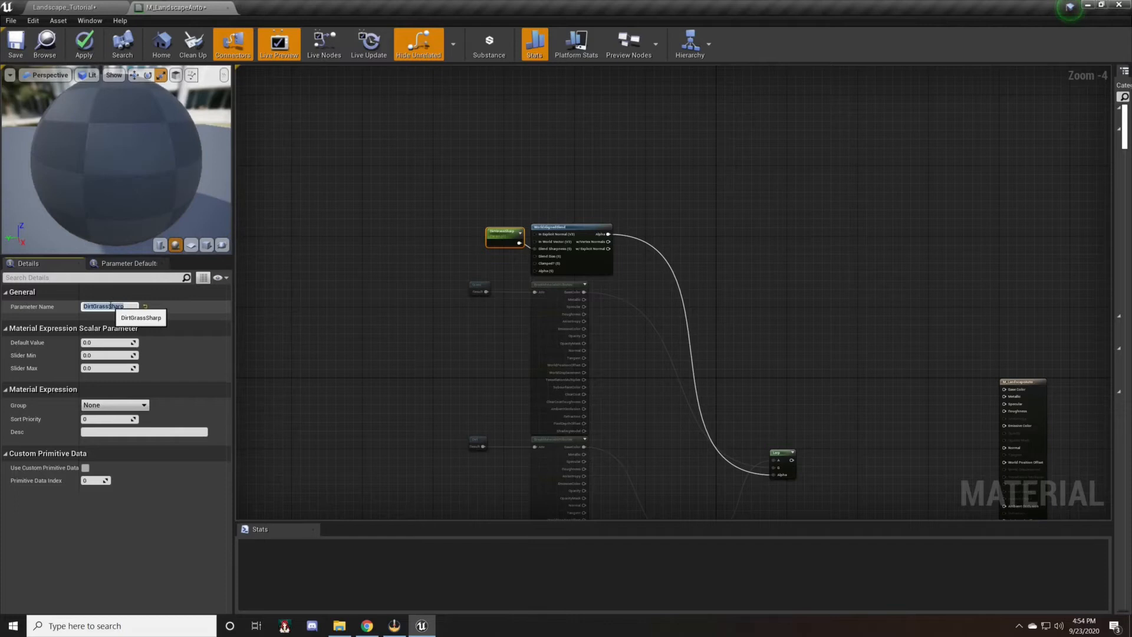
Duplicate DirtGrassSharp, connect the copy to the Blend Bias input and rename it DirtGrassBias.
{"action": "left_click_drag", "start_coordinate": [423, 193], "coordinate": [535, 248]}
{"action": "key", "text": "ctrl+w"}
{"action": "left_click", "coordinate": [128, 307]}
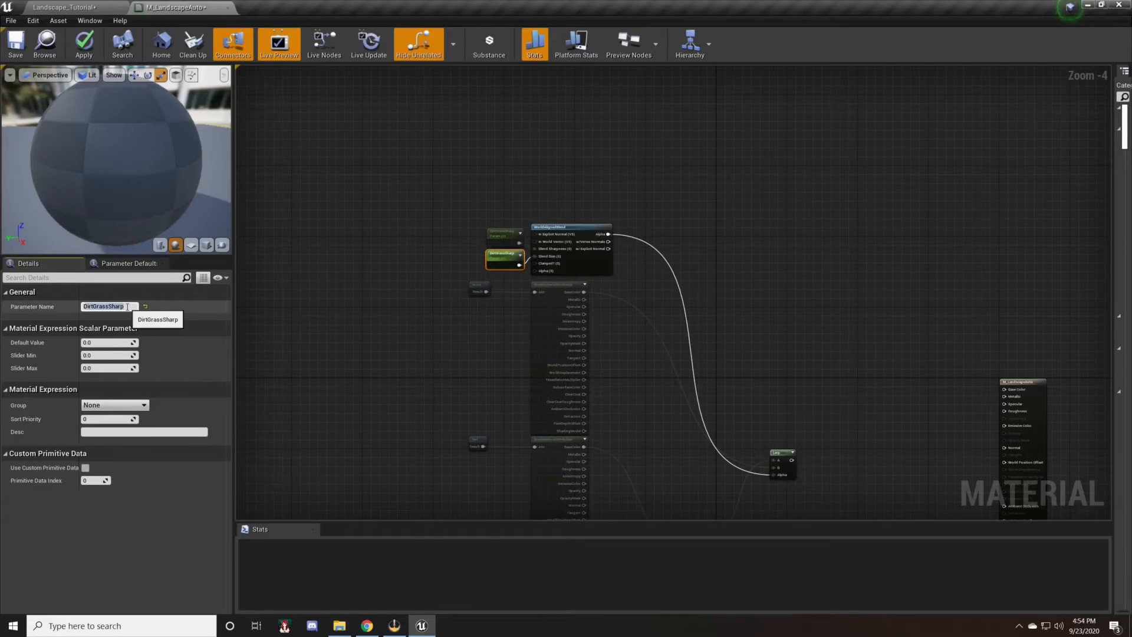
{"action": "left_click", "coordinate": [127, 306]}
{"action": "type", "text": "Bias"}
{"action": "key", "text": "Return"}
{"action": "left_click", "coordinate": [332, 198]}
Connect the second Lerp's output to the material's Base Color and line up both Lerps just before the material node.
{"action": "right_click_drag", "start_coordinate": [426, 314], "coordinate": [236, 161]}
{"action": "scroll", "coordinate": [315, 293], "scroll_direction": "up", "scroll_amount": 1}
{"action": "scroll", "coordinate": [449, 223], "scroll_direction": "down", "scroll_amount": 2}
{"action": "right_click_drag", "start_coordinate": [474, 218], "coordinate": [450, 182]}
{"action": "scroll", "coordinate": [466, 106], "scroll_direction": "down", "scroll_amount": 1}
{"action": "scroll", "coordinate": [465, 216], "scroll_direction": "up", "scroll_amount": 1}
{"action": "left_click_drag", "start_coordinate": [546, 263], "coordinate": [715, 212]}
{"action": "left_click_drag", "start_coordinate": [539, 258], "coordinate": [645, 207]}
{"action": "left_click_drag", "start_coordinate": [470, 309], "coordinate": [630, 200]}
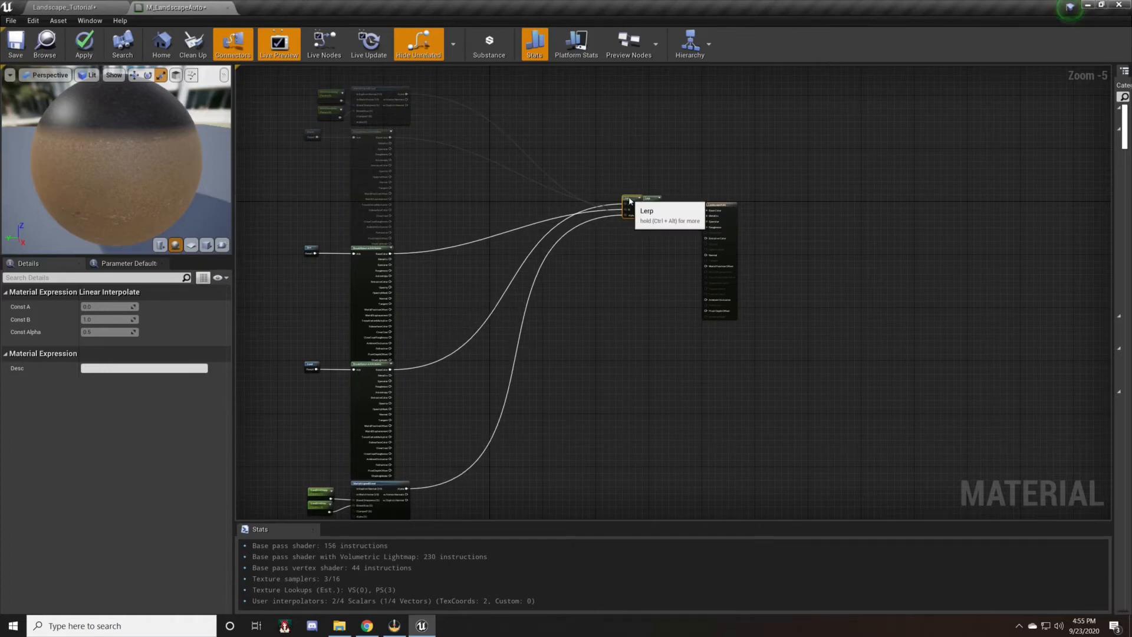
{"action": "left_click", "coordinate": [632, 247]}
{"action": "right_click_drag", "start_coordinate": [619, 285], "coordinate": [547, 362]}
{"action": "scroll", "coordinate": [599, 278], "scroll_direction": "up", "scroll_amount": 1}
{"action": "scroll", "coordinate": [485, 399], "scroll_direction": "up", "scroll_amount": 1}
{"action": "left_click_drag", "start_coordinate": [614, 206], "coordinate": [477, 308]}
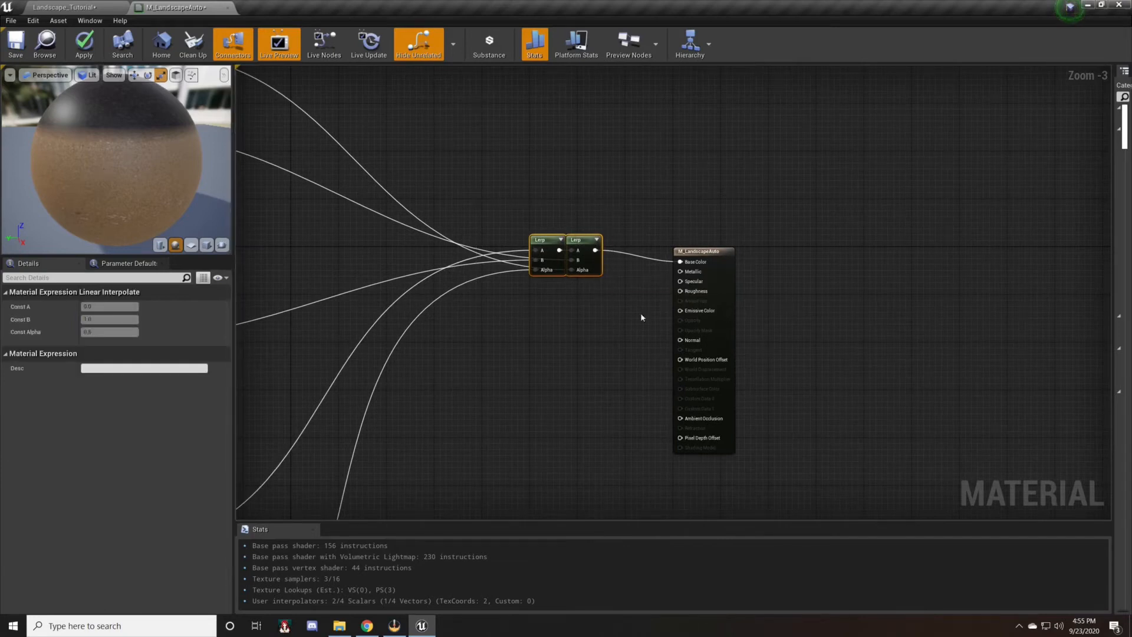
Check the blend on the preview sphere and set DirtGrassSharp's default value to 27.
{"action": "left_click_drag", "start_coordinate": [76, 115], "coordinate": [77, 142]}
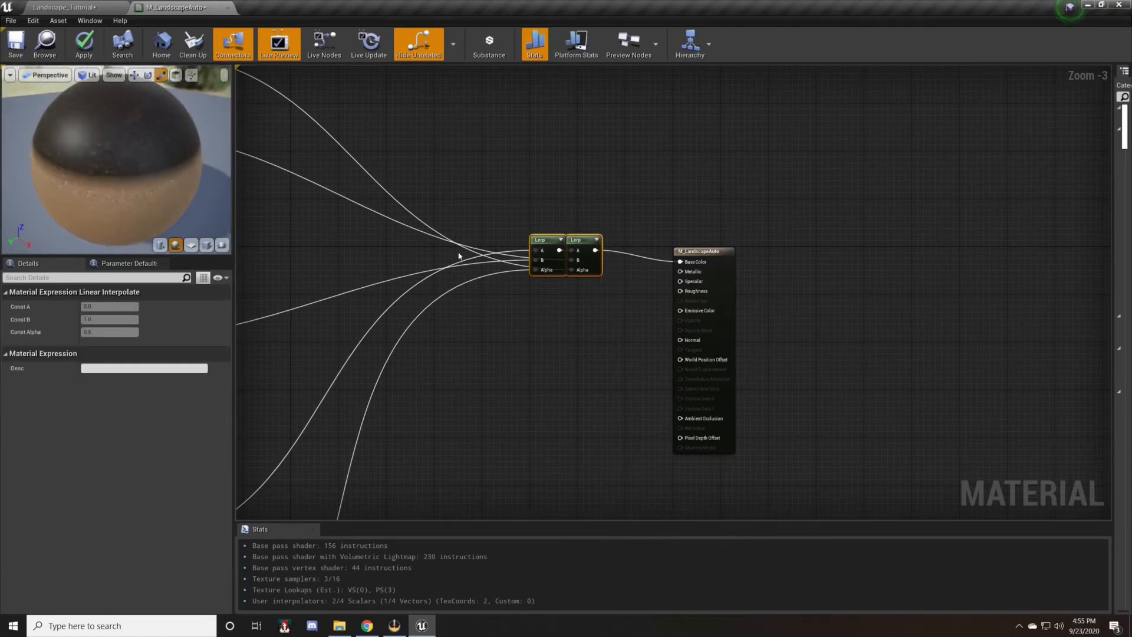
{"action": "left_click", "coordinate": [321, 233]}
{"action": "right_click_drag", "start_coordinate": [321, 232], "coordinate": [763, 404]}
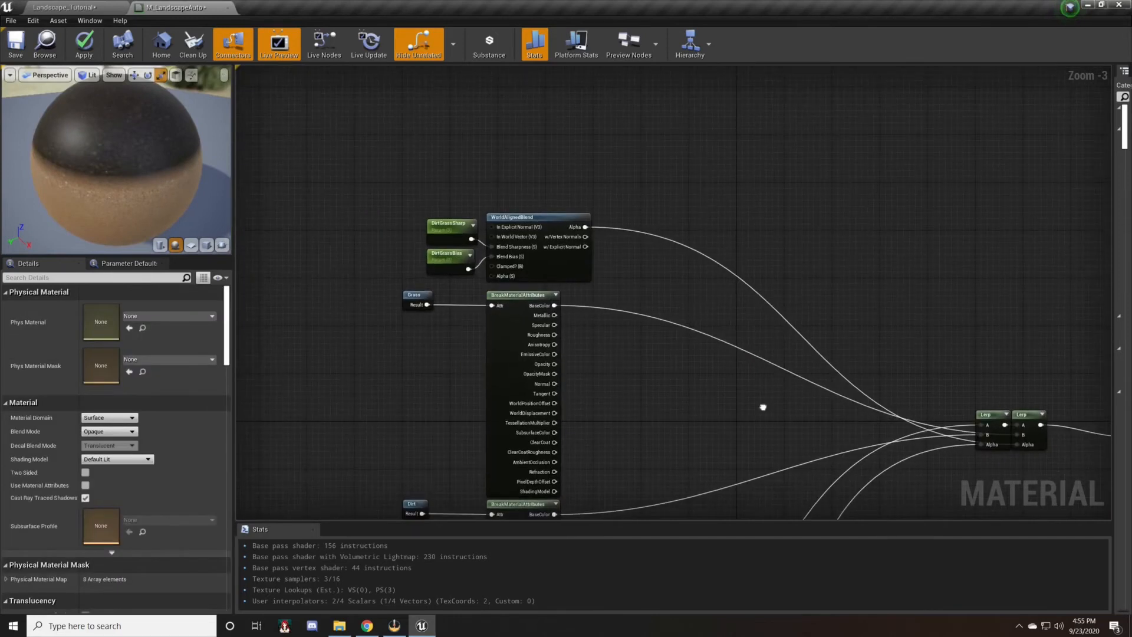
{"action": "left_click", "coordinate": [454, 233]}
{"action": "right_click_drag", "start_coordinate": [576, 395], "coordinate": [550, 399]}
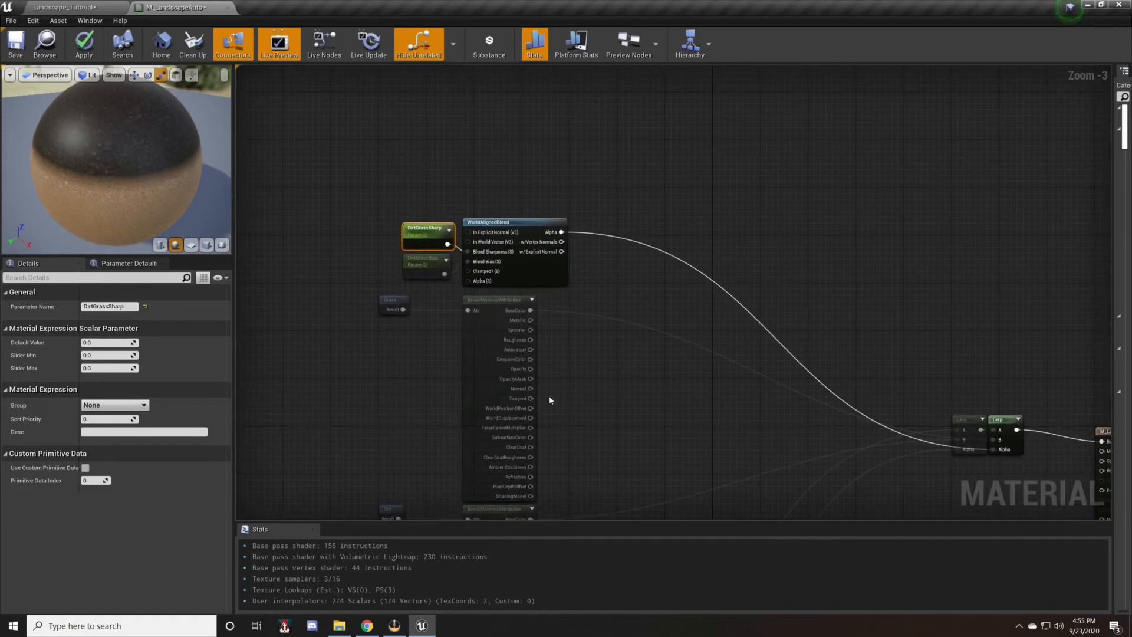
{"action": "left_click", "coordinate": [104, 342]}
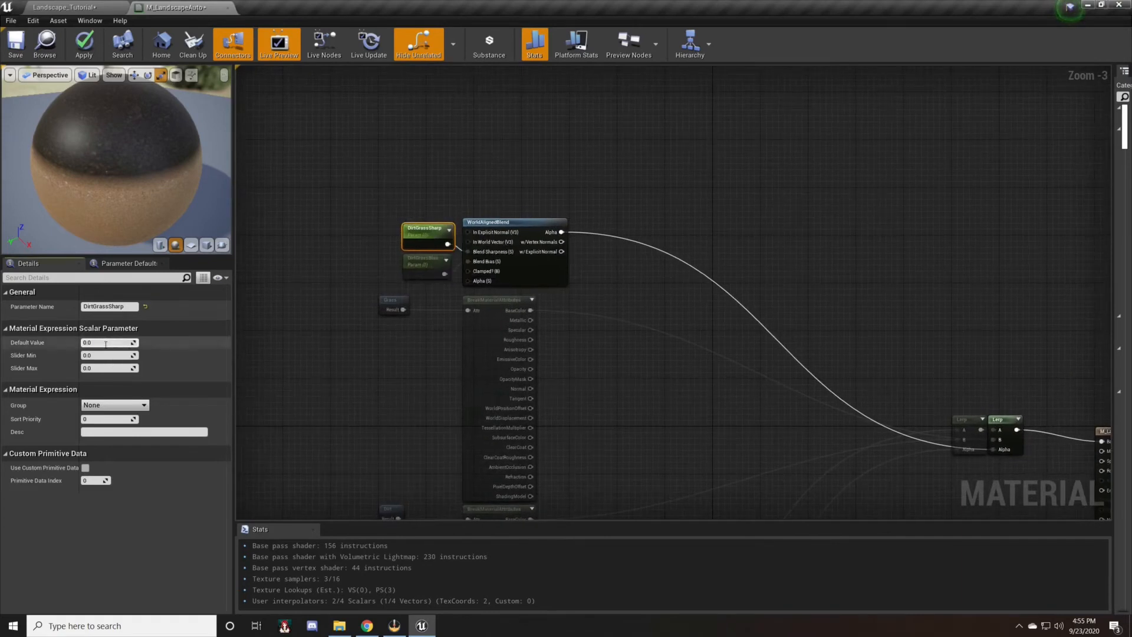
{"action": "type", "text": "27"}
{"action": "key", "text": "Return"}
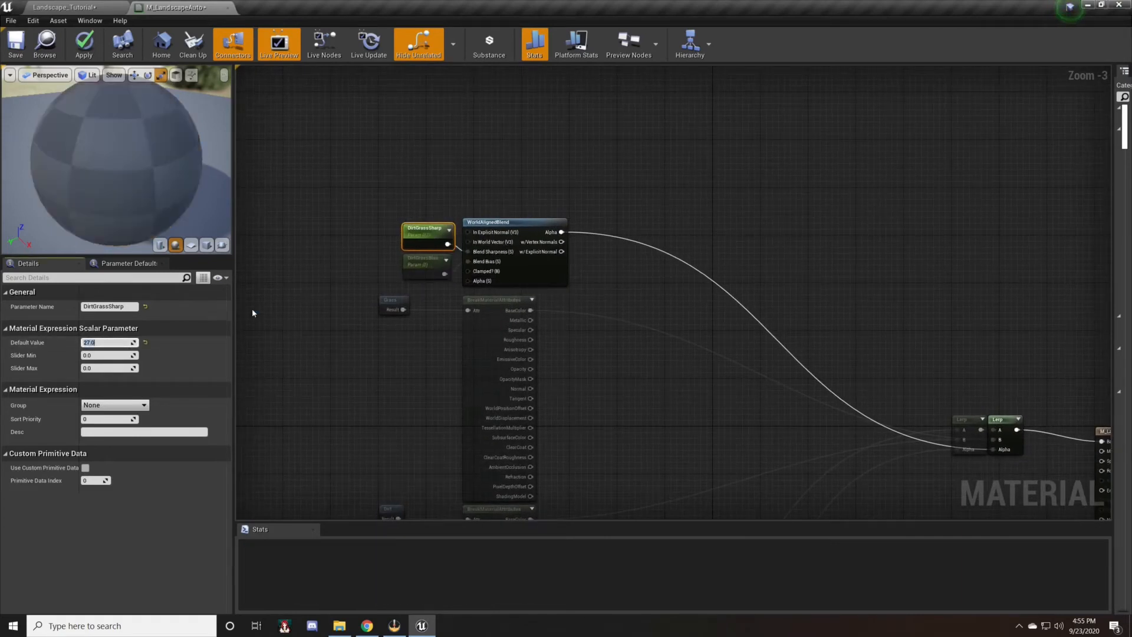
Set DirtGrassBias's default value to -8 and rotate the preview sphere to inspect the grass blend.
{"action": "left_click", "coordinate": [423, 260]}
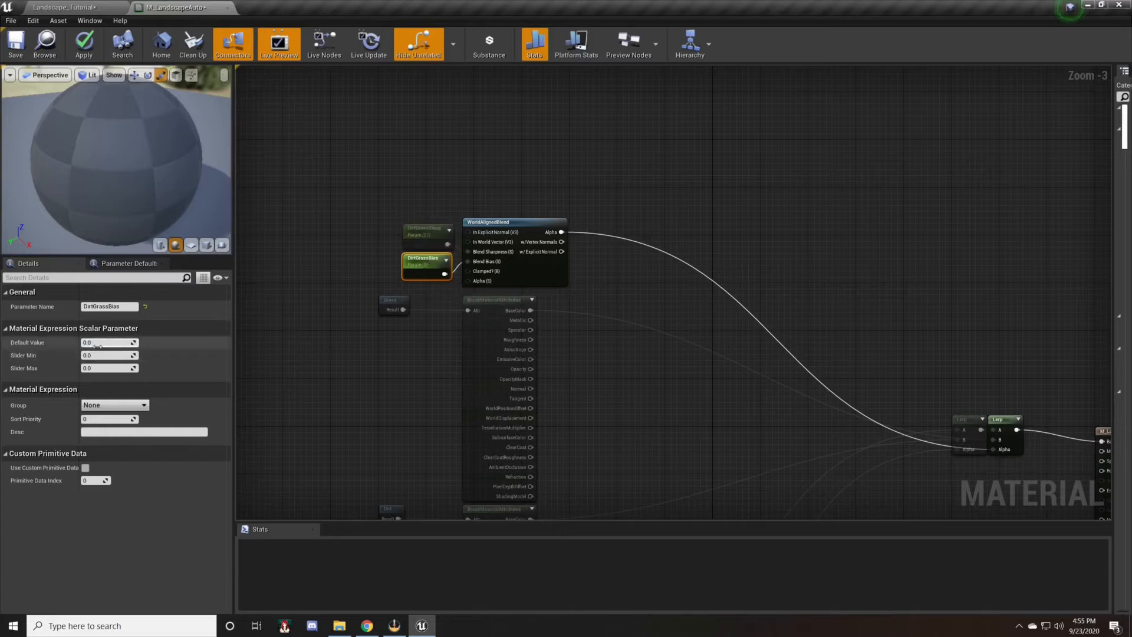
{"action": "type", "text": "-8"}
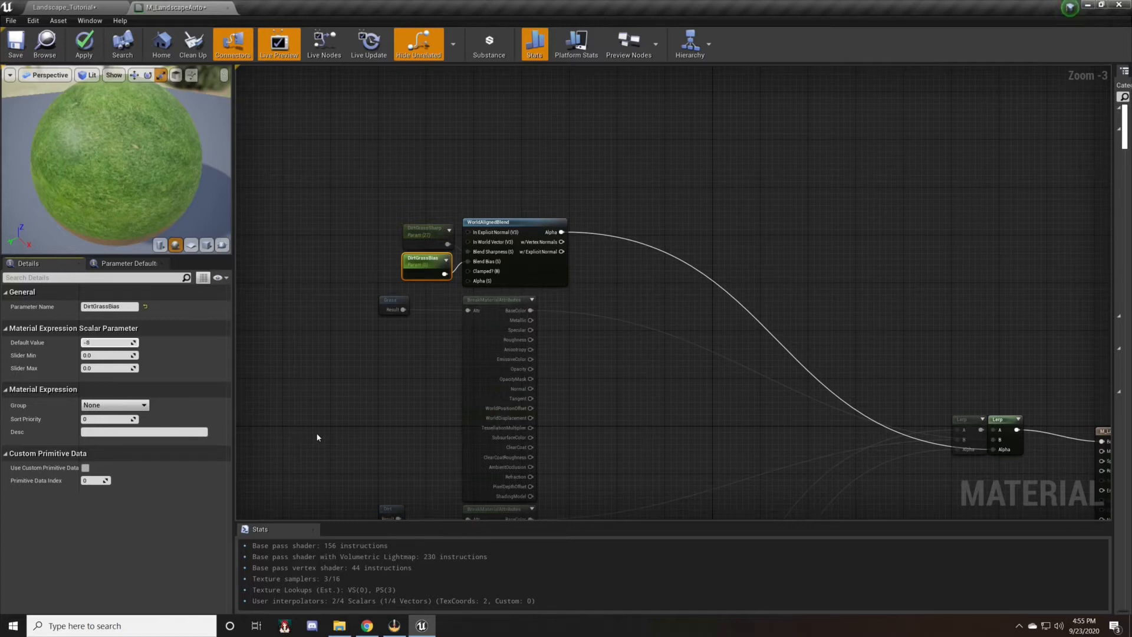
{"action": "key", "text": "Return"}
{"action": "mouse_move", "coordinate": [326, 357]}
{"action": "right_mouse_down"}
{"action": "mouse_move", "coordinate": [334, 184]}
{"action": "mouse_move", "coordinate": [294, 67]}
{"action": "mouse_move", "coordinate": [283, 67]}
{"action": "mouse_move", "coordinate": [316, 152]}
{"action": "mouse_move", "coordinate": [315, 350]}
{"action": "right_mouse_up"}
{"action": "left_click_drag", "start_coordinate": [108, 179], "coordinate": [134, 205]}
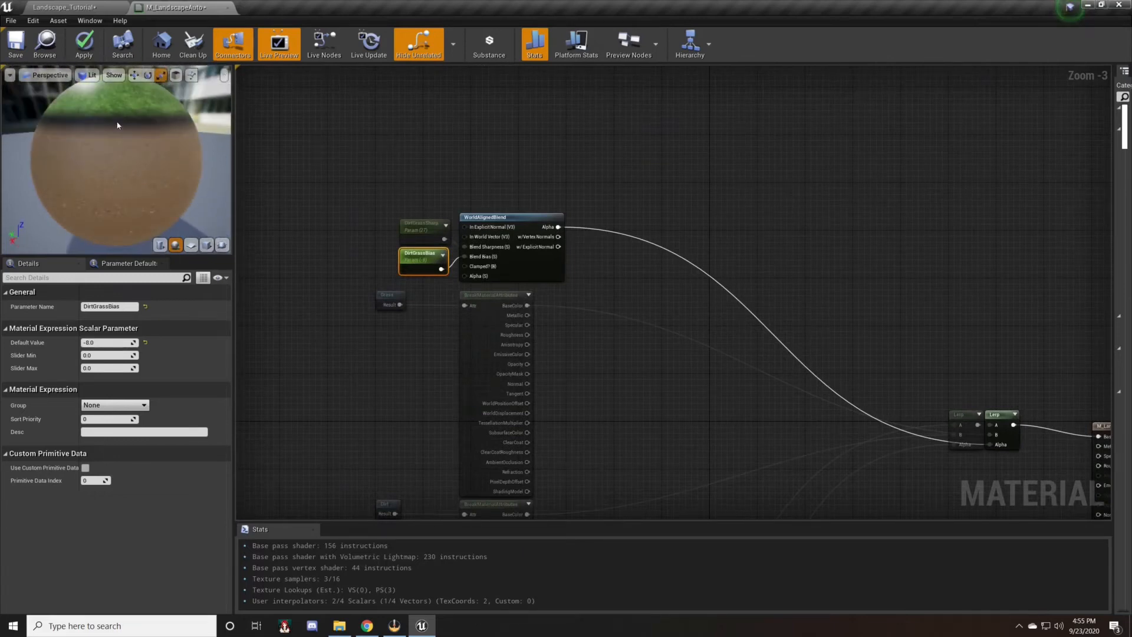
Add a Constant node connected to the material's Metallic input and place it beside the material node.
{"action": "right_click_drag", "start_coordinate": [445, 319], "coordinate": [204, 254]}
{"action": "right_click_drag", "start_coordinate": [511, 428], "coordinate": [413, 361]}
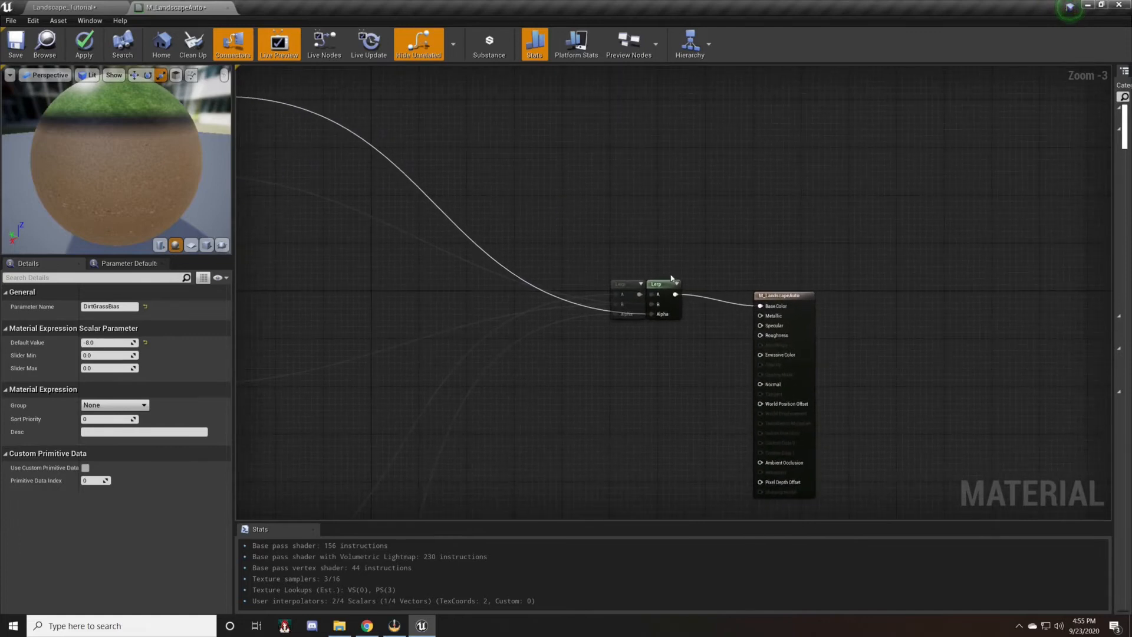
{"action": "left_click", "coordinate": [687, 353]}
{"action": "right_click_drag", "start_coordinate": [604, 369], "coordinate": [649, 232]}
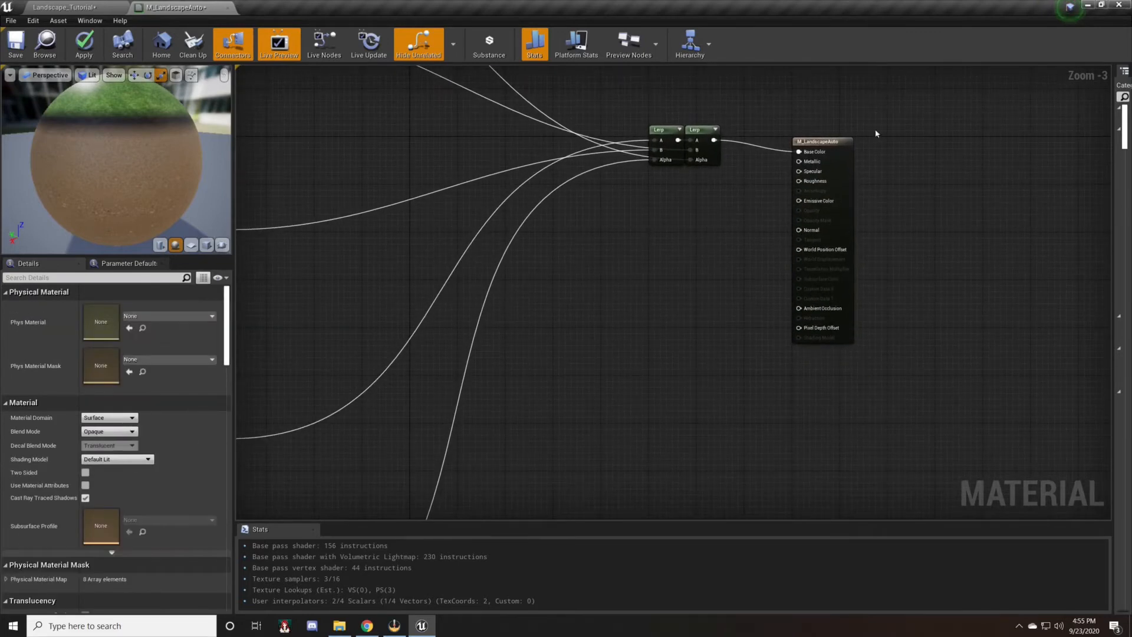
{"action": "left_click_drag", "start_coordinate": [799, 161], "coordinate": [772, 165]}
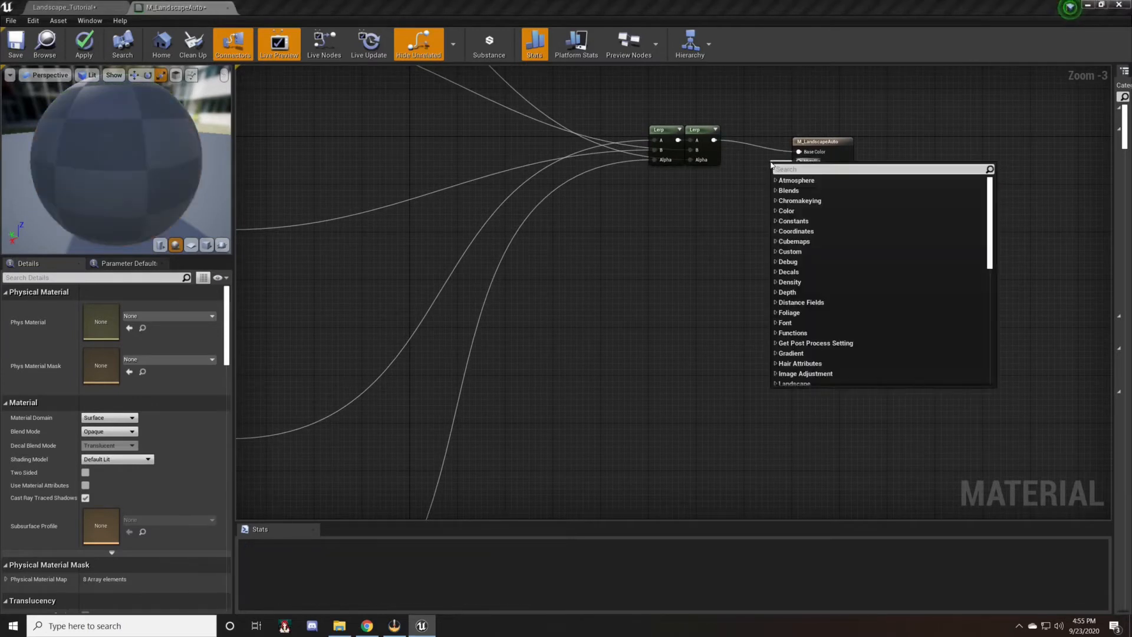
{"action": "left_click", "coordinate": [644, 314]}
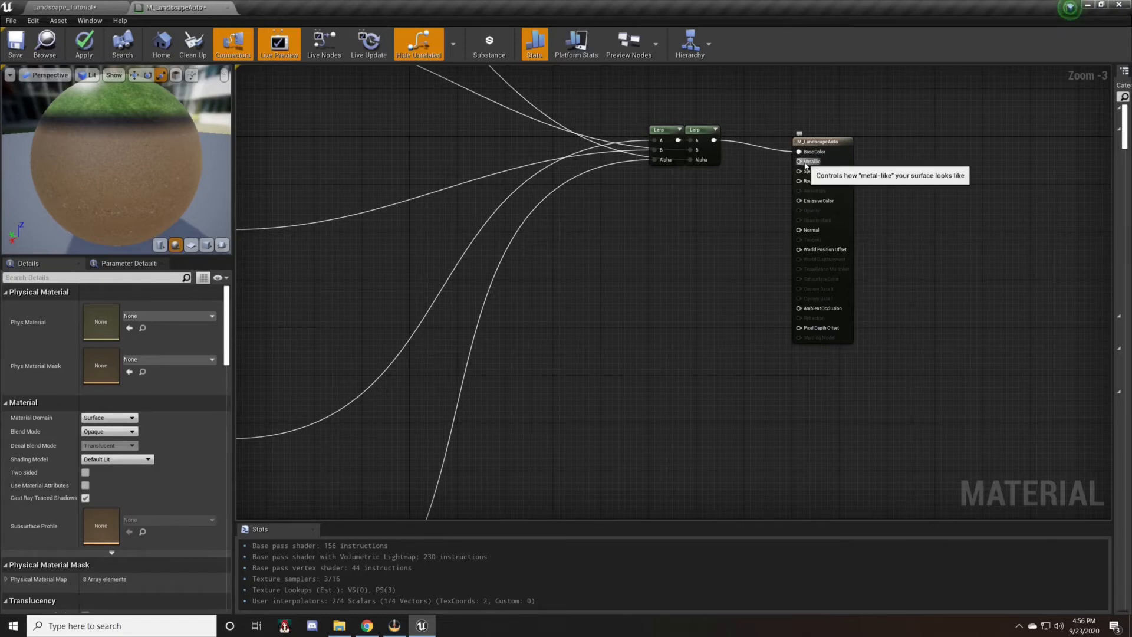
{"action": "left_click_drag", "start_coordinate": [800, 161], "coordinate": [777, 163]}
{"action": "type", "text": "cons"}
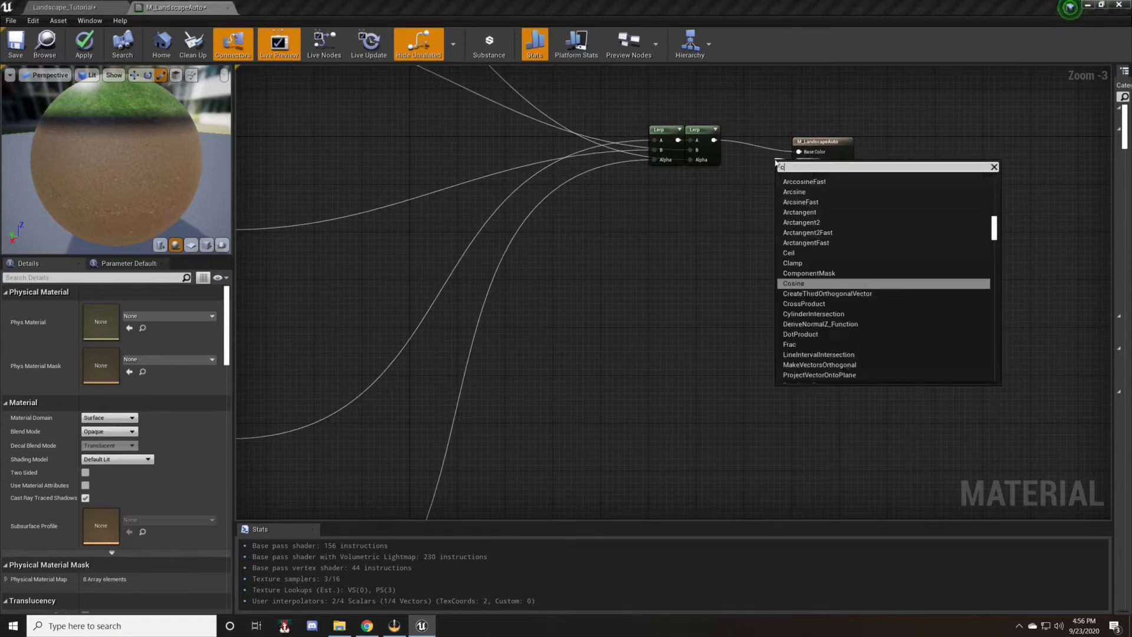
{"action": "key", "text": "Return"}
{"action": "left_click_drag", "start_coordinate": [782, 164], "coordinate": [770, 151]}
{"action": "left_click", "coordinate": [754, 226]}
Add a Lerp node that takes the Roughness output of the Sand attributes as its A input.
{"action": "right_click_drag", "start_coordinate": [754, 227], "coordinate": [820, 233]}
{"action": "right_click_drag", "start_coordinate": [708, 237], "coordinate": [758, 253]}
{"action": "mouse_move", "coordinate": [570, 303]}
{"action": "right_mouse_down"}
{"action": "mouse_move", "coordinate": [682, 270]}
{"action": "mouse_move", "coordinate": [616, 301]}
{"action": "mouse_move", "coordinate": [609, 205]}
{"action": "right_mouse_up"}
{"action": "scroll", "coordinate": [616, 301], "scroll_direction": "down", "scroll_amount": 2}
{"action": "scroll", "coordinate": [499, 305], "scroll_direction": "up", "scroll_amount": 2}
{"action": "left_click_drag", "start_coordinate": [475, 306], "coordinate": [710, 146]}
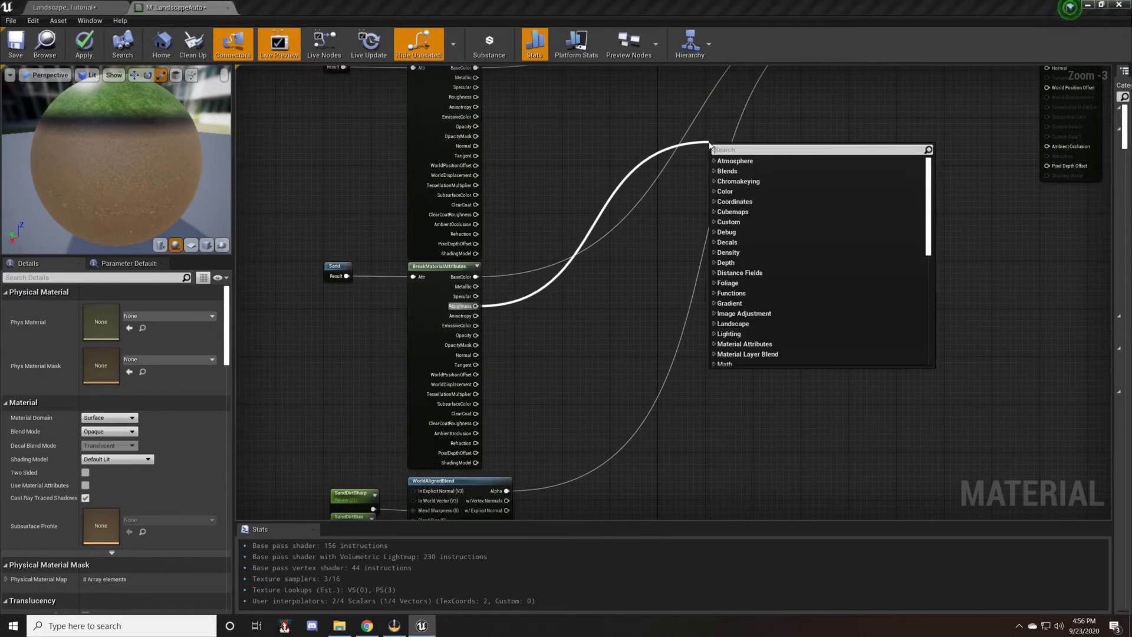
{"action": "type", "text": "lerp"}
{"action": "key", "text": "Return"}
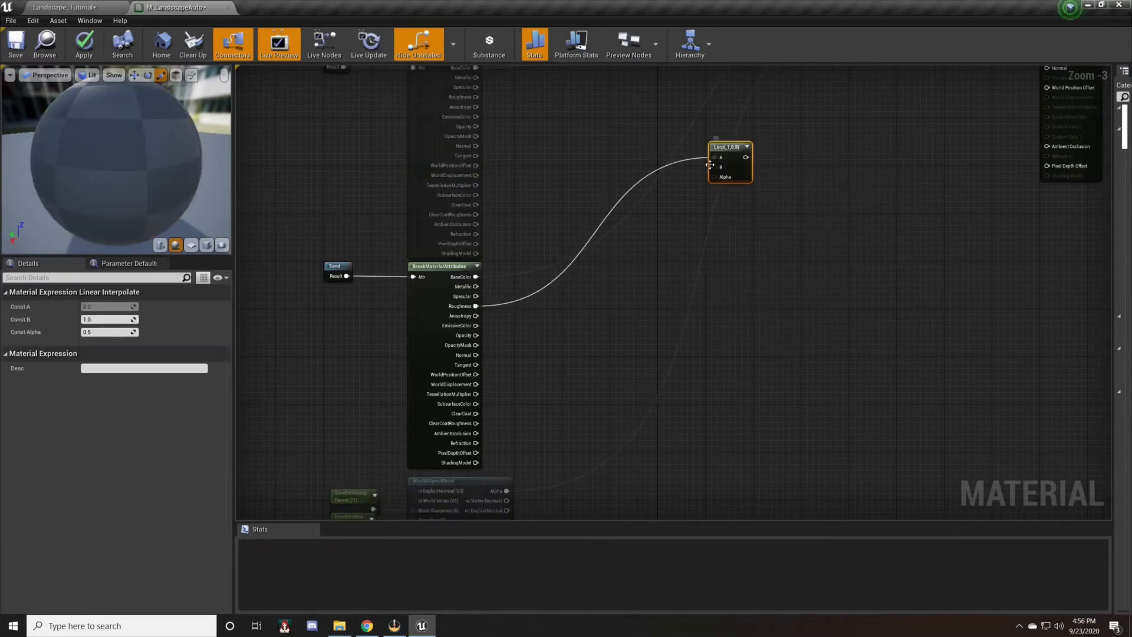
Feed the Lerp's B input from the Dirt attributes' Roughness output and its Alpha from the WorldAlignedBlend below the Sand attributes.
{"action": "left_click_drag", "start_coordinate": [713, 170], "coordinate": [480, 323]}
{"action": "right_click_drag", "start_coordinate": [549, 310], "coordinate": [480, 306]}
{"action": "left_click_drag", "start_coordinate": [646, 397], "coordinate": [440, 307]}
Add a second Lerp that takes the first Roughness Lerp's output as A and the Grass attributes' Roughness as B.
{"action": "right_click_drag", "start_coordinate": [441, 224], "coordinate": [426, 628]}
{"action": "left_click_drag", "start_coordinate": [640, 380], "coordinate": [690, 275]}
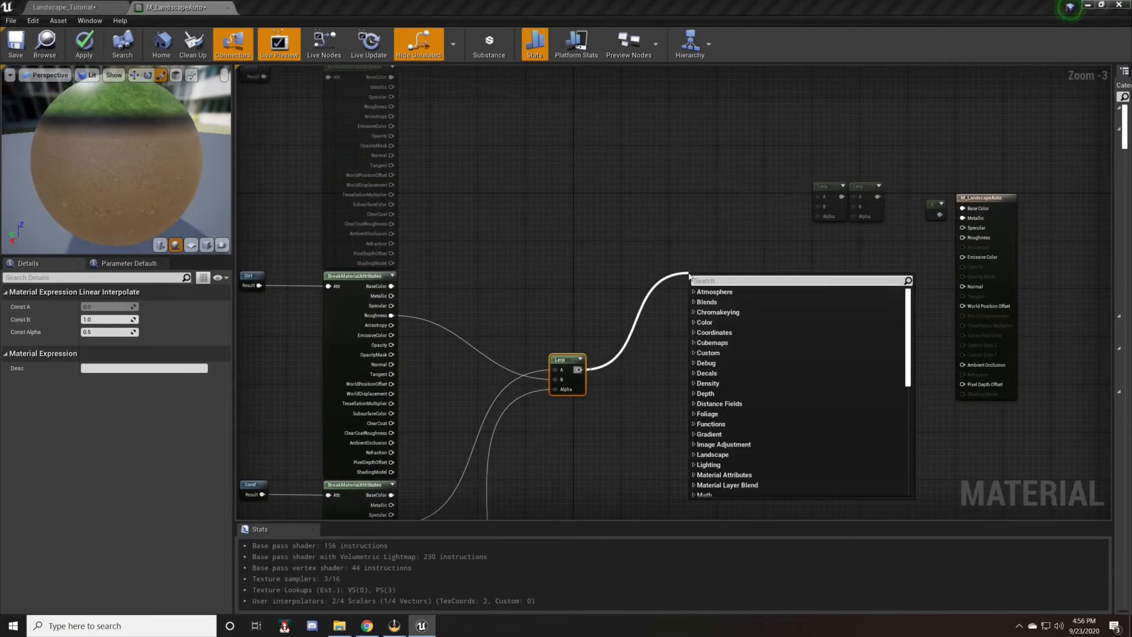
{"action": "type", "text": "lerp"}
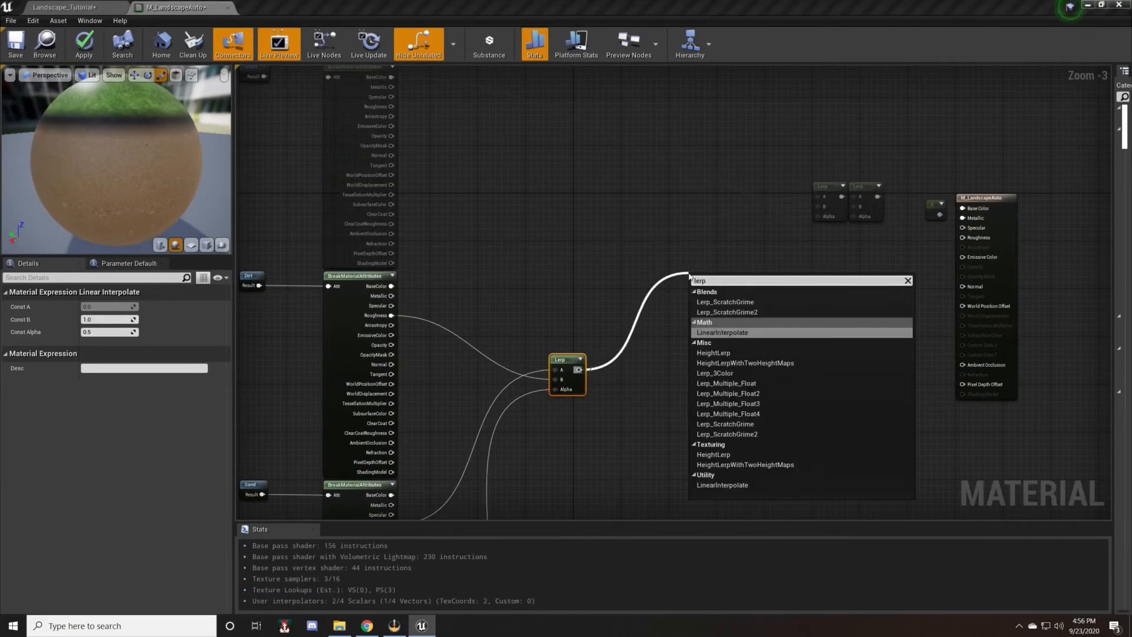
{"action": "key", "text": "Return"}
{"action": "left_click_drag", "start_coordinate": [695, 288], "coordinate": [393, 408]}
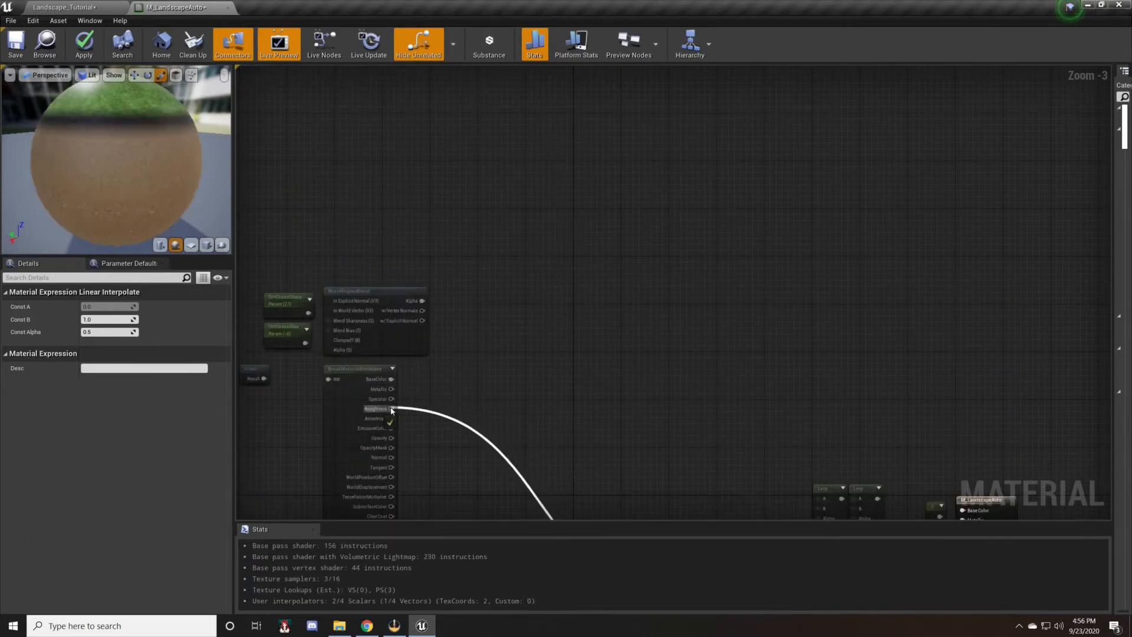
Connect the second Lerp to the material's Roughness input and feed its Alpha from the DirtGrass WorldAlignedBlend.
{"action": "right_click_drag", "start_coordinate": [547, 481], "coordinate": [385, 244]}
{"action": "left_click_drag", "start_coordinate": [561, 353], "coordinate": [815, 303]}
{"action": "left_click_drag", "start_coordinate": [533, 373], "coordinate": [260, 335]}
Place the two Roughness Lerp nodes side by side directly beneath the Base Color Lerps.
{"action": "right_click_drag", "start_coordinate": [360, 385], "coordinate": [672, 281]}
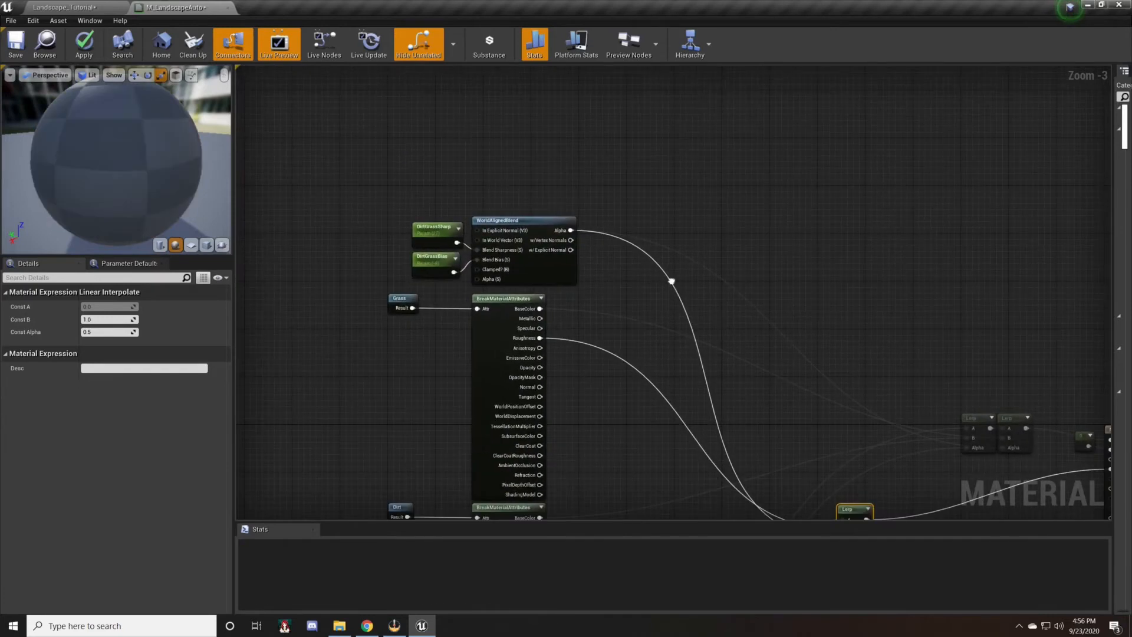
{"action": "right_click_drag", "start_coordinate": [487, 247], "coordinate": [270, 79]}
{"action": "left_click_drag", "start_coordinate": [629, 340], "coordinate": [784, 289]}
{"action": "left_click_drag", "start_coordinate": [493, 424], "coordinate": [754, 302]}
{"action": "left_click", "coordinate": [566, 424]}
Start a new node from the Normal output of the Sand attributes.
{"action": "right_click_drag", "start_coordinate": [566, 425], "coordinate": [614, 159]}
{"action": "scroll", "coordinate": [667, 212], "scroll_direction": "down", "scroll_amount": 1}
{"action": "scroll", "coordinate": [576, 336], "scroll_direction": "up", "scroll_amount": 1}
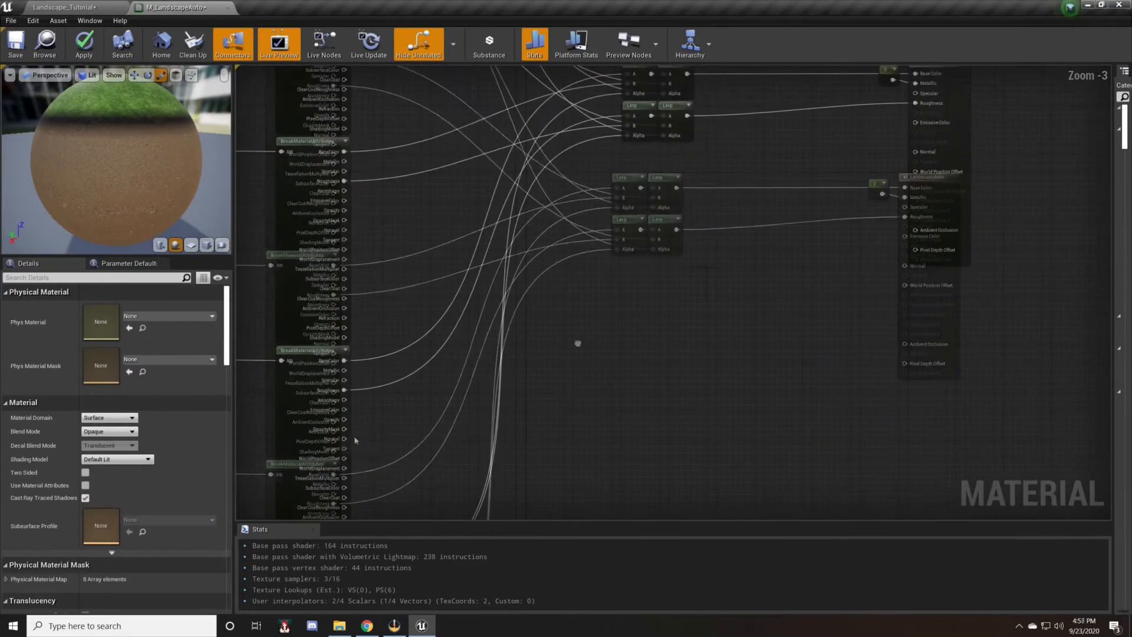
{"action": "left_click_drag", "start_coordinate": [344, 439], "coordinate": [591, 280]}
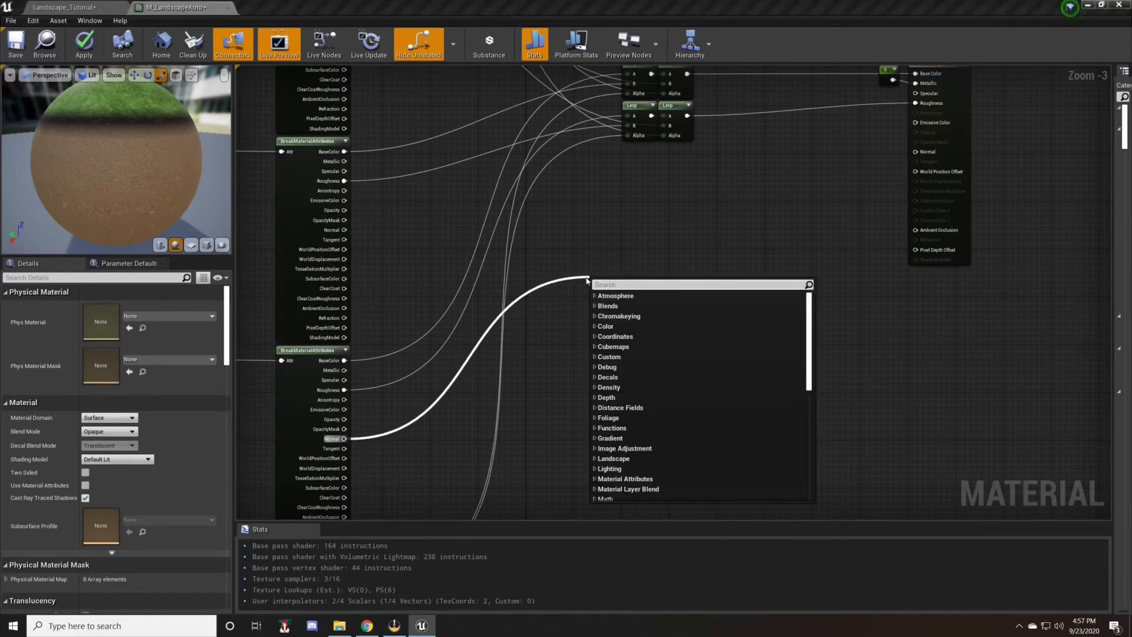
Add a Lerp blending the Sand normal in A with the Dirt normal in B, driven by the lower WorldAlignedBlend.
{"action": "type", "text": "lerp"}
{"action": "key", "text": "Return"}
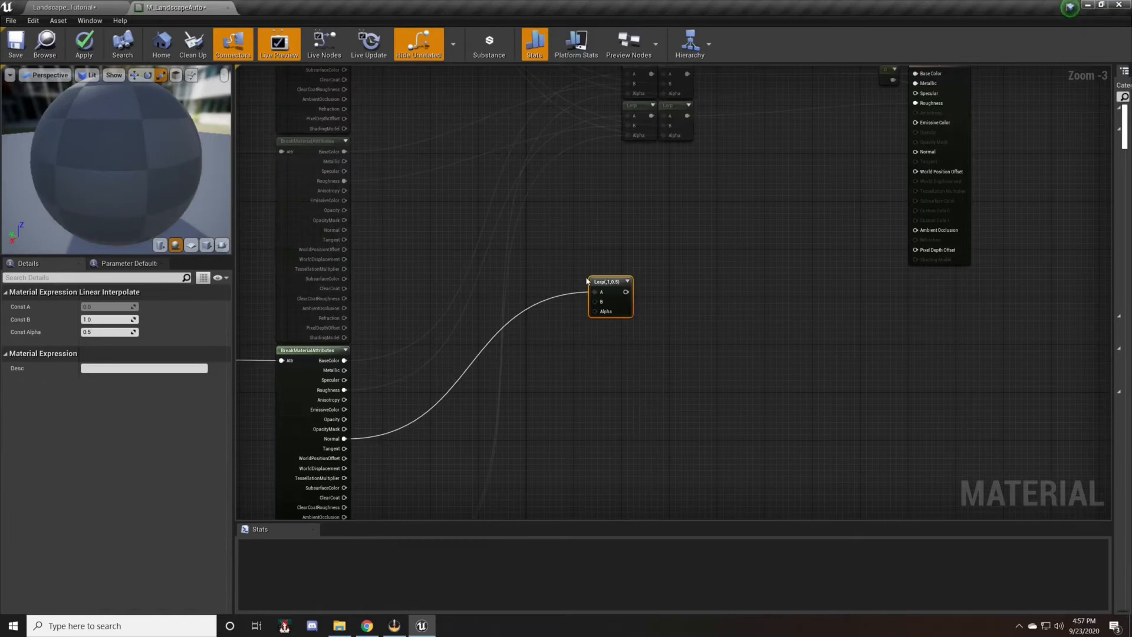
{"action": "left_click_drag", "start_coordinate": [595, 301], "coordinate": [344, 230]}
{"action": "right_click_drag", "start_coordinate": [607, 263], "coordinate": [583, 182]}
{"action": "left_click_drag", "start_coordinate": [582, 179], "coordinate": [363, 465]}
Feed that Lerp into a second Lerp's A, with the Grass normal in B and the upper WorldAlignedBlend's explicit-normal output in Alpha.
{"action": "right_click_drag", "start_coordinate": [485, 354], "coordinate": [498, 401]}
{"action": "left_click_drag", "start_coordinate": [495, 391], "coordinate": [557, 334]}
{"action": "type", "text": "lerp"}
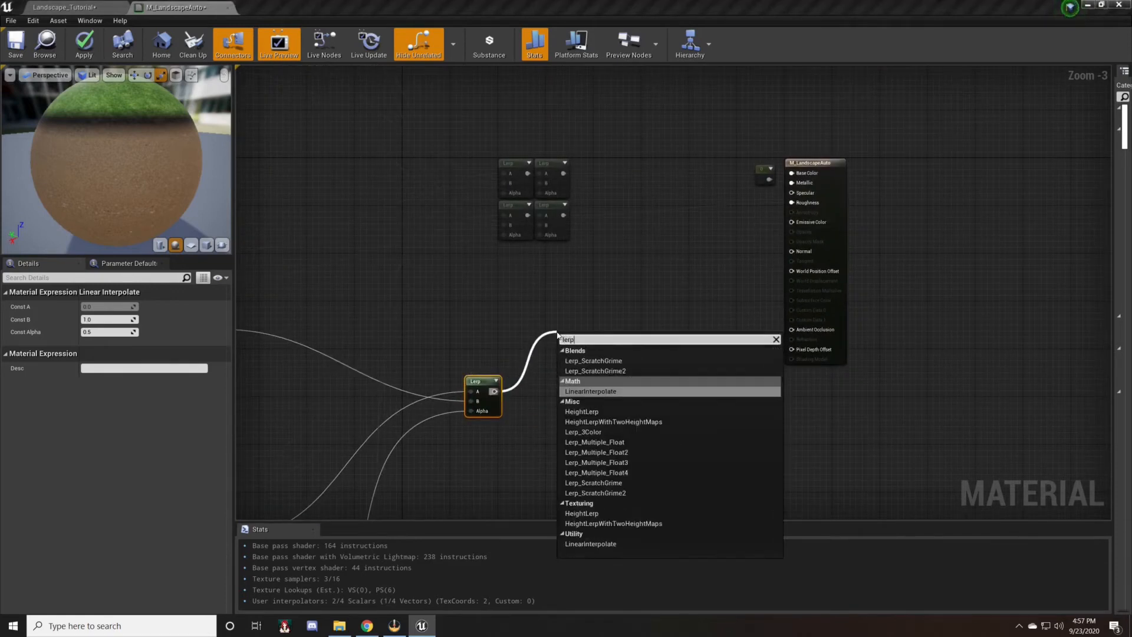
{"action": "key", "text": "Return"}
{"action": "left_click_drag", "start_coordinate": [561, 347], "coordinate": [406, 317]}
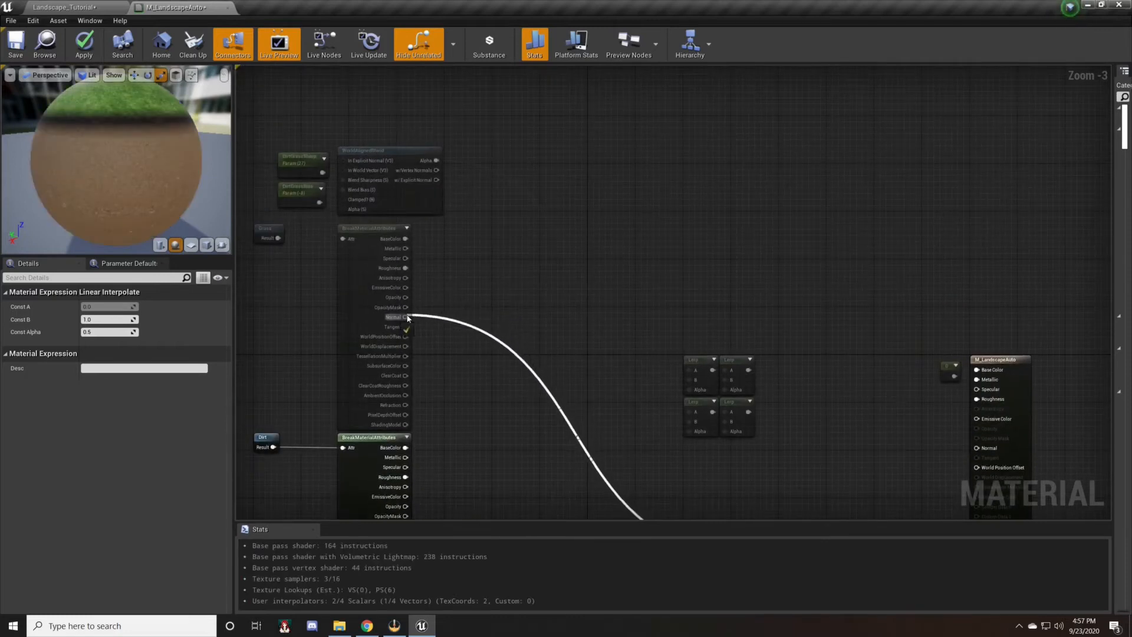
{"action": "right_click_drag", "start_coordinate": [464, 321], "coordinate": [357, 70]}
{"action": "left_click_drag", "start_coordinate": [662, 299], "coordinate": [353, 129]}
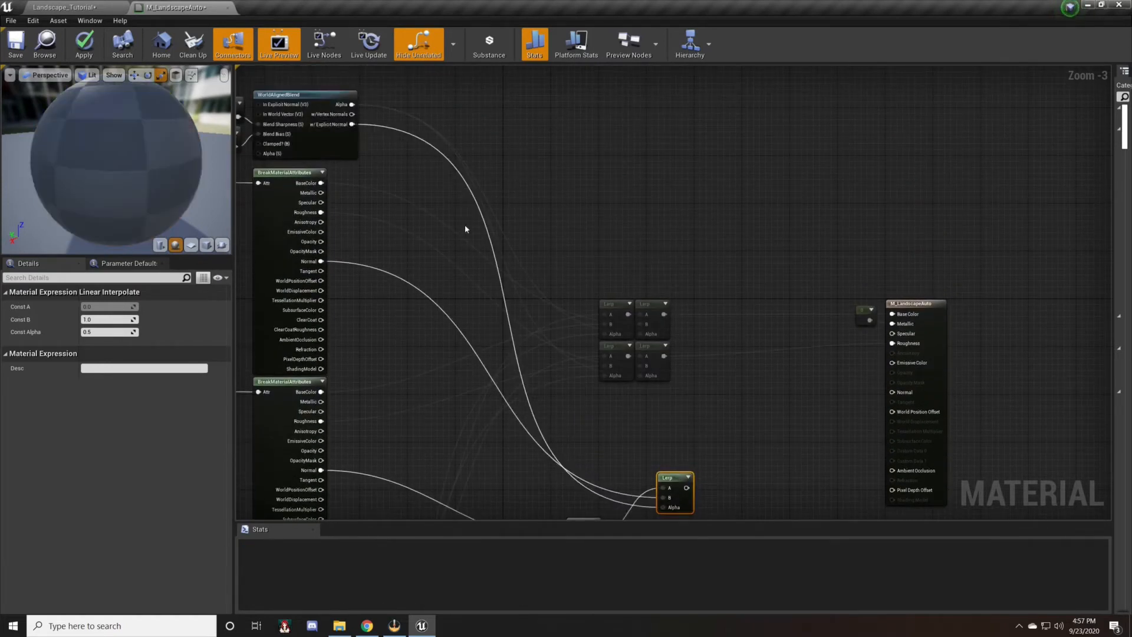
Connect the second Lerp to the material's Normal input and align both new Lerps beneath the existing Lerp pairs.
{"action": "right_click_drag", "start_coordinate": [693, 475], "coordinate": [569, 392]}
{"action": "left_click_drag", "start_coordinate": [564, 404], "coordinate": [769, 308]}
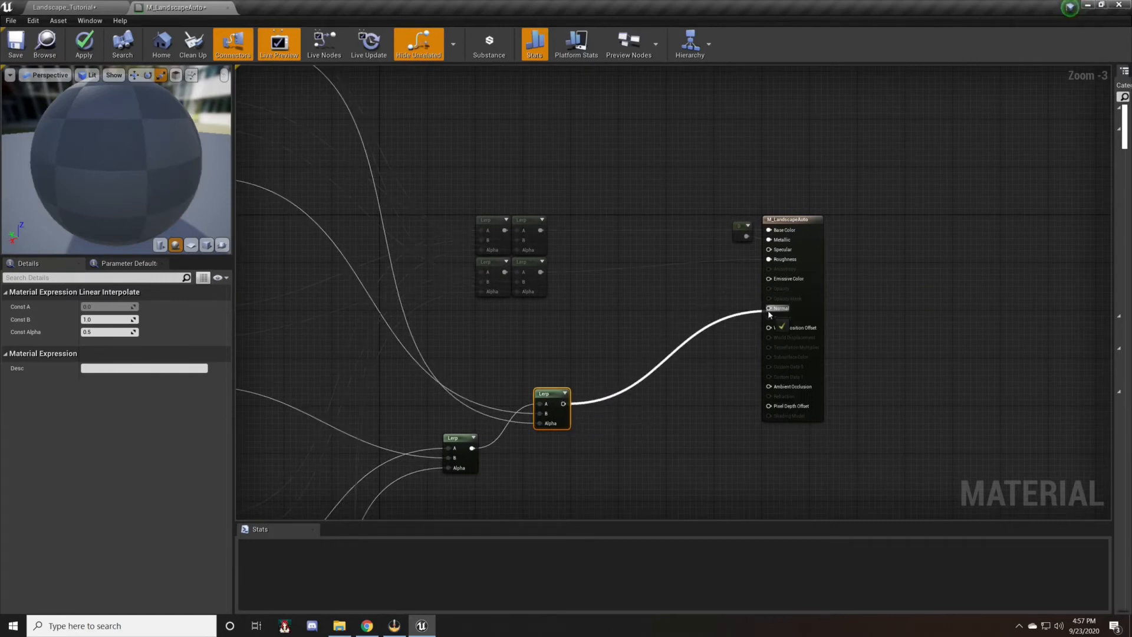
{"action": "left_click_drag", "start_coordinate": [553, 395], "coordinate": [532, 304]}
{"action": "left_click_drag", "start_coordinate": [462, 436], "coordinate": [494, 301]}
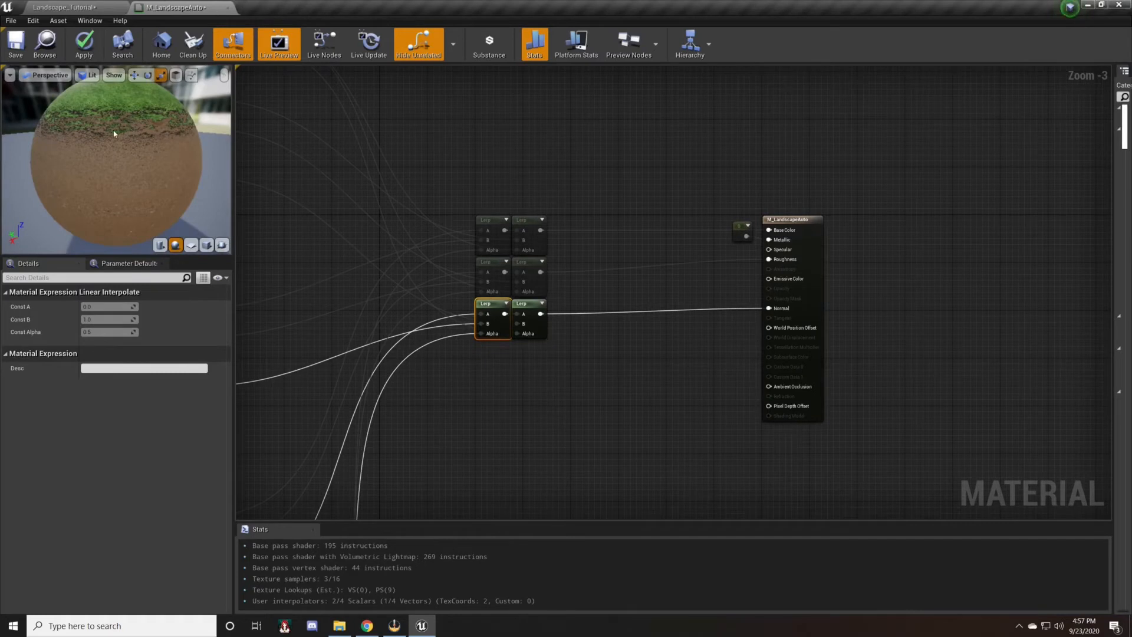
Compare the preview sphere up close with and without the blended normals connected to the material's Normal input.
{"action": "mouse_move", "coordinate": [113, 139]}
{"action": "right_mouse_down"}
{"action": "mouse_move", "coordinate": [112, 183]}
{"action": "mouse_move", "coordinate": [112, 118]}
{"action": "mouse_move", "coordinate": [112, 139]}
{"action": "right_mouse_up"}
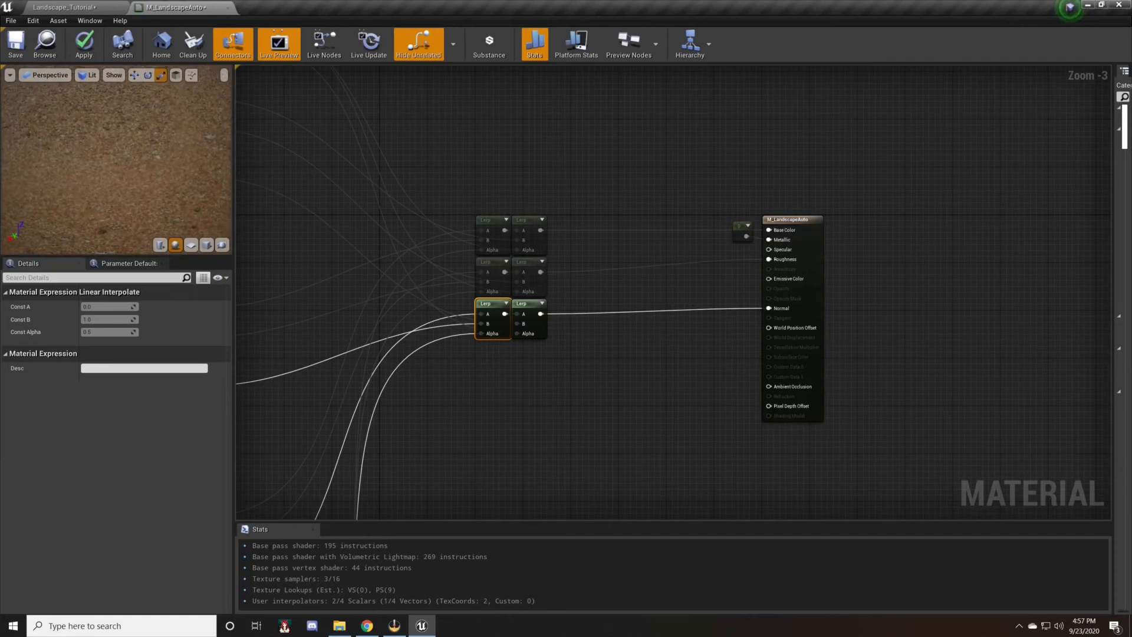
{"action": "left_click_drag", "start_coordinate": [112, 140], "coordinate": [115, 188]}
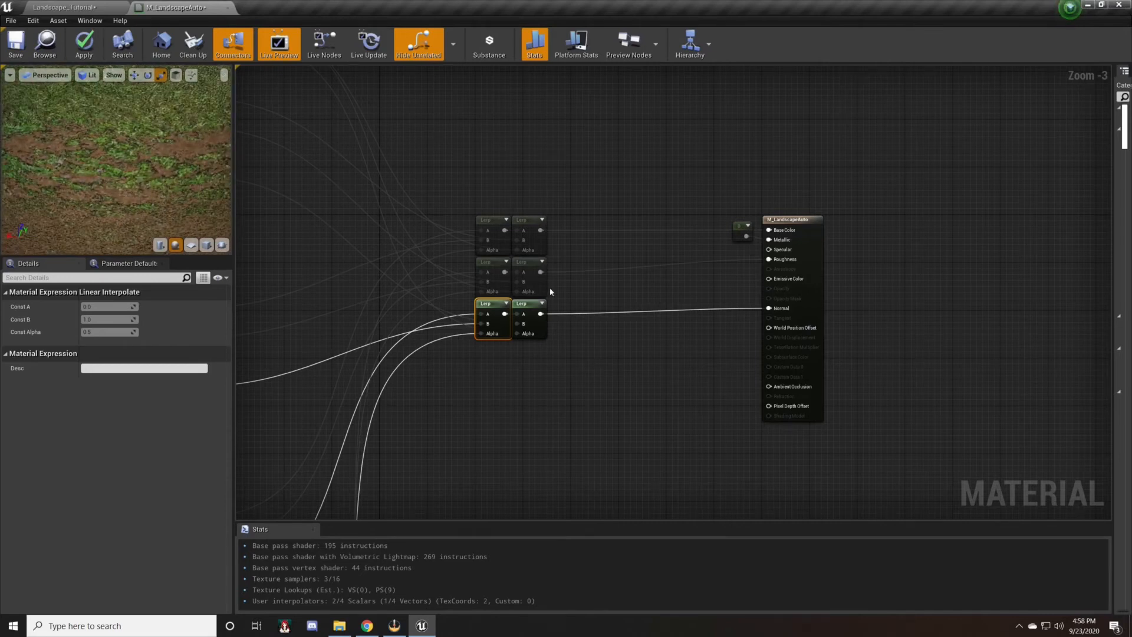
{"action": "left_click", "coordinate": [540, 314], "text": "alt"}
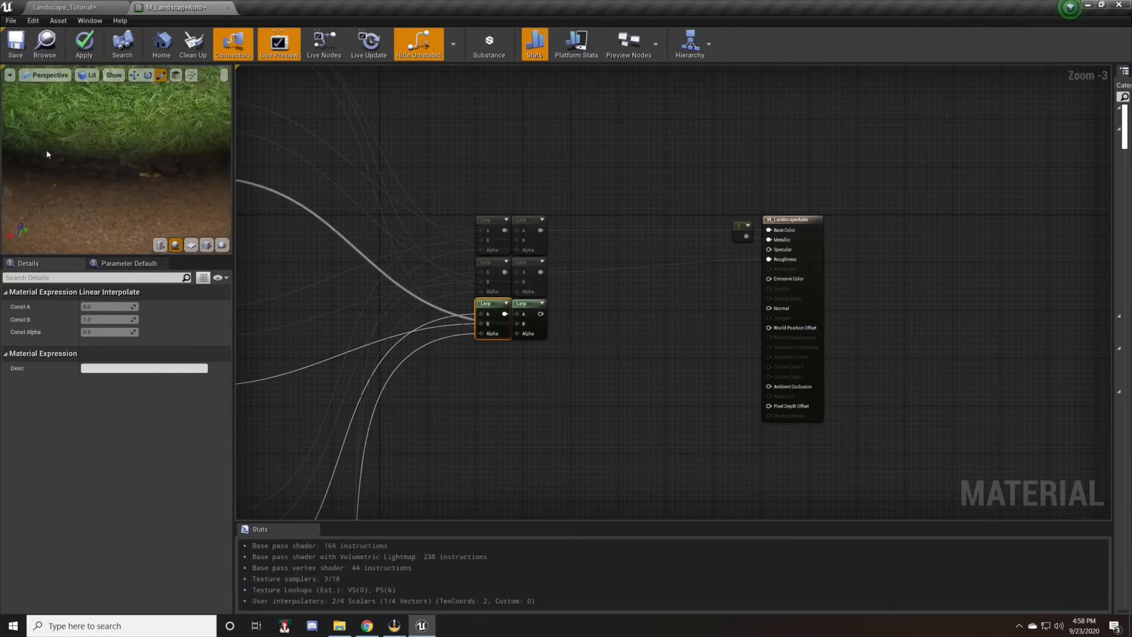
{"action": "mouse_move", "coordinate": [77, 156]}
{"action": "right_mouse_down"}
{"action": "mouse_move", "coordinate": [77, 132]}
{"action": "mouse_move", "coordinate": [70, 154]}
{"action": "right_mouse_up"}
{"action": "left_click_drag", "start_coordinate": [69, 155], "coordinate": [79, 163]}
{"action": "left_click_drag", "start_coordinate": [541, 314], "coordinate": [775, 313]}
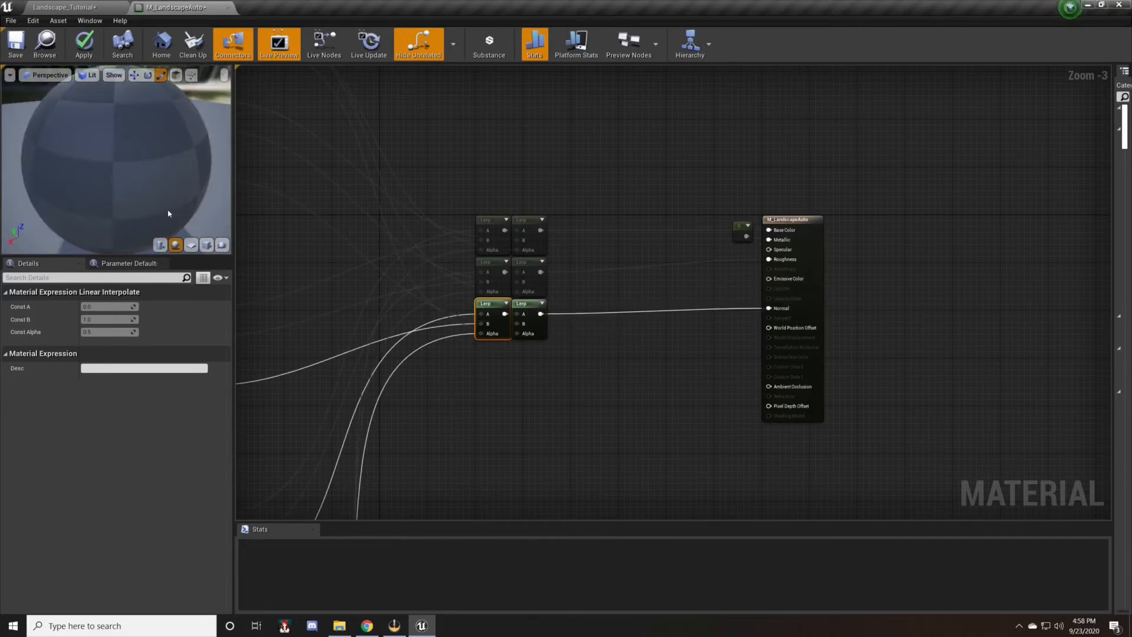
{"action": "left_click", "coordinate": [345, 274]}
{"action": "right_click_drag", "start_coordinate": [345, 275], "coordinate": [516, 265]}
{"action": "mouse_move", "coordinate": [140, 168]}
{"action": "right_mouse_down"}
{"action": "mouse_move", "coordinate": [141, 184]}
{"action": "mouse_move", "coordinate": [141, 171]}
{"action": "right_mouse_up"}
{"action": "right_click_drag", "start_coordinate": [140, 171], "coordinate": [140, 176]}
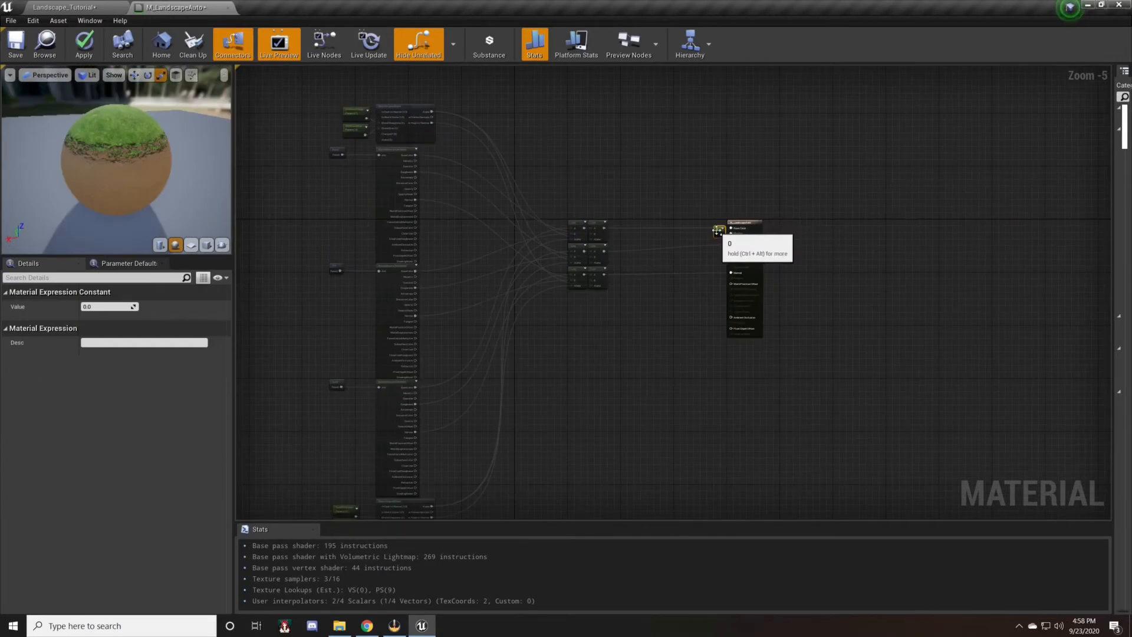
Add a LandscapeLayerBlend node between the Lerp pairs and the material output node.
{"action": "left_click", "coordinate": [626, 248]}
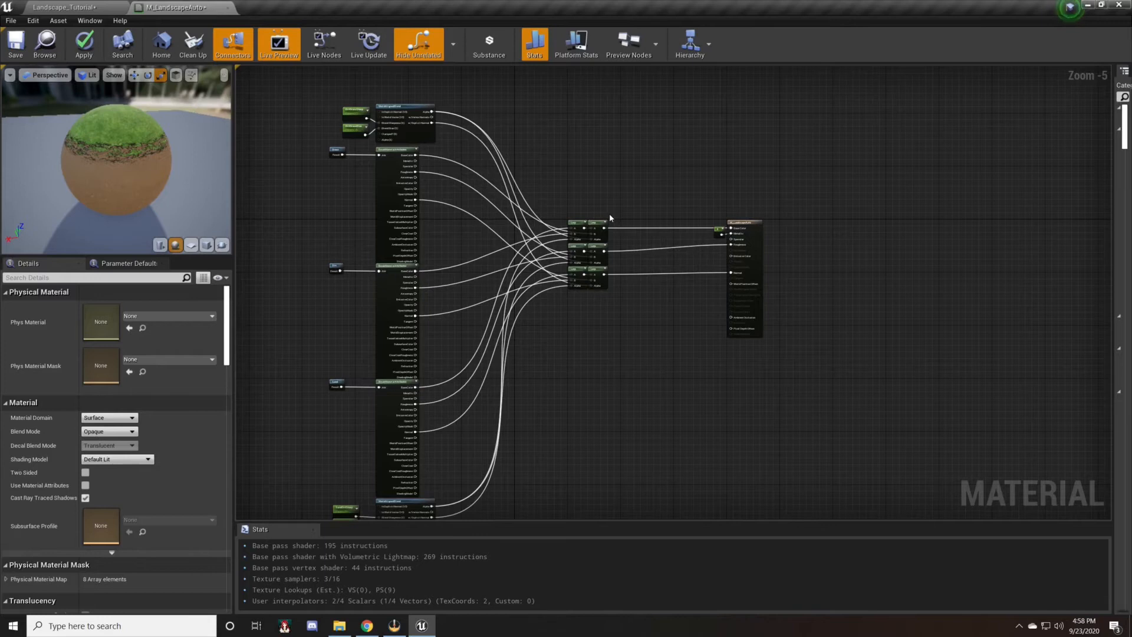
{"action": "mouse_move", "coordinate": [616, 208]}
{"action": "left_mouse_down"}
{"action": "mouse_move", "coordinate": [551, 295]}
{"action": "mouse_move", "coordinate": [617, 193]}
{"action": "left_mouse_up"}
{"action": "right_click_drag", "start_coordinate": [617, 193], "coordinate": [584, 189]}
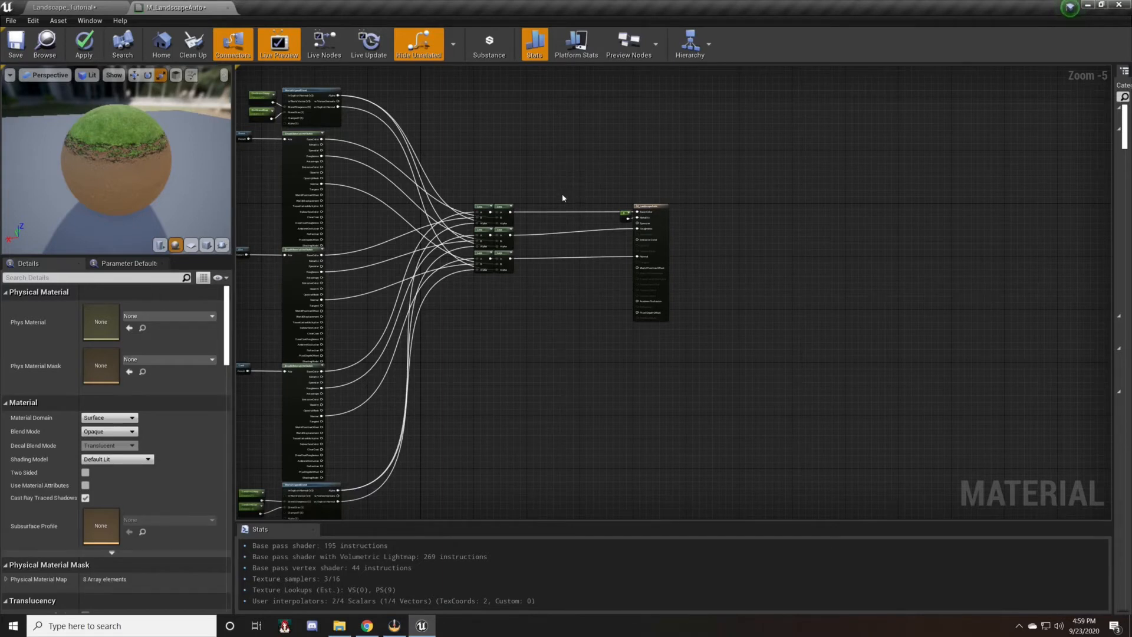
{"action": "right_click", "coordinate": [562, 197]}
{"action": "right_click", "coordinate": [561, 208]}
{"action": "right_click", "coordinate": [563, 201]}
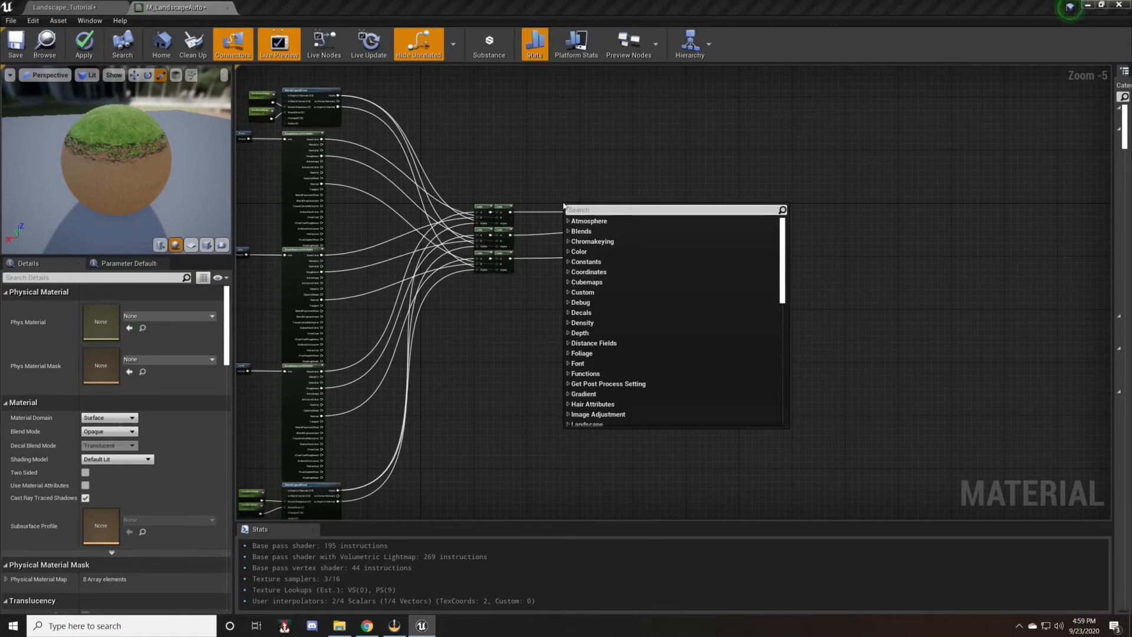
{"action": "type", "text": "landsc"}
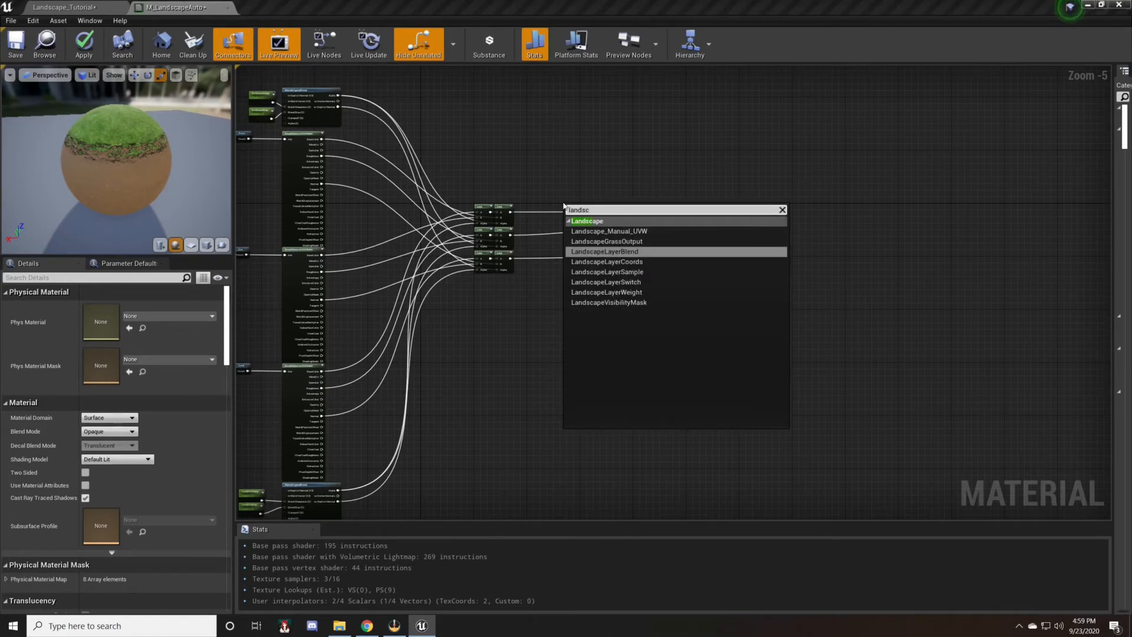
{"action": "left_click", "coordinate": [607, 251]}
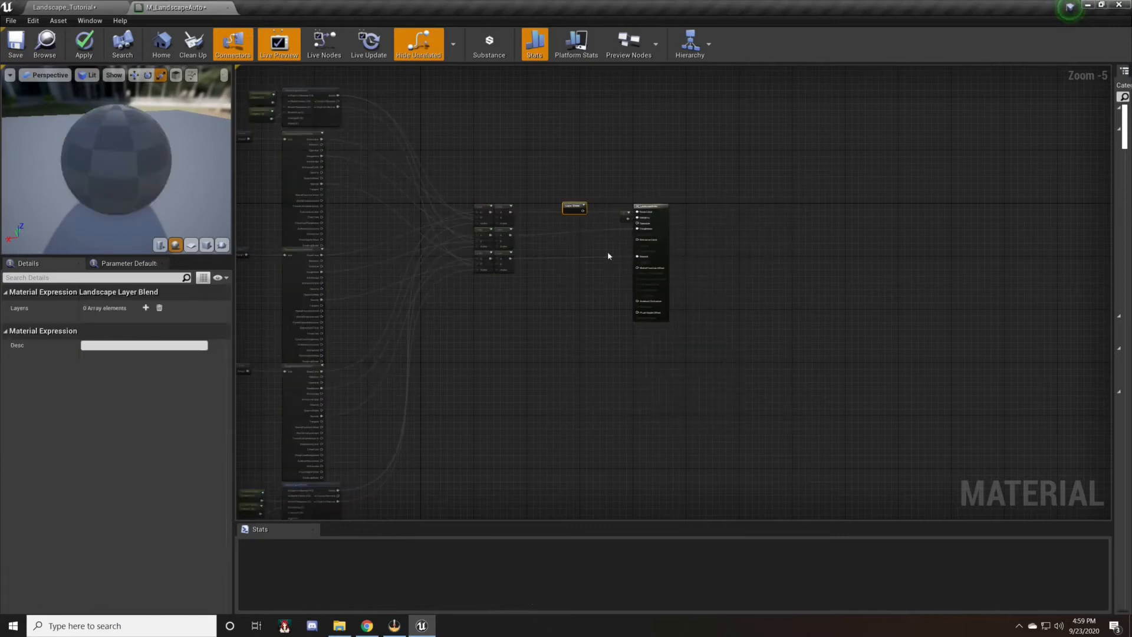
Add four layer elements to the Layer Blend node.
{"action": "right_click_drag", "start_coordinate": [572, 191], "coordinate": [584, 260]}
{"action": "scroll", "coordinate": [566, 183], "scroll_direction": "up", "scroll_amount": 1}
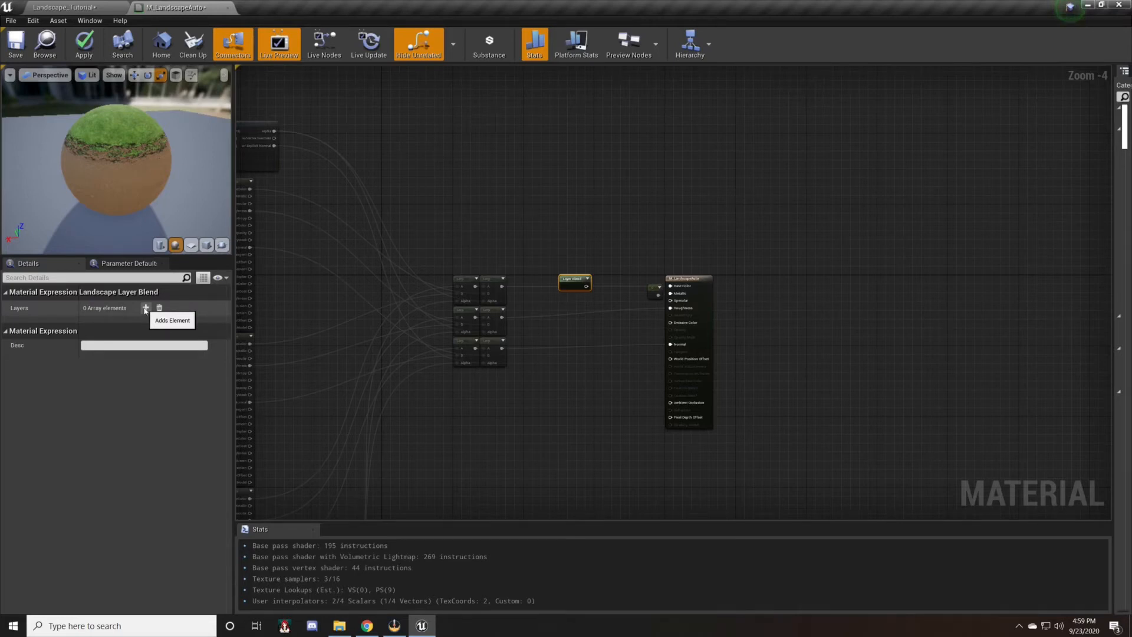
{"action": "left_click", "coordinate": [145, 308]}
{"action": "left_click", "coordinate": [145, 308]}
{"action": "left_click", "coordinate": [145, 307]}
{"action": "left_click", "coordinate": [145, 308]}
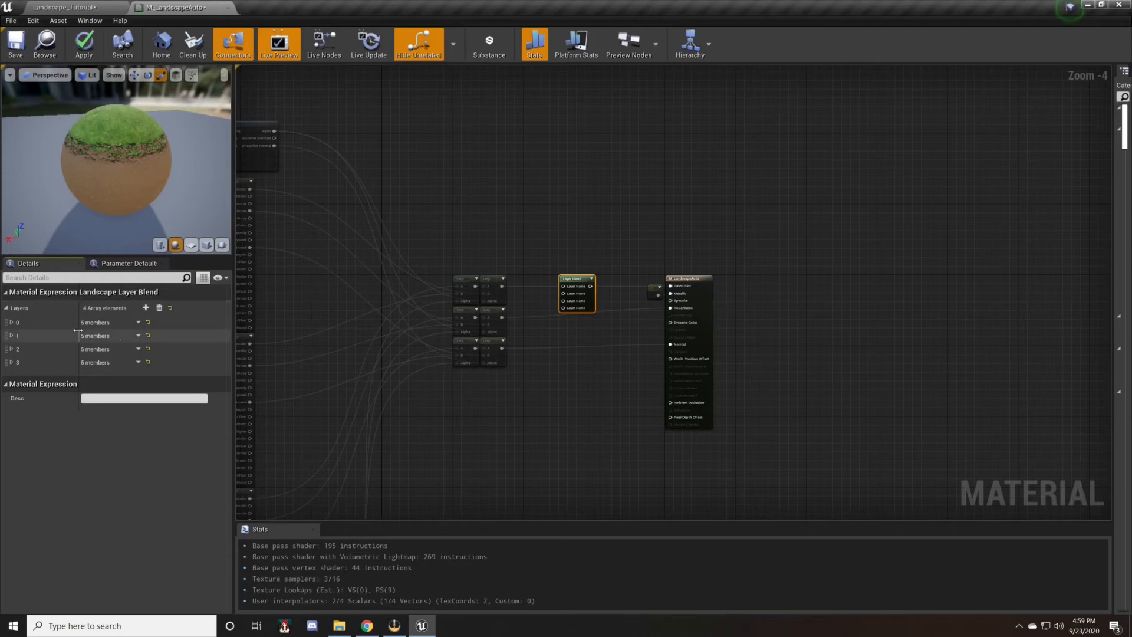
Name the Layer Blend's layer 0 Generated and its layer 1 Grass.
{"action": "double_click", "coordinate": [60, 323]}
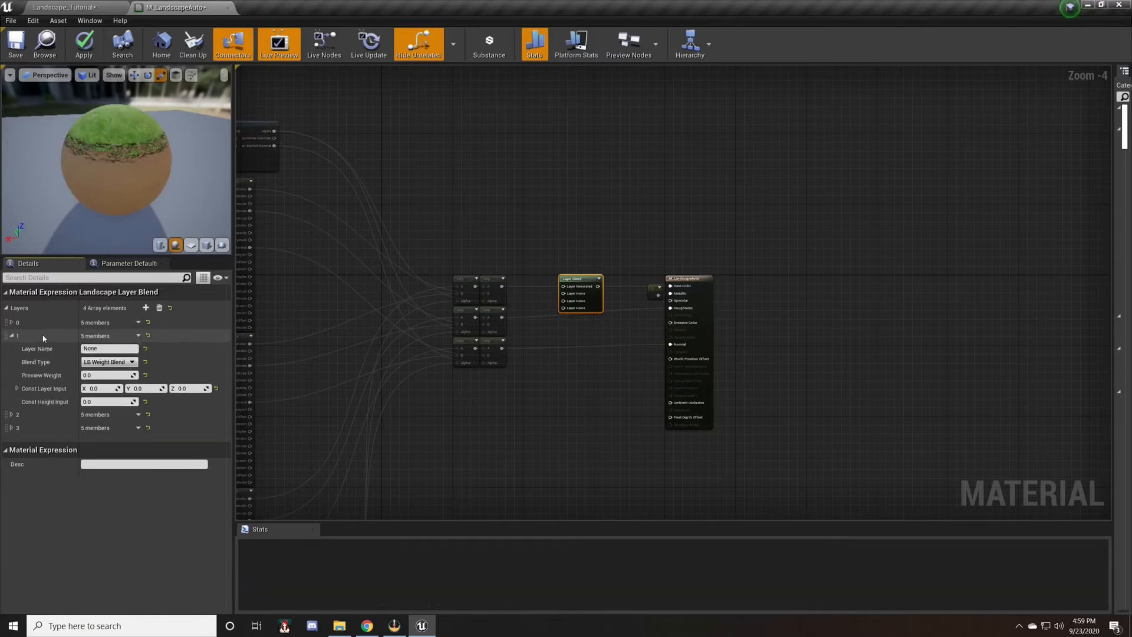
{"action": "left_click", "coordinate": [110, 349]}
{"action": "type", "text": "Grass"}
{"action": "key", "text": "Return"}
{"action": "left_click", "coordinate": [52, 336]}
Name the Layer Blend's layer 2 Dirt and its layer 3 Sand.
{"action": "left_click", "coordinate": [52, 348]}
{"action": "left_click", "coordinate": [109, 362]}
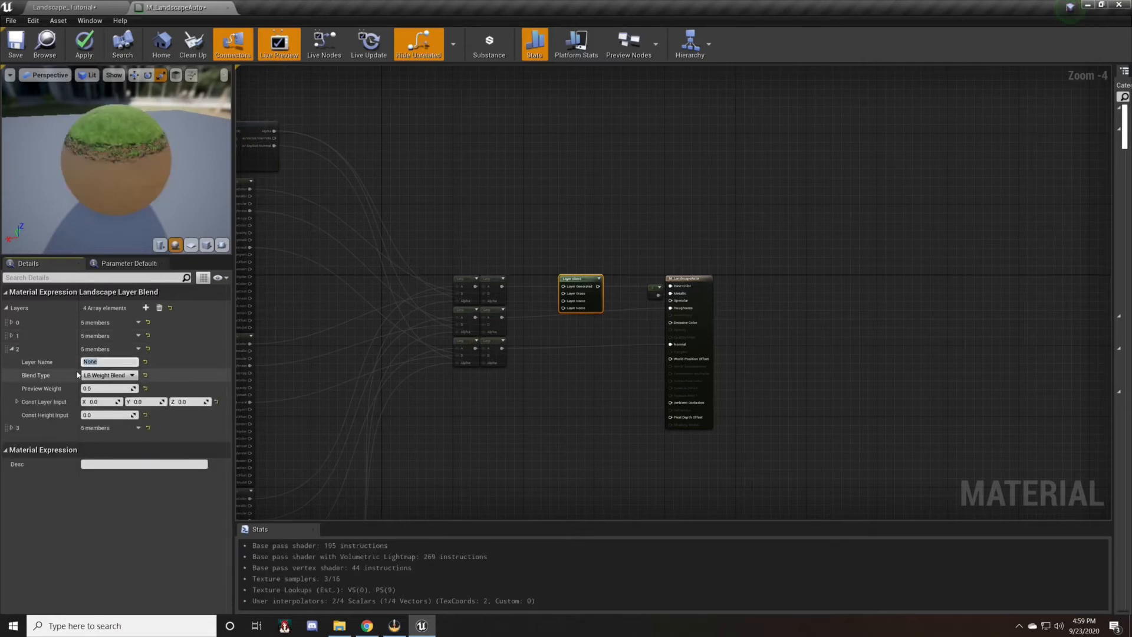
{"action": "left_click", "coordinate": [11, 349]}
{"action": "left_click", "coordinate": [11, 363]}
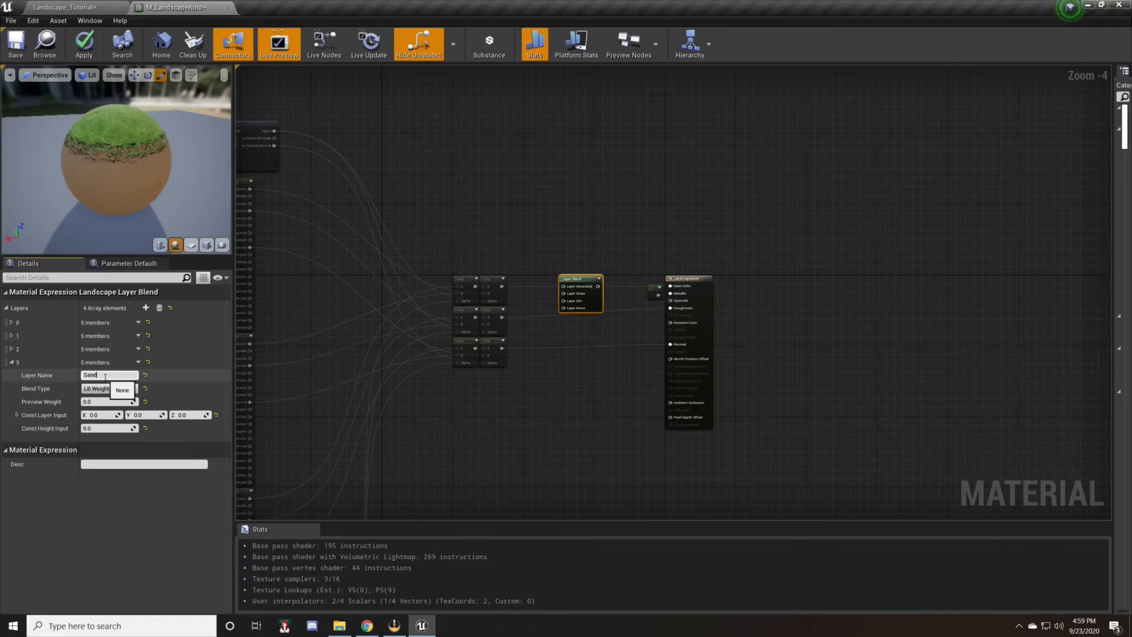
{"action": "key", "text": "Return"}
{"action": "left_click", "coordinate": [12, 362]}
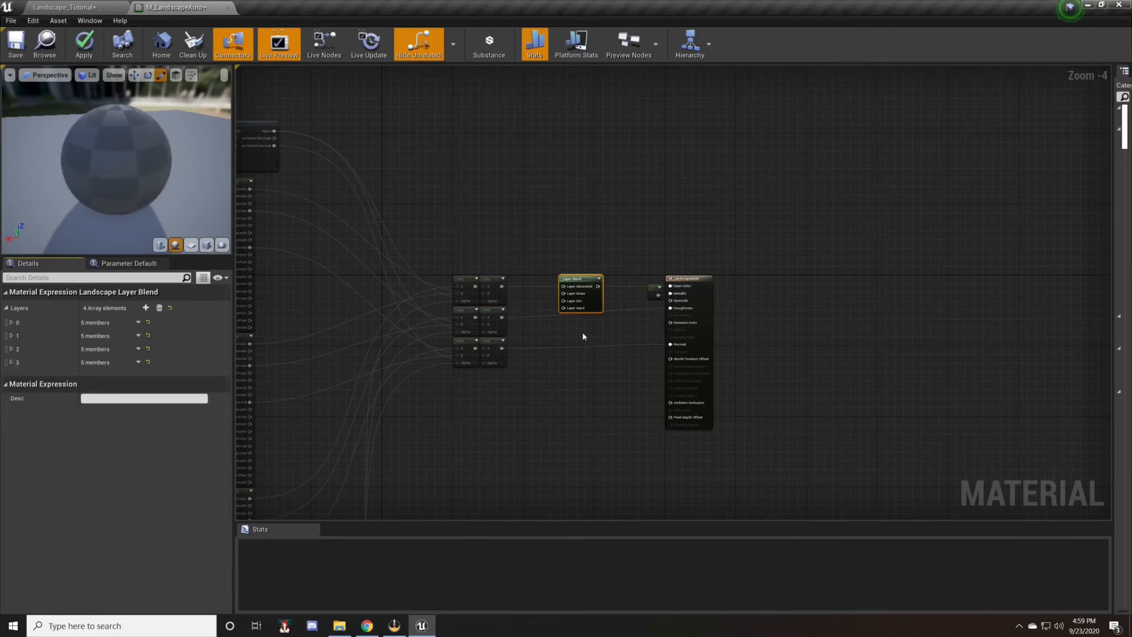
Route the final base color Lerp into Layer Generated and the Layer Blend output into the material's Base Color.
{"action": "scroll", "coordinate": [494, 338], "scroll_direction": "up", "scroll_amount": 1}
{"action": "left_click", "coordinate": [525, 335]}
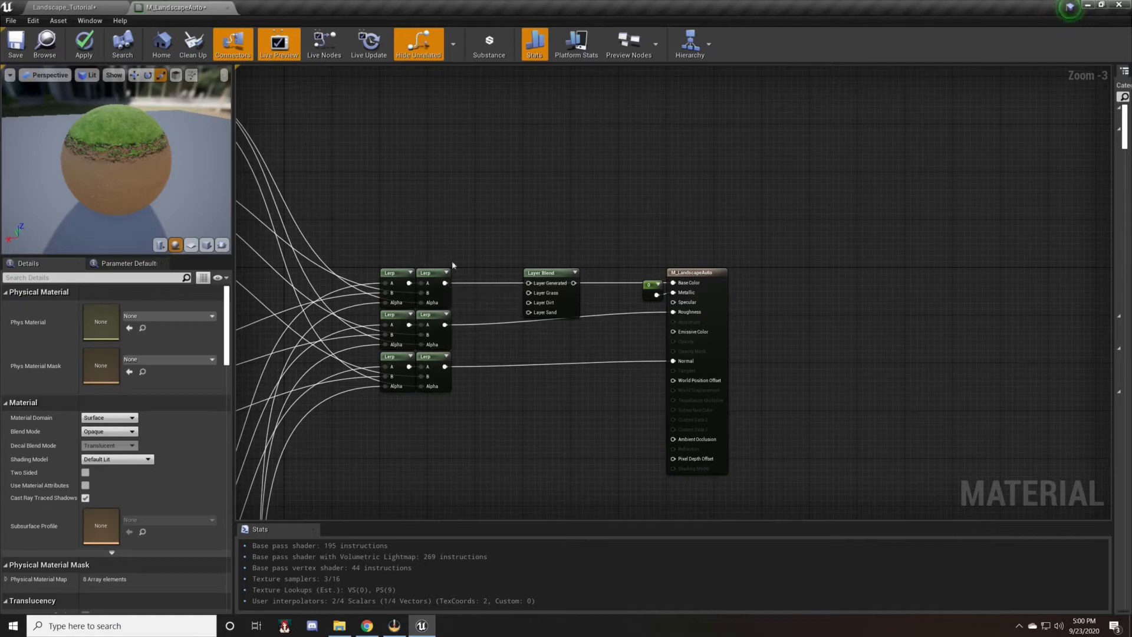
{"action": "left_click", "coordinate": [440, 324]}
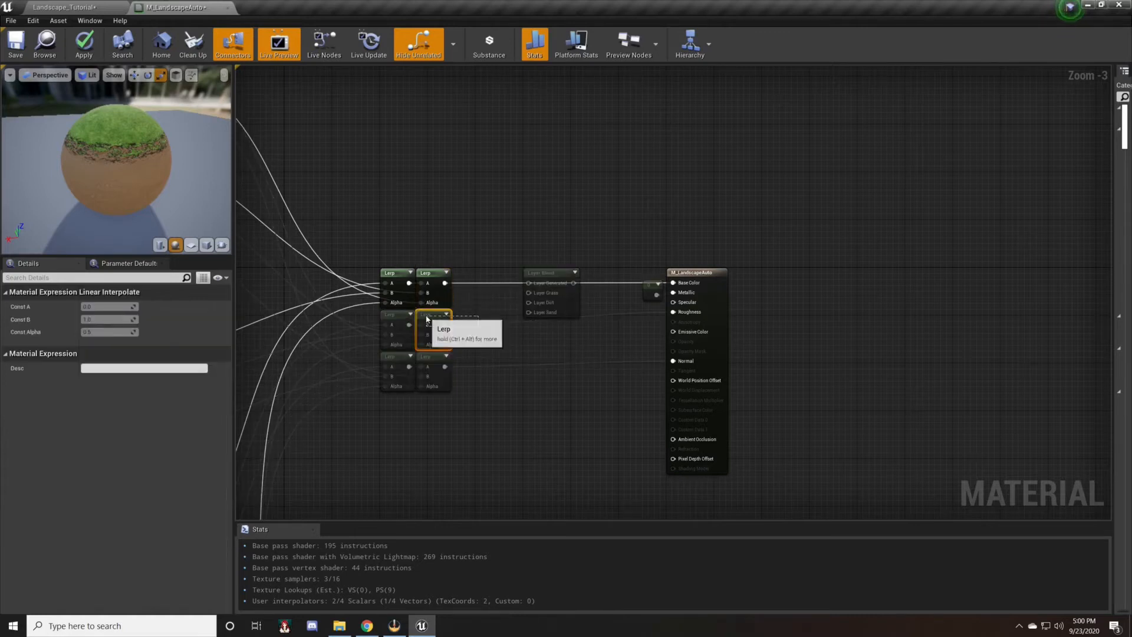
{"action": "left_click", "coordinate": [424, 361]}
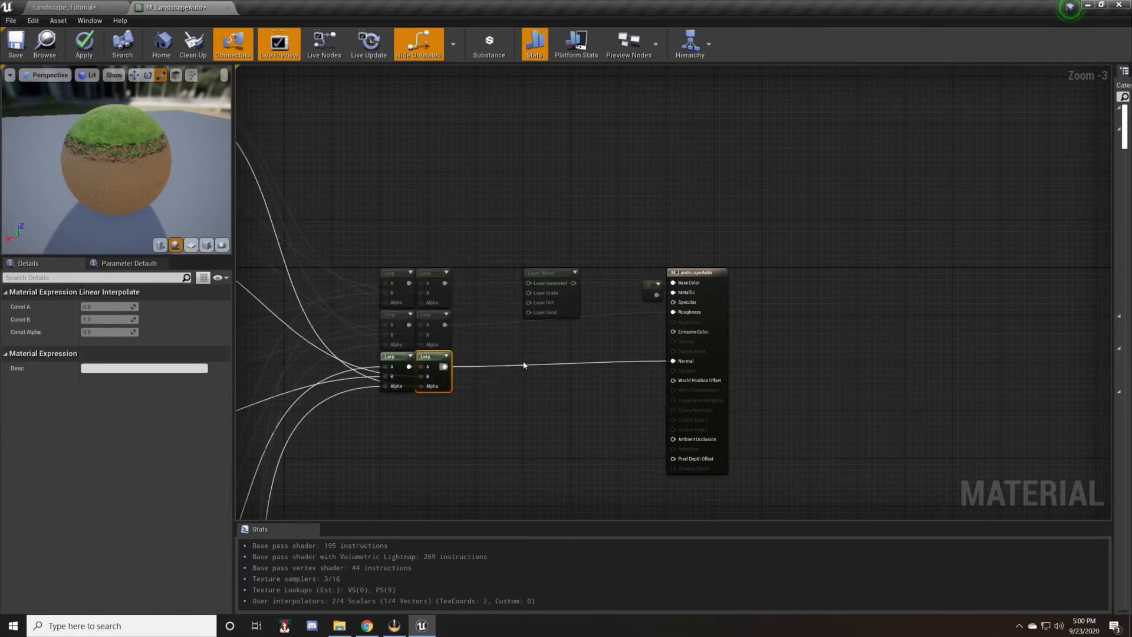
{"action": "left_click", "coordinate": [503, 370]}
{"action": "left_click_drag", "start_coordinate": [444, 283], "coordinate": [672, 282]}
Connect the BaseColor outputs of the Grass, Dirt and Sand BreakMaterialAttributes nodes to their matching Layer Blend inputs.
{"action": "right_click_drag", "start_coordinate": [418, 221], "coordinate": [661, 184]}
{"action": "mouse_move", "coordinate": [295, 142]}
{"action": "right_mouse_down"}
{"action": "mouse_move", "coordinate": [522, 165]}
{"action": "mouse_move", "coordinate": [315, 136]}
{"action": "right_mouse_up"}
{"action": "left_click_drag", "start_coordinate": [357, 114], "coordinate": [785, 256]}
{"action": "left_click_drag", "start_coordinate": [349, 326], "coordinate": [785, 264]}
{"action": "right_click_drag", "start_coordinate": [671, 402], "coordinate": [713, 261]}
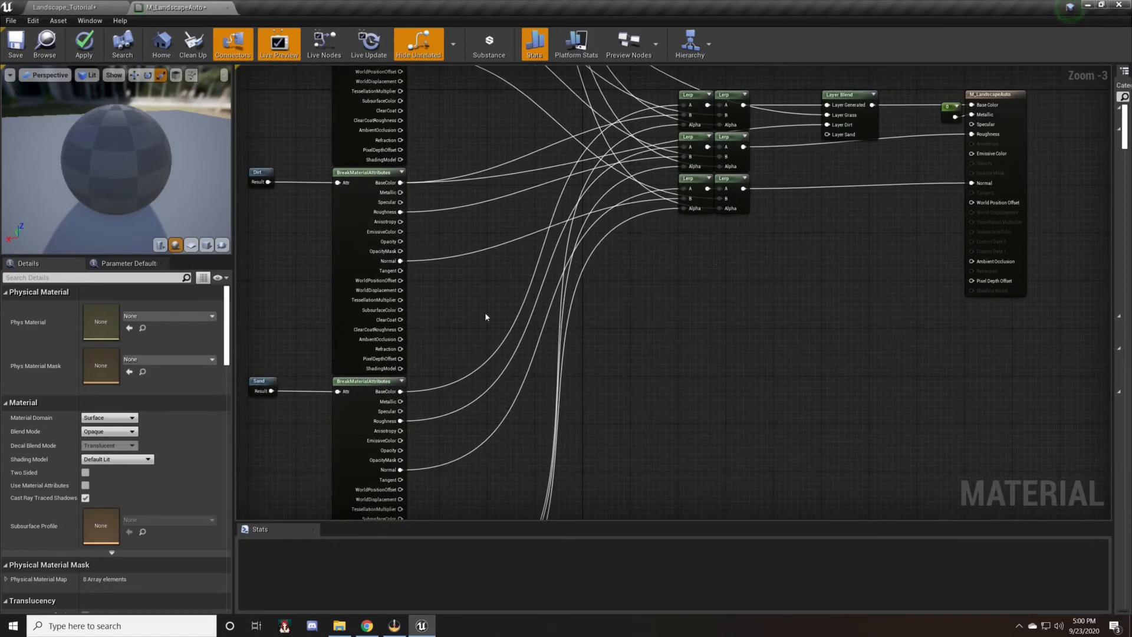
{"action": "left_click_drag", "start_coordinate": [401, 391], "coordinate": [830, 137]}
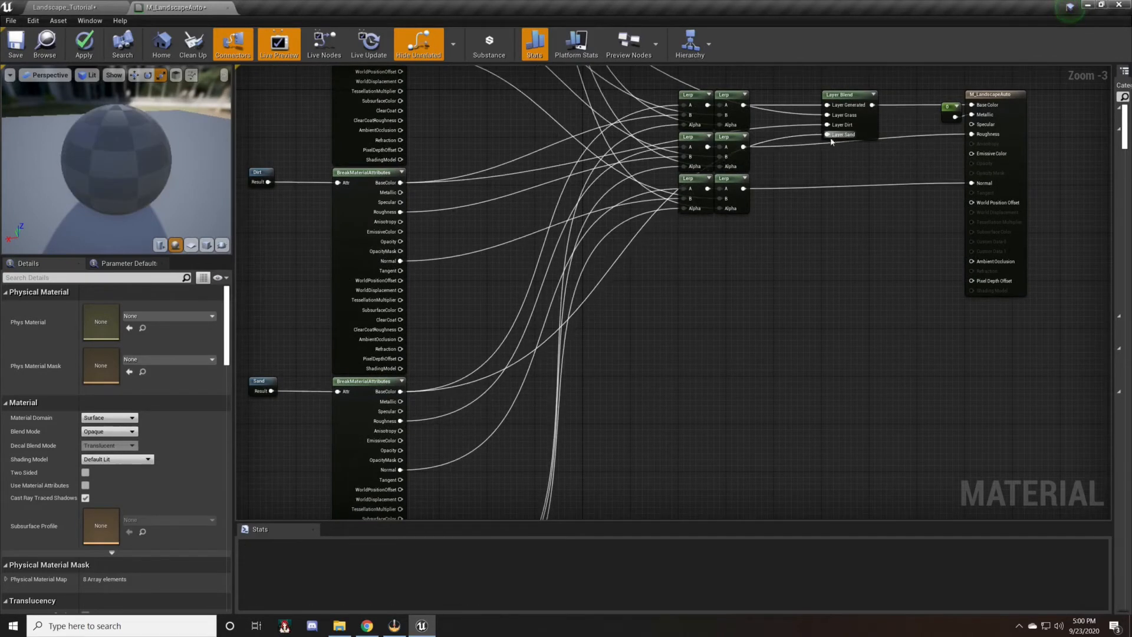
Duplicate the Layer Blend node twice and stack the copies directly beneath the original.
{"action": "right_click_drag", "start_coordinate": [779, 262], "coordinate": [670, 338]}
{"action": "left_click", "coordinate": [741, 176]}
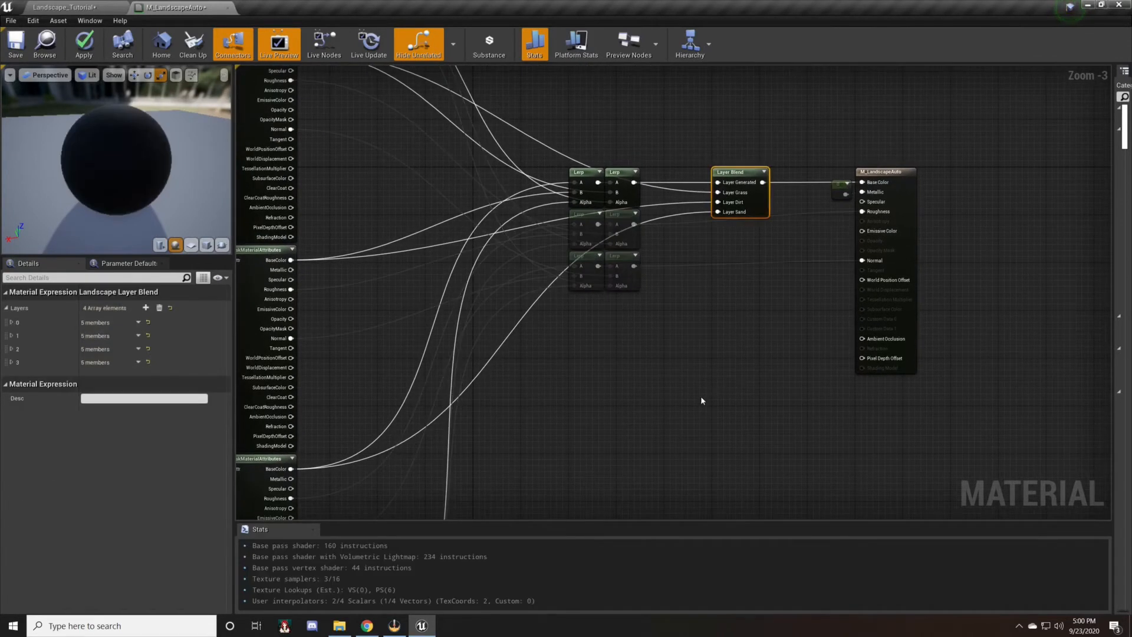
{"action": "key", "text": "ctrl+c"}
{"action": "key", "text": "ctrl+v"}
{"action": "key", "text": "ctrl+v"}
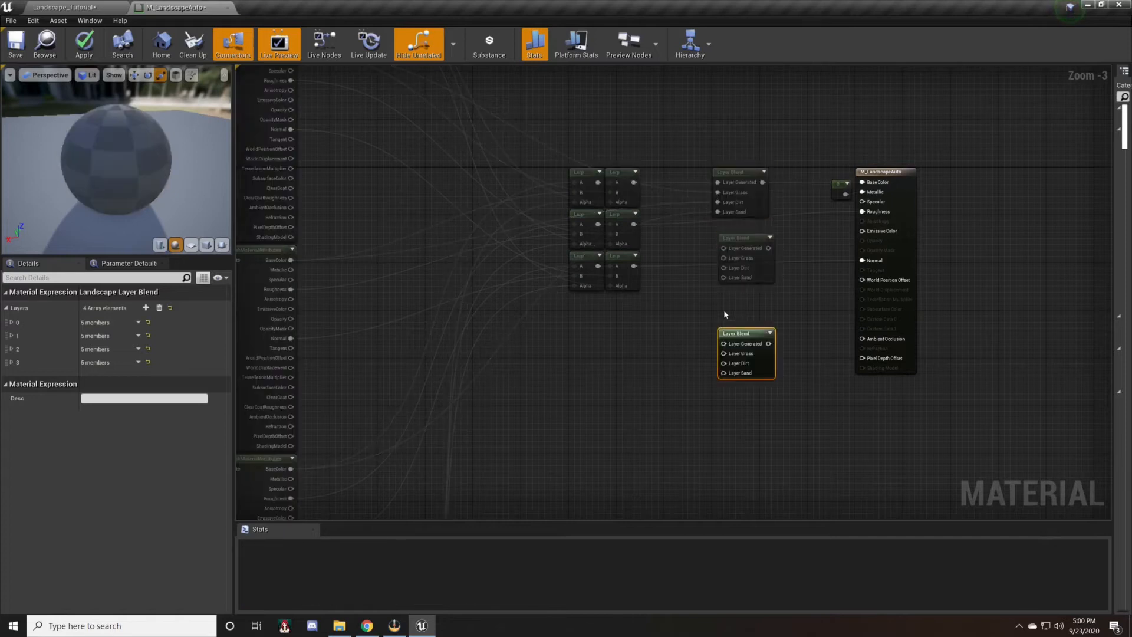
{"action": "left_click", "coordinate": [705, 327]}
{"action": "left_click_drag", "start_coordinate": [744, 237], "coordinate": [738, 220]}
{"action": "left_click_drag", "start_coordinate": [738, 339], "coordinate": [731, 280]}
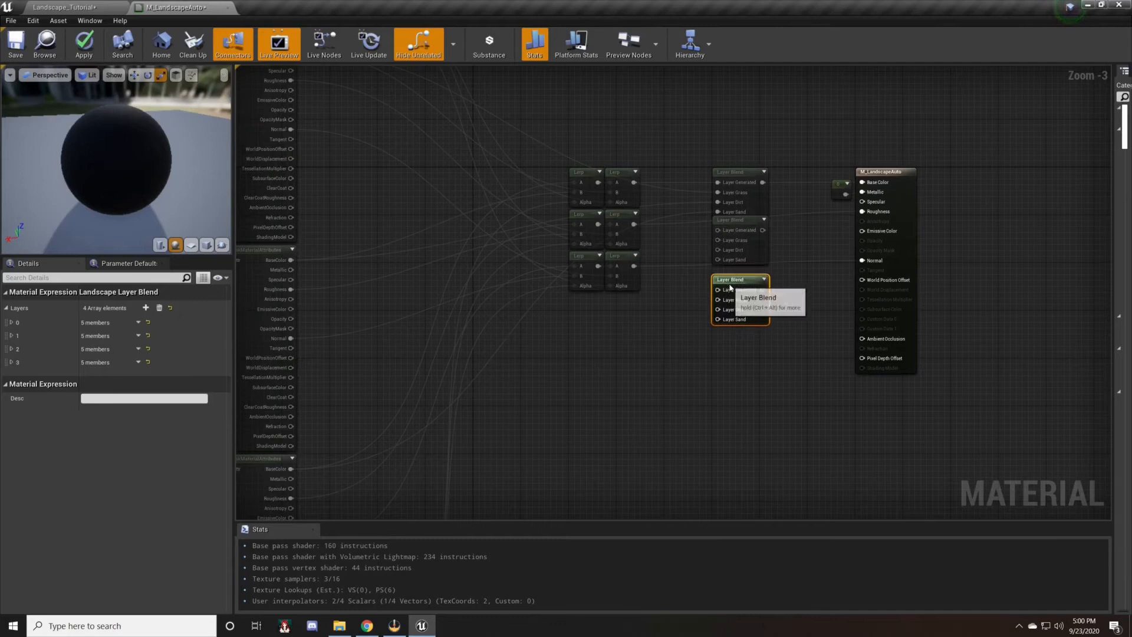
{"action": "left_click", "coordinate": [688, 302]}
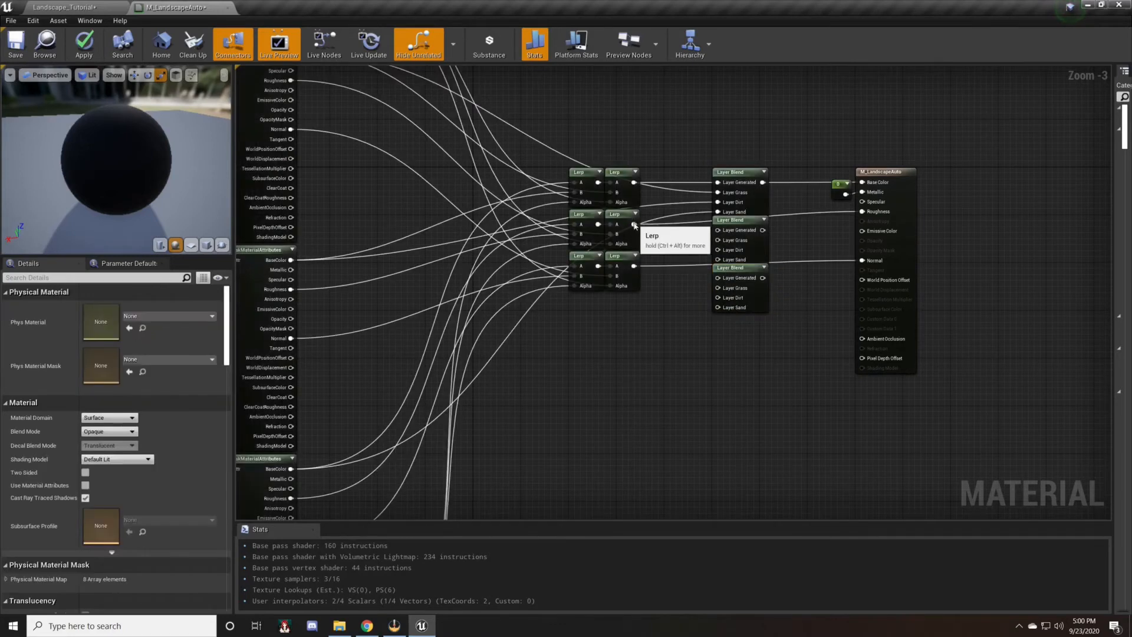
Route the roughness Lerp and the Grass, Dirt and Sand Roughness outputs through the second Layer Blend into the material's Roughness.
{"action": "left_click_drag", "start_coordinate": [633, 224], "coordinate": [866, 213]}
{"action": "right_click_drag", "start_coordinate": [698, 270], "coordinate": [806, 350]}
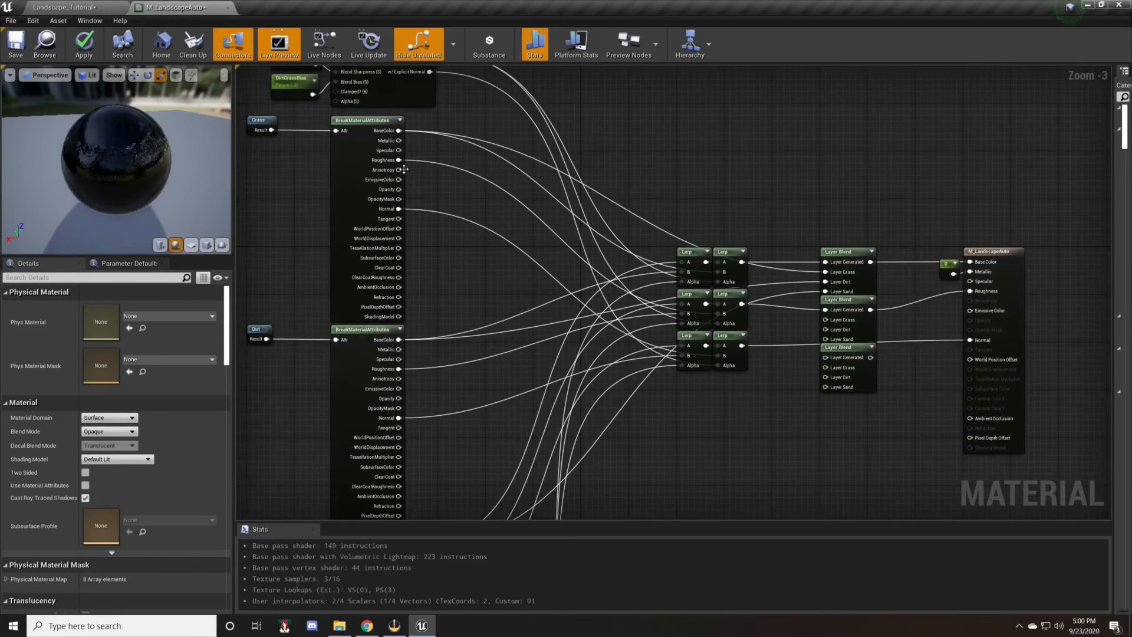
{"action": "left_click_drag", "start_coordinate": [398, 160], "coordinate": [826, 320]}
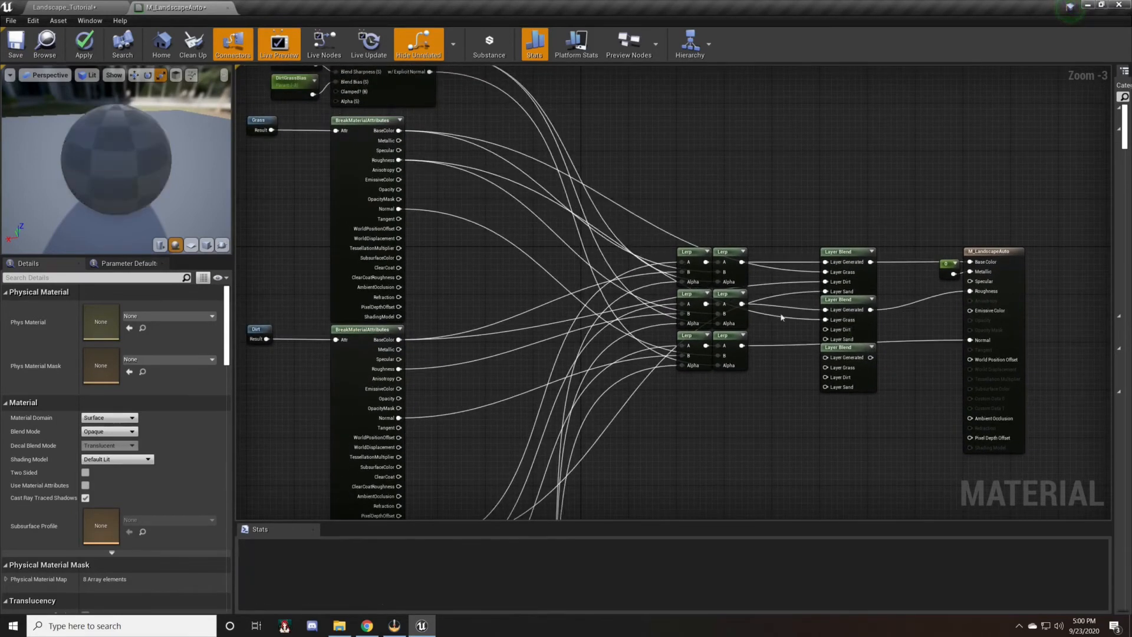
{"action": "left_click_drag", "start_coordinate": [399, 369], "coordinate": [826, 330]}
{"action": "right_click_drag", "start_coordinate": [548, 441], "coordinate": [522, 279]}
{"action": "left_click_drag", "start_coordinate": [374, 415], "coordinate": [802, 178]}
Route the normal Lerp into the third Layer Blend's Layer Generated input and that node's output into the material's Normal.
{"action": "right_click_drag", "start_coordinate": [851, 197], "coordinate": [755, 268]}
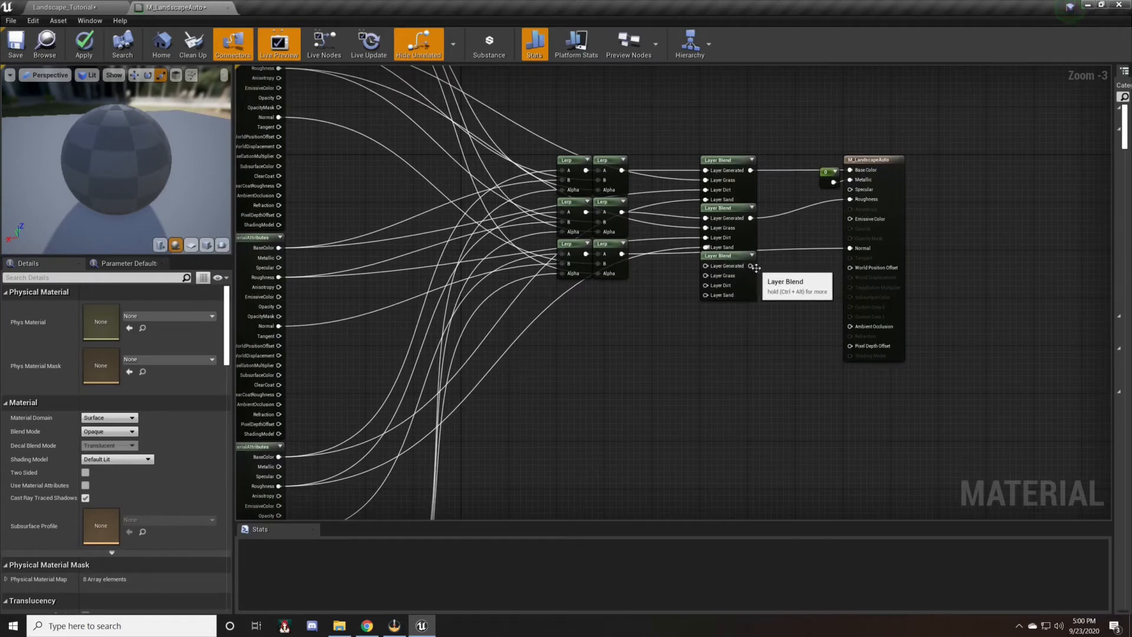
{"action": "left_click_drag", "start_coordinate": [750, 266], "coordinate": [853, 252]}
{"action": "left_click_drag", "start_coordinate": [623, 253], "coordinate": [719, 270]}
Connect the Normal outputs of the Sand, Dirt and Grass BreakMaterialAttributes nodes to their matching inputs on the third Layer Blend.
{"action": "right_click_drag", "start_coordinate": [634, 308], "coordinate": [660, 346]}
{"action": "right_click_drag", "start_coordinate": [512, 358], "coordinate": [527, 287]}
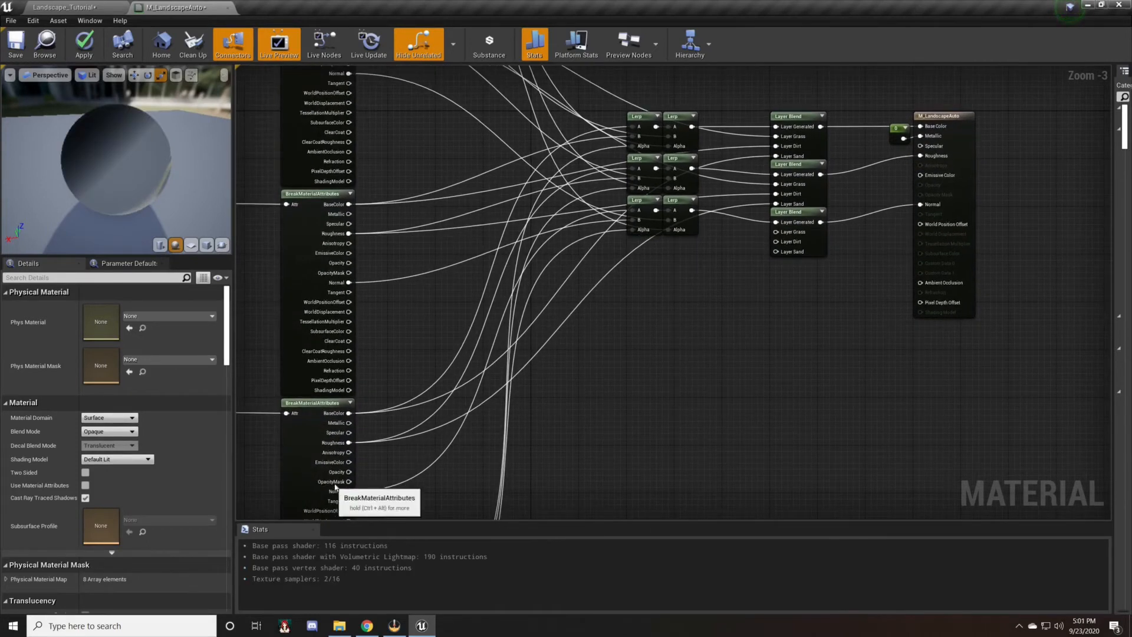
{"action": "right_click_drag", "start_coordinate": [390, 474], "coordinate": [385, 452]}
{"action": "left_click_drag", "start_coordinate": [350, 467], "coordinate": [770, 230]}
{"action": "left_click_drag", "start_coordinate": [343, 260], "coordinate": [770, 219]}
{"action": "right_click_drag", "start_coordinate": [586, 196], "coordinate": [527, 364]}
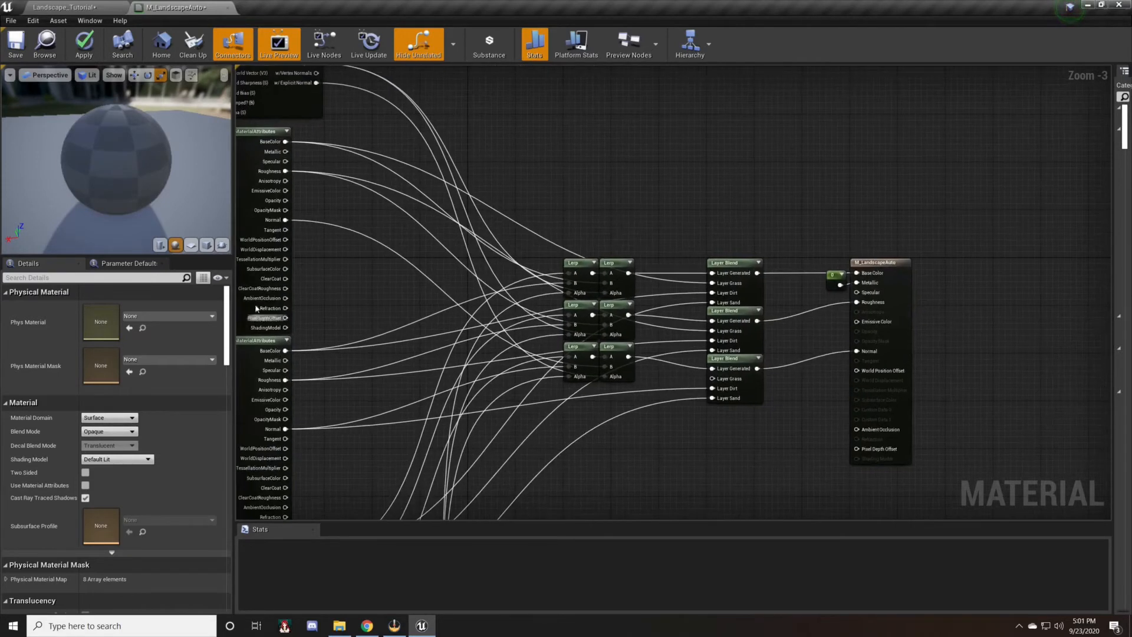
{"action": "left_click_drag", "start_coordinate": [285, 220], "coordinate": [724, 389]}
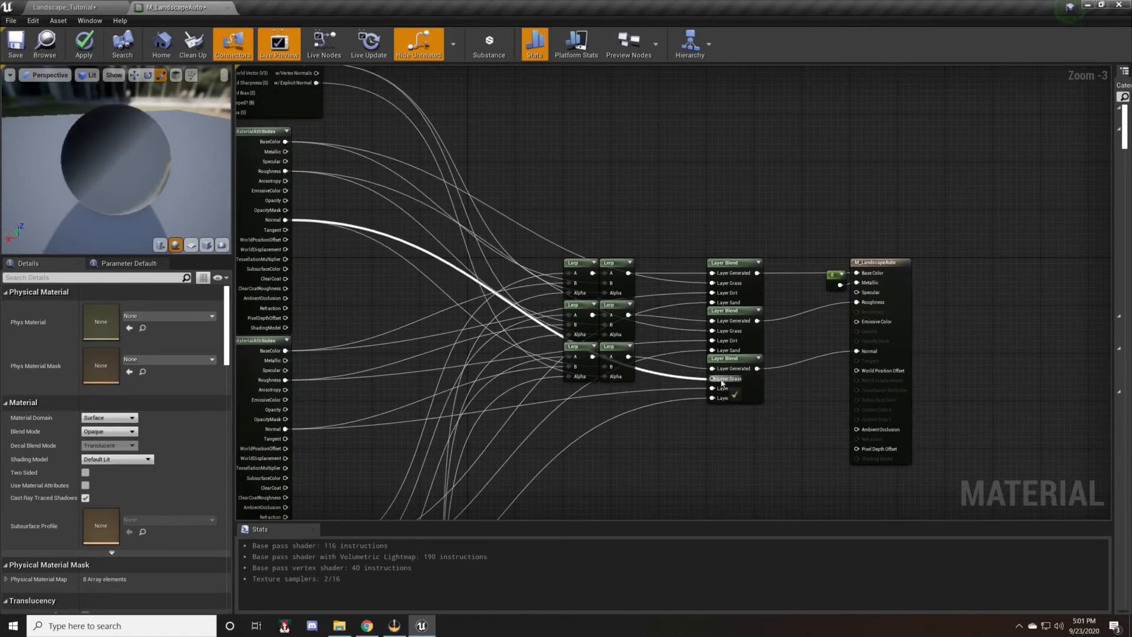
Deselect the nodes in the graph and save the M_LandscapeAuto material.
{"action": "scroll", "coordinate": [635, 295], "scroll_direction": "down", "scroll_amount": 2}
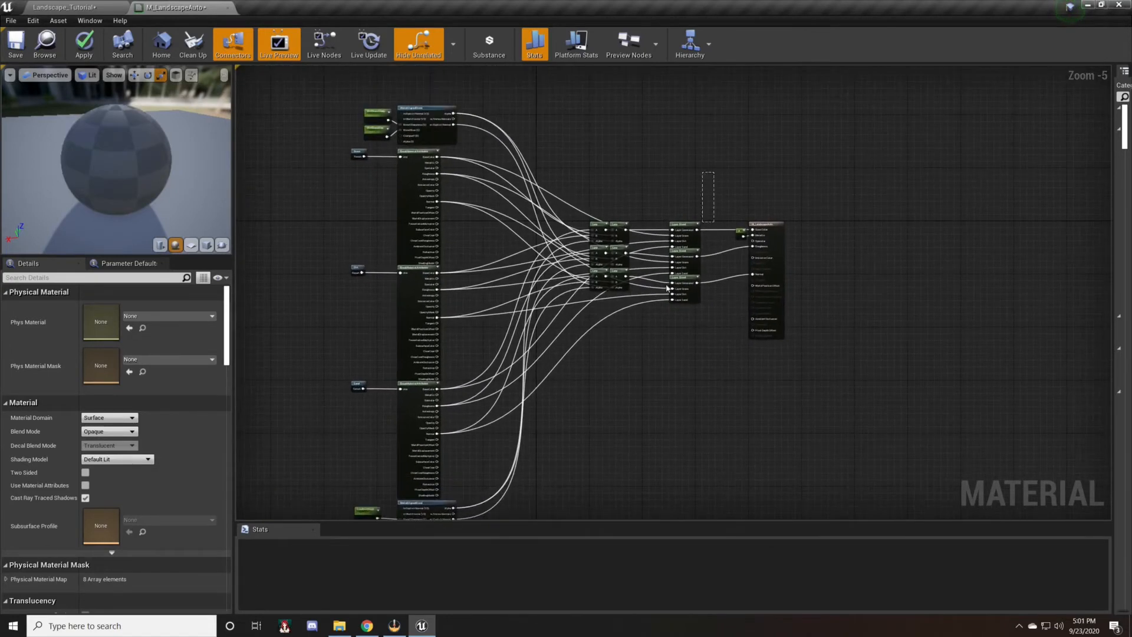
{"action": "left_click", "coordinate": [680, 294]}
{"action": "left_click", "coordinate": [742, 136]}
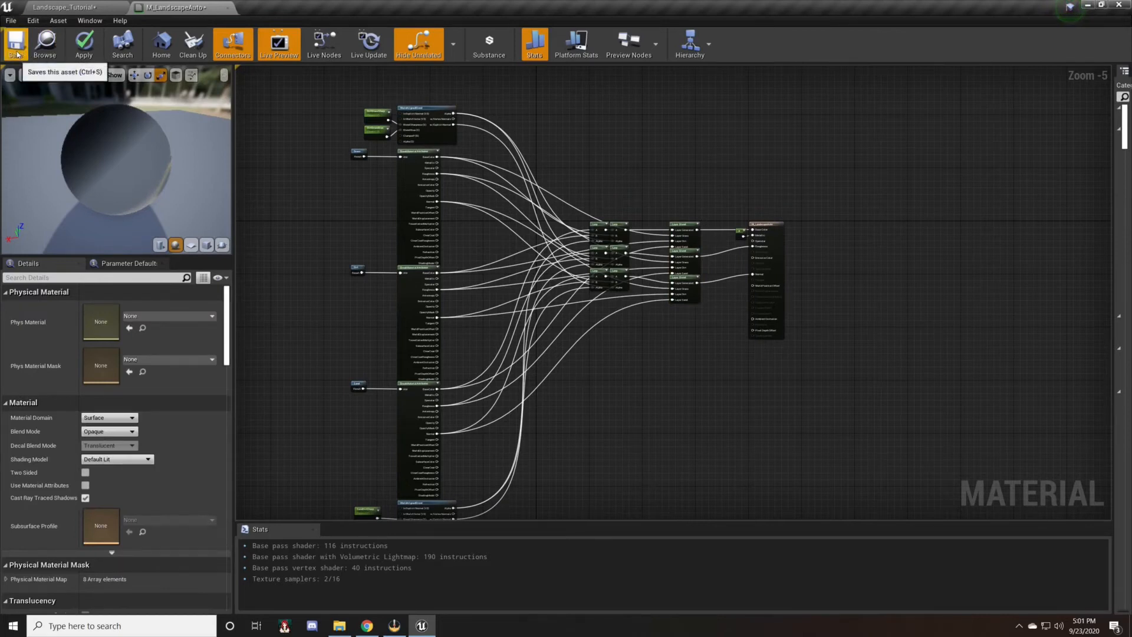
{"action": "left_click", "coordinate": [17, 54]}
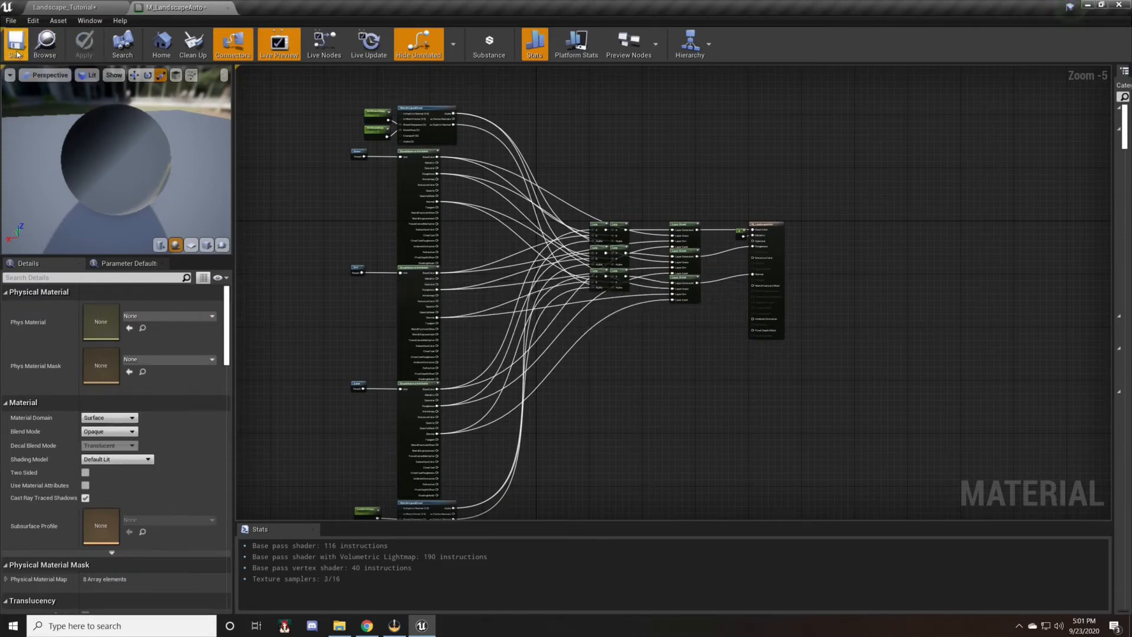
Return to the Landscape_Tutorial level, clear the landscape's material and assign M_LandscapeAuto_Inst to it.
{"action": "left_click", "coordinate": [70, 7]}
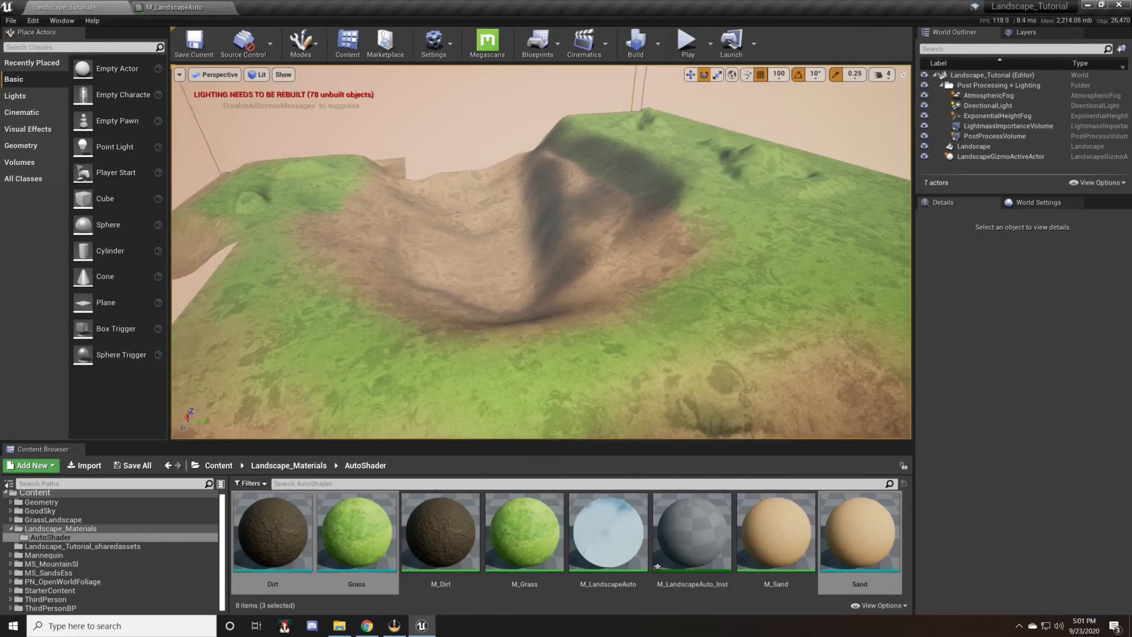
{"action": "left_click", "coordinate": [399, 259]}
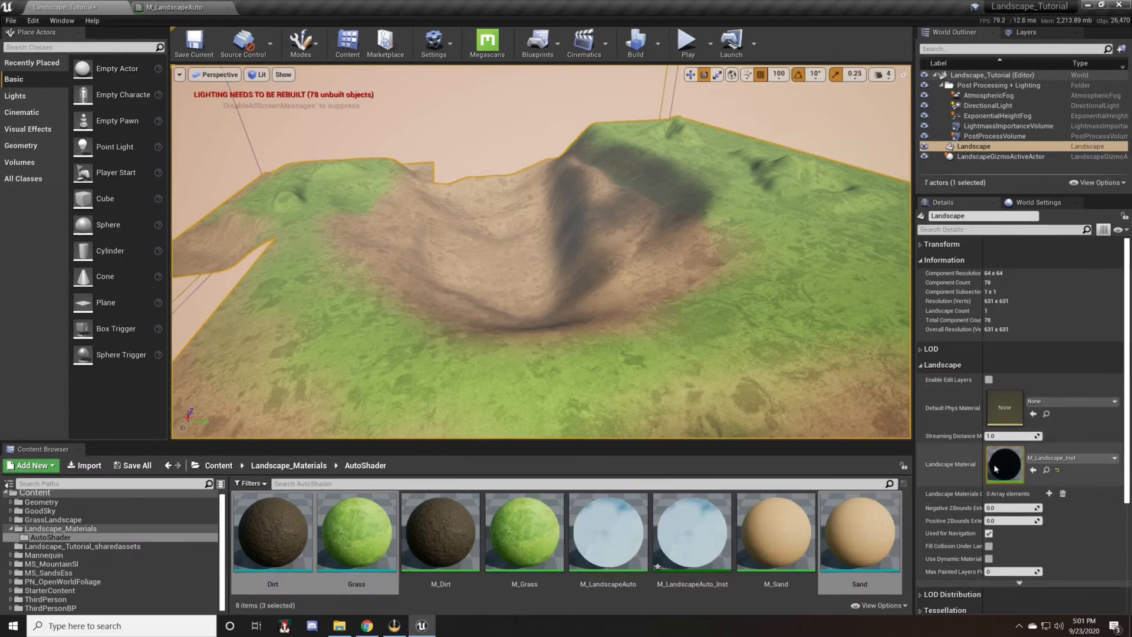
{"action": "left_click", "coordinate": [1071, 459]}
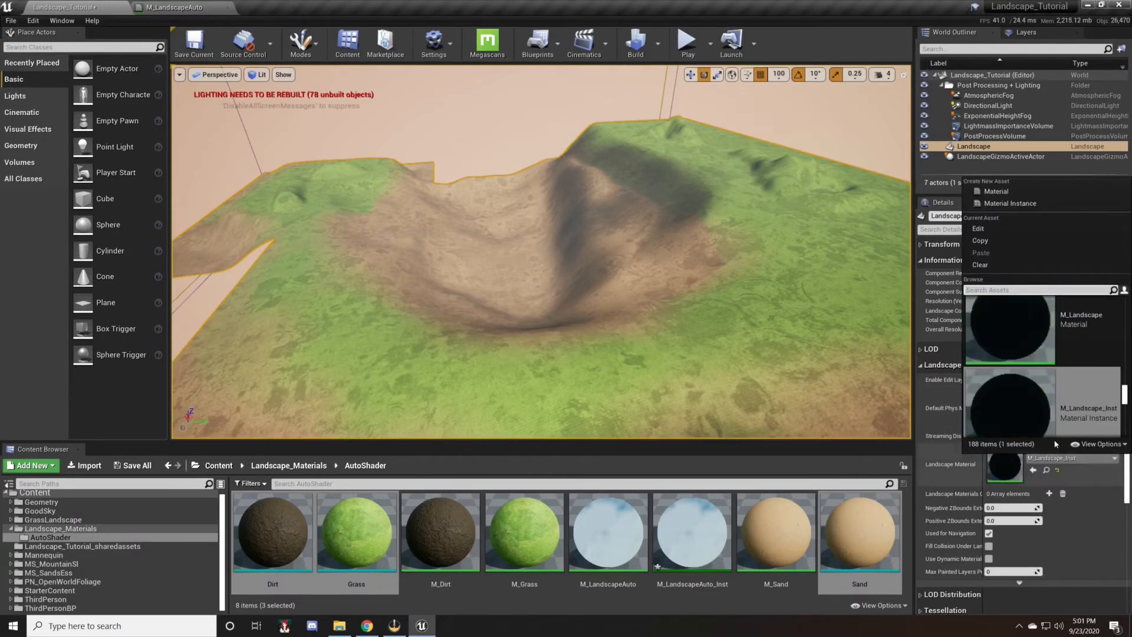
{"action": "left_click", "coordinate": [1010, 265]}
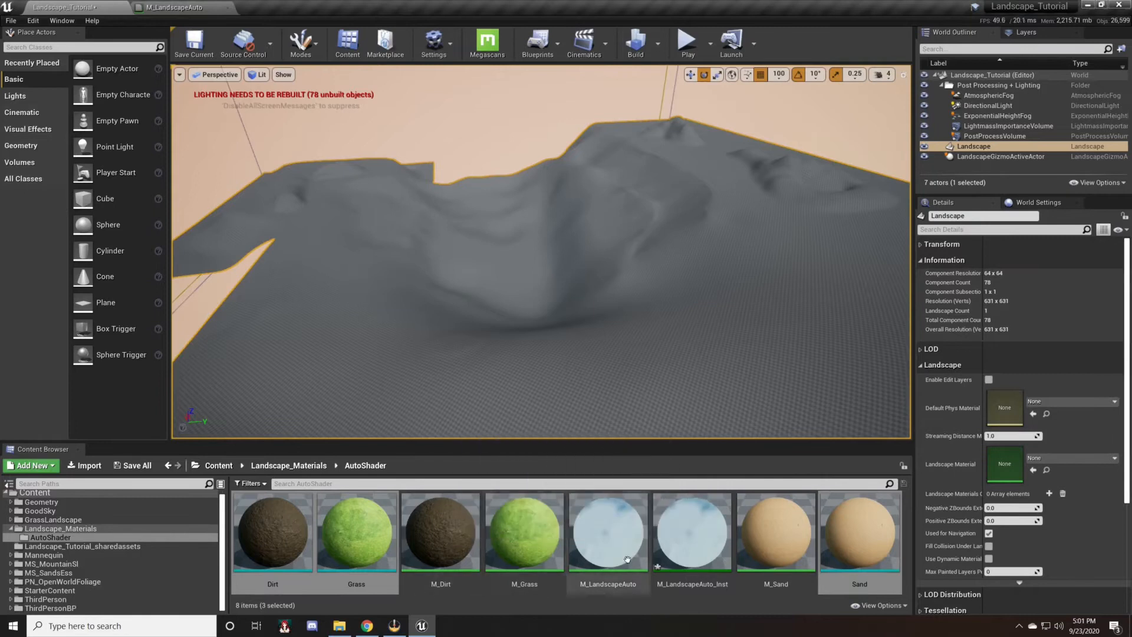
{"action": "left_click_drag", "start_coordinate": [692, 536], "coordinate": [1004, 458]}
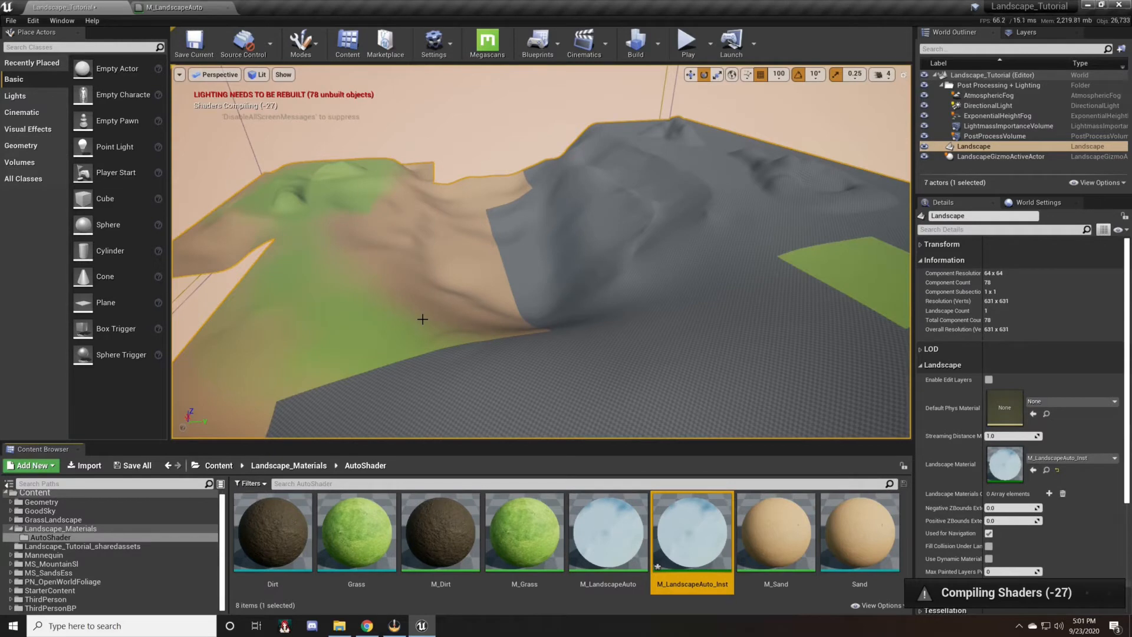
Switch to painting in Landscape mode and move the Generated layer to the top of the target layers.
{"action": "right_click_drag", "start_coordinate": [454, 269], "coordinate": [428, 241]}
{"action": "key", "text": "w"}
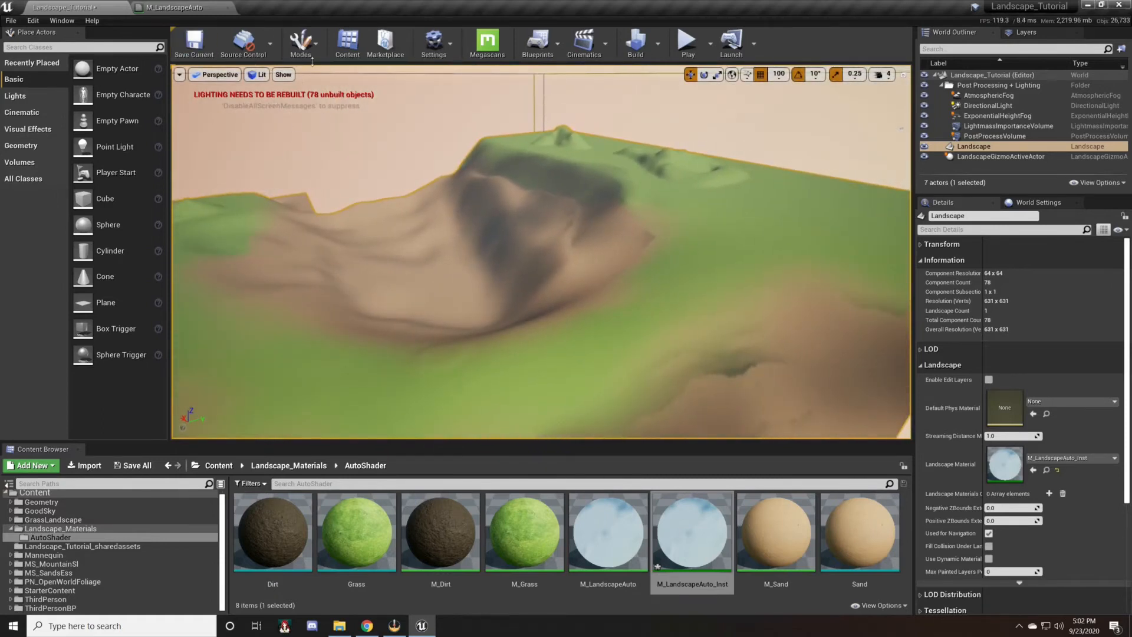
{"action": "left_click", "coordinate": [302, 44]}
{"action": "left_click", "coordinate": [317, 92]}
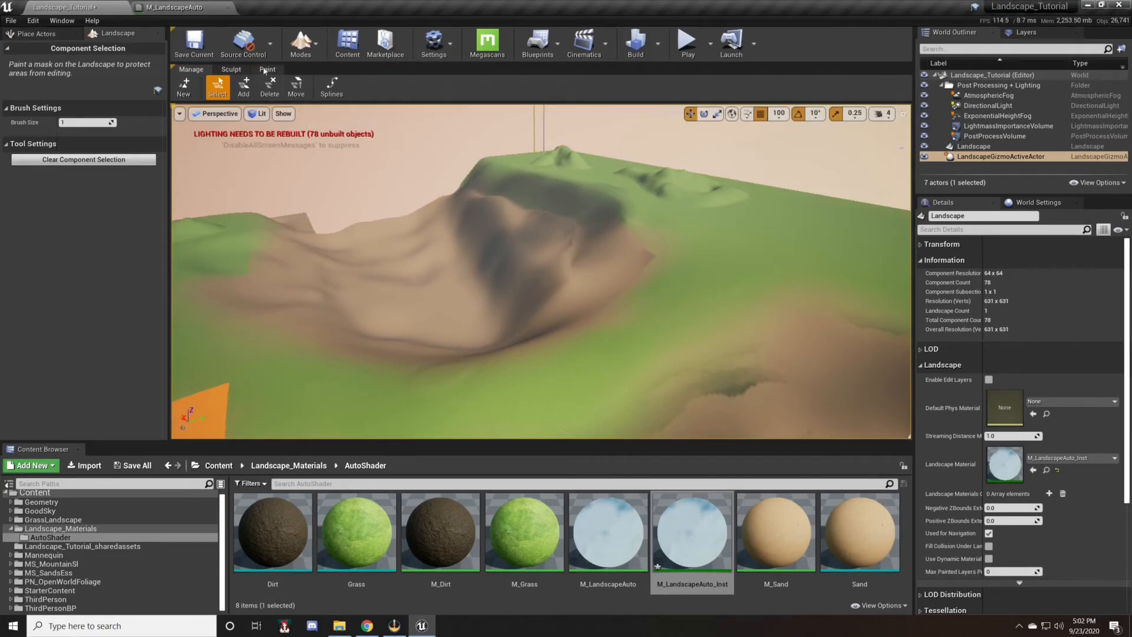
{"action": "left_click", "coordinate": [266, 69]}
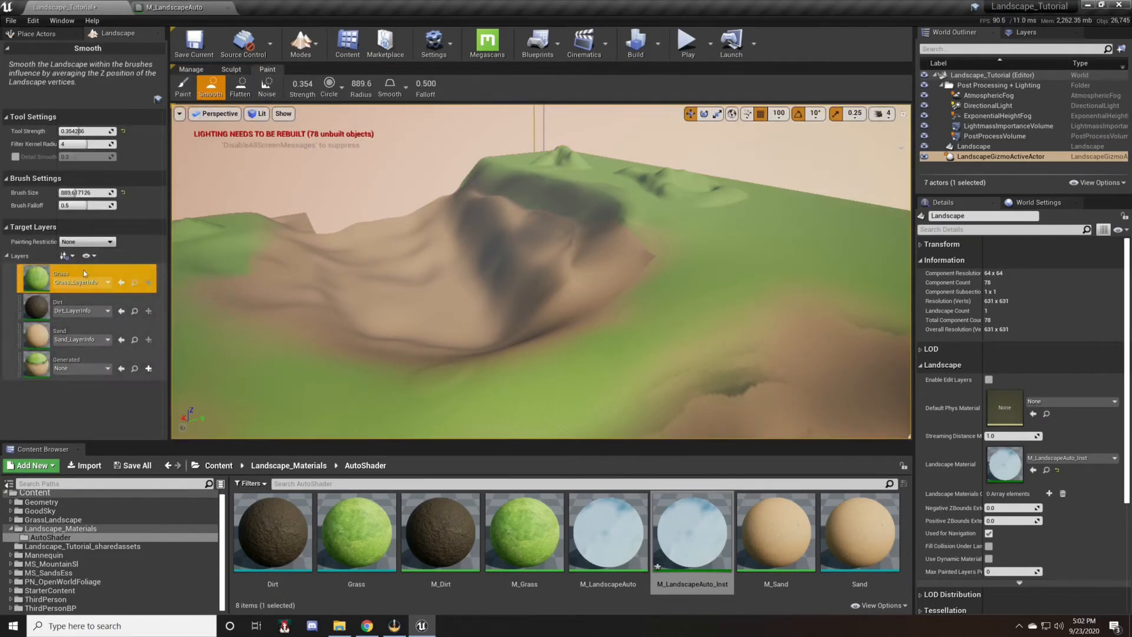
{"action": "left_click_drag", "start_coordinate": [65, 361], "coordinate": [84, 270]}
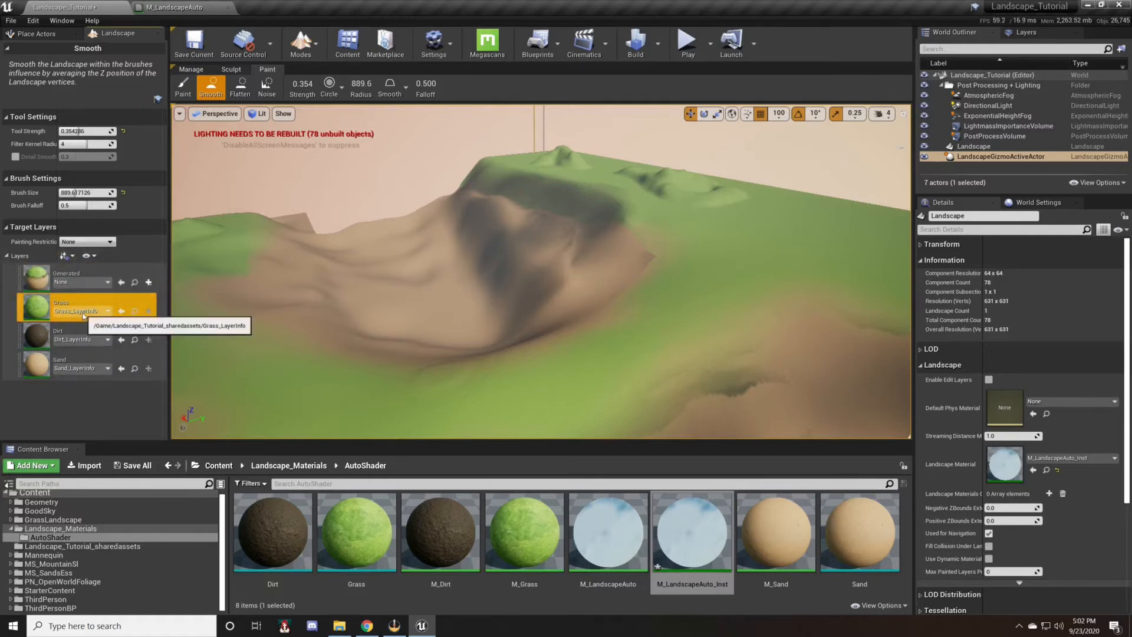
Clear the Grass and Dirt layers from the landscape and fill the whole landscape with the Generated layer.
{"action": "left_click", "coordinate": [84, 315]}
{"action": "left_click", "coordinate": [106, 301]}
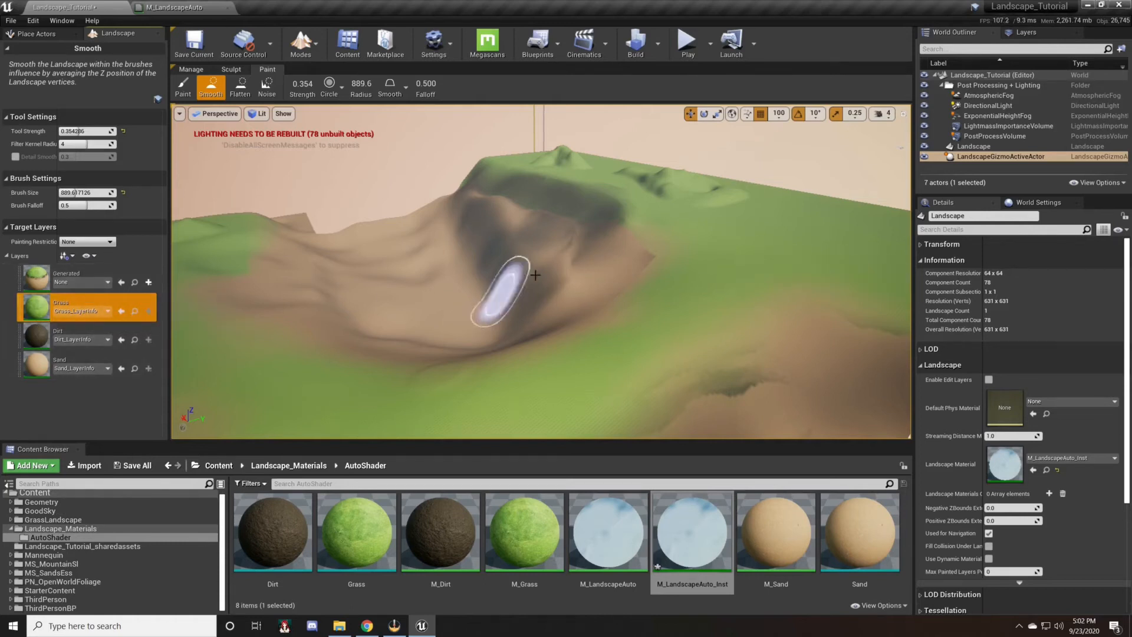
{"action": "right_click", "coordinate": [92, 302]}
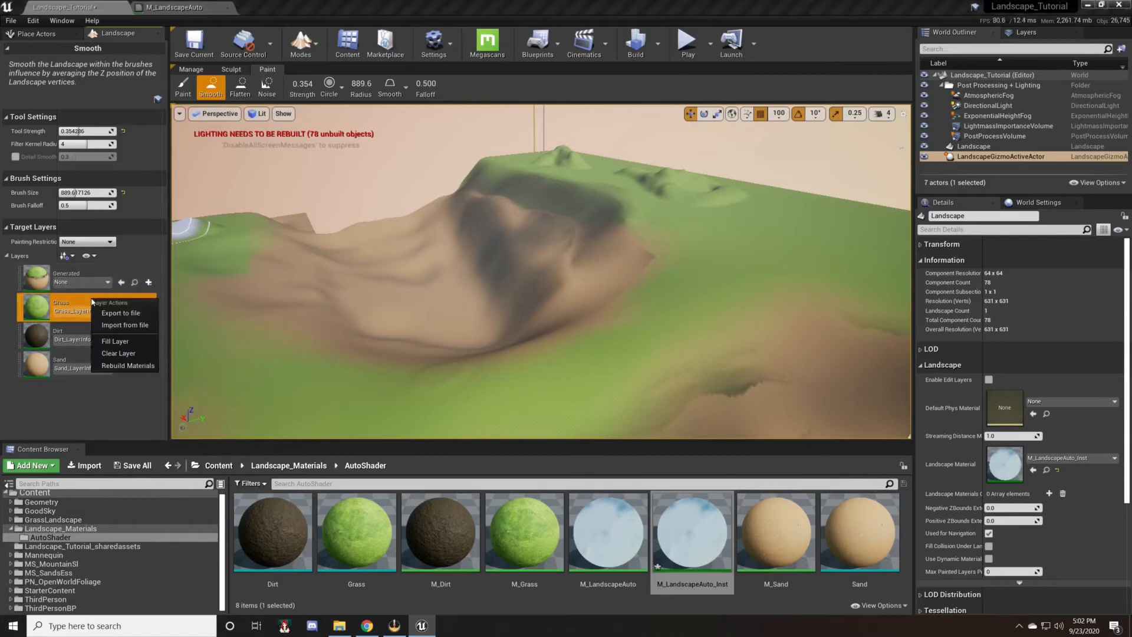
{"action": "left_click", "coordinate": [126, 352]}
{"action": "right_click", "coordinate": [92, 326]}
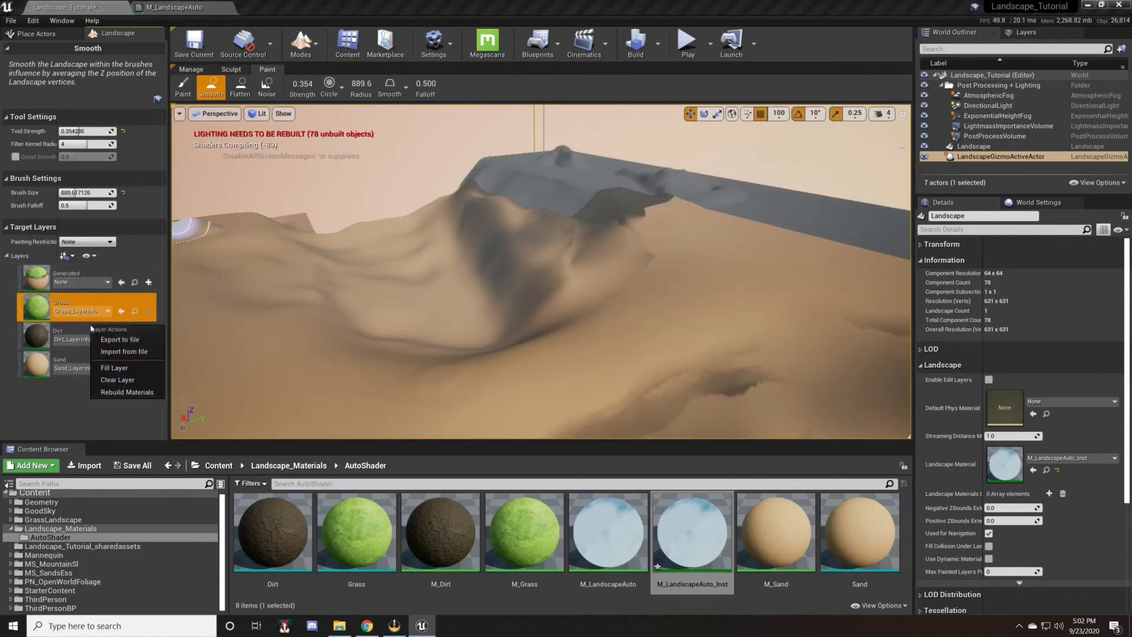
{"action": "left_click", "coordinate": [124, 383]}
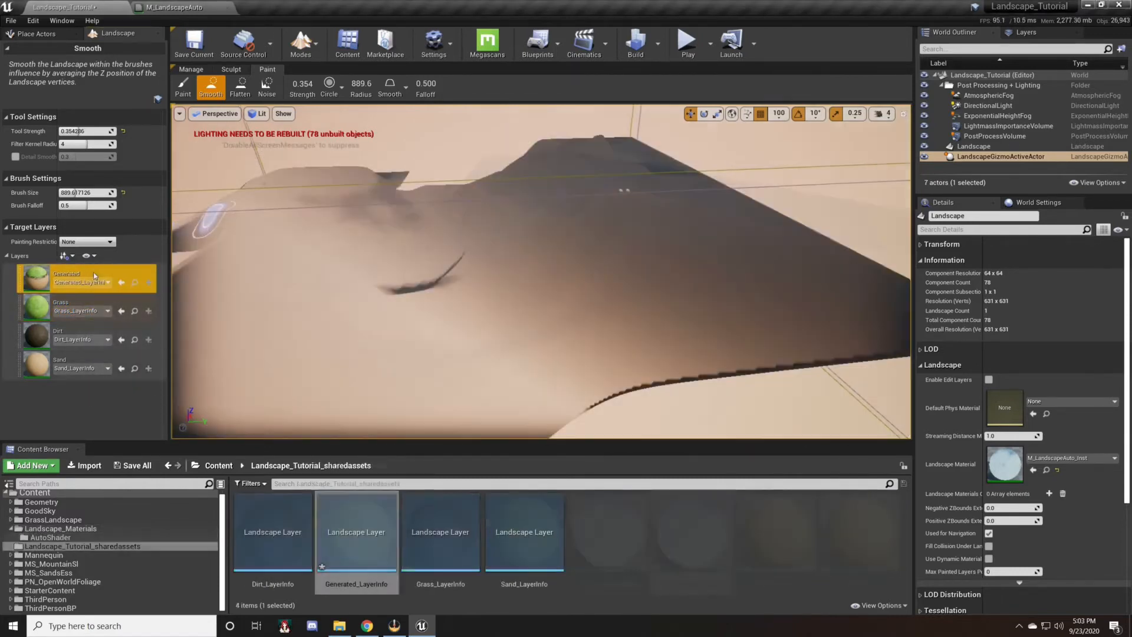
{"action": "right_click", "coordinate": [90, 272]}
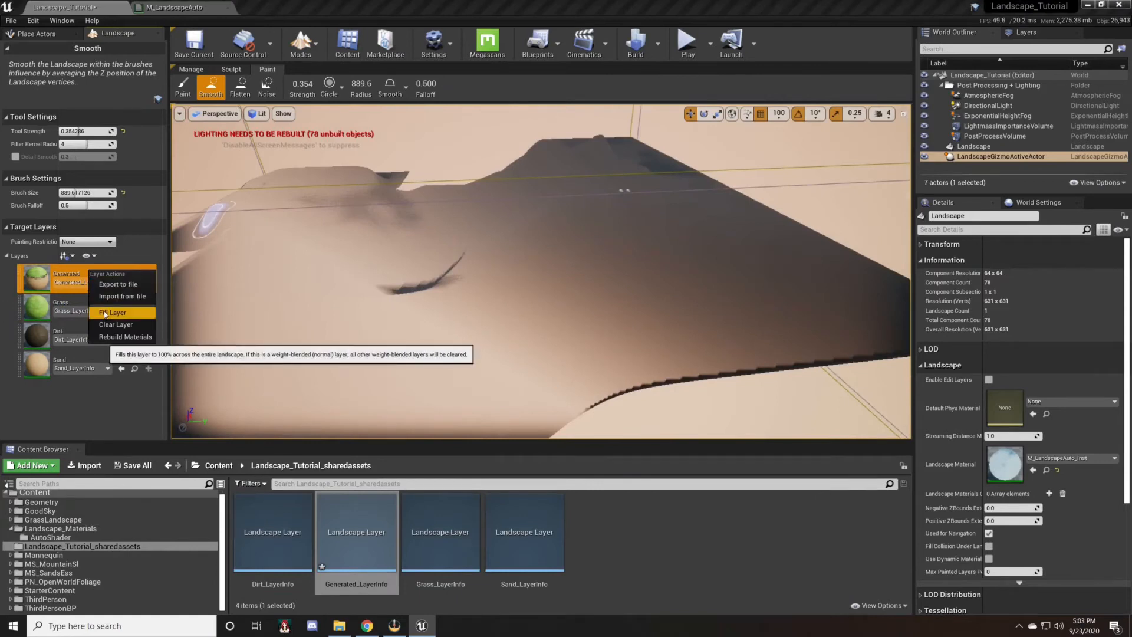
{"action": "left_click", "coordinate": [102, 313]}
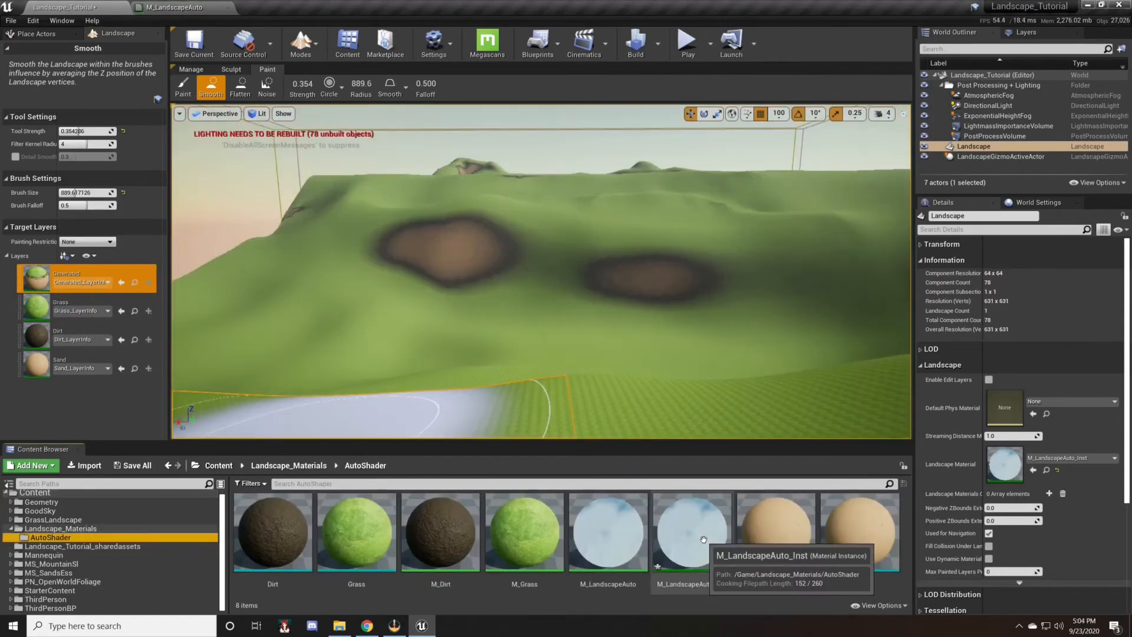
Open M_LandscapeAuto_Inst and enable the DirtGrassBias, DirtGrassSharp, SandDirtBias and SandDirtSharp parameter overrides.
{"action": "double_click", "coordinate": [704, 540]}
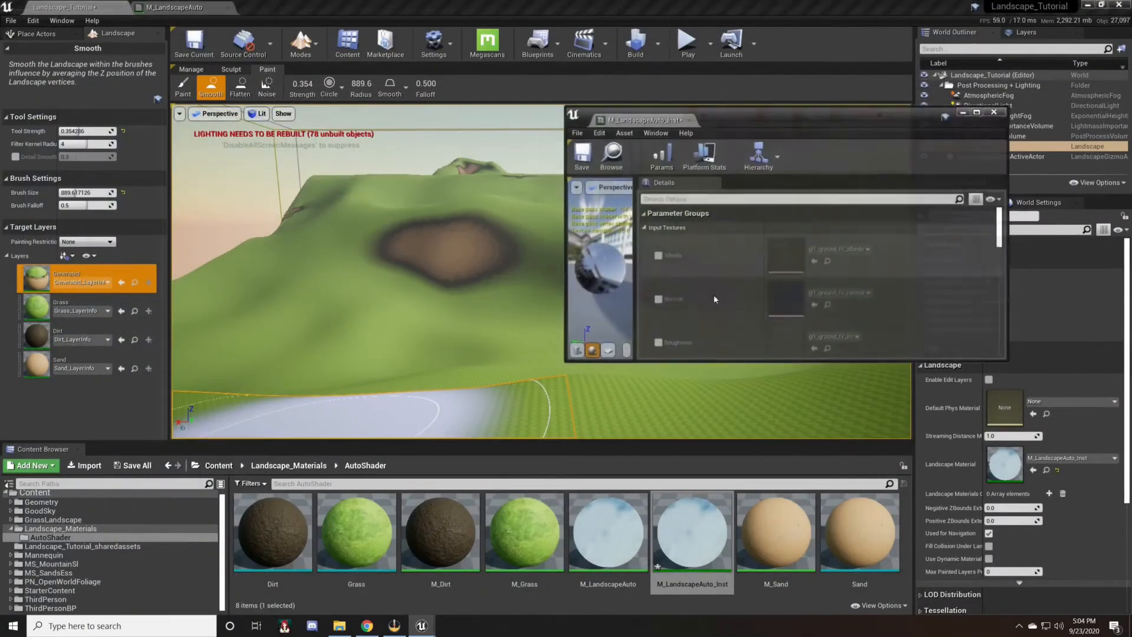
{"action": "scroll", "coordinate": [739, 328], "scroll_direction": "down", "scroll_amount": 5}
{"action": "scroll", "coordinate": [739, 328], "scroll_direction": "down", "scroll_amount": 6}
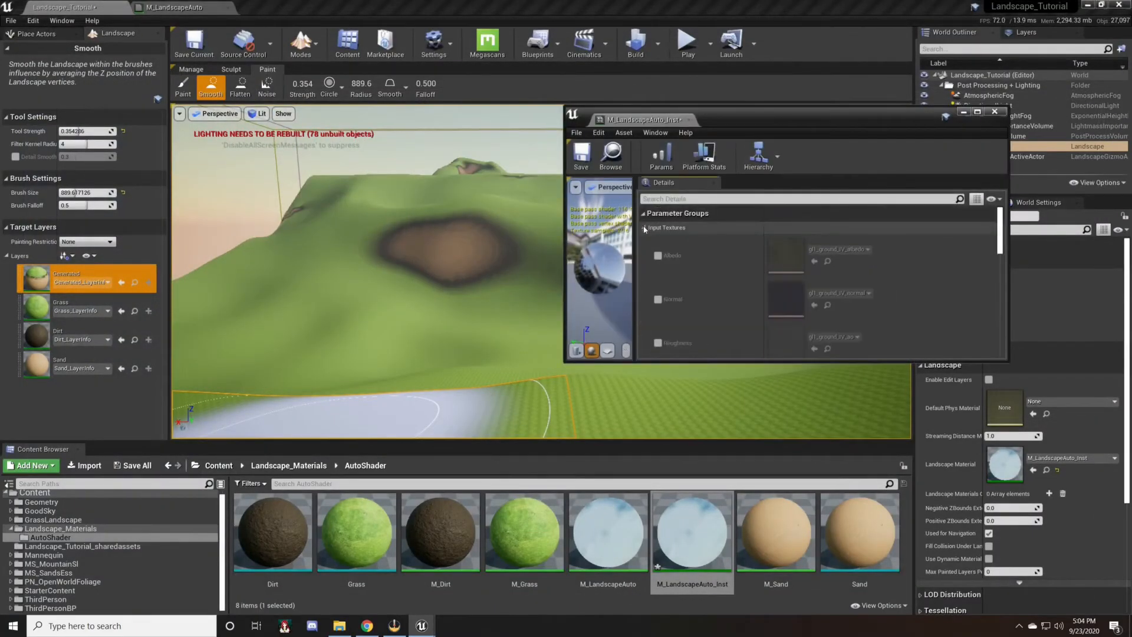
{"action": "left_click", "coordinate": [658, 242]}
{"action": "left_click", "coordinate": [658, 229]}
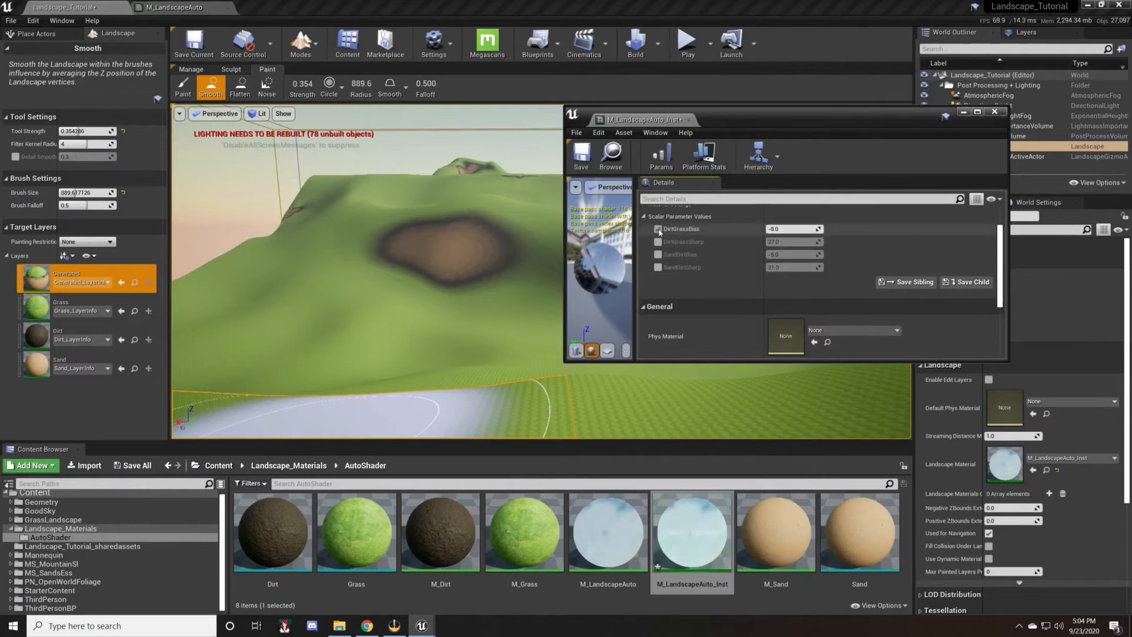
{"action": "scroll", "coordinate": [678, 251], "scroll_direction": "up", "scroll_amount": 2}
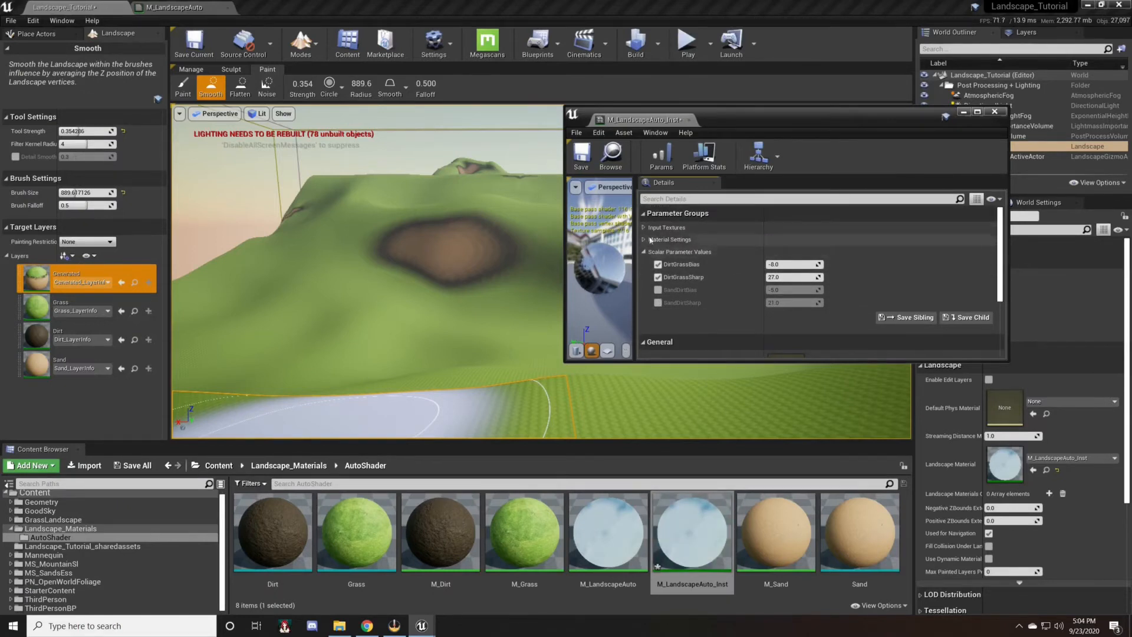
{"action": "left_click", "coordinate": [658, 289]}
{"action": "left_click", "coordinate": [658, 303]}
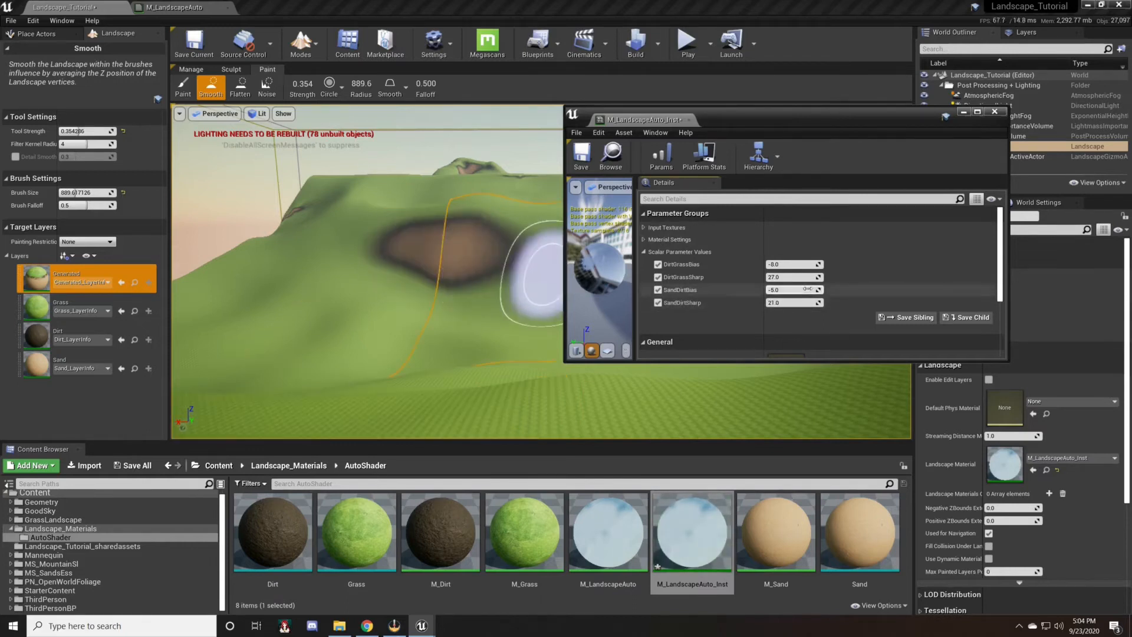
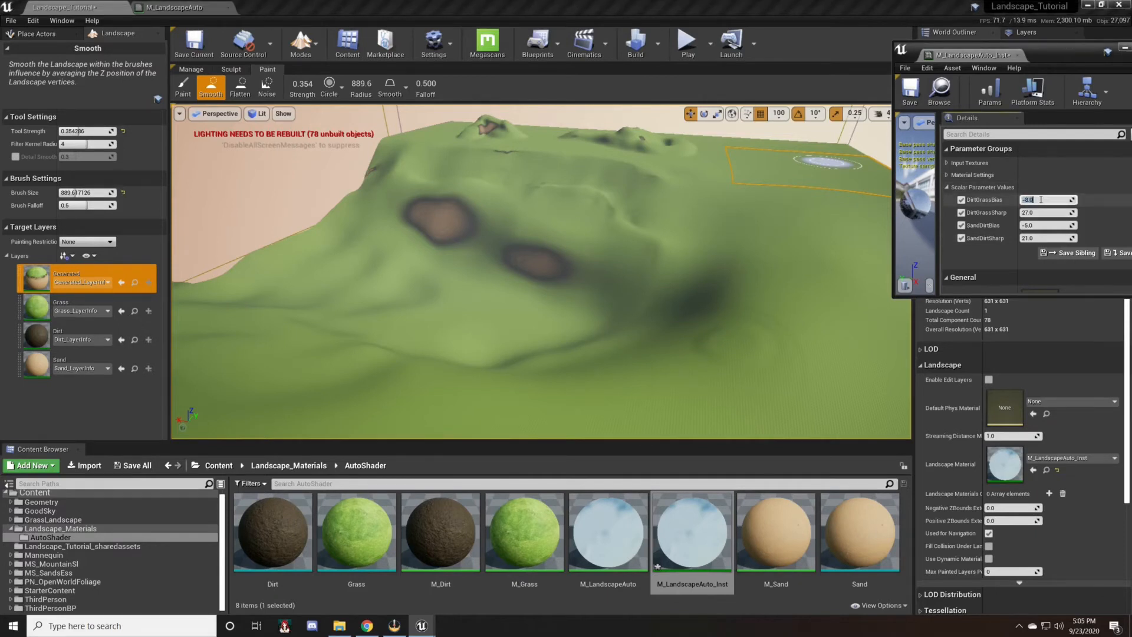
Try DirtGrassBias at -15, settle on -11 with SandDirtBias at -8, and inspect the blending on the slopes.
{"action": "key", "text": "Return"}
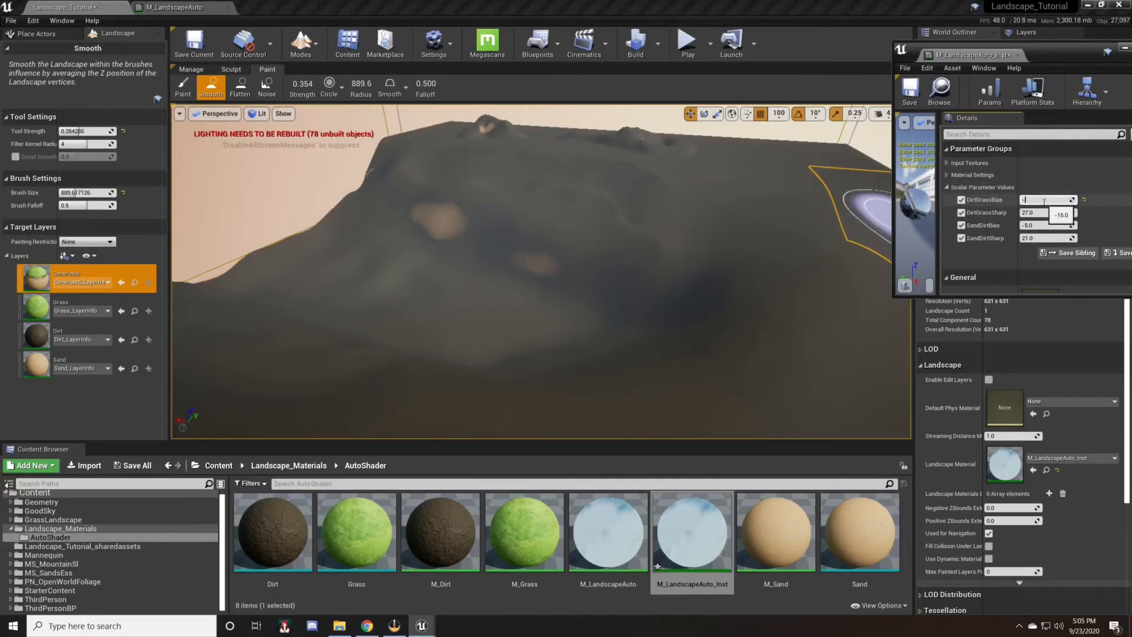
{"action": "key", "text": "Return"}
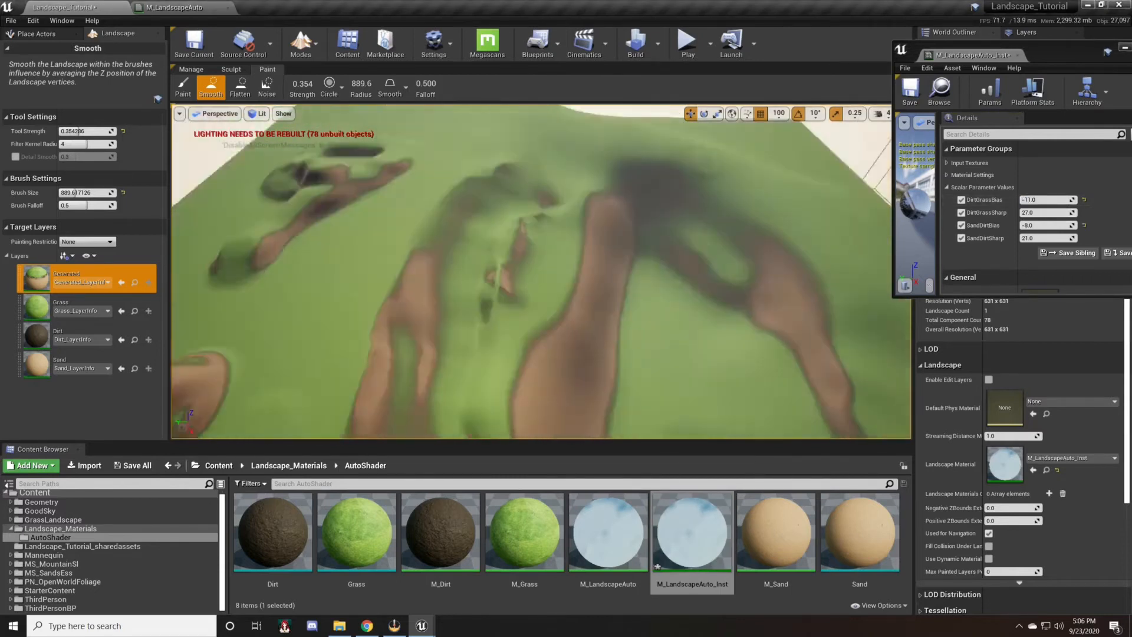
{"action": "mouse_move", "coordinate": [826, 251]}
{"action": "right_mouse_down"}
{"action": "mouse_move", "coordinate": [655, 153]}
{"action": "mouse_move", "coordinate": [690, 236]}
{"action": "mouse_move", "coordinate": [749, 183]}
{"action": "mouse_move", "coordinate": [784, 207]}
{"action": "mouse_move", "coordinate": [838, 182]}
{"action": "mouse_move", "coordinate": [885, 236]}
{"action": "mouse_move", "coordinate": [855, 266]}
{"action": "mouse_move", "coordinate": [784, 248]}
{"action": "mouse_move", "coordinate": [767, 218]}
{"action": "mouse_move", "coordinate": [731, 236]}
{"action": "mouse_move", "coordinate": [696, 218]}
{"action": "mouse_move", "coordinate": [731, 183]}
{"action": "mouse_move", "coordinate": [702, 218]}
{"action": "mouse_move", "coordinate": [731, 254]}
{"action": "mouse_move", "coordinate": [719, 242]}
{"action": "mouse_move", "coordinate": [590, 230]}
{"action": "mouse_move", "coordinate": [468, 253]}
{"action": "right_mouse_up"}
{"action": "mouse_move", "coordinate": [593, 227]}
{"action": "right_mouse_down"}
{"action": "mouse_move", "coordinate": [690, 236]}
{"action": "mouse_move", "coordinate": [649, 283]}
{"action": "mouse_move", "coordinate": [593, 227]}
{"action": "mouse_move", "coordinate": [625, 272]}
{"action": "mouse_move", "coordinate": [607, 259]}
{"action": "right_mouse_up"}
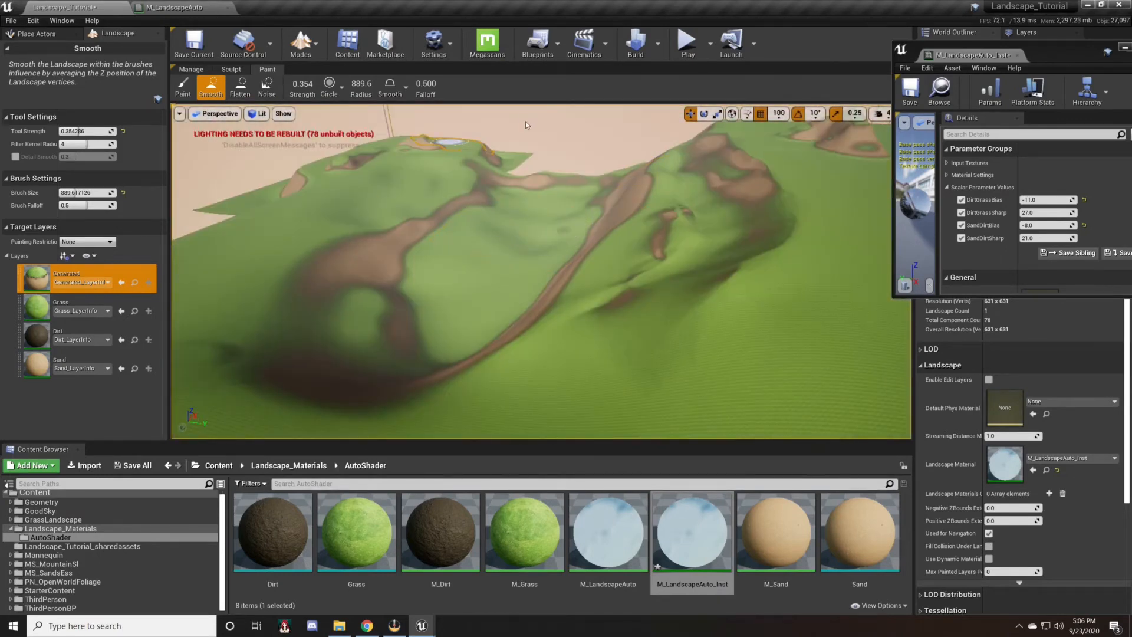
Return to the M_LandscapeAuto material graph, save the M_LandscapeAuto_Inst instance and close its editor.
{"action": "left_click", "coordinate": [174, 8]}
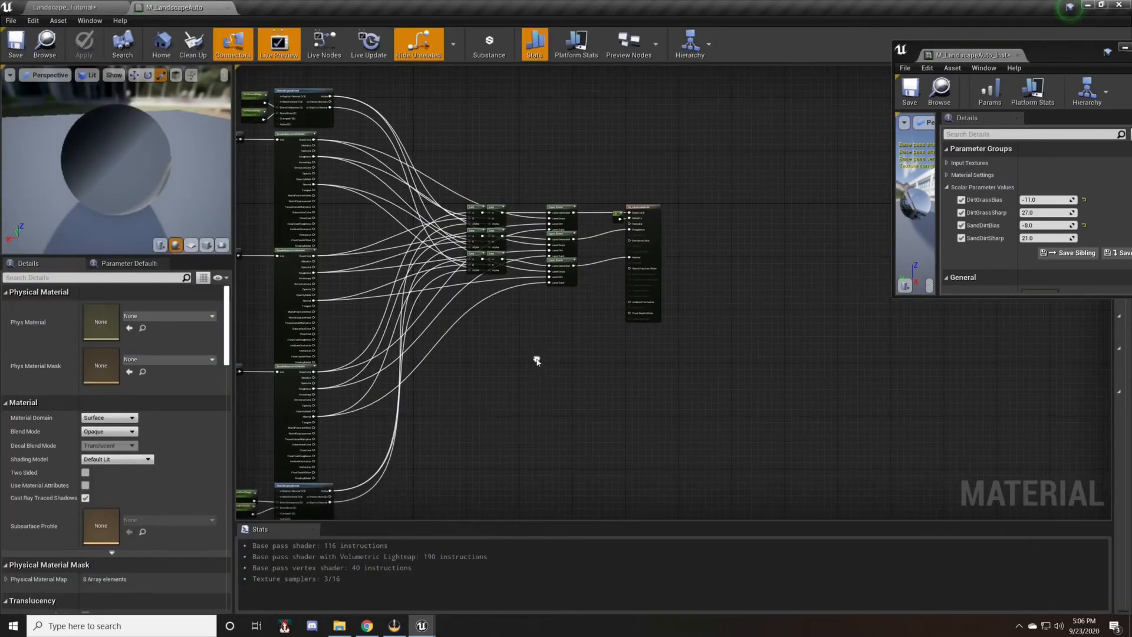
{"action": "left_click", "coordinate": [921, 98]}
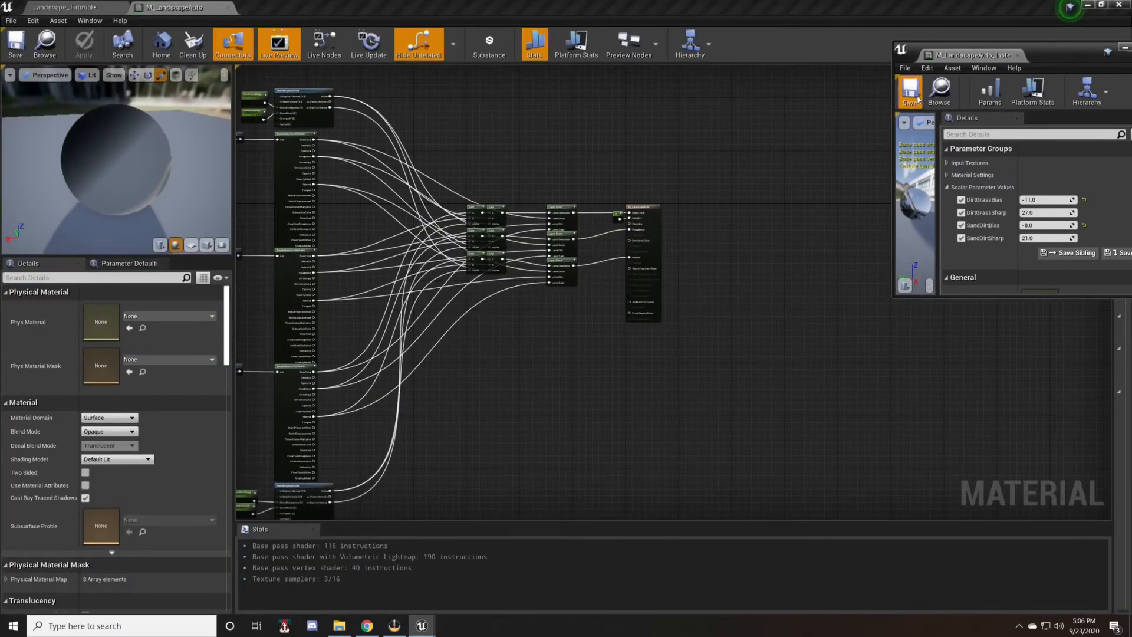
{"action": "left_click", "coordinate": [1018, 56]}
Add a LandscapeGrassOutput node in the empty graph area below the main material node.
{"action": "scroll", "coordinate": [753, 187], "scroll_direction": "down", "scroll_amount": 1}
{"action": "scroll", "coordinate": [614, 306], "scroll_direction": "up", "scroll_amount": 1}
{"action": "right_click_drag", "start_coordinate": [614, 305], "coordinate": [526, 272]}
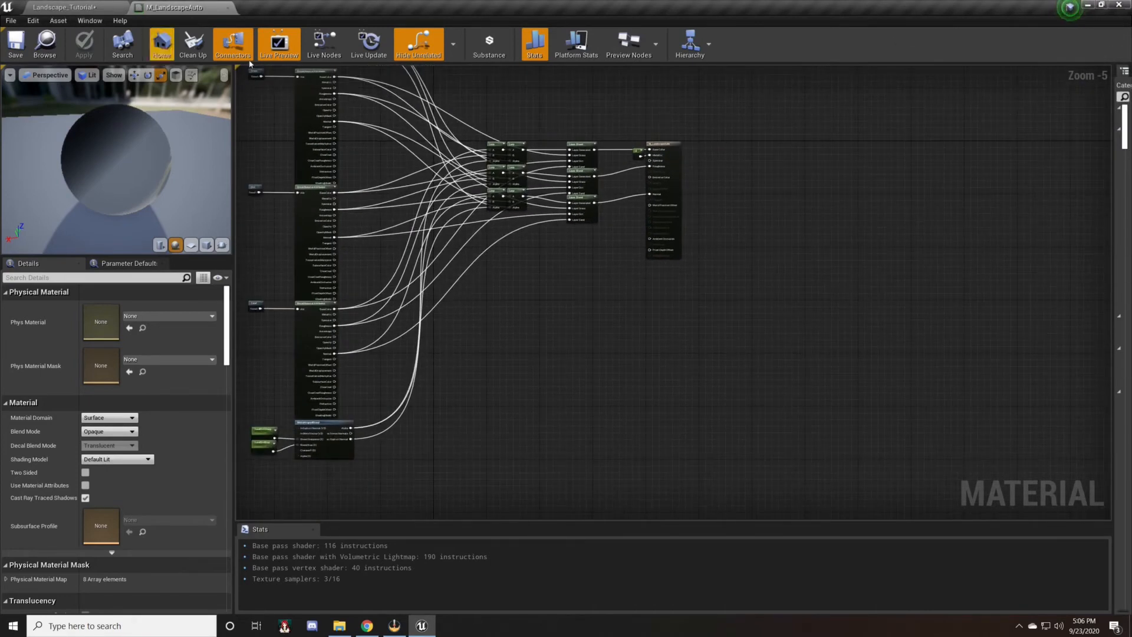
{"action": "right_click", "coordinate": [626, 314]}
{"action": "scroll", "coordinate": [626, 315], "scroll_direction": "down", "scroll_amount": 10}
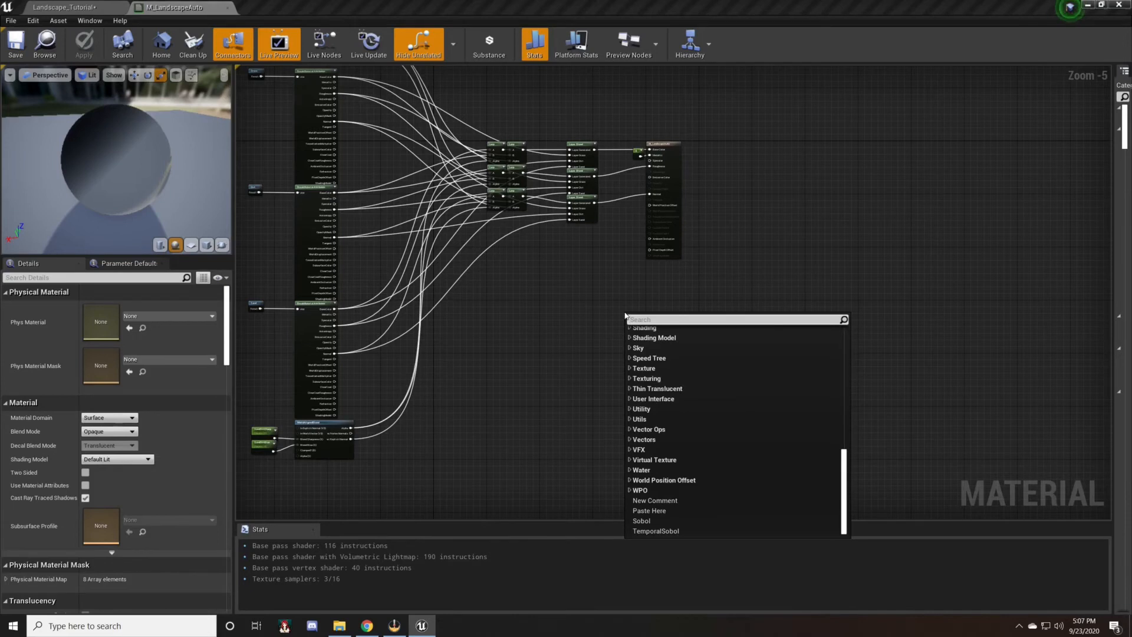
{"action": "type", "text": "grass"}
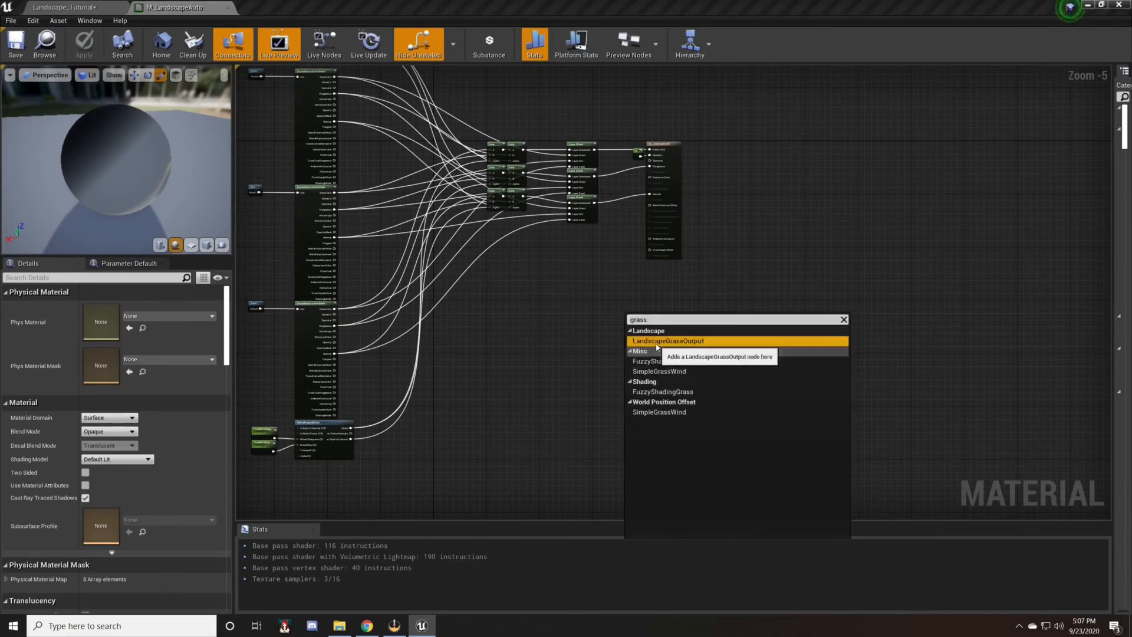
{"action": "left_click", "coordinate": [654, 342]}
{"action": "scroll", "coordinate": [472, 400], "scroll_direction": "up", "scroll_amount": 3}
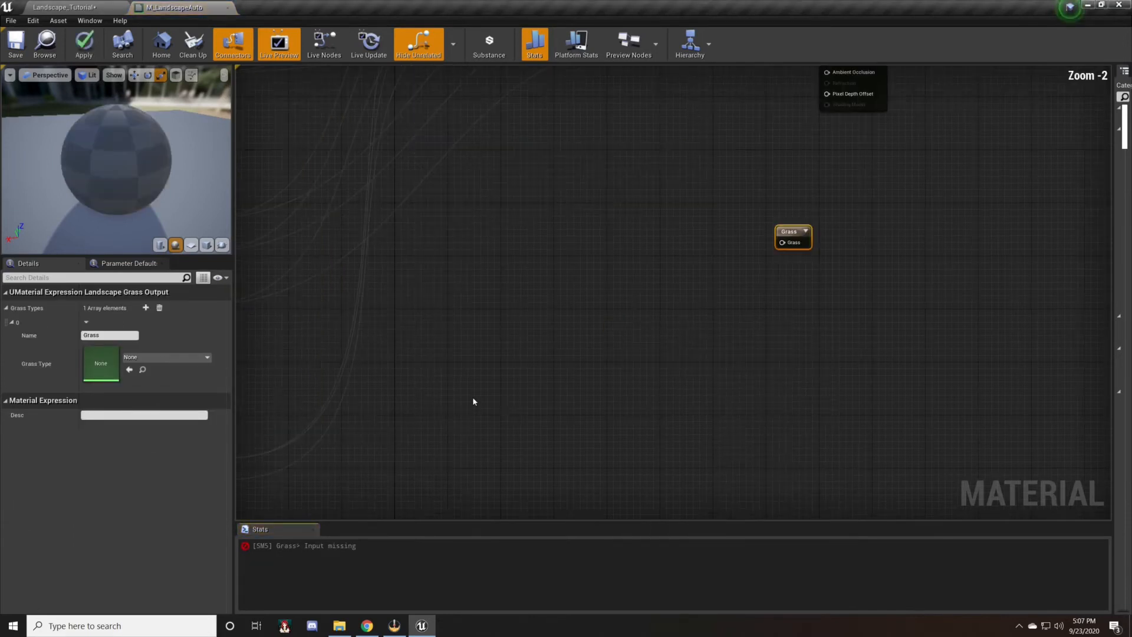
Add a second grass type named Grass1 to the grass output node and place the node below the layer blends.
{"action": "left_click", "coordinate": [146, 307]}
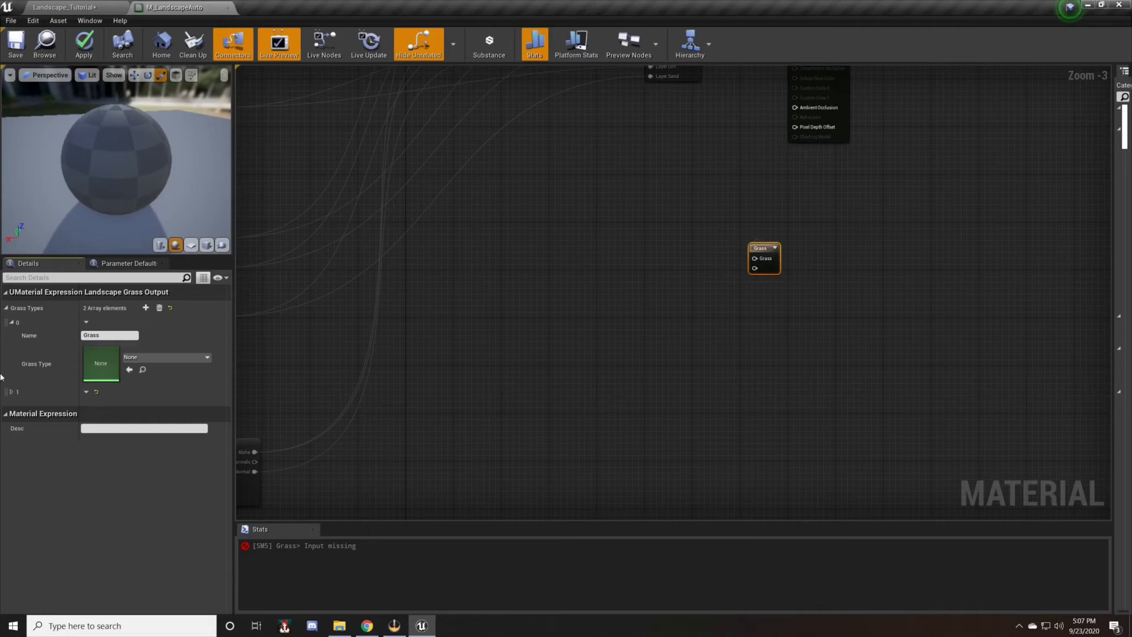
{"action": "left_click", "coordinate": [45, 395]}
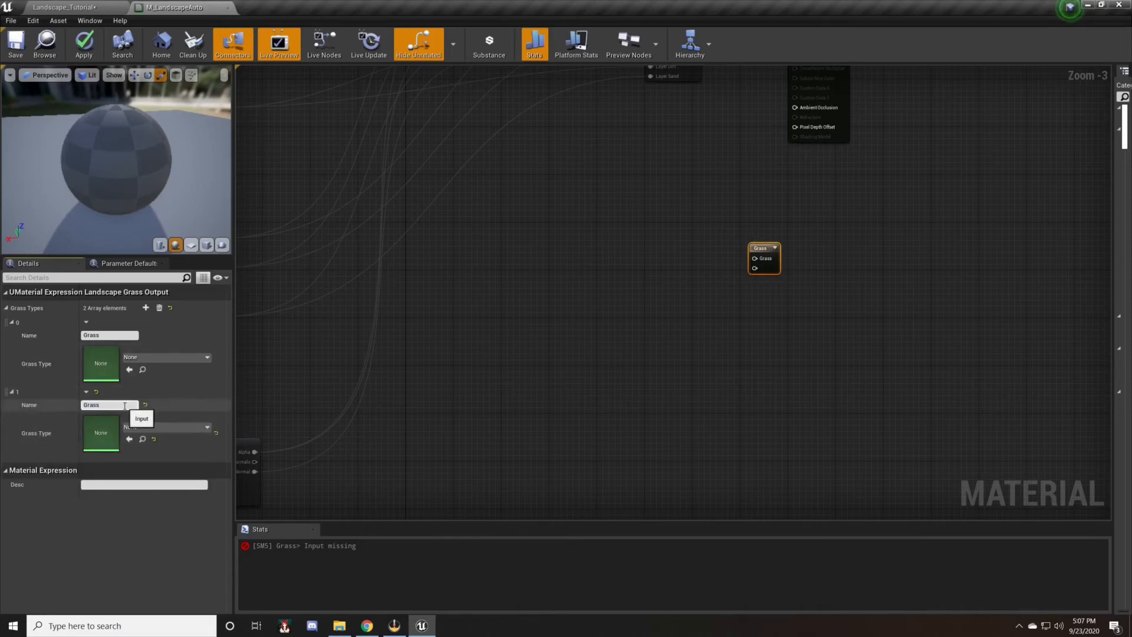
{"action": "left_click", "coordinate": [329, 339]}
{"action": "right_click_drag", "start_coordinate": [708, 296], "coordinate": [651, 309]}
{"action": "left_click_drag", "start_coordinate": [706, 261], "coordinate": [618, 230]}
{"action": "right_click_drag", "start_coordinate": [428, 231], "coordinate": [557, 342]}
{"action": "scroll", "coordinate": [557, 342], "scroll_direction": "down", "scroll_amount": 1}
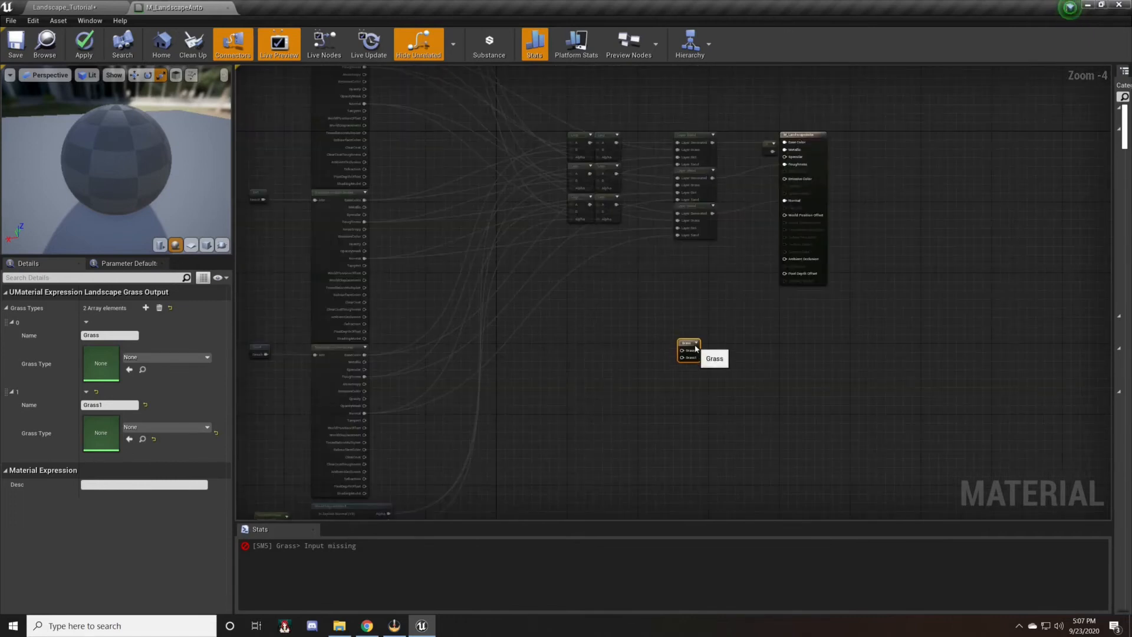
{"action": "right_click_drag", "start_coordinate": [610, 378], "coordinate": [564, 365]}
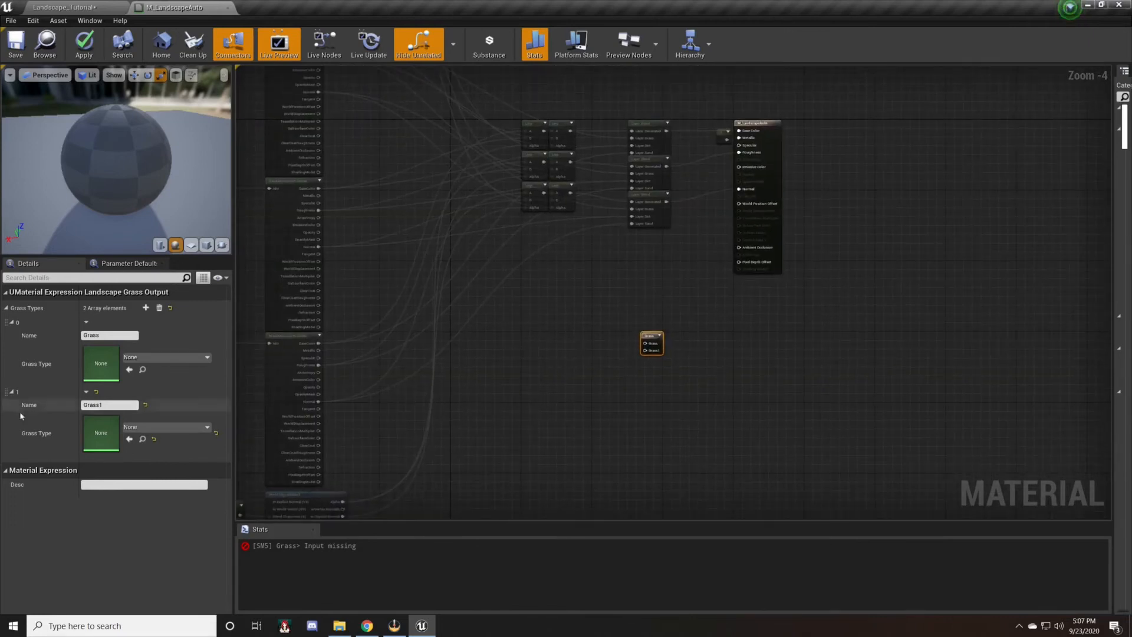
{"action": "left_click", "coordinate": [617, 361]}
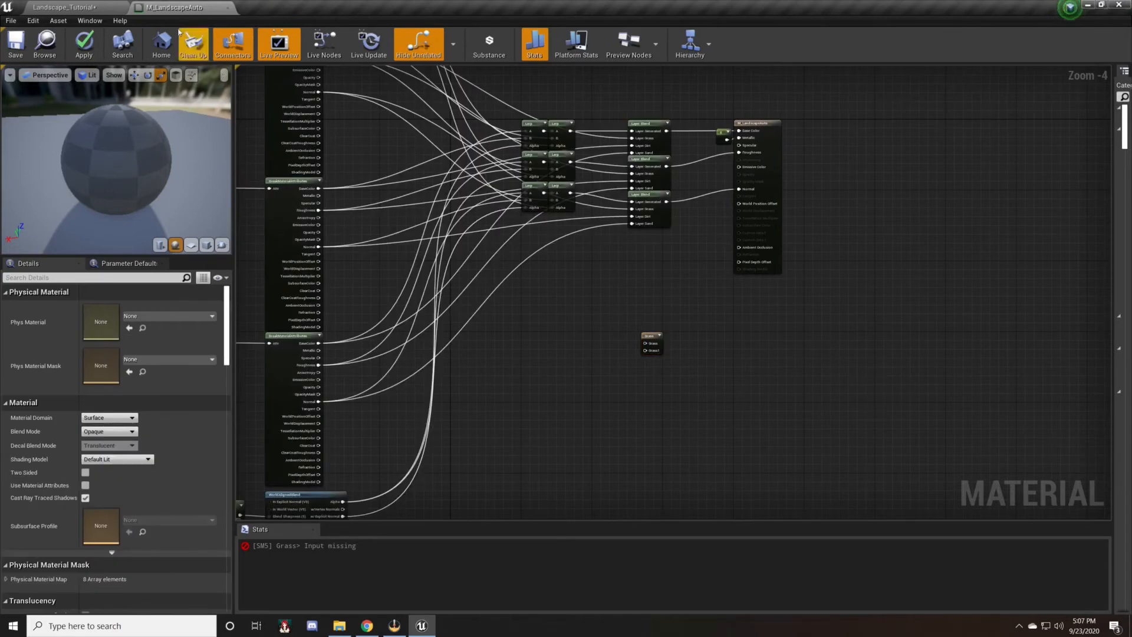
Switch to the level editor and create a Landscape Grass Type asset in the AutoShader folder.
{"action": "left_click", "coordinate": [94, 7]}
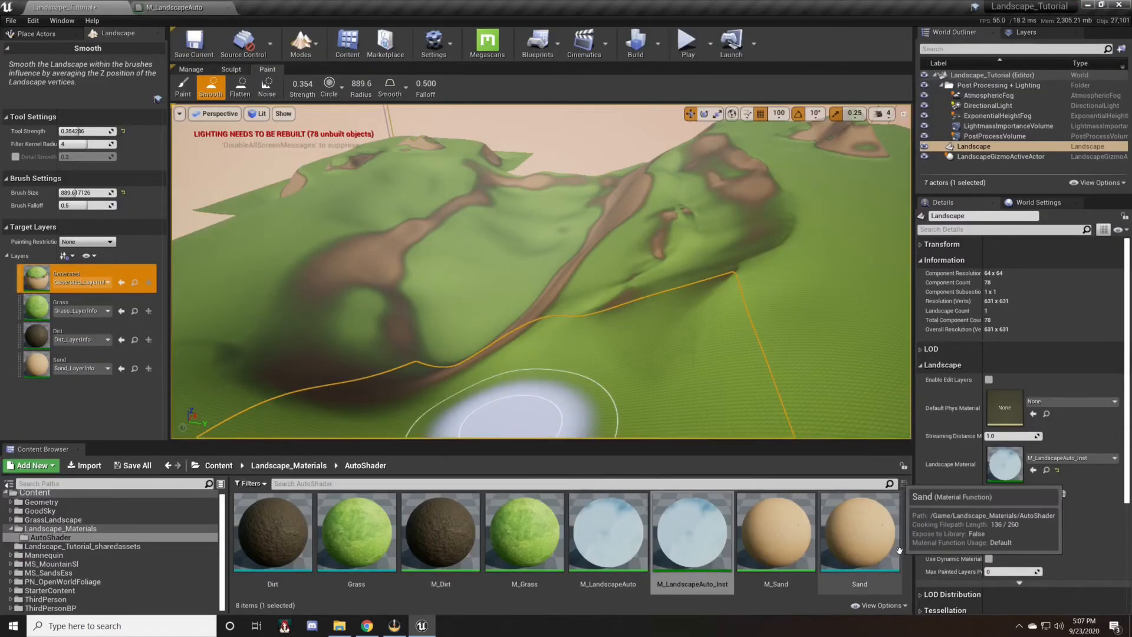
{"action": "left_click", "coordinate": [909, 521]}
{"action": "left_click", "coordinate": [62, 538]}
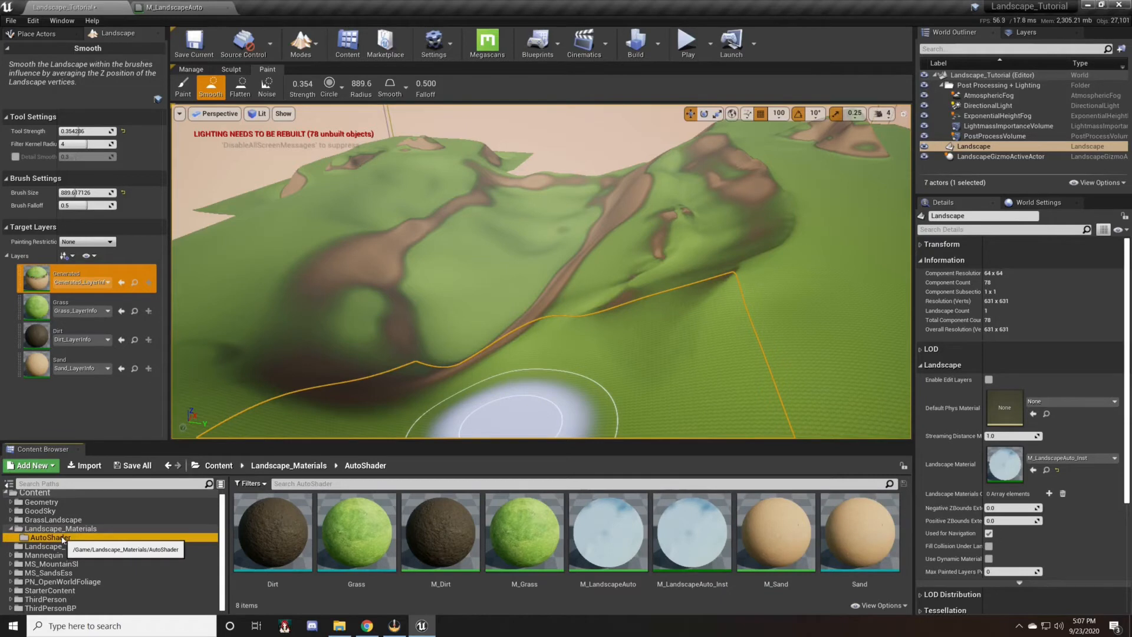
{"action": "right_click", "coordinate": [907, 511]}
{"action": "left_click", "coordinate": [908, 531]}
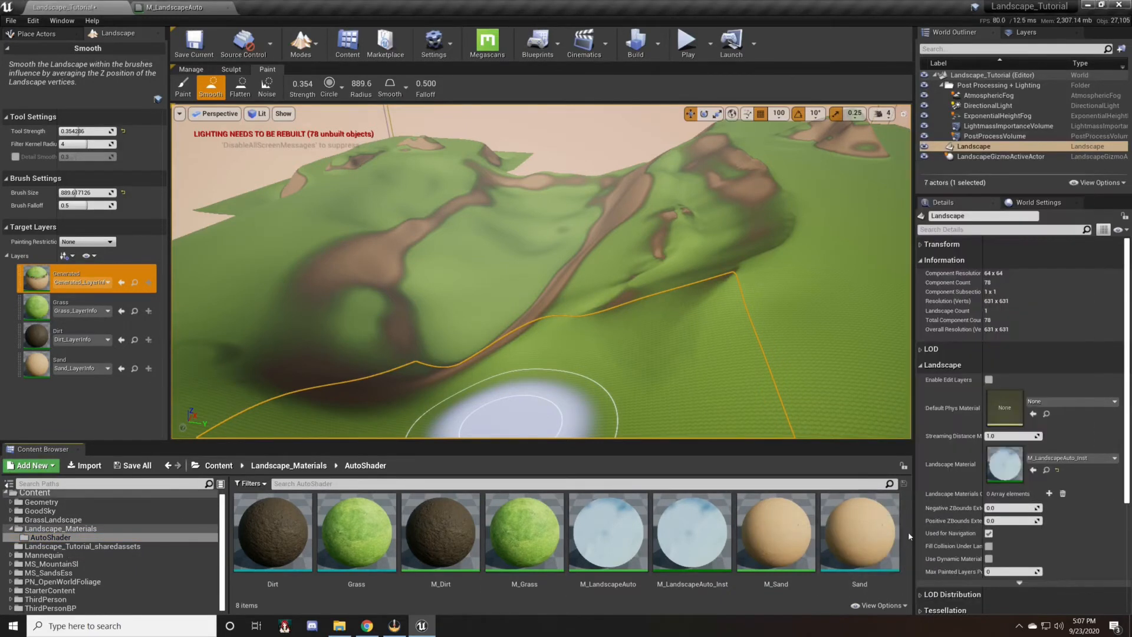
{"action": "right_click", "coordinate": [908, 532]}
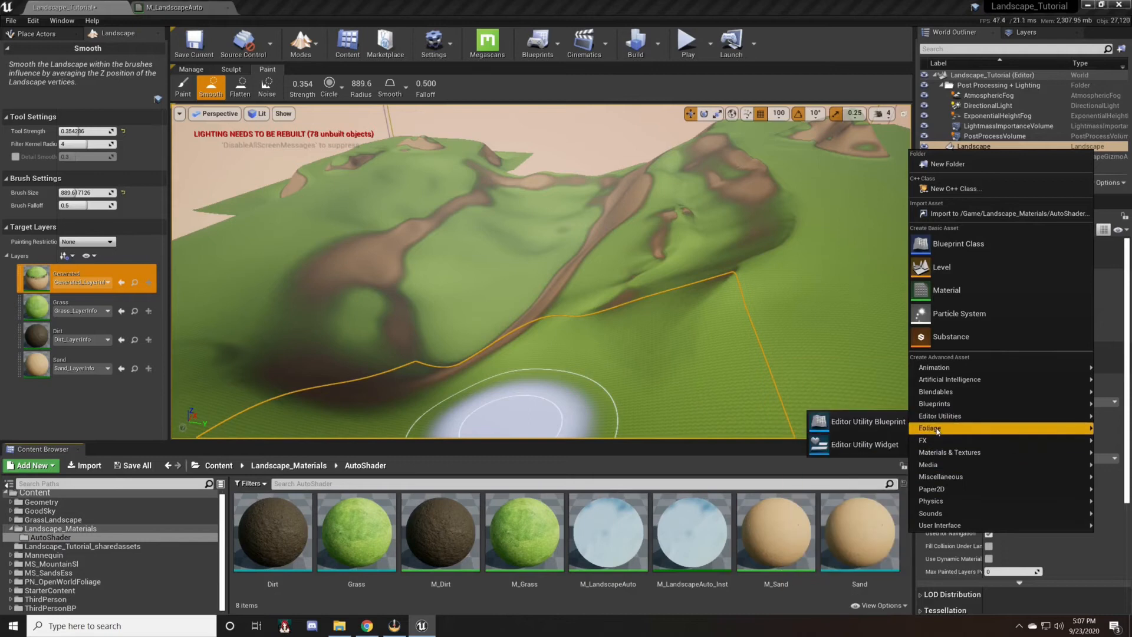
{"action": "mouse_move", "coordinate": [938, 429]}
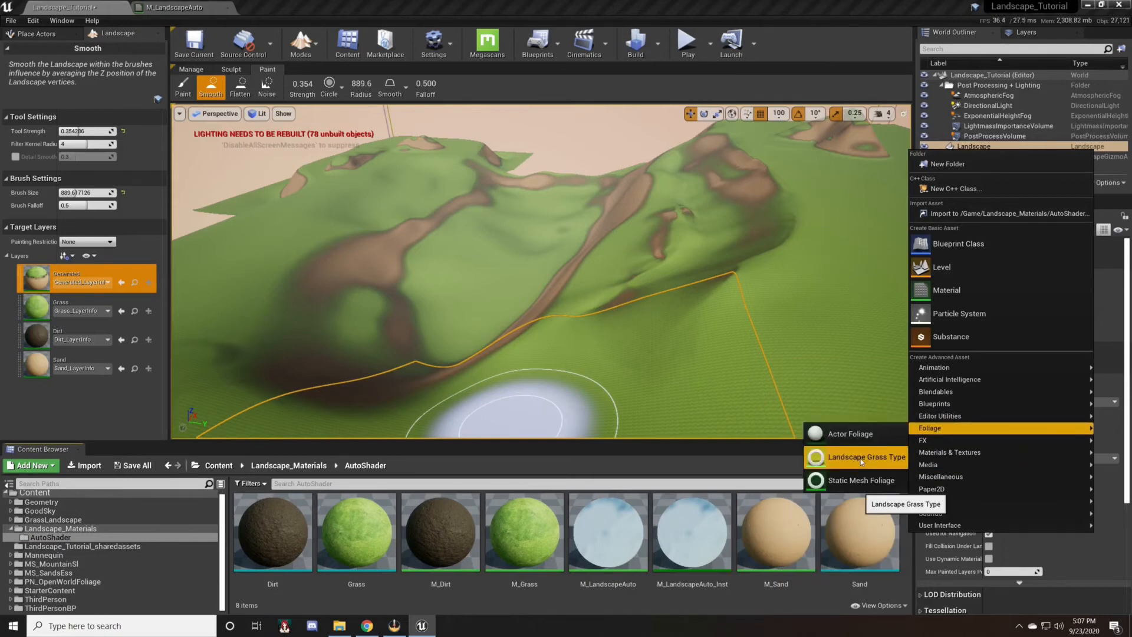
{"action": "left_click", "coordinate": [863, 457]}
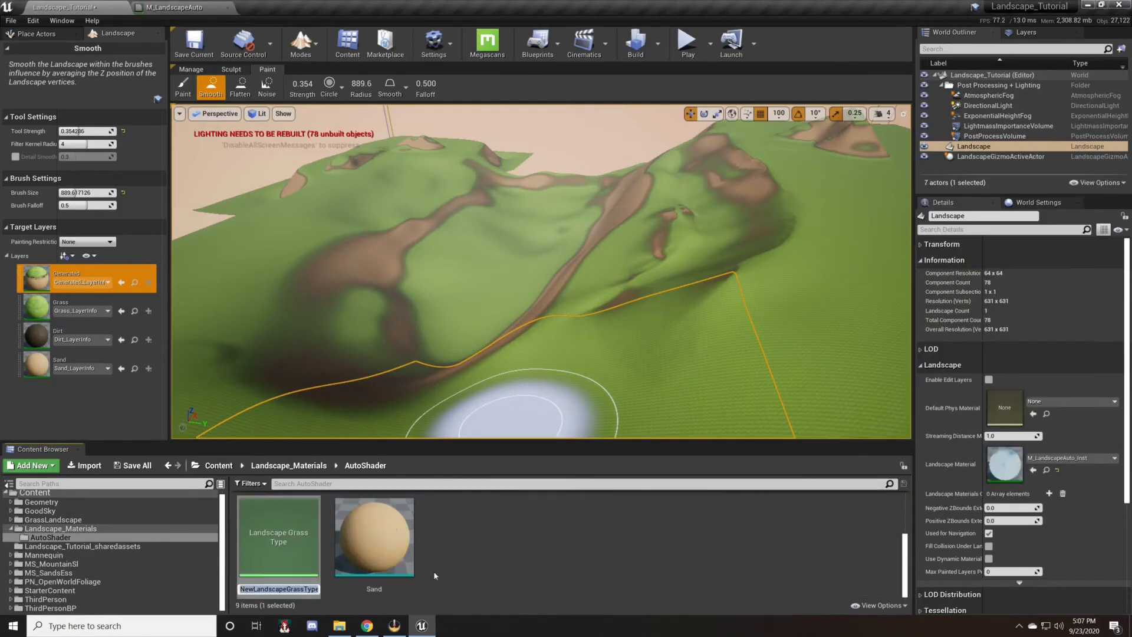
Check the grass type entries of the grass output node in M_LandscapeAuto and return to the level editor.
{"action": "left_click", "coordinate": [212, 7]}
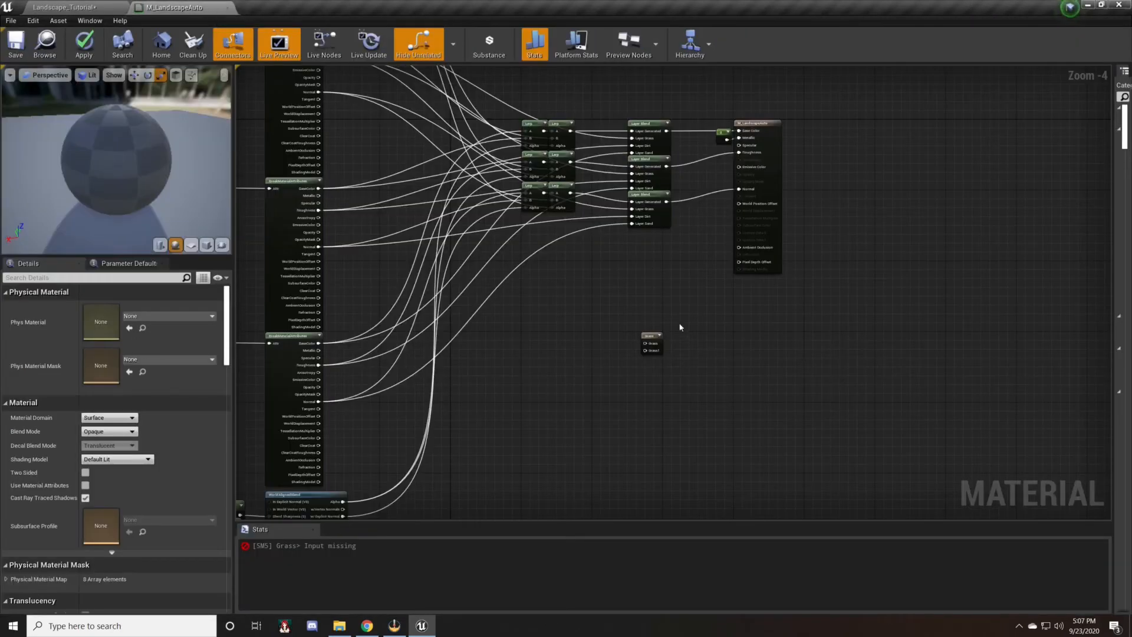
{"action": "left_click_drag", "start_coordinate": [698, 355], "coordinate": [666, 314]}
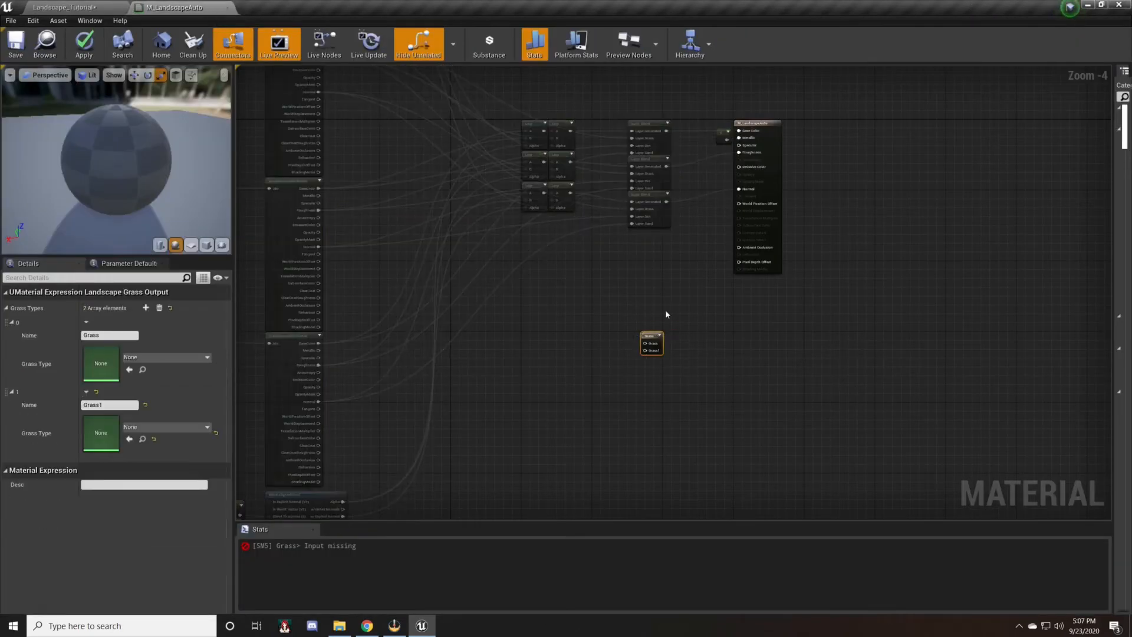
{"action": "left_click", "coordinate": [74, 6]}
{"action": "left_click", "coordinate": [177, 7]}
{"action": "left_click", "coordinate": [84, 6]}
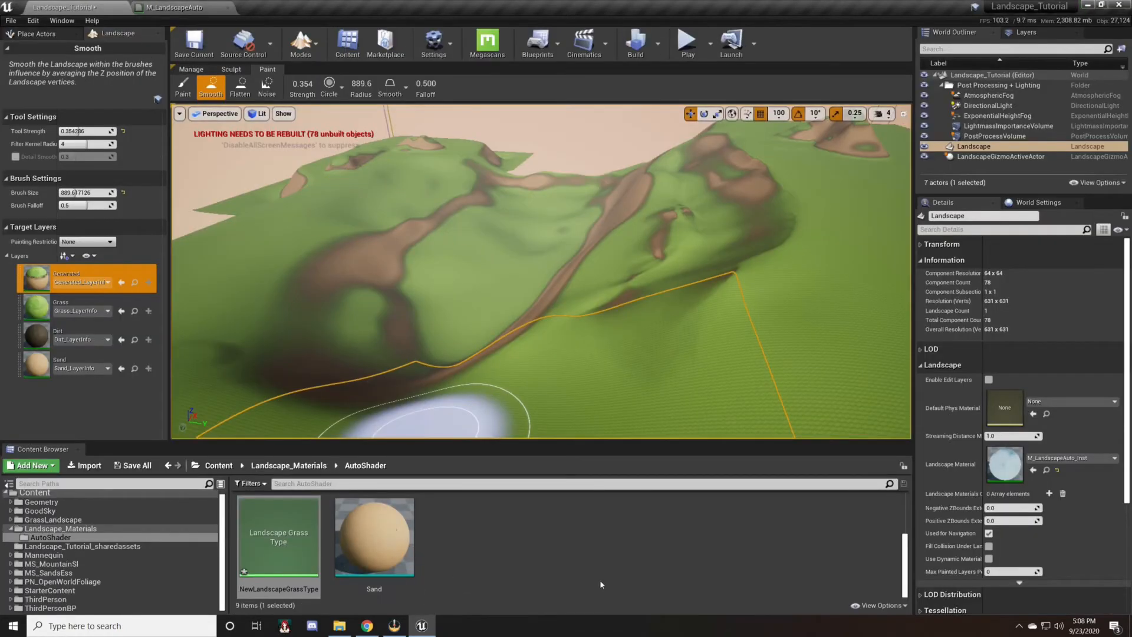
Rename the new grass type asset as Grass1 and duplicate it as Grass2.
{"action": "left_click", "coordinate": [255, 516]}
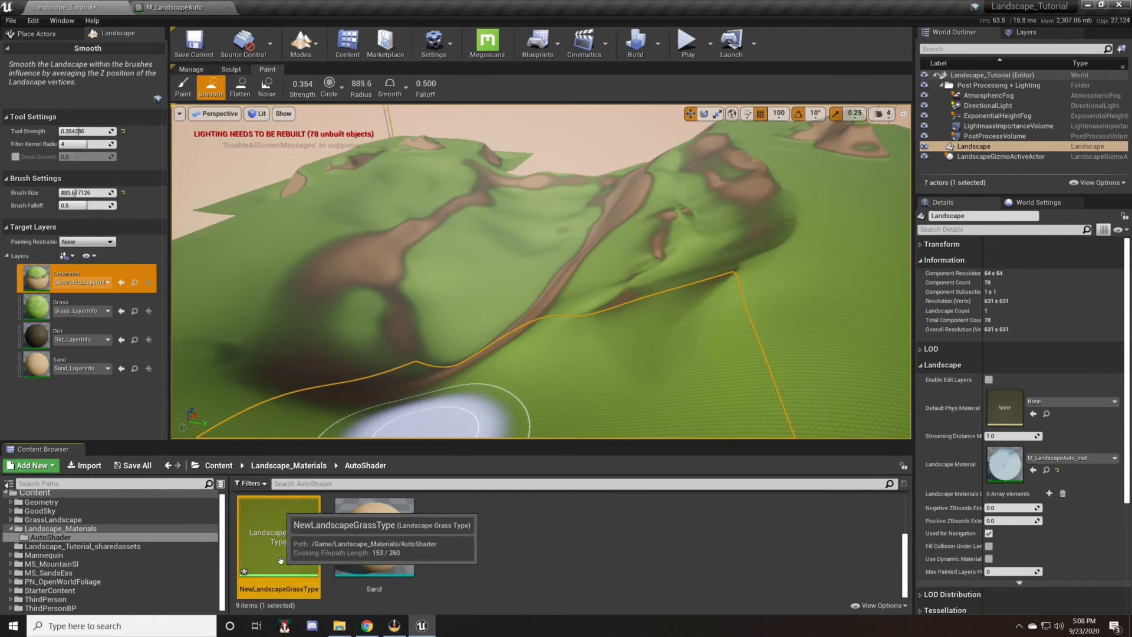
{"action": "key", "text": "F2"}
{"action": "type", "text": "Grass1"}
{"action": "key", "text": "Return"}
{"action": "key", "text": "ctrl+w"}
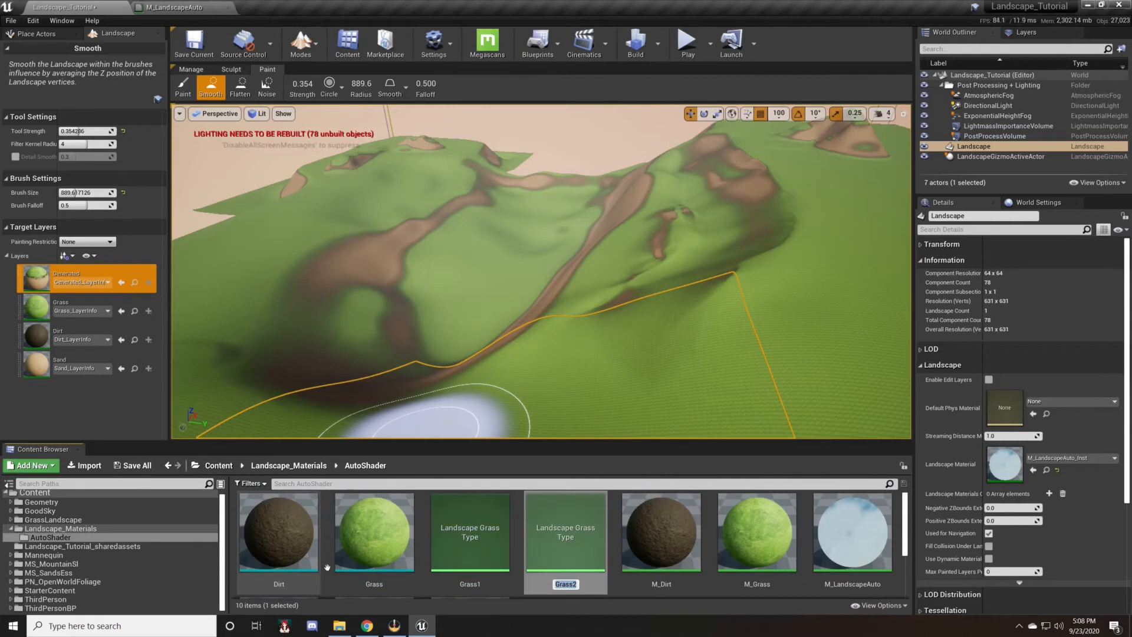
{"action": "key", "text": "Escape"}
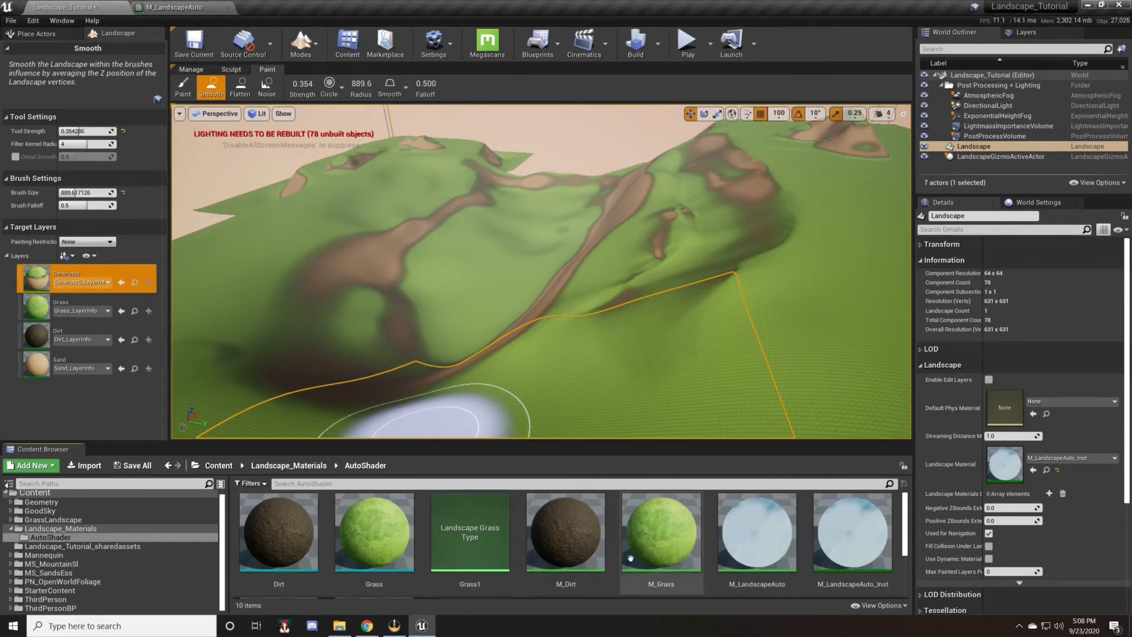
{"action": "left_click", "coordinate": [467, 569]}
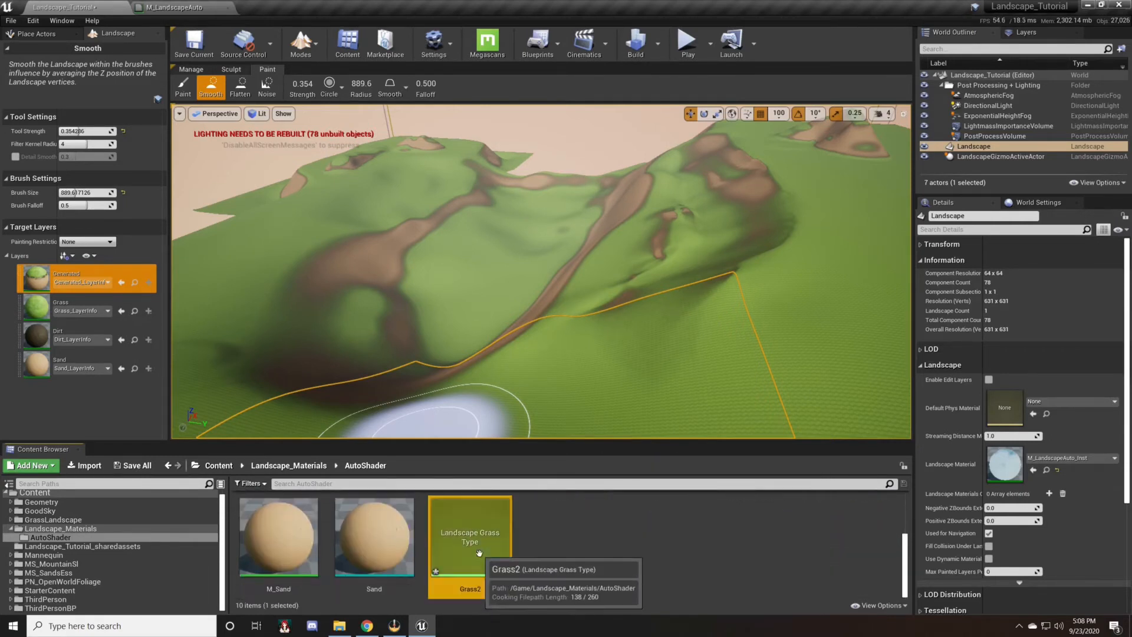
Open the Grass1 asset and add three grass varieties to it.
{"action": "double_click", "coordinate": [453, 509]}
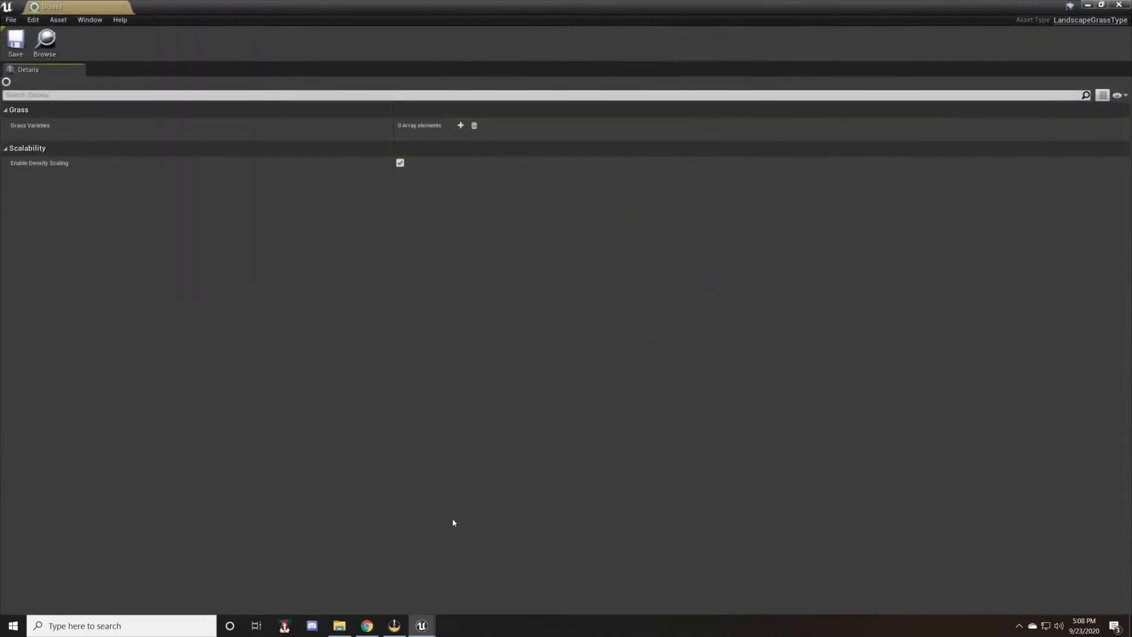
{"action": "left_click", "coordinate": [462, 125]}
{"action": "left_click", "coordinate": [462, 126]}
{"action": "left_click", "coordinate": [462, 126]}
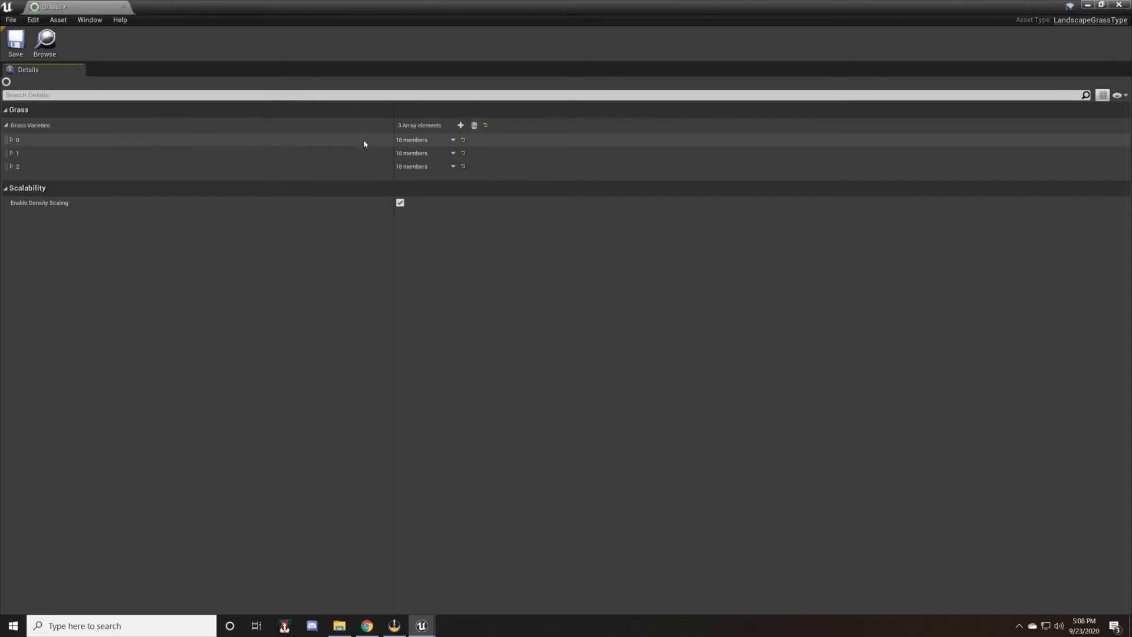
Set the grass mesh of variety 0 to openWorld_grass_02_03_04 and add a fourth grass variety.
{"action": "left_click", "coordinate": [106, 139]}
{"action": "left_click", "coordinate": [483, 162]}
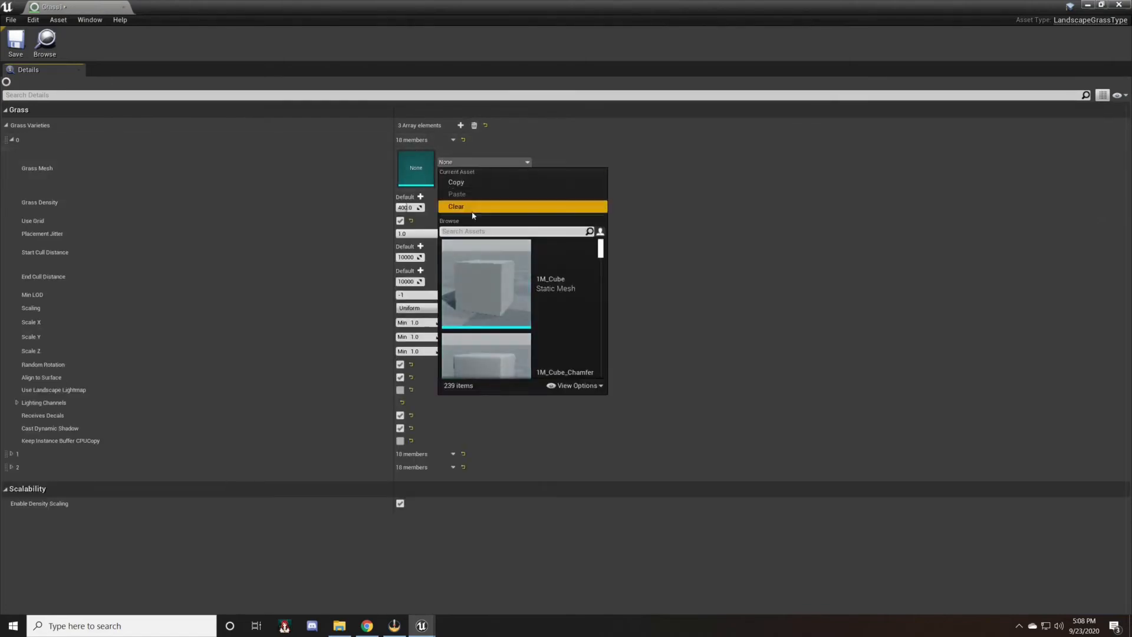
{"action": "type", "text": "grass"}
{"action": "scroll", "coordinate": [581, 324], "scroll_direction": "down", "scroll_amount": 3}
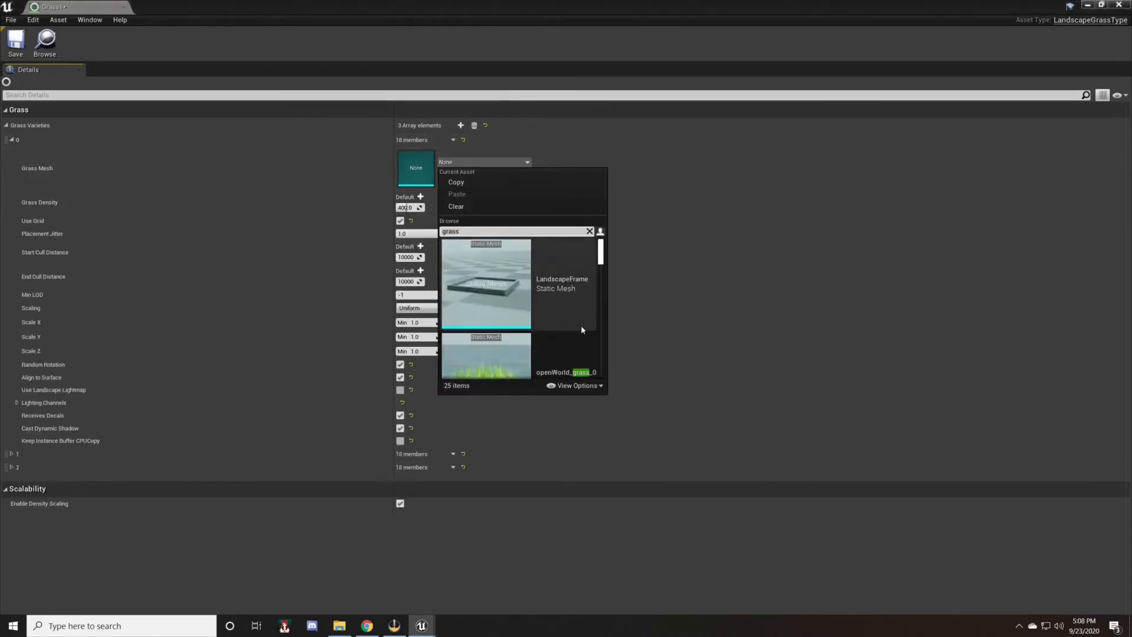
{"action": "scroll", "coordinate": [532, 333], "scroll_direction": "down", "scroll_amount": 5}
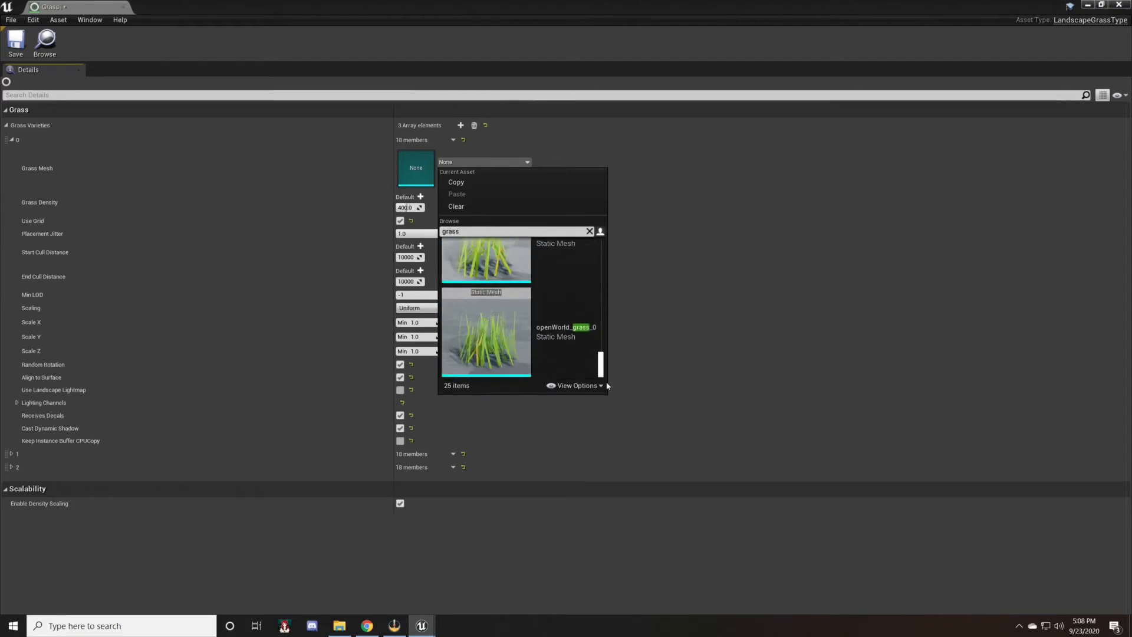
{"action": "left_click", "coordinate": [546, 330]}
{"action": "left_click", "coordinate": [460, 125]}
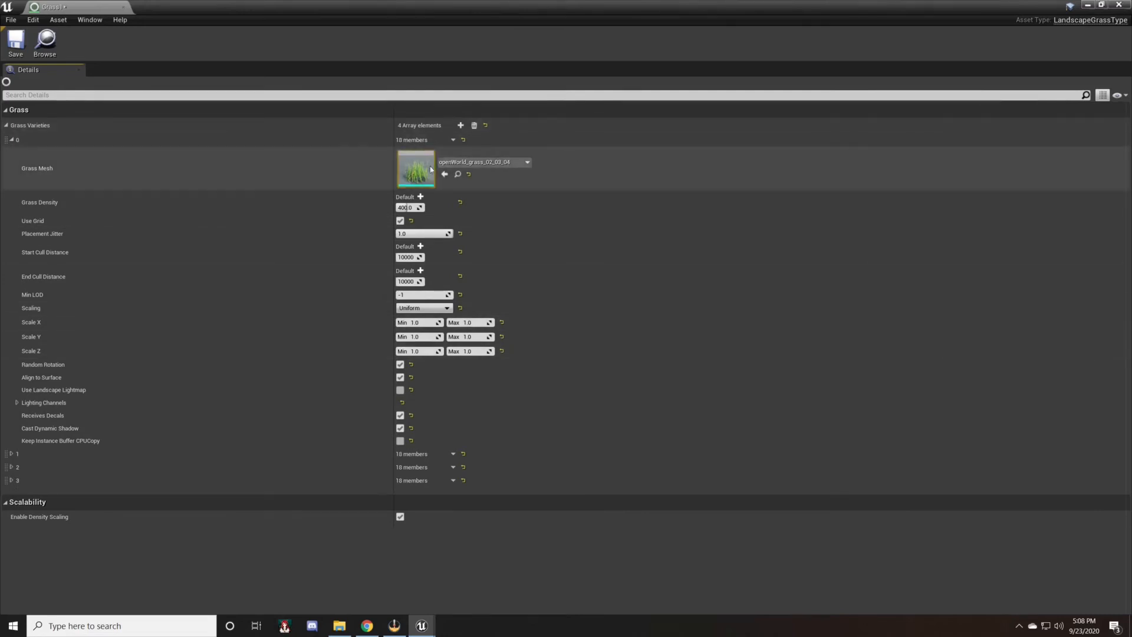
Search the available meshes for grass and inspect the details of openWorld_grass_02_03_04.
{"action": "left_click", "coordinate": [471, 162]}
{"action": "scroll", "coordinate": [519, 330], "scroll_direction": "down", "scroll_amount": 2}
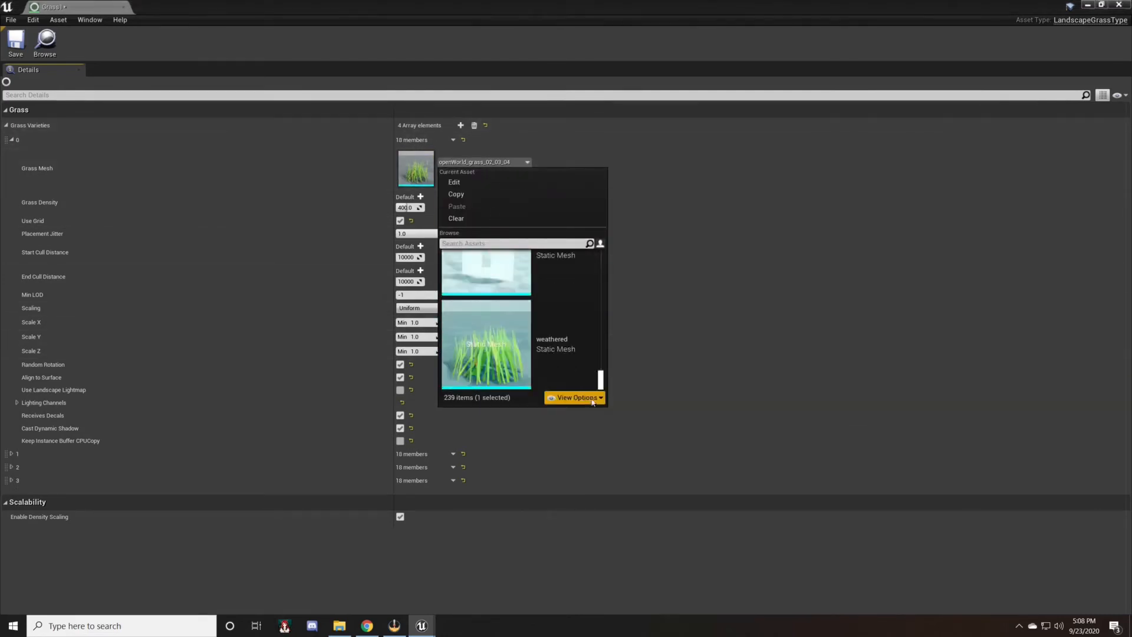
{"action": "left_click", "coordinate": [475, 245]}
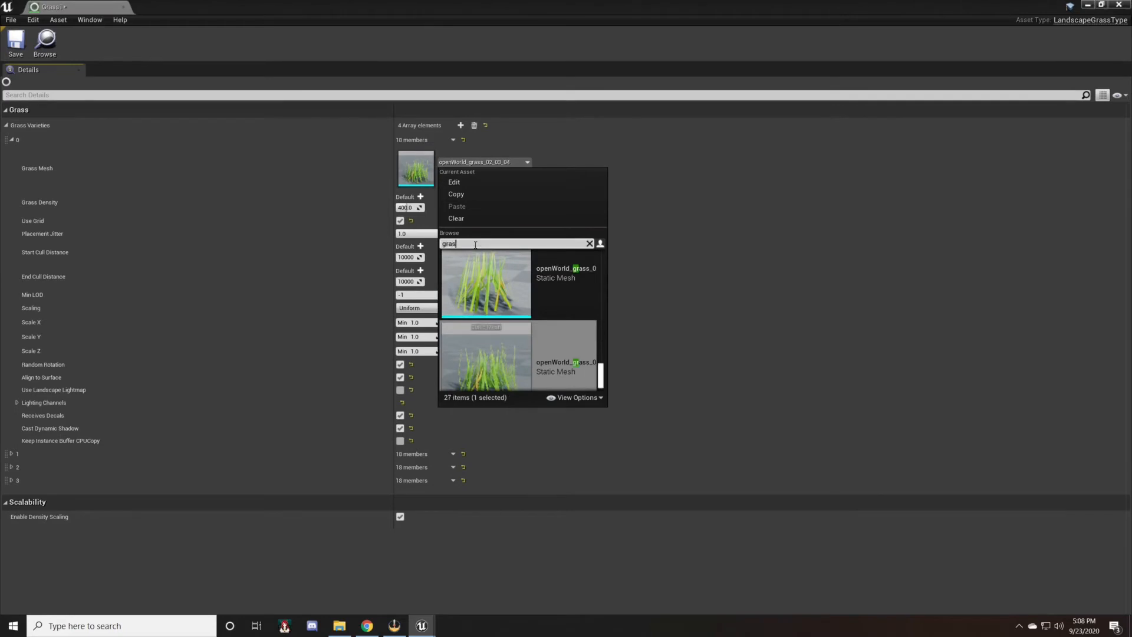
{"action": "left_click_drag", "start_coordinate": [599, 374], "coordinate": [600, 390]}
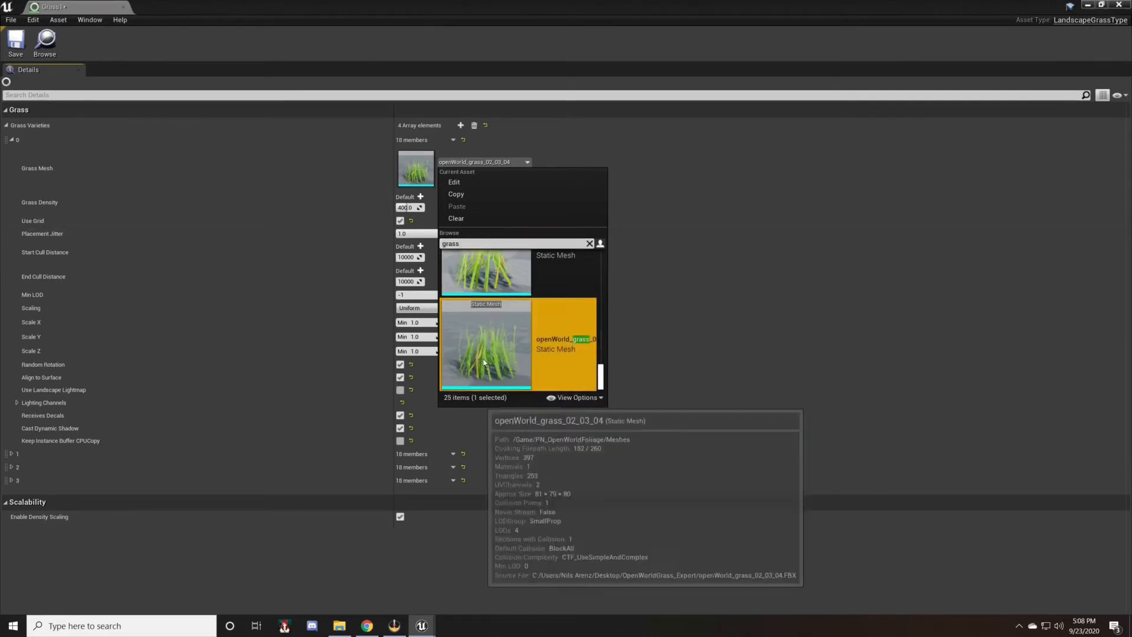
{"action": "left_click", "coordinate": [651, 332]}
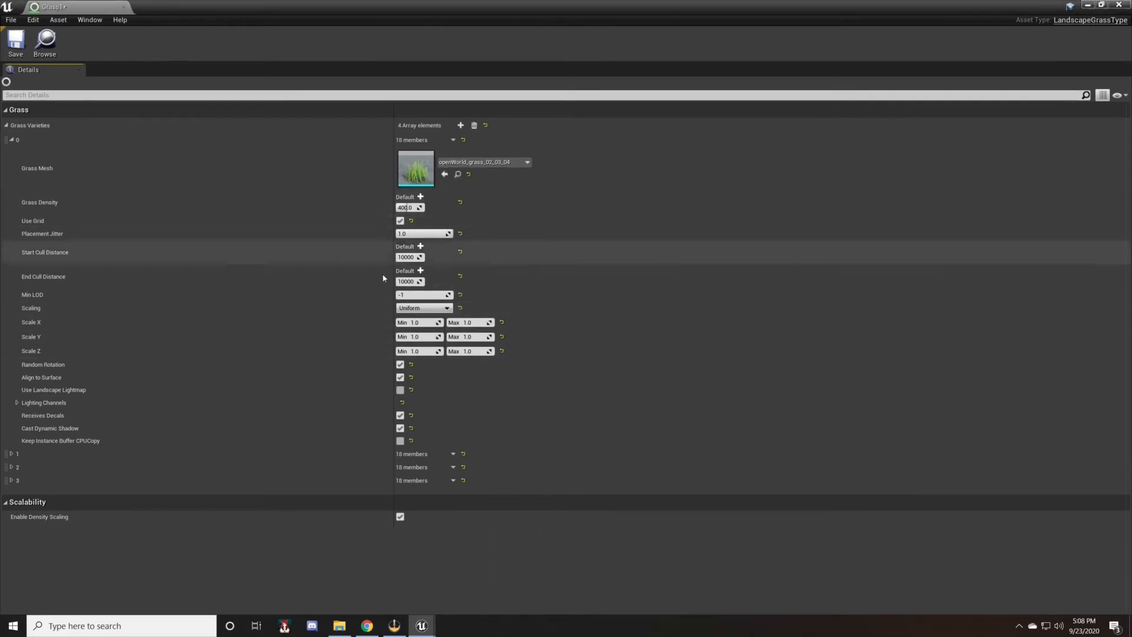
Set the grass density of variety 0 to 100 and its scaling mode to Free.
{"action": "left_click", "coordinate": [408, 208]}
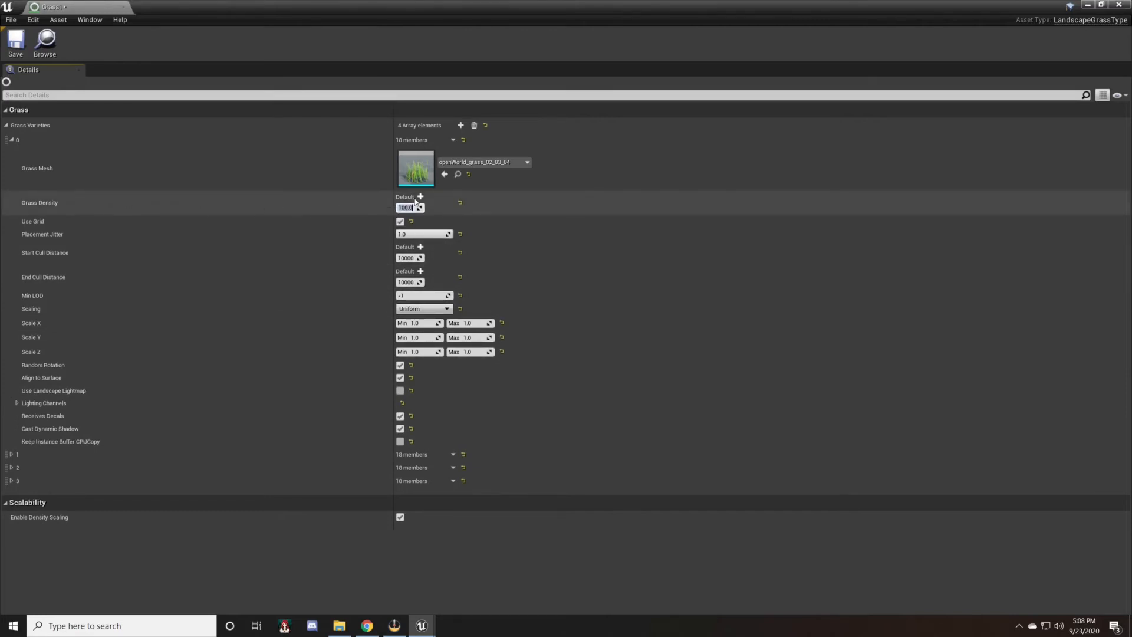
{"action": "left_click", "coordinate": [418, 309]}
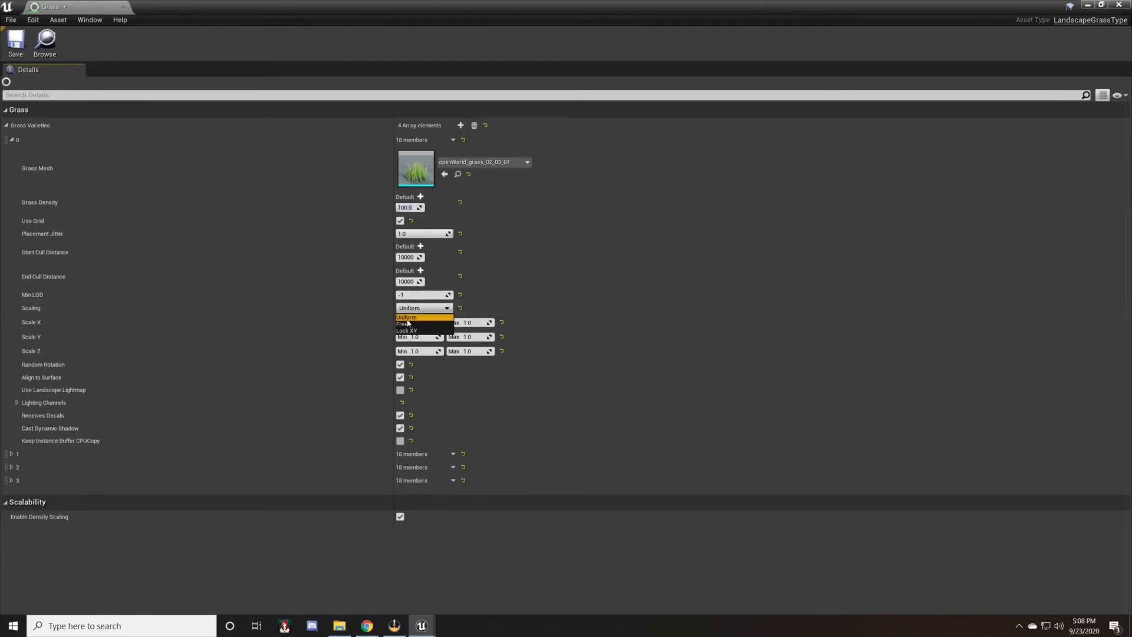
{"action": "left_click", "coordinate": [407, 325]}
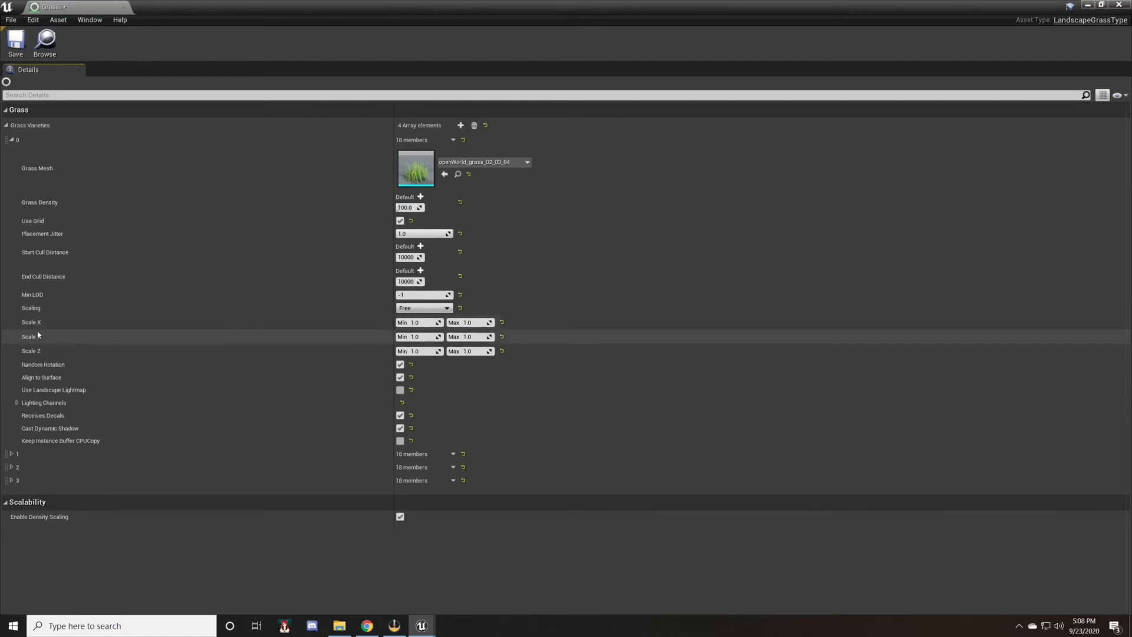
Set variety 0's scale ranges to 0.9–1.2 in X, 0.85–1.2 in Y and 0.9–1.3 in Z.
{"action": "left_click", "coordinate": [419, 324]}
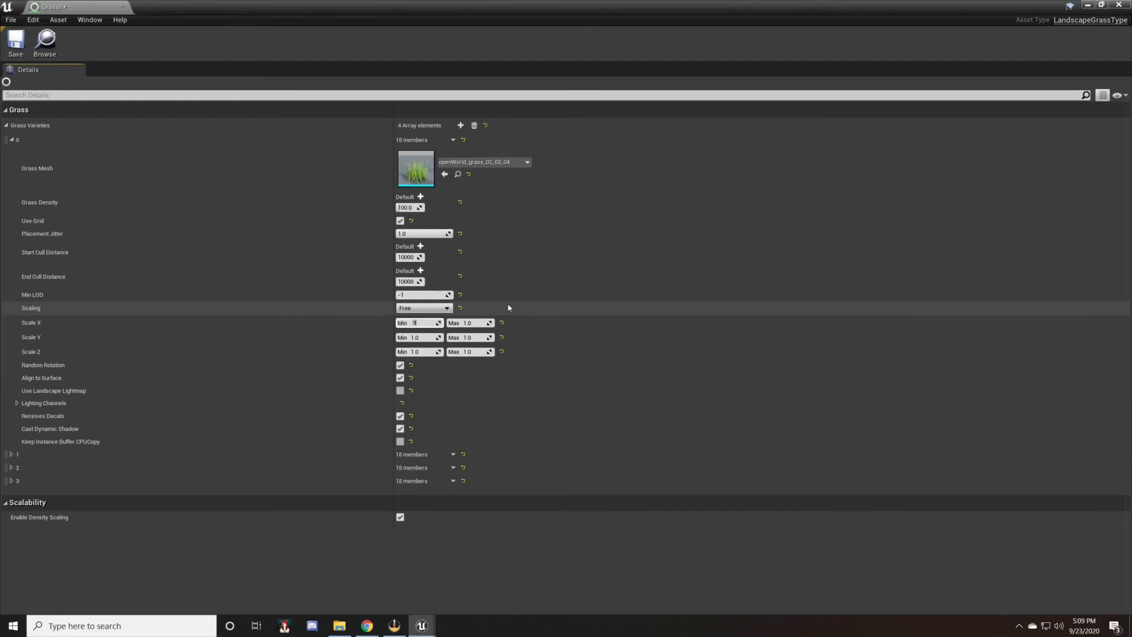
{"action": "left_click", "coordinate": [414, 337]}
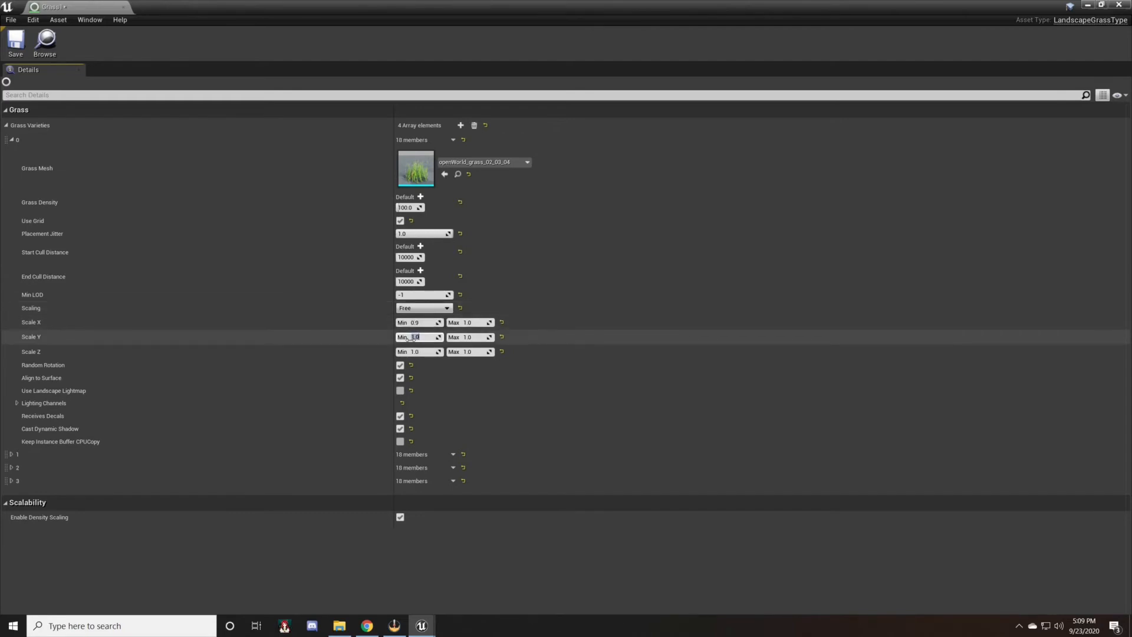
{"action": "left_click", "coordinate": [482, 351]}
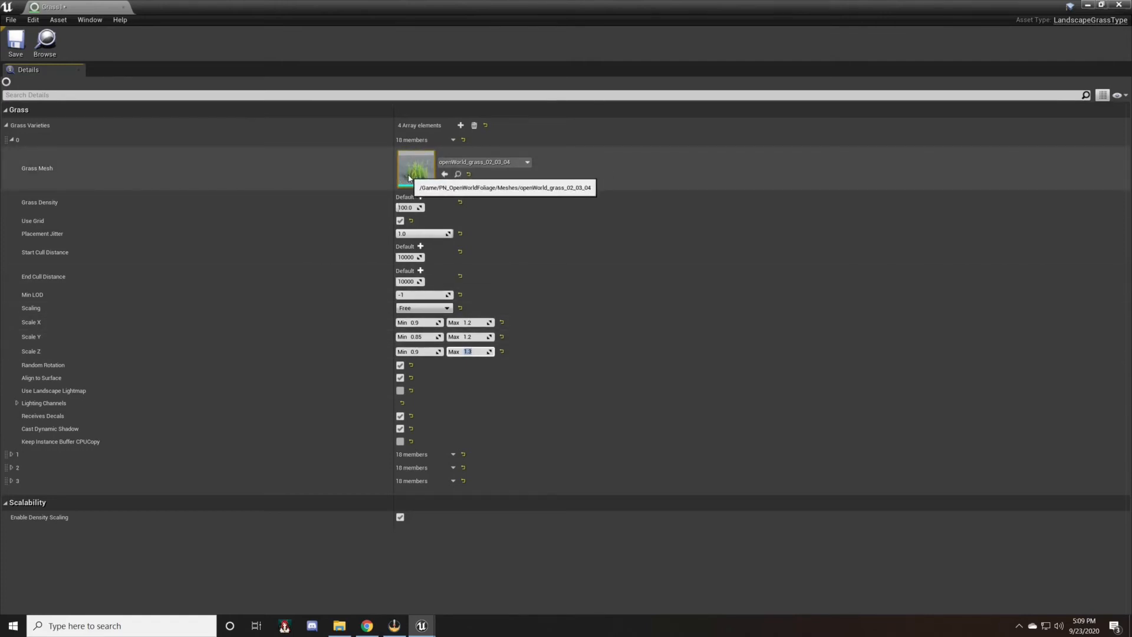
{"action": "left_click", "coordinate": [13, 142]}
Set variety 1's grass mesh to openWorld_grass_01_03_02, with grass density 75 and Free scaling.
{"action": "left_click", "coordinate": [12, 153]}
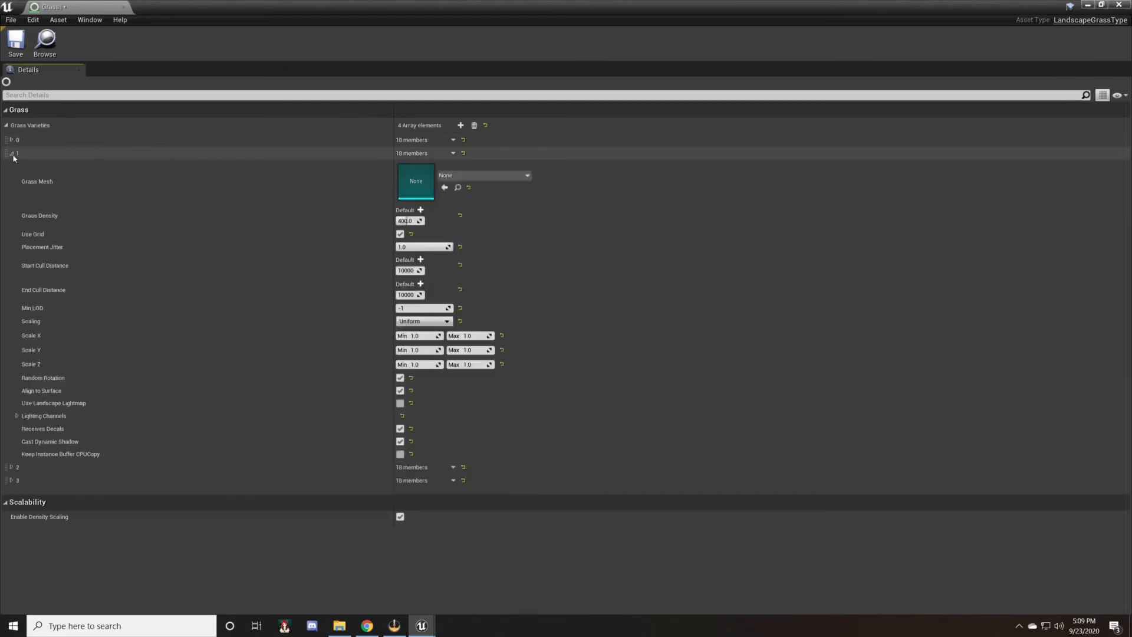
{"action": "left_click", "coordinate": [439, 176]}
{"action": "type", "text": "grass"}
{"action": "scroll", "coordinate": [502, 305], "scroll_direction": "down", "scroll_amount": 5}
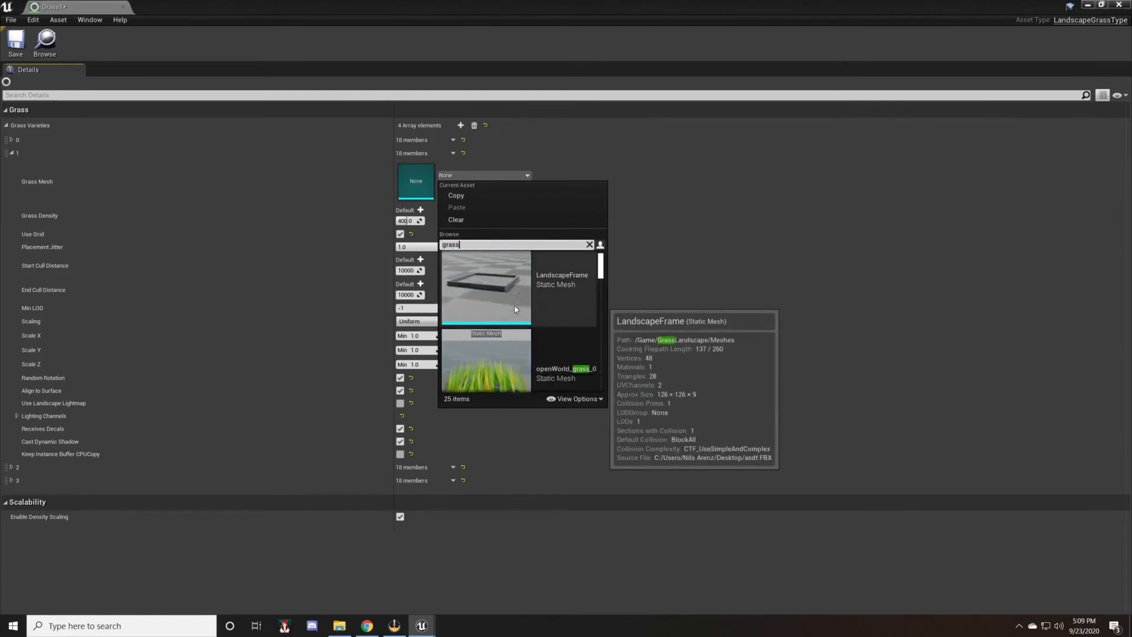
{"action": "left_click", "coordinate": [502, 304]}
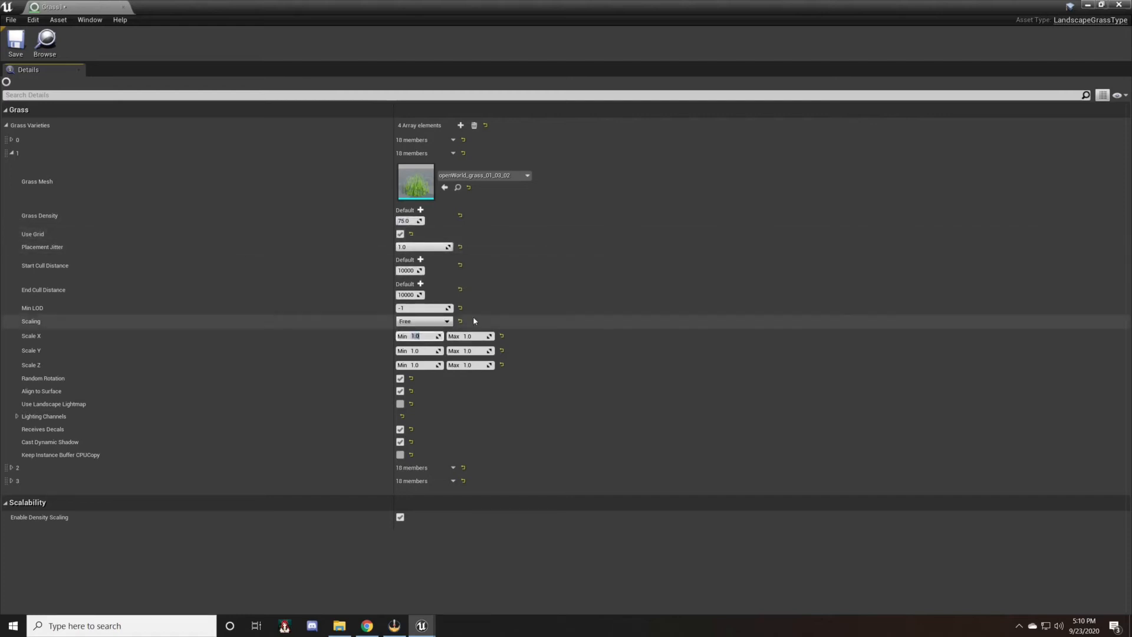
Set variety 1's scale ranges to 0.9–1.2 in X and Y and 0.9–1.3 in Z.
{"action": "type", "text": ".9"}
{"action": "left_click", "coordinate": [420, 350]}
{"action": "type", "text": ".9"}
{"action": "left_click", "coordinate": [433, 365]}
{"action": "type", "text": ".9"}
{"action": "left_click", "coordinate": [471, 336]}
{"action": "left_click", "coordinate": [473, 351]}
{"action": "type", "text": "1.2"}
{"action": "left_click", "coordinate": [472, 364]}
{"action": "type", "text": "1.3"}
{"action": "left_click", "coordinate": [12, 153]}
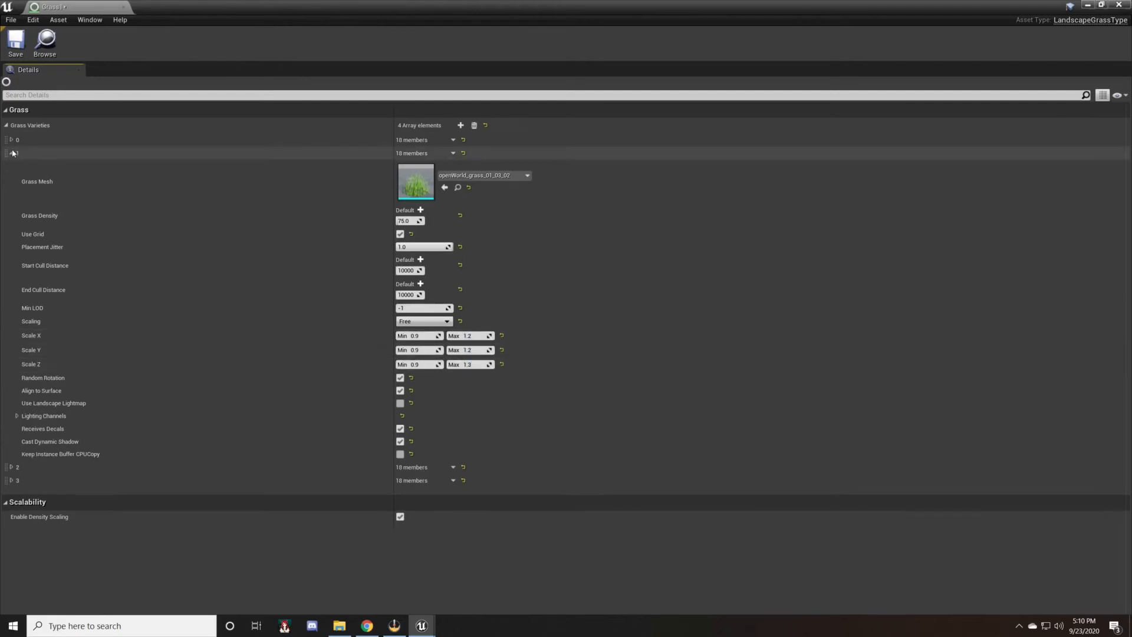
{"action": "left_click", "coordinate": [12, 154]}
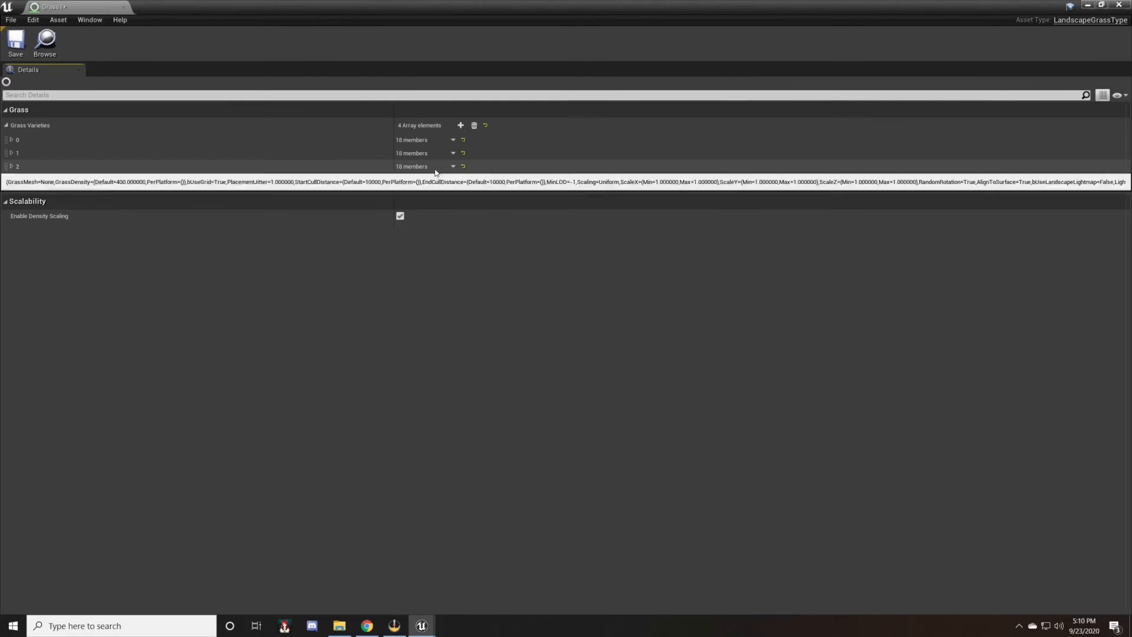
Find the foliage meshes and set the grass mesh of variety 2 to openWorld_flower_01_02.
{"action": "left_click", "coordinate": [349, 168]}
{"action": "left_click", "coordinate": [466, 188]}
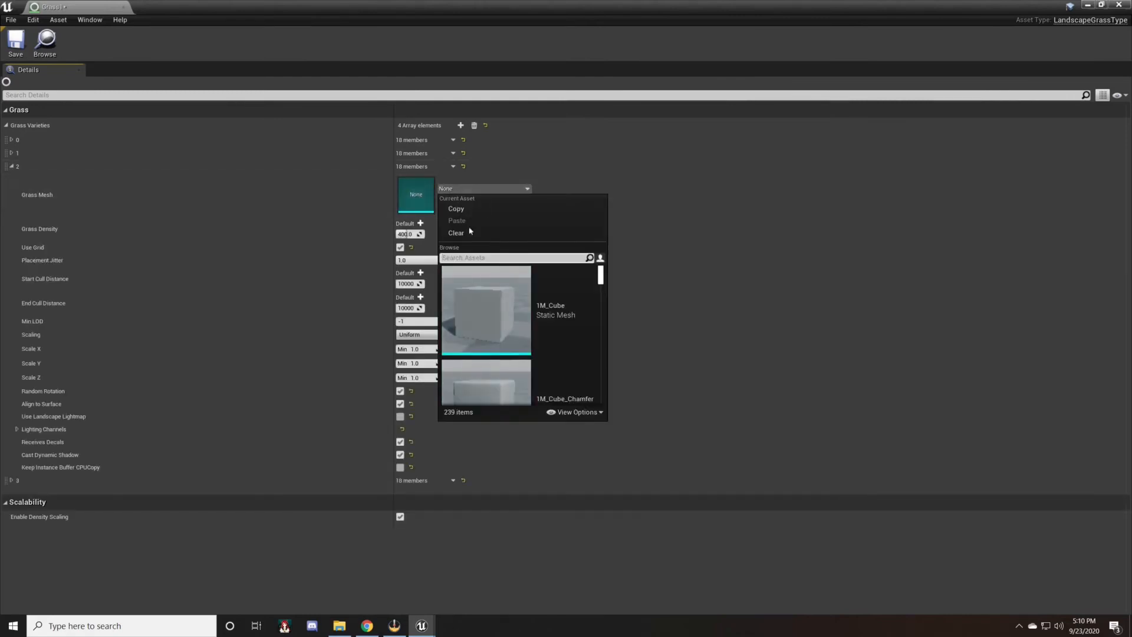
{"action": "type", "text": "foliage"}
{"action": "left_click_drag", "start_coordinate": [602, 278], "coordinate": [595, 305]}
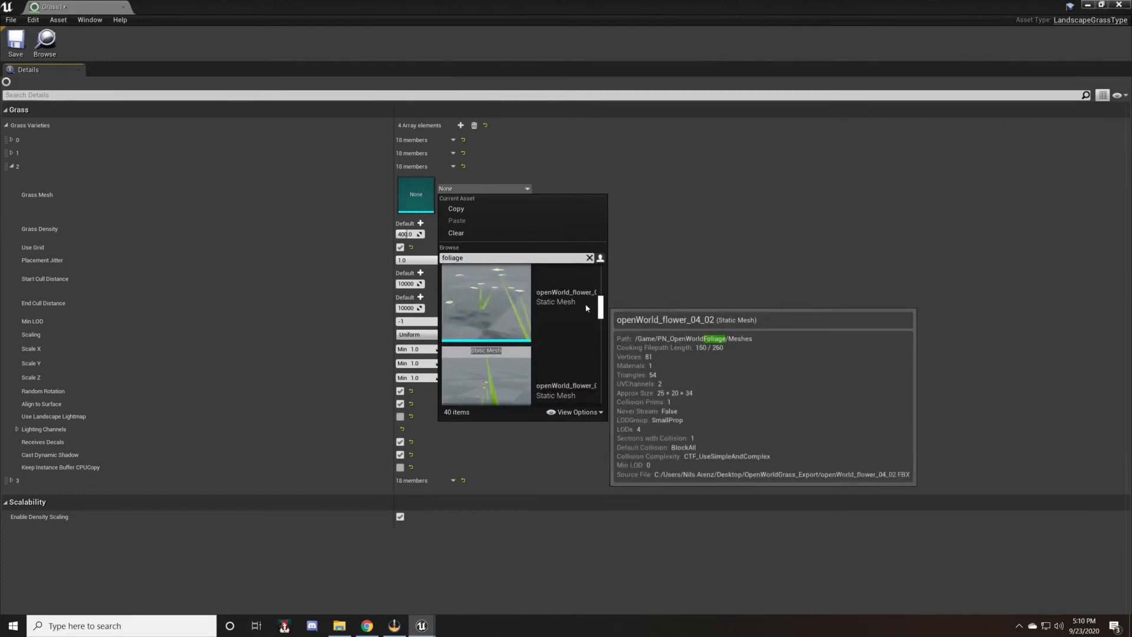
{"action": "scroll", "coordinate": [594, 305], "scroll_direction": "up", "scroll_amount": 5}
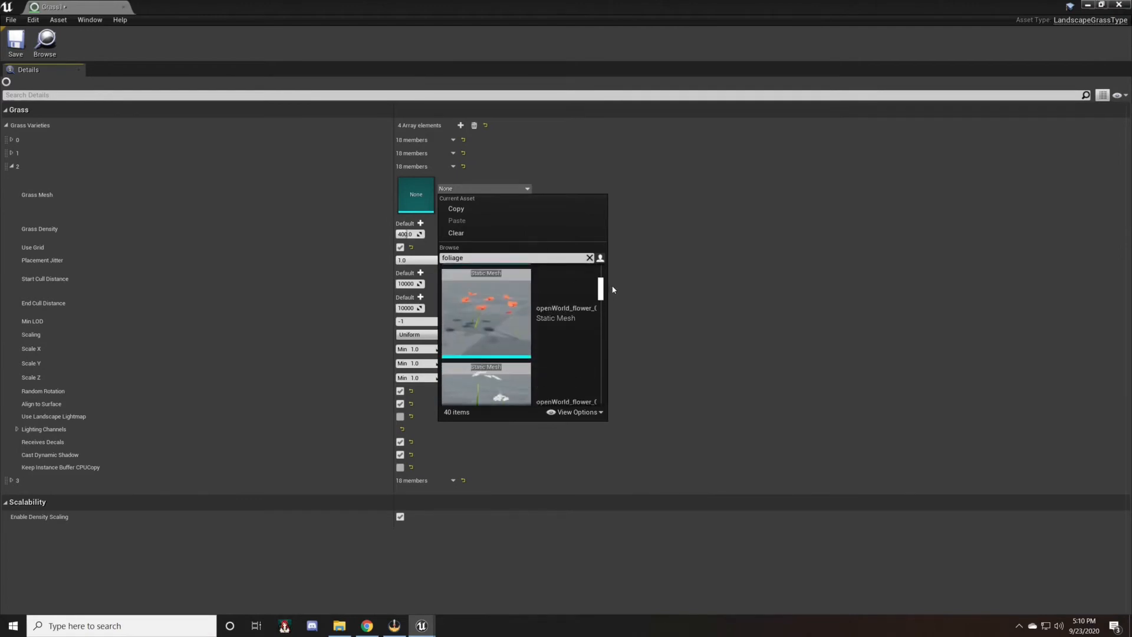
{"action": "left_click", "coordinate": [538, 311]}
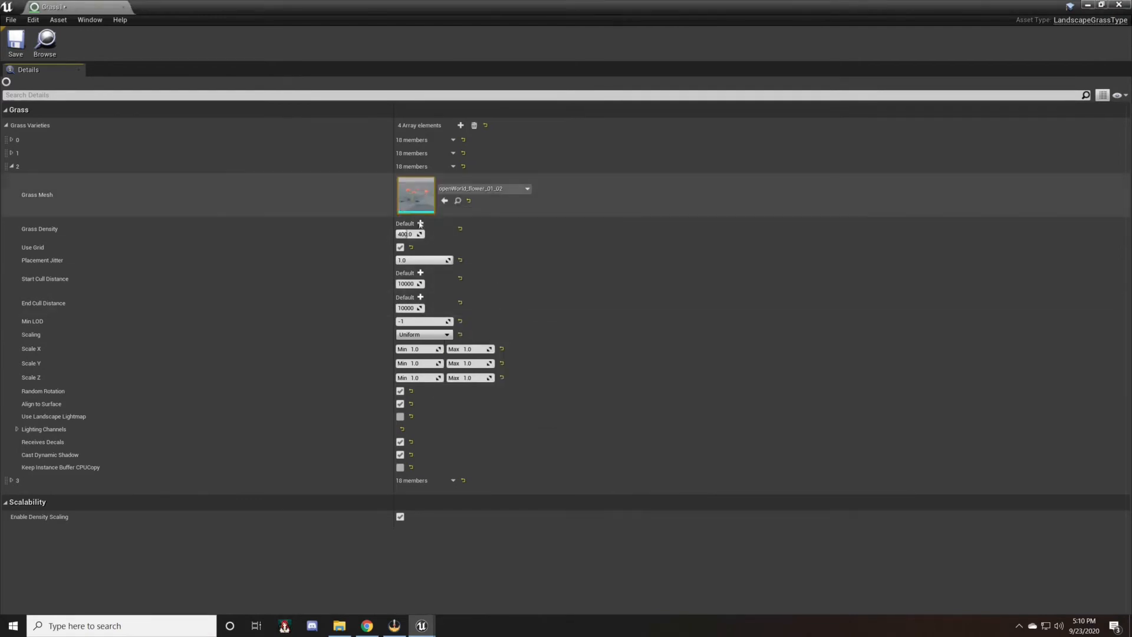
Give variety 2 a grass density of 20 and Free scaling of 0.9–1.1 in X and Y and 0.9–1.2 in Z.
{"action": "left_click", "coordinate": [406, 234]}
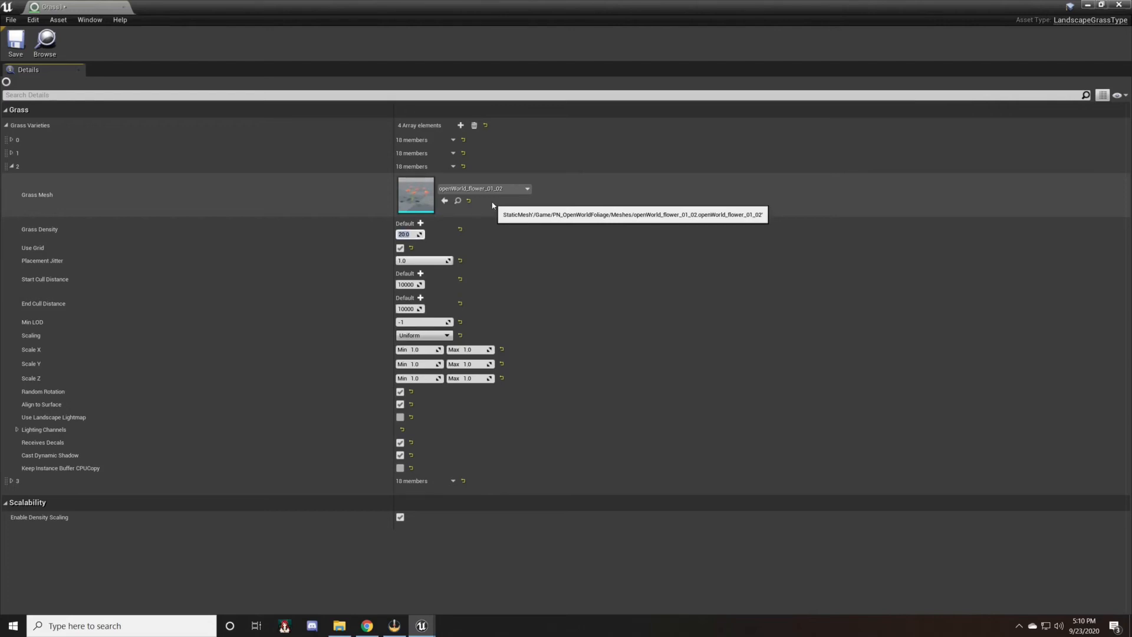
{"action": "left_click", "coordinate": [414, 337]}
{"action": "left_click", "coordinate": [413, 357]}
{"action": "left_click", "coordinate": [427, 348]}
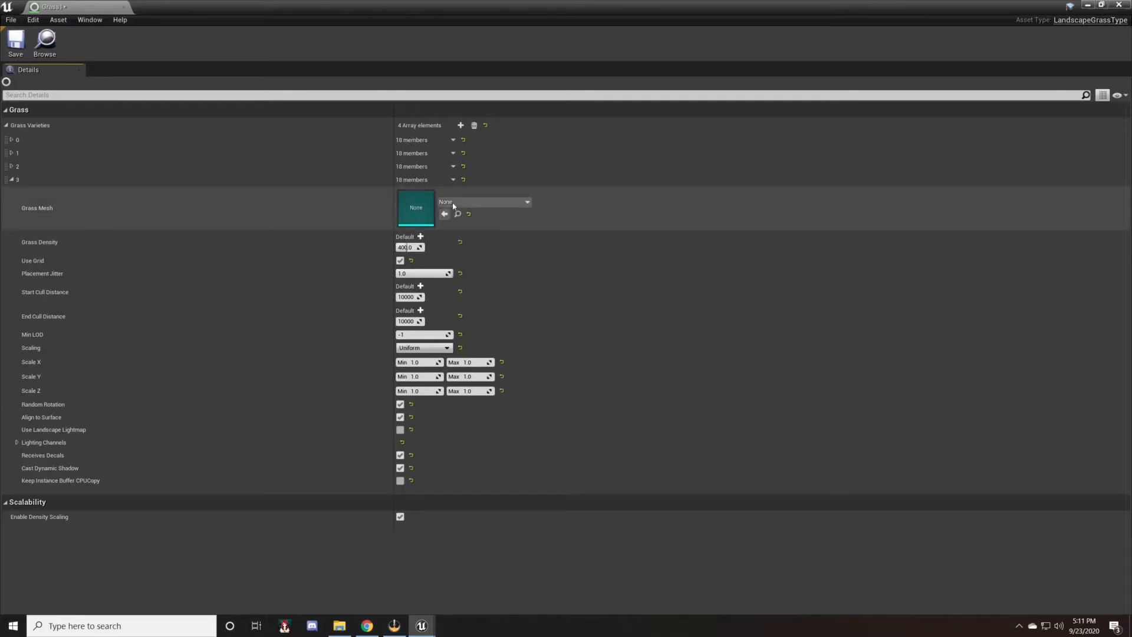
Set variety 3's grass mesh to openWorld_flower_02_02, with grass density 25 and Free scaling.
{"action": "left_click", "coordinate": [484, 202]}
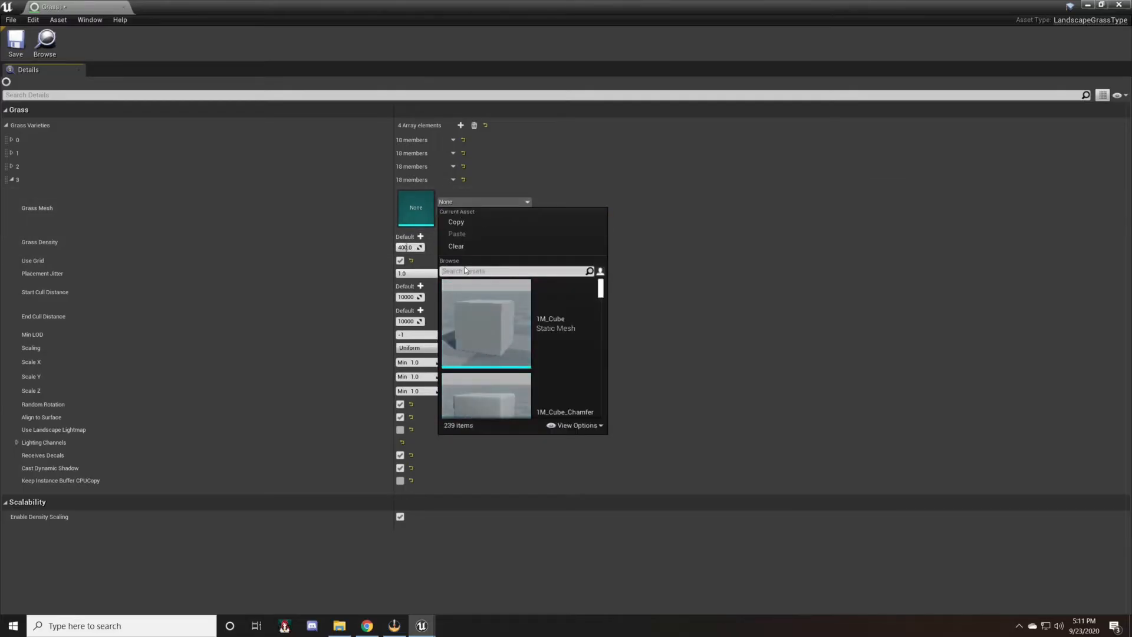
{"action": "type", "text": "foliage"}
{"action": "scroll", "coordinate": [527, 333], "scroll_direction": "down", "scroll_amount": 2}
{"action": "mouse_move", "coordinate": [601, 302]}
{"action": "left_mouse_down"}
{"action": "mouse_move", "coordinate": [605, 357]}
{"action": "mouse_move", "coordinate": [601, 310]}
{"action": "left_mouse_up"}
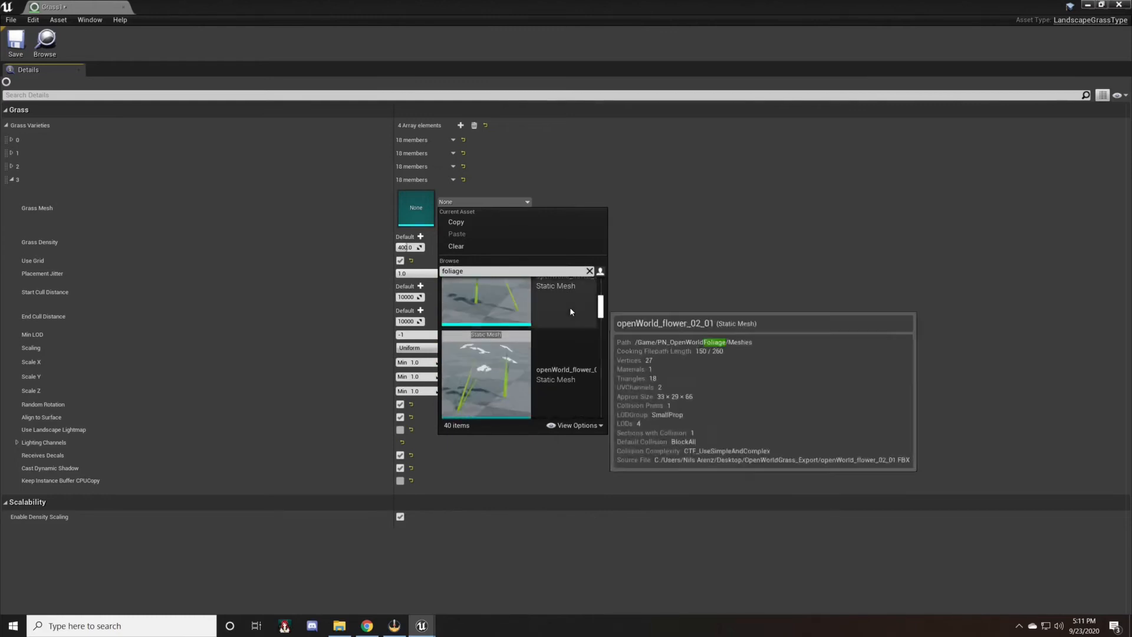
{"action": "left_click", "coordinate": [561, 364]}
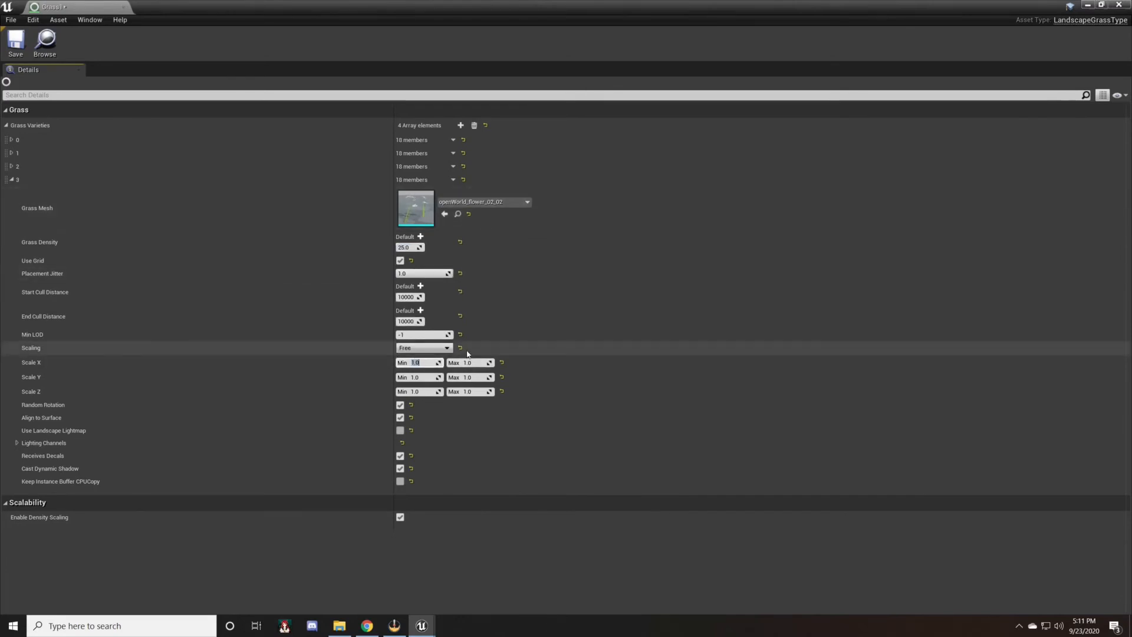
Set variety 3's scale ranges to 0.9–1.1 in X, 0.9–1.2 in Y and 0.9–1.3 in Z, and save Grass1.
{"action": "type", "text": "0.9"}
{"action": "left_click", "coordinate": [420, 377]}
{"action": "left_click", "coordinate": [425, 390]}
{"action": "type", "text": ".9"}
{"action": "left_click", "coordinate": [11, 179]}
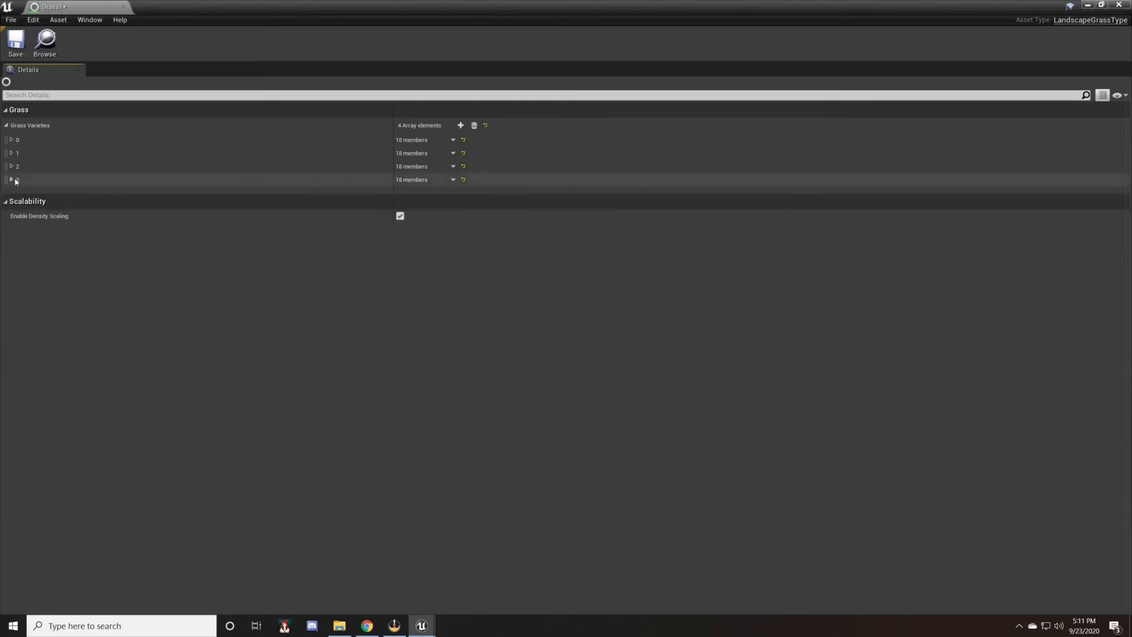
{"action": "left_click", "coordinate": [15, 49]}
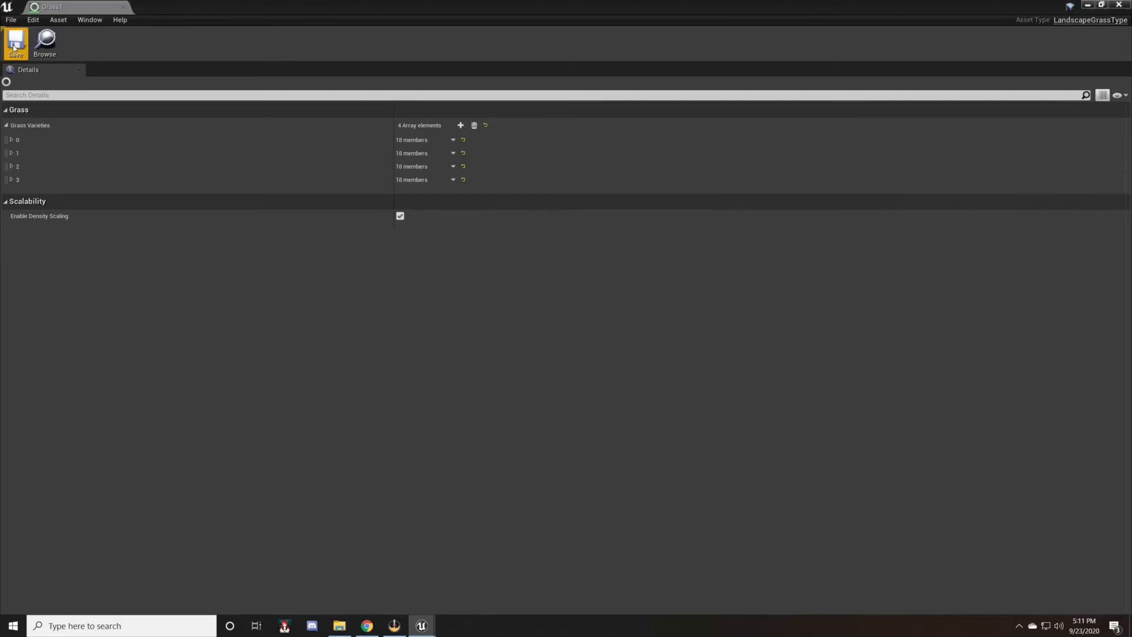
{"action": "left_click", "coordinate": [124, 7]}
Replace the existing Grass2 asset with a duplicate of Grass1 named Grass2 and open it.
{"action": "scroll", "coordinate": [446, 567], "scroll_direction": "down", "scroll_amount": 3}
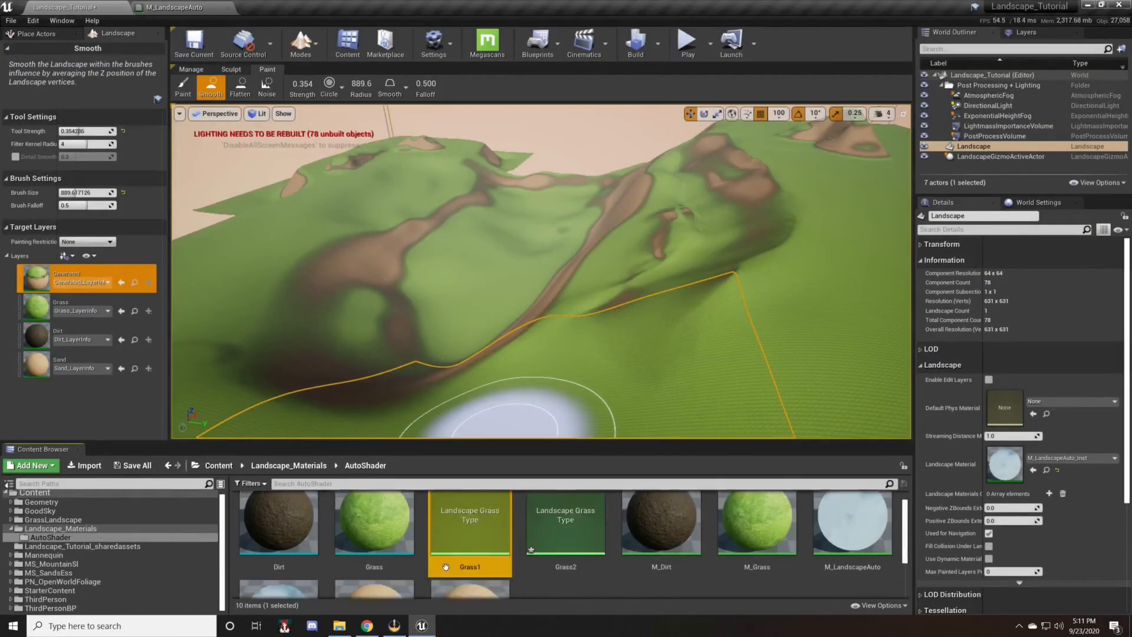
{"action": "left_click", "coordinate": [467, 530]}
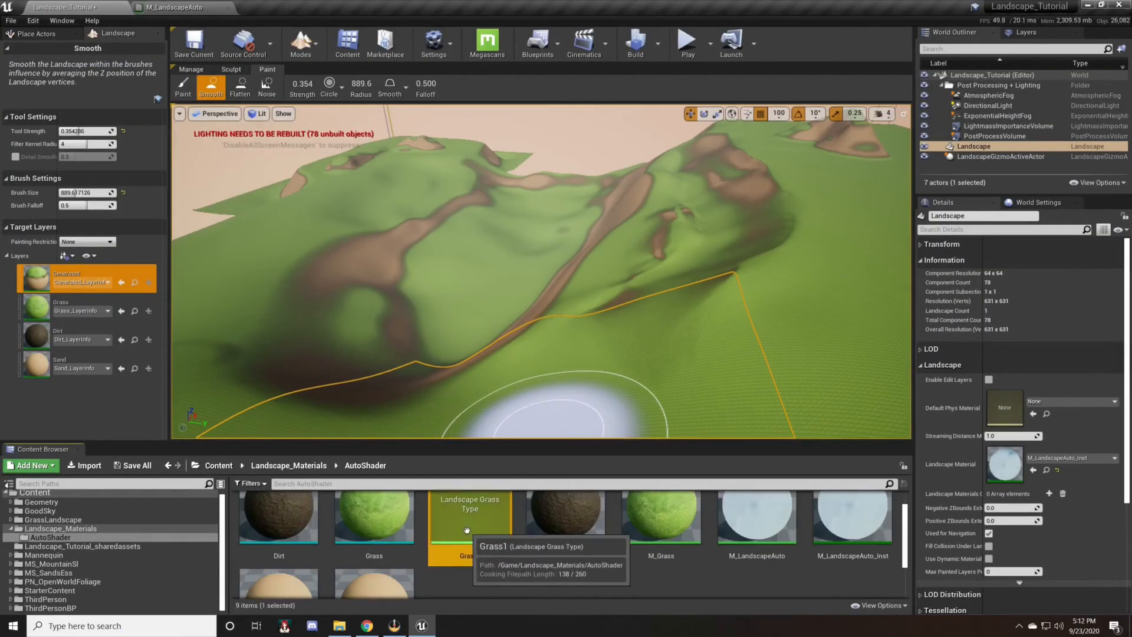
{"action": "double_click", "coordinate": [467, 529]}
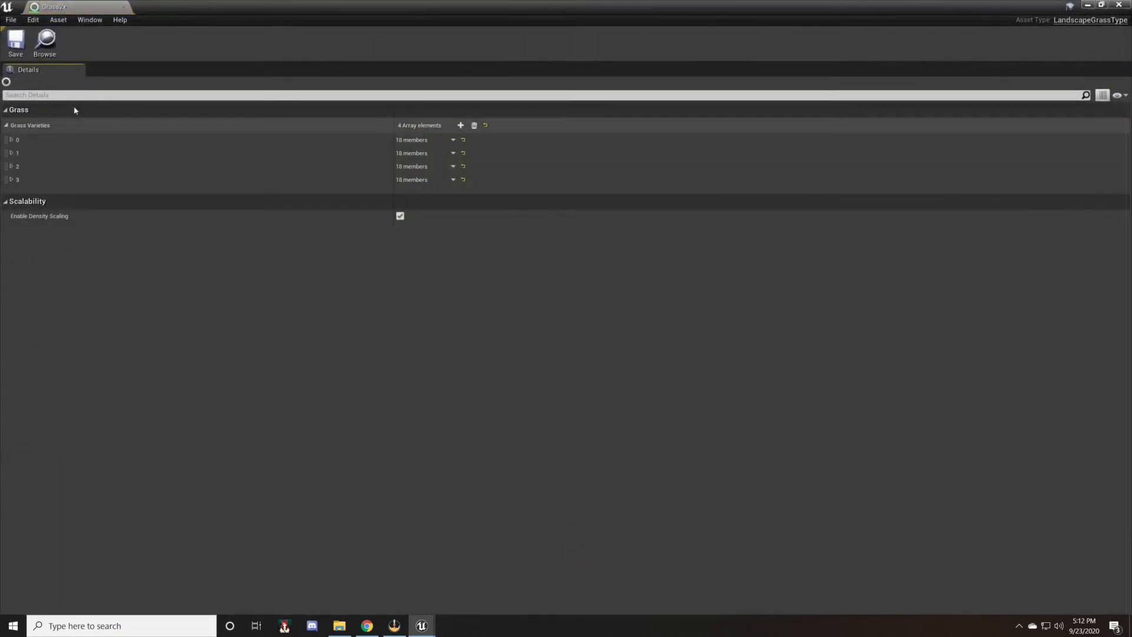
In Grass2, set the grass density of variety 0 to 150 and of variety 1 to 115.
{"action": "left_click", "coordinate": [16, 144]}
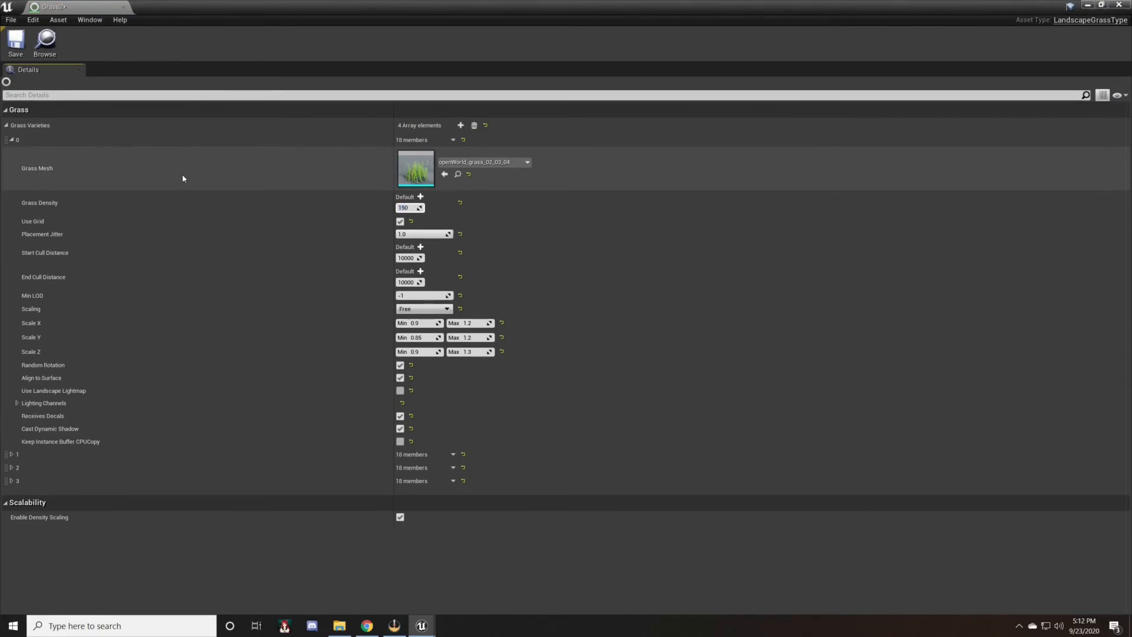
{"action": "left_click", "coordinate": [12, 140]}
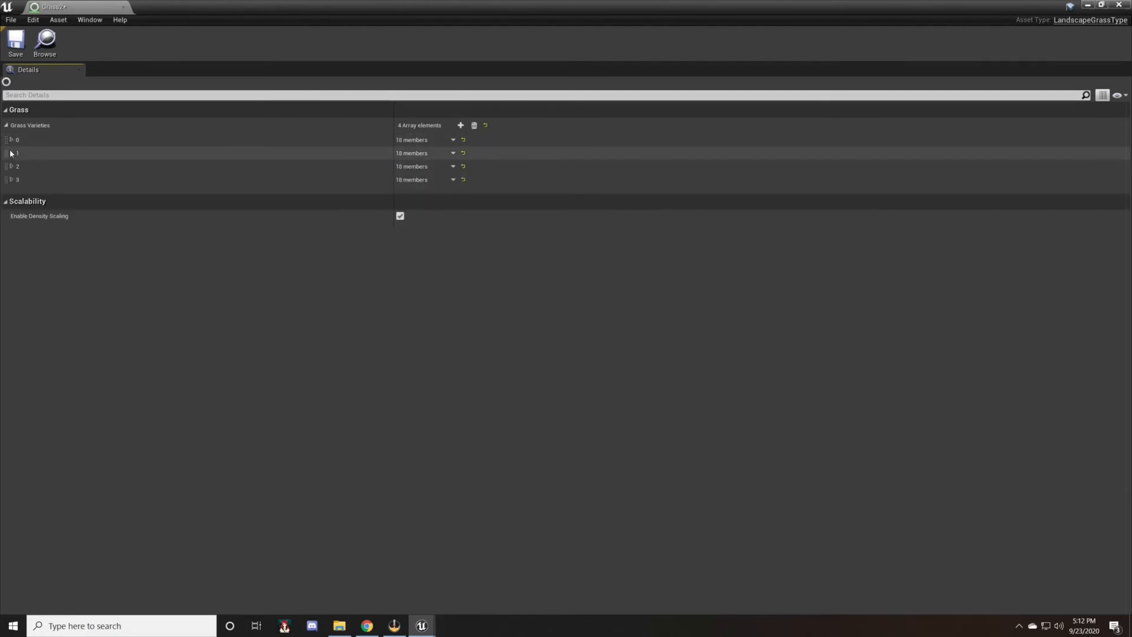
{"action": "left_click", "coordinate": [11, 153]}
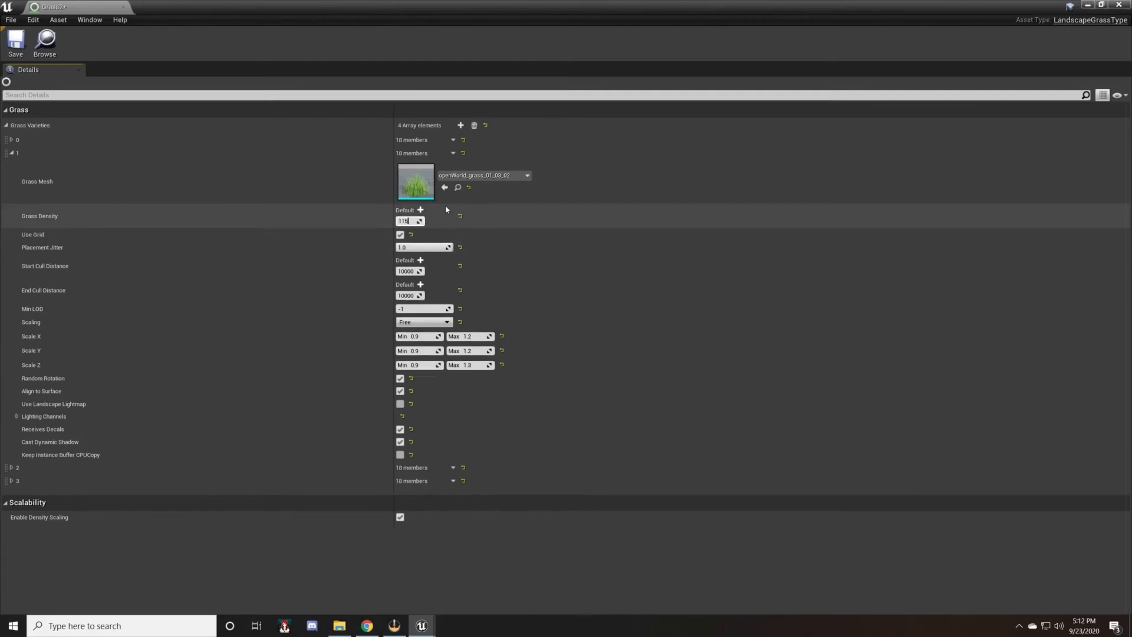
{"action": "left_click", "coordinate": [11, 153]}
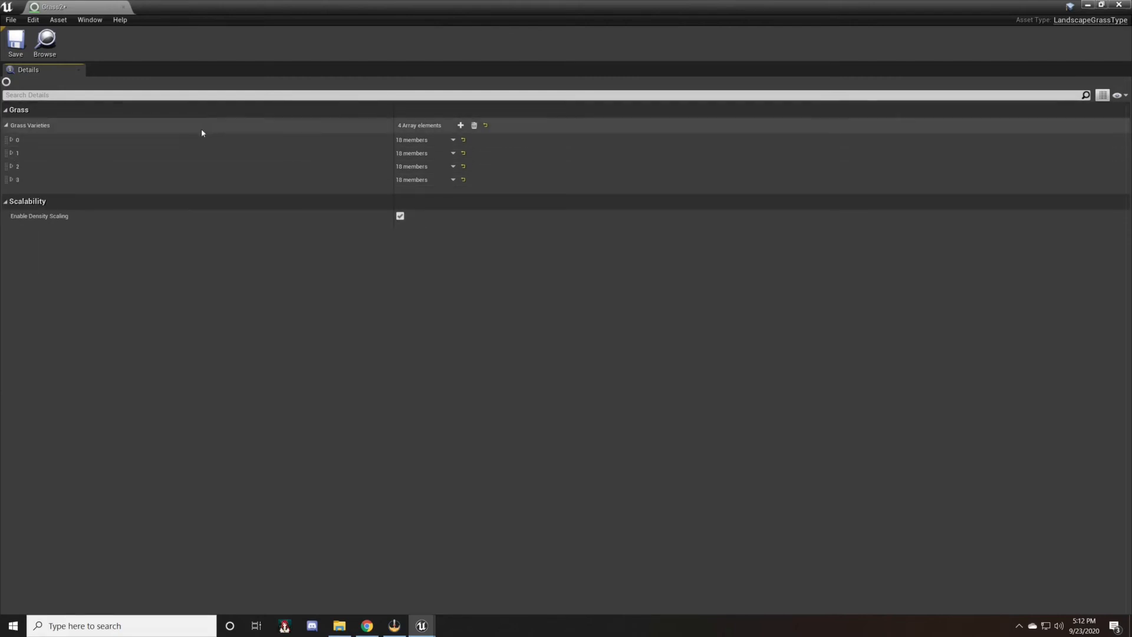
Adjust the grass densities of varieties 2 and 3 in Grass2, setting variety 3 to 30, and save the asset.
{"action": "left_click", "coordinate": [12, 167]}
{"action": "left_click", "coordinate": [413, 234]}
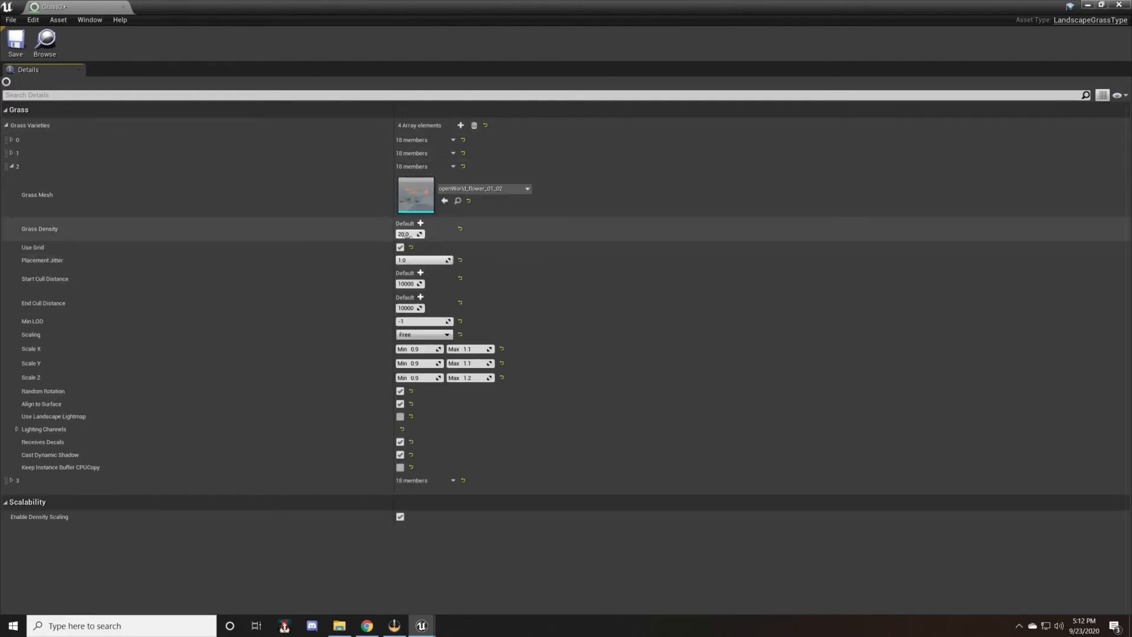
{"action": "left_click", "coordinate": [11, 166]}
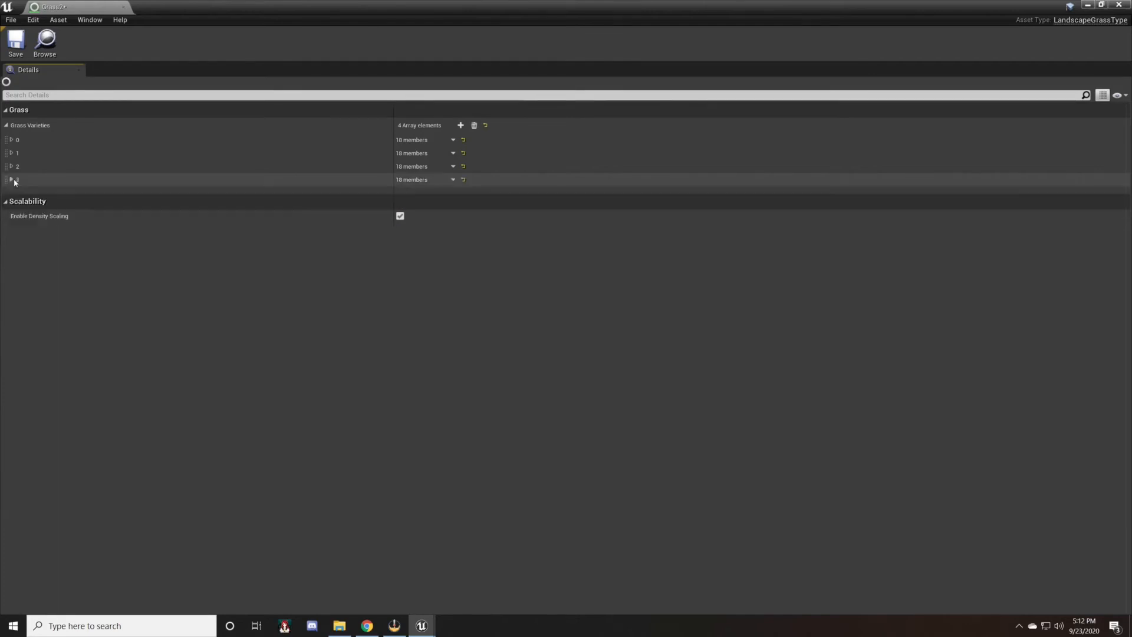
{"action": "left_click", "coordinate": [11, 180]}
{"action": "left_click", "coordinate": [412, 247]}
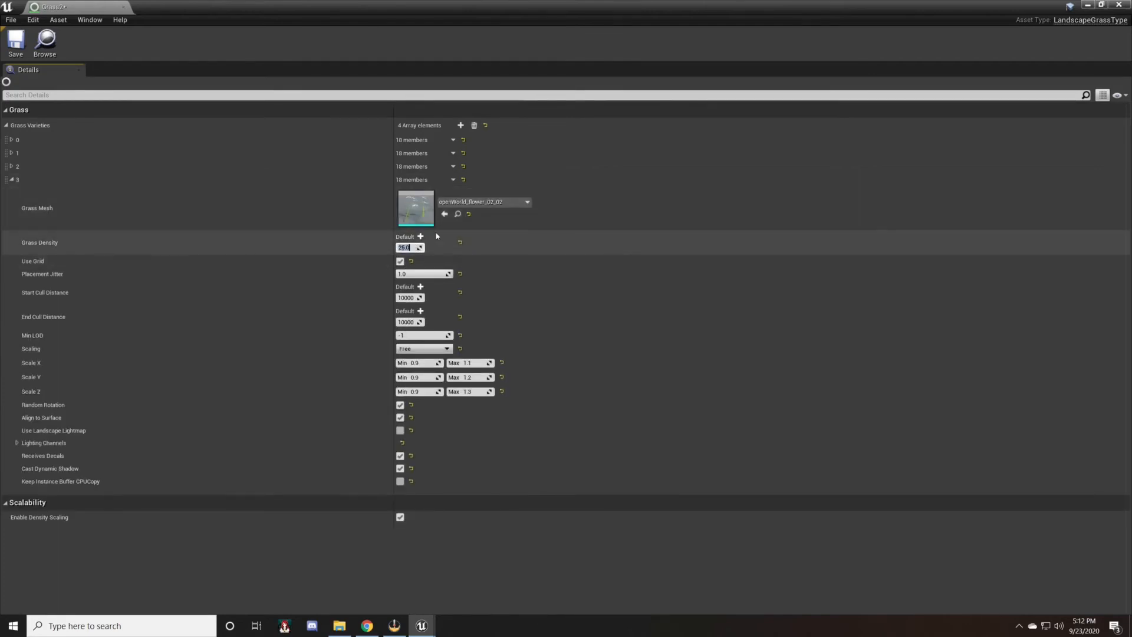
{"action": "type", "text": "30"}
{"action": "left_click", "coordinate": [15, 41]}
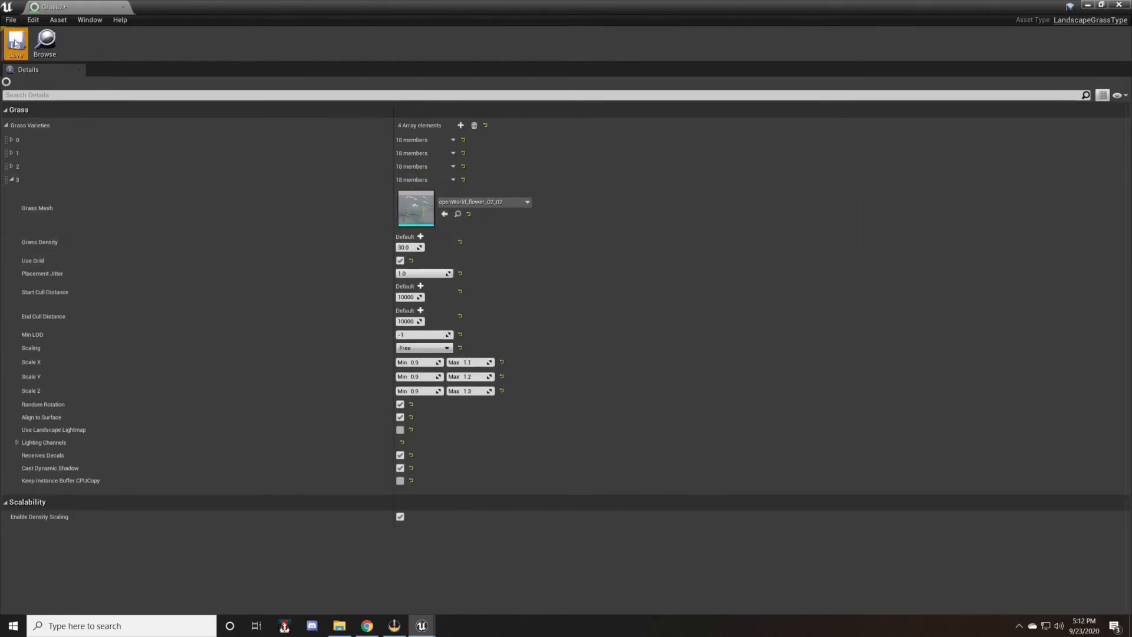
{"action": "left_click", "coordinate": [123, 7]}
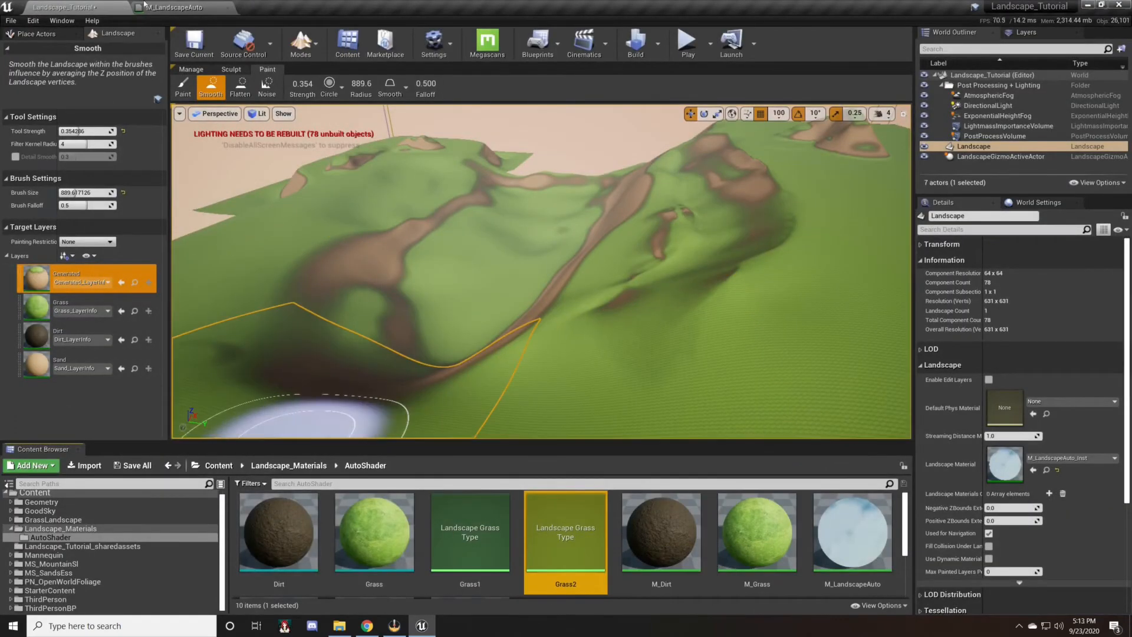
In the grass output node of M_LandscapeAuto, assign Grass1 to the first grass type and name the second entry Grass2.
{"action": "left_click", "coordinate": [162, 6]}
{"action": "left_click", "coordinate": [661, 362]}
{"action": "scroll", "coordinate": [666, 365], "scroll_direction": "up", "scroll_amount": 1}
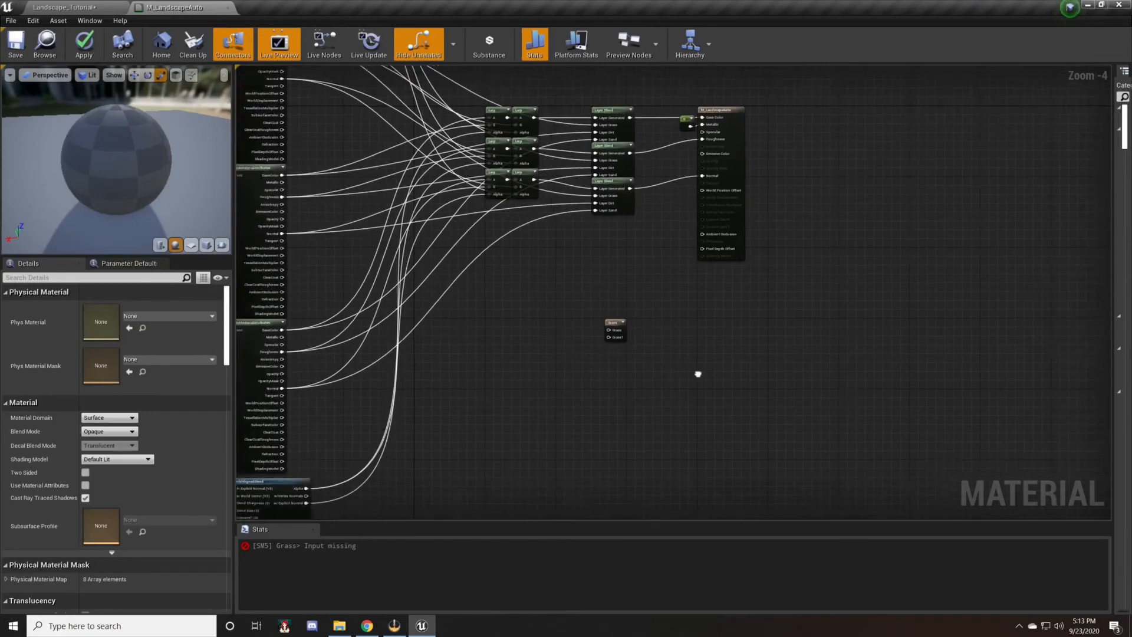
{"action": "left_click", "coordinate": [572, 306]}
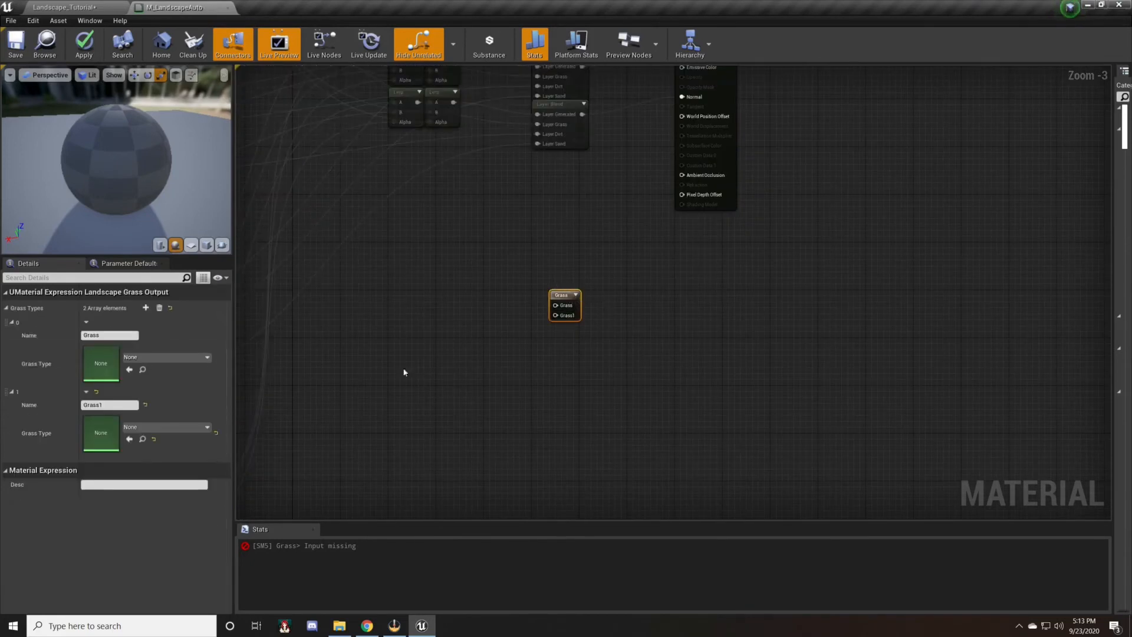
{"action": "left_click", "coordinate": [135, 358]}
{"action": "left_click", "coordinate": [189, 249]}
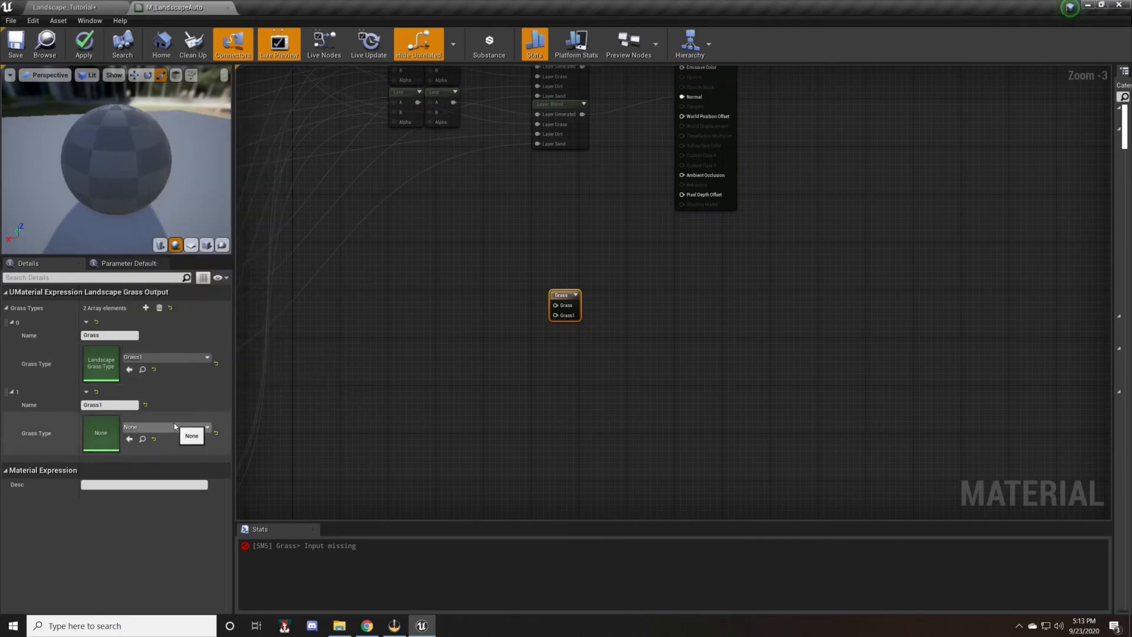
{"action": "left_click", "coordinate": [111, 406]}
{"action": "key", "text": "BackSpace"}
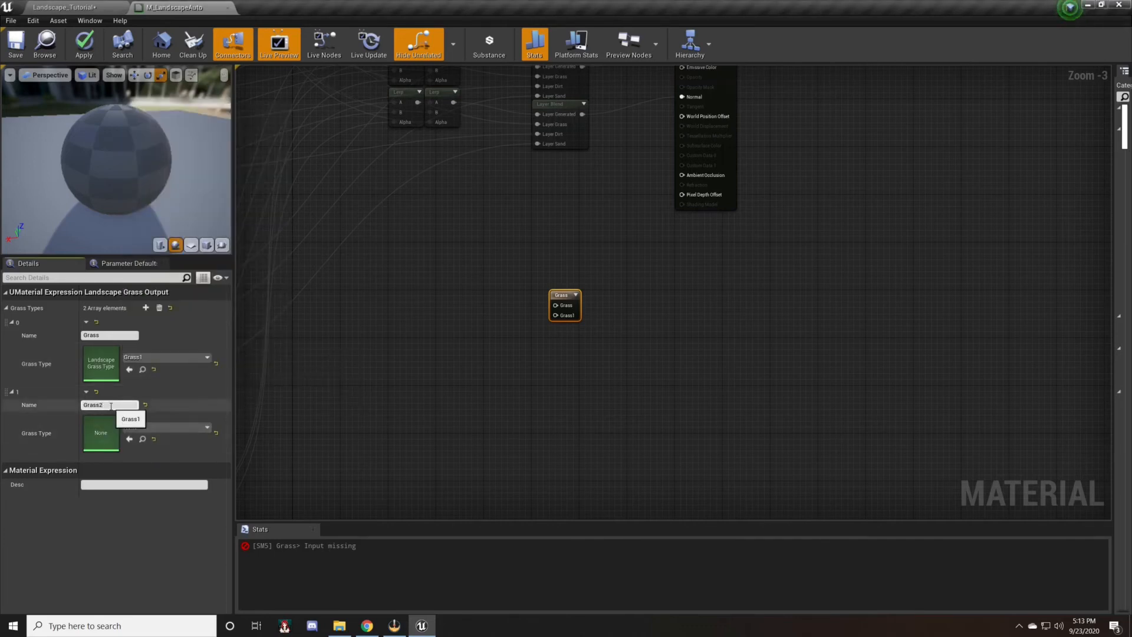
Assign the Grass2 asset to the second grass type entry of the grass output node.
{"action": "left_click", "coordinate": [141, 429]}
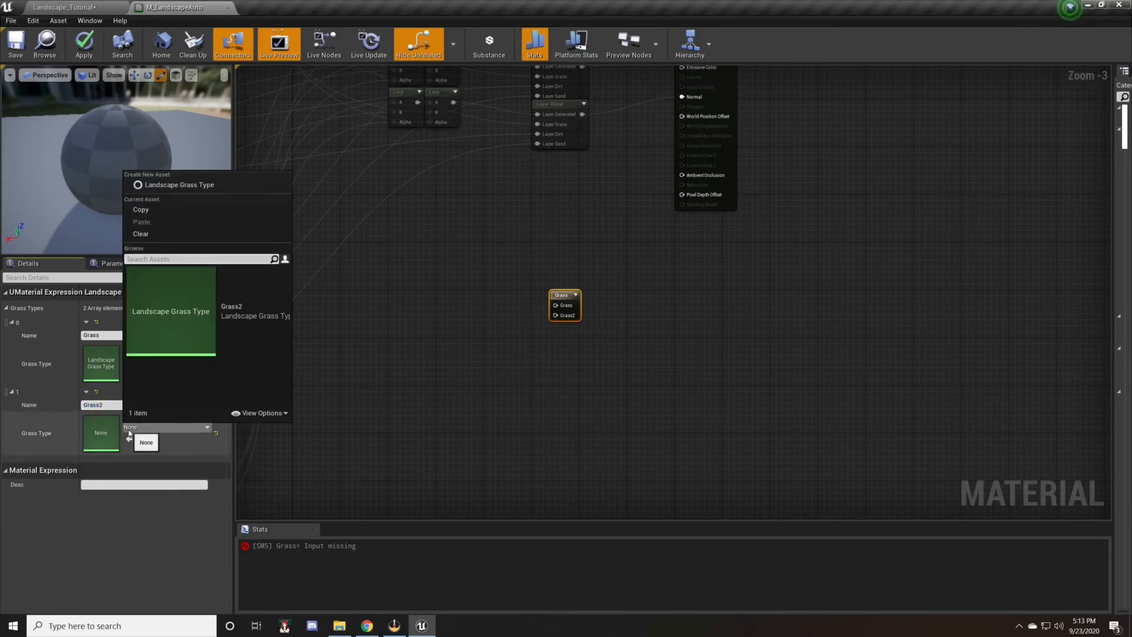
{"action": "left_click", "coordinate": [190, 311]}
{"action": "left_click", "coordinate": [384, 430]}
Add a LandscapeLayerBlend node beside the grass output node and give it one layer named Generated.
{"action": "right_click_drag", "start_coordinate": [649, 270], "coordinate": [720, 298]}
{"action": "right_click_drag", "start_coordinate": [491, 343], "coordinate": [621, 455]}
{"action": "scroll", "coordinate": [687, 442], "scroll_direction": "down", "scroll_amount": 1}
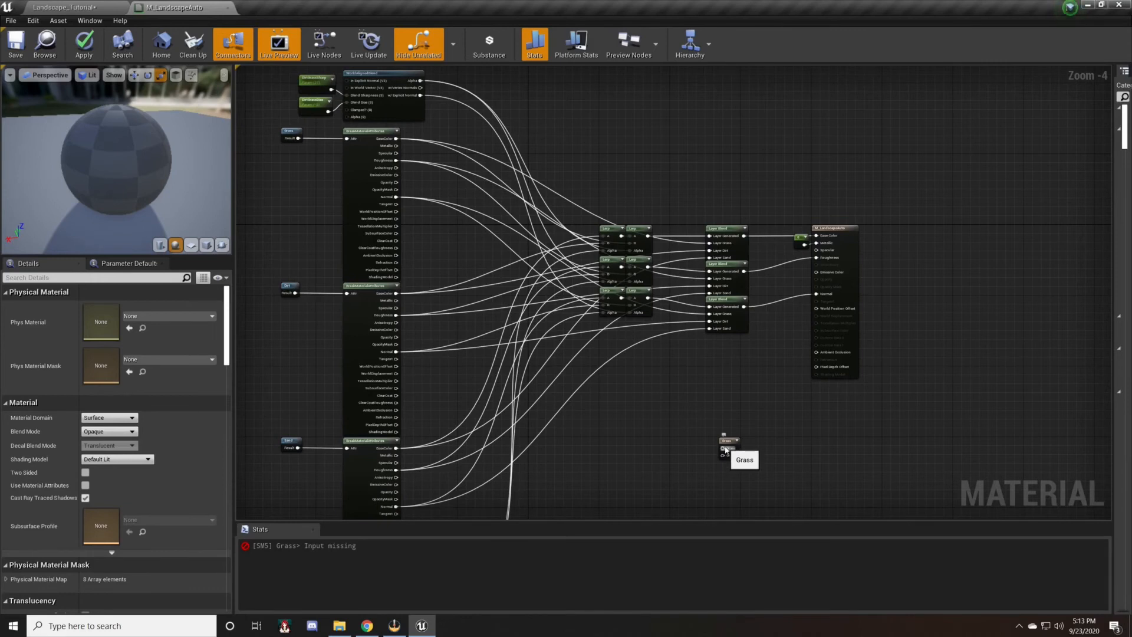
{"action": "right_click_drag", "start_coordinate": [726, 451], "coordinate": [582, 394]}
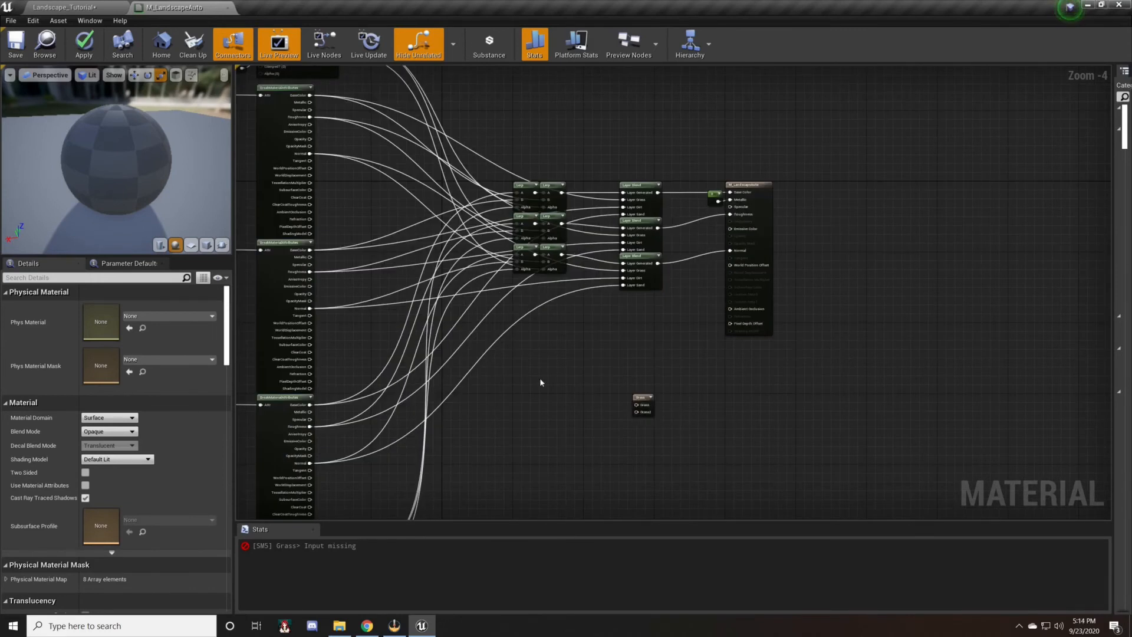
{"action": "right_click", "coordinate": [553, 386]}
{"action": "type", "text": "landsc"}
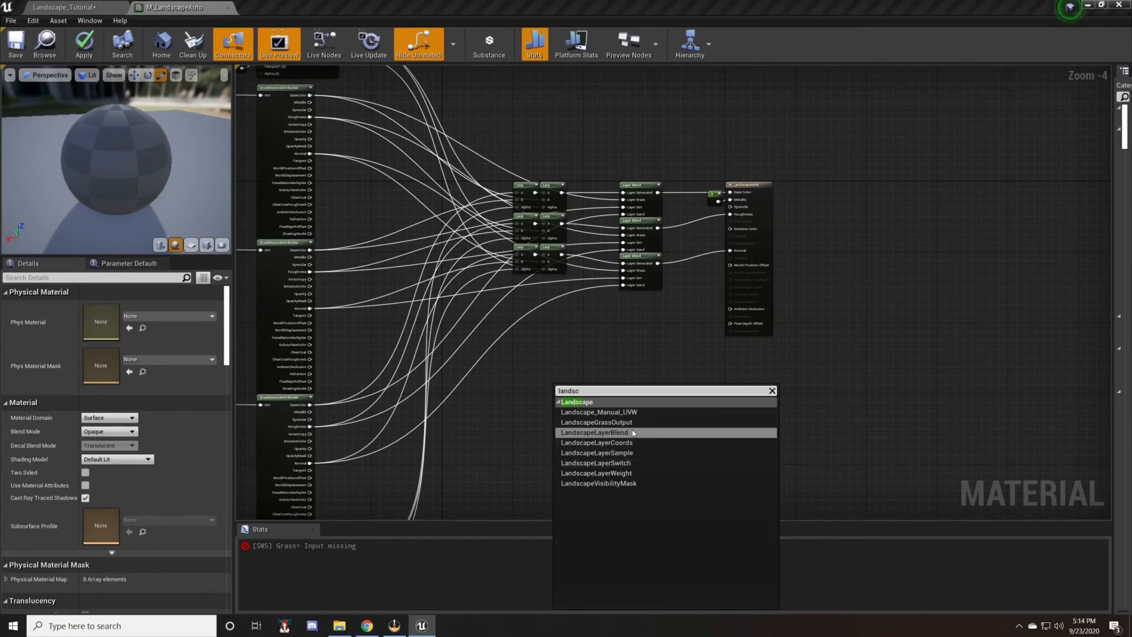
{"action": "key", "text": "Return"}
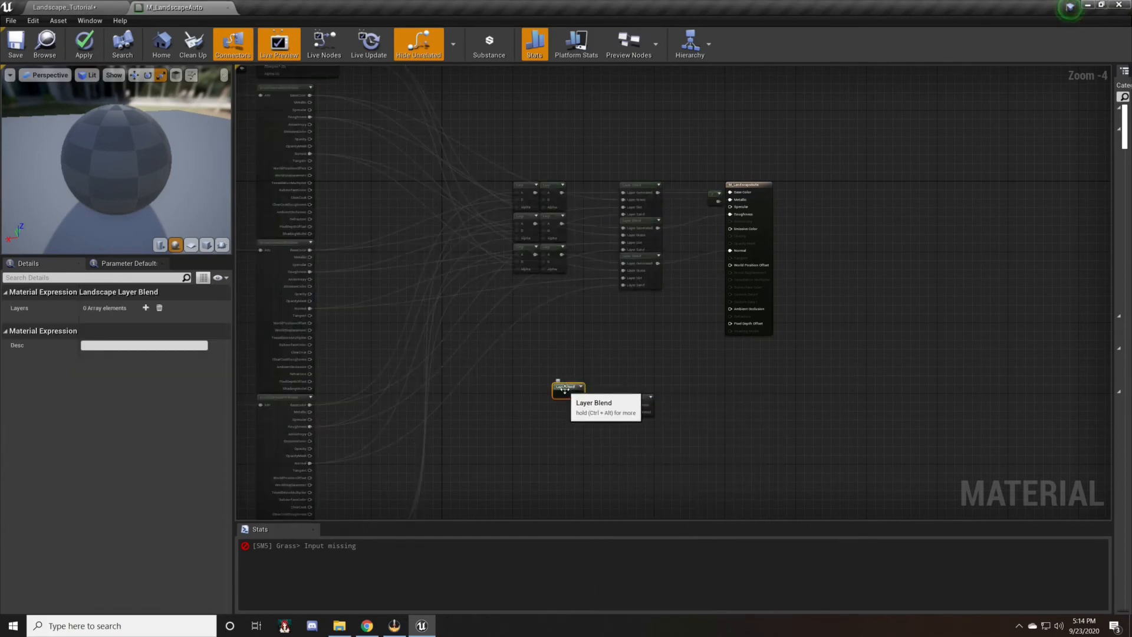
{"action": "left_click", "coordinate": [146, 308]}
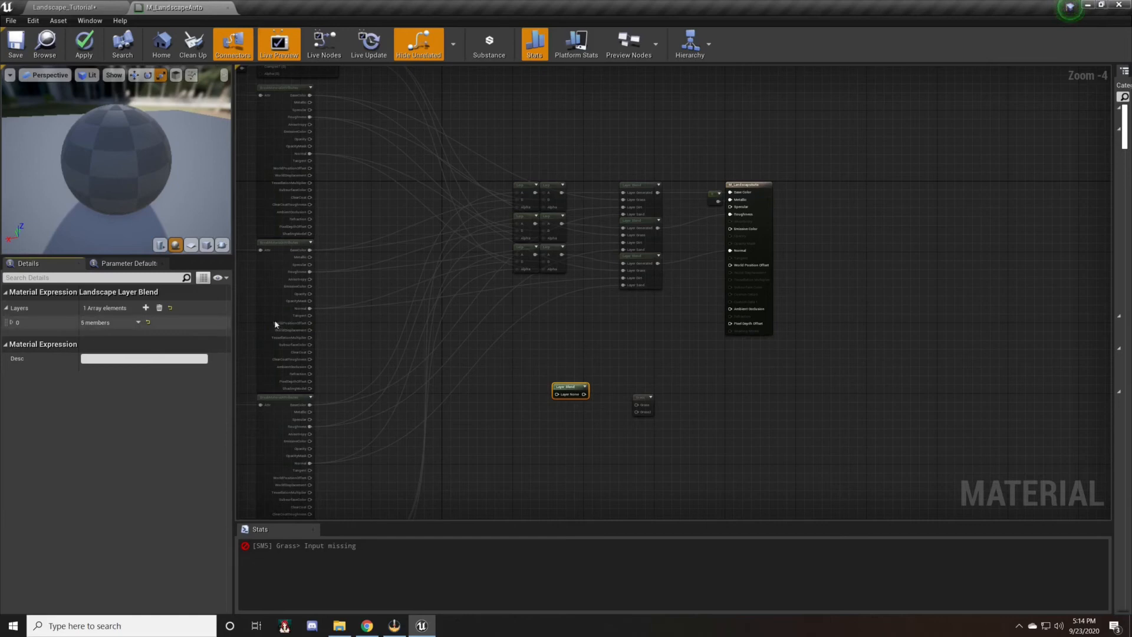
{"action": "left_click", "coordinate": [12, 322]}
{"action": "left_click", "coordinate": [99, 335]}
{"action": "type", "text": "Generated"}
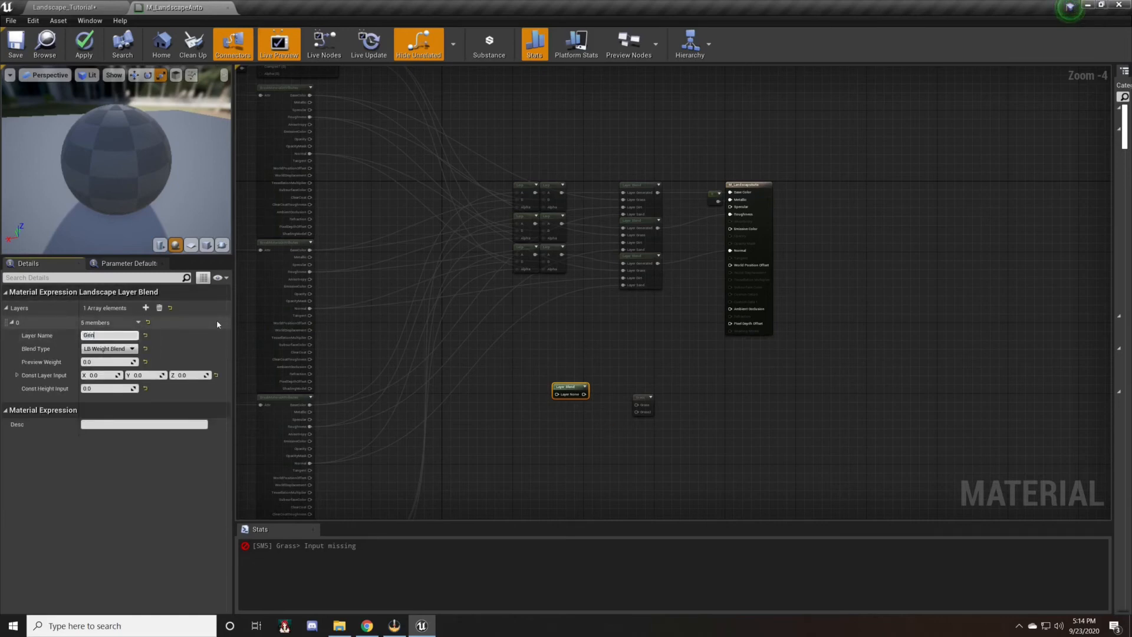
{"action": "key", "text": "Return"}
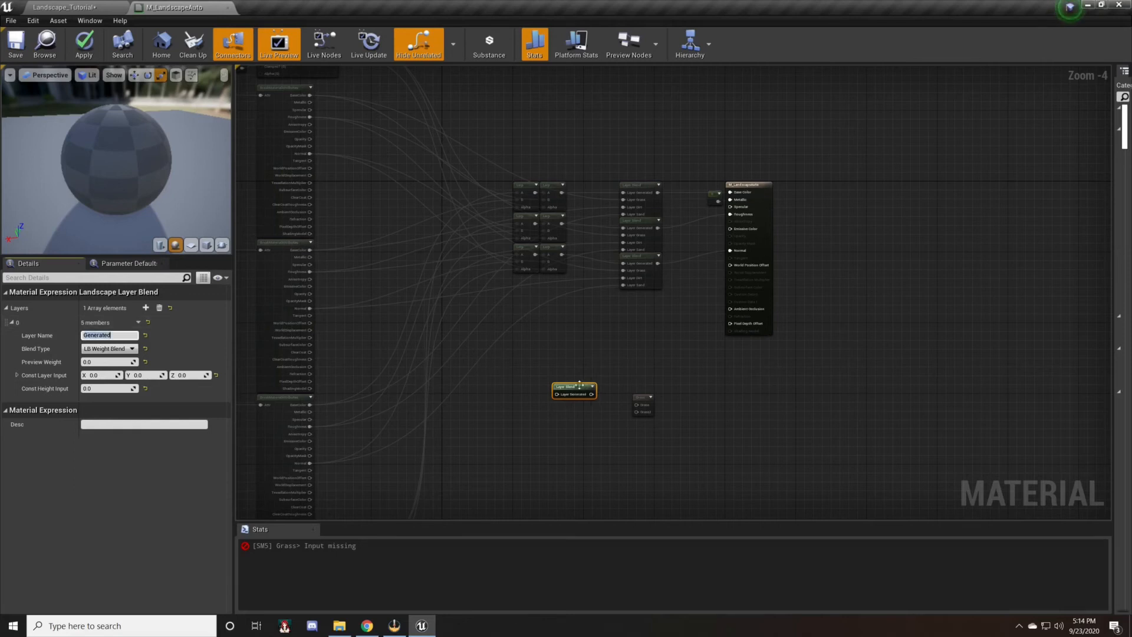
Duplicate the Generated layer blend node, place the copy below it and rename its layer Grass.
{"action": "scroll", "coordinate": [590, 386], "scroll_direction": "up", "scroll_amount": 5}
{"action": "key", "text": "Home"}
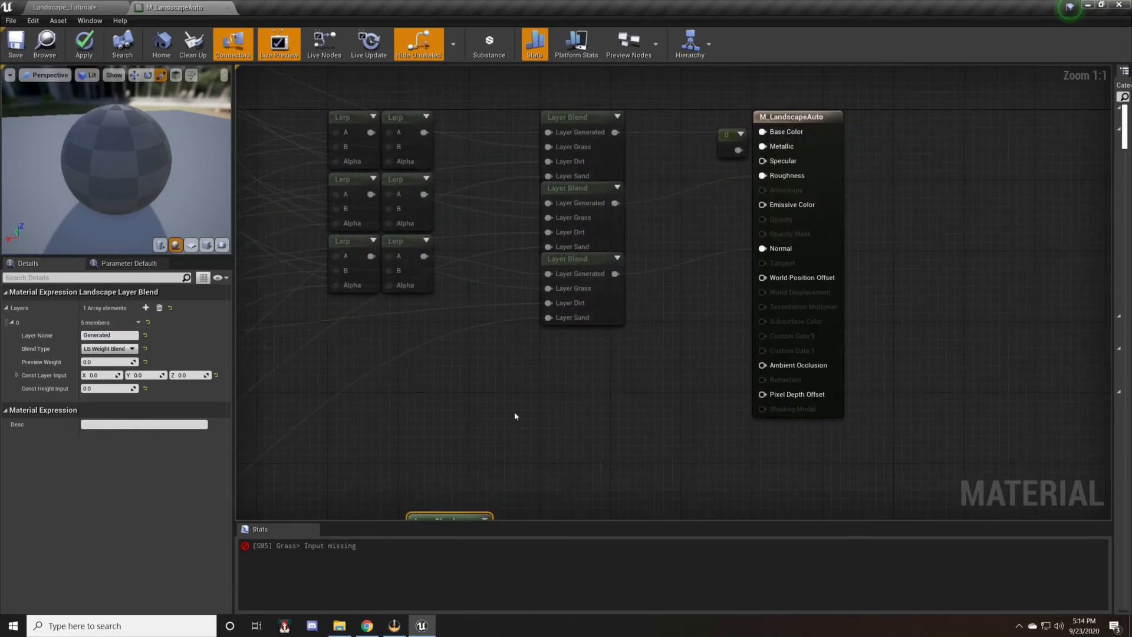
{"action": "right_click_drag", "start_coordinate": [479, 361], "coordinate": [620, 69]}
{"action": "left_click", "coordinate": [563, 276]}
{"action": "left_click", "coordinate": [577, 228]}
{"action": "key", "text": "ctrl+w"}
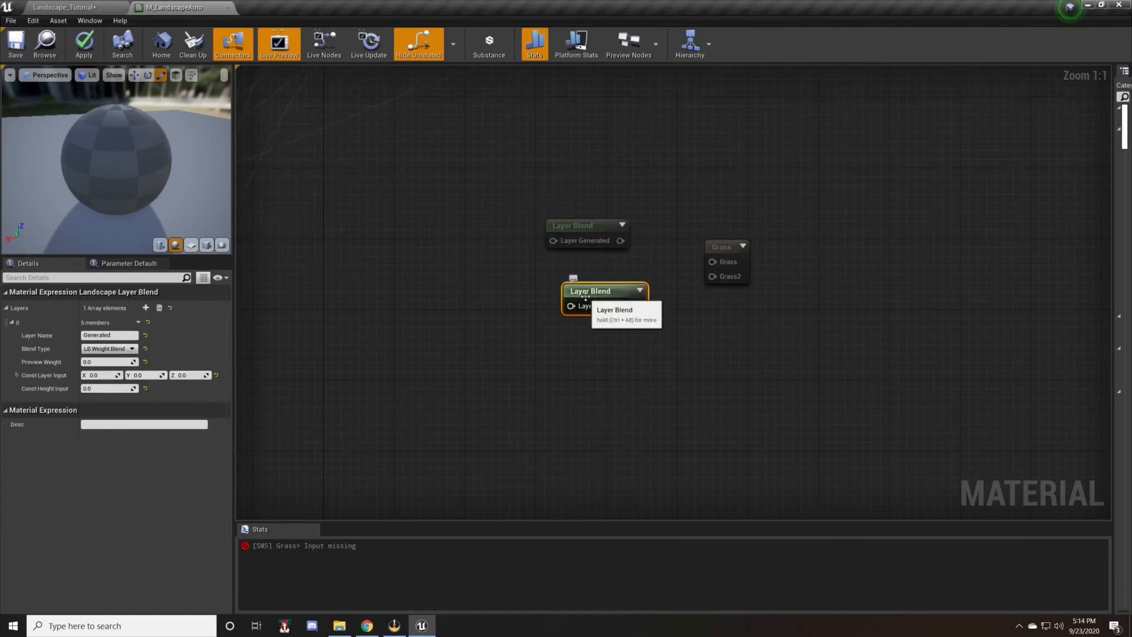
{"action": "left_click_drag", "start_coordinate": [576, 294], "coordinate": [556, 276]}
{"action": "left_click", "coordinate": [532, 304]}
{"action": "left_click", "coordinate": [581, 283]}
{"action": "left_click", "coordinate": [96, 335]}
{"action": "type", "text": "Gras"}
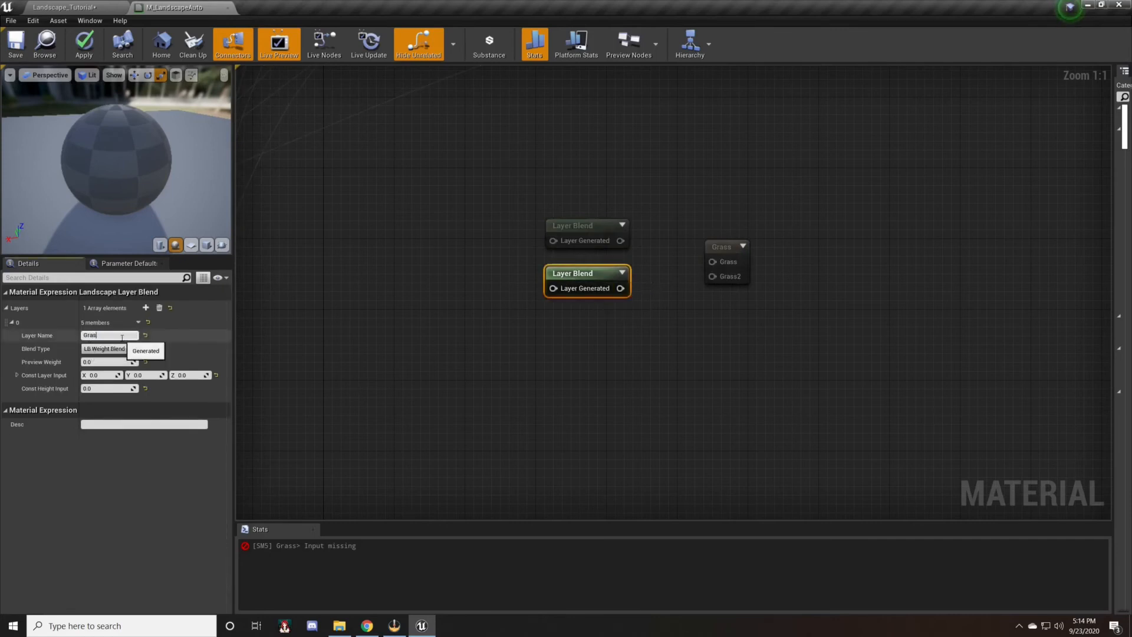
Connect the Generated layer blend to the Grass input and the Grass layer blend to the Grass2 input of the grass output node.
{"action": "right_click_drag", "start_coordinate": [381, 195], "coordinate": [238, 509]}
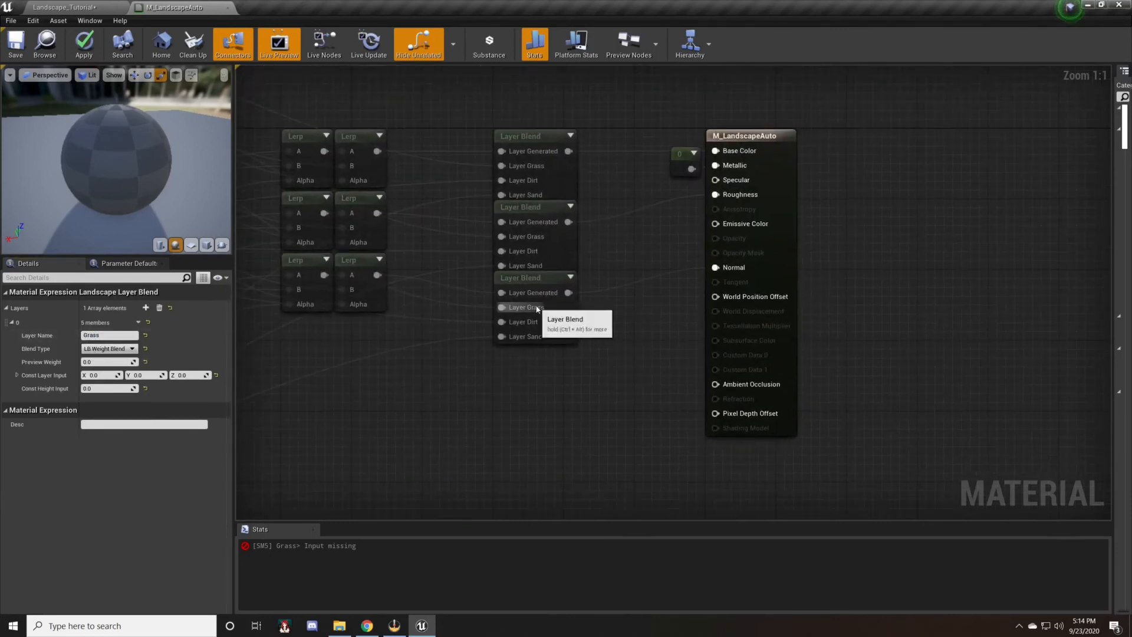
{"action": "right_click_drag", "start_coordinate": [431, 403], "coordinate": [553, 173]}
{"action": "left_click_drag", "start_coordinate": [558, 326], "coordinate": [651, 348]}
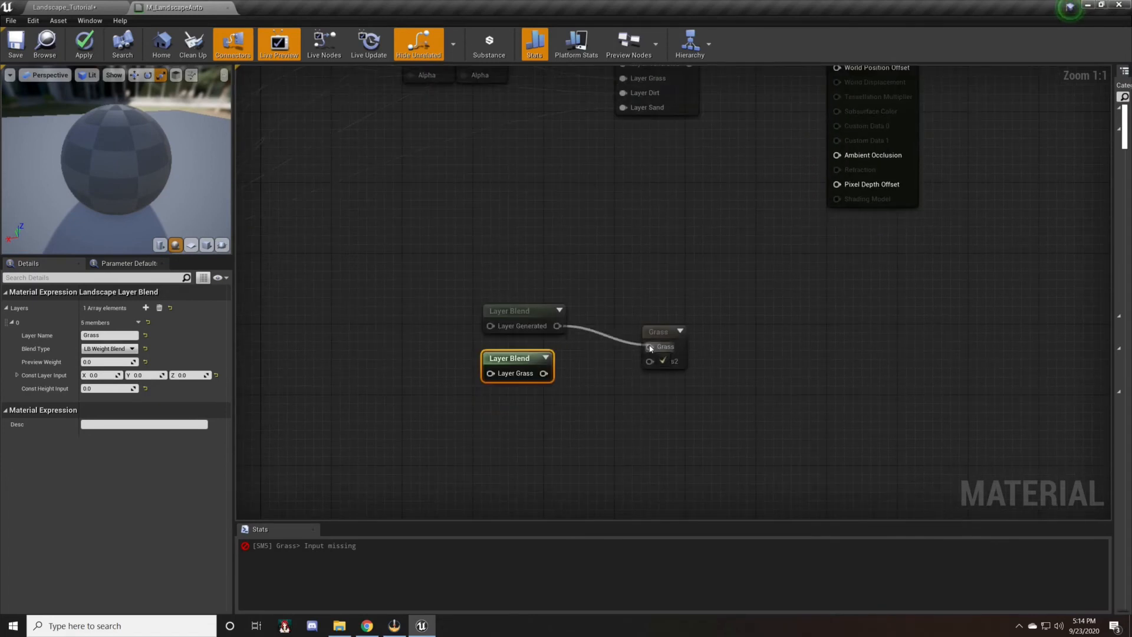
{"action": "left_click_drag", "start_coordinate": [544, 374], "coordinate": [657, 365]}
{"action": "right_click_drag", "start_coordinate": [354, 293], "coordinate": [546, 291]}
{"action": "scroll", "coordinate": [584, 289], "scroll_direction": "down", "scroll_amount": 2}
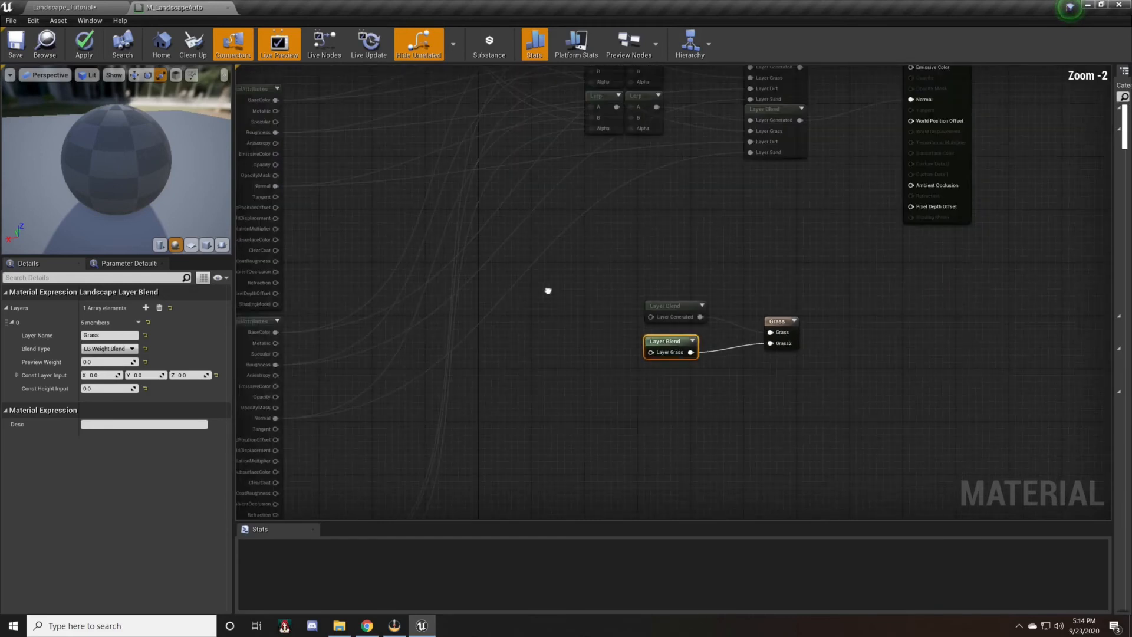
Connect the WorldAlignedBlend's explicit normal output to Layer Generated and the grass BreakMaterialAttributes' Normal output to Layer Grass on the new blends.
{"action": "right_click_drag", "start_coordinate": [546, 291], "coordinate": [566, 300]}
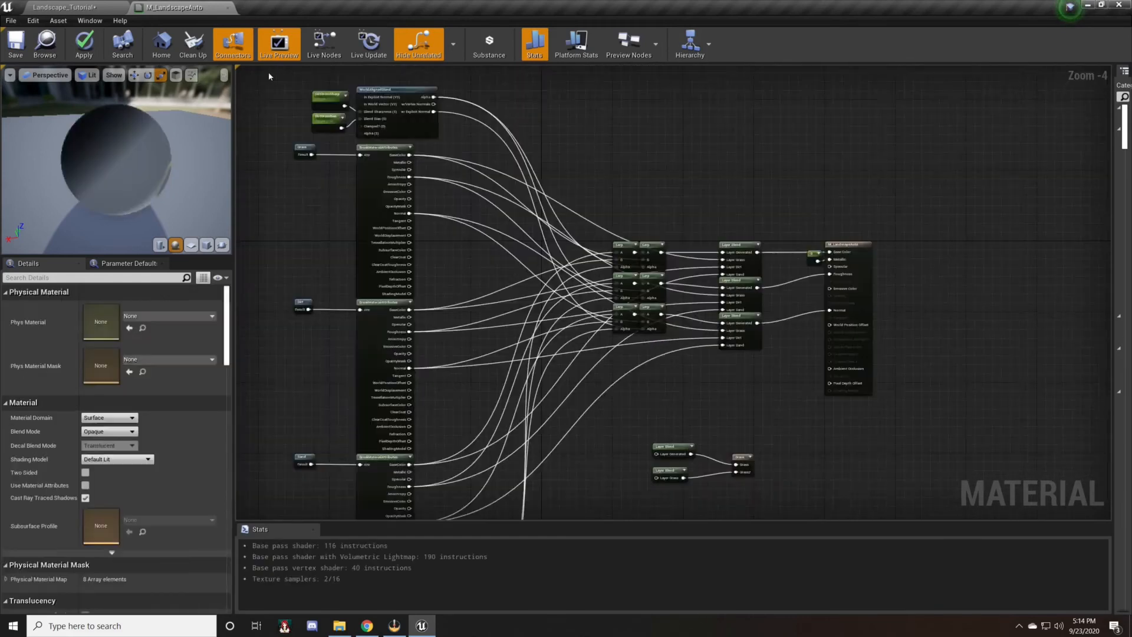
{"action": "left_click_drag", "start_coordinate": [268, 77], "coordinate": [479, 134]}
{"action": "left_click", "coordinate": [361, 79]}
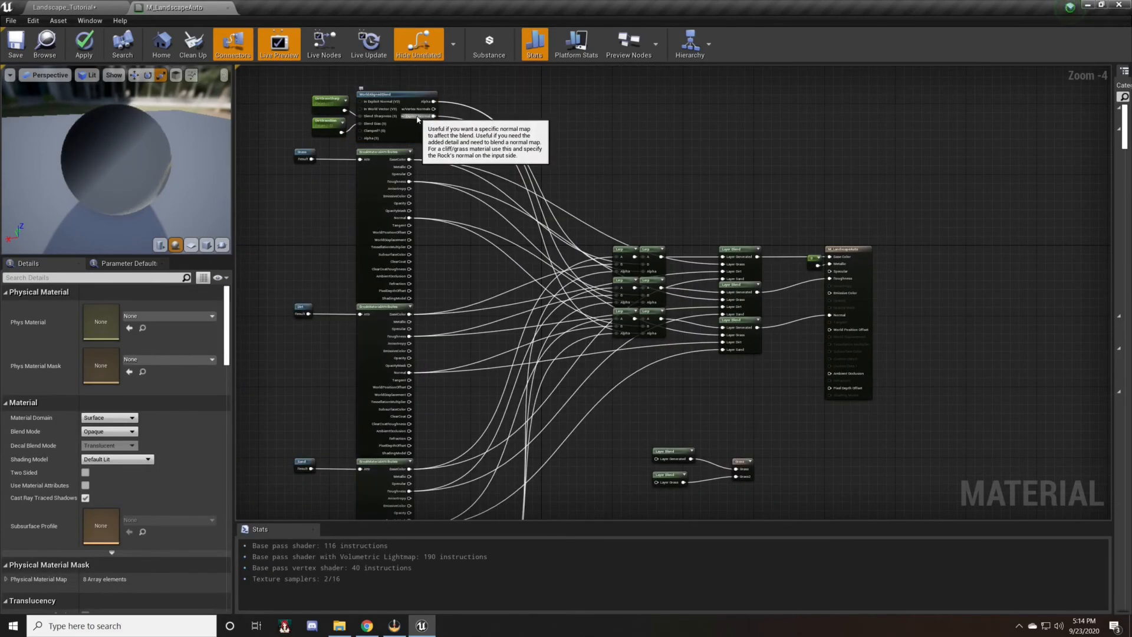
{"action": "left_click_drag", "start_coordinate": [433, 117], "coordinate": [656, 459]}
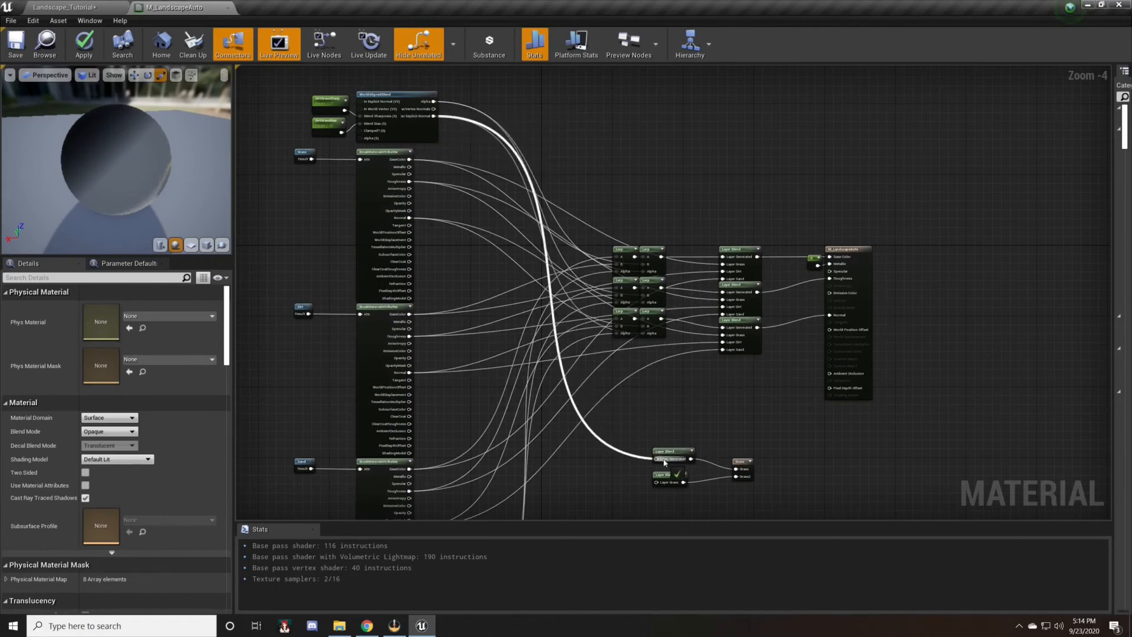
{"action": "right_click_drag", "start_coordinate": [657, 459], "coordinate": [627, 409]}
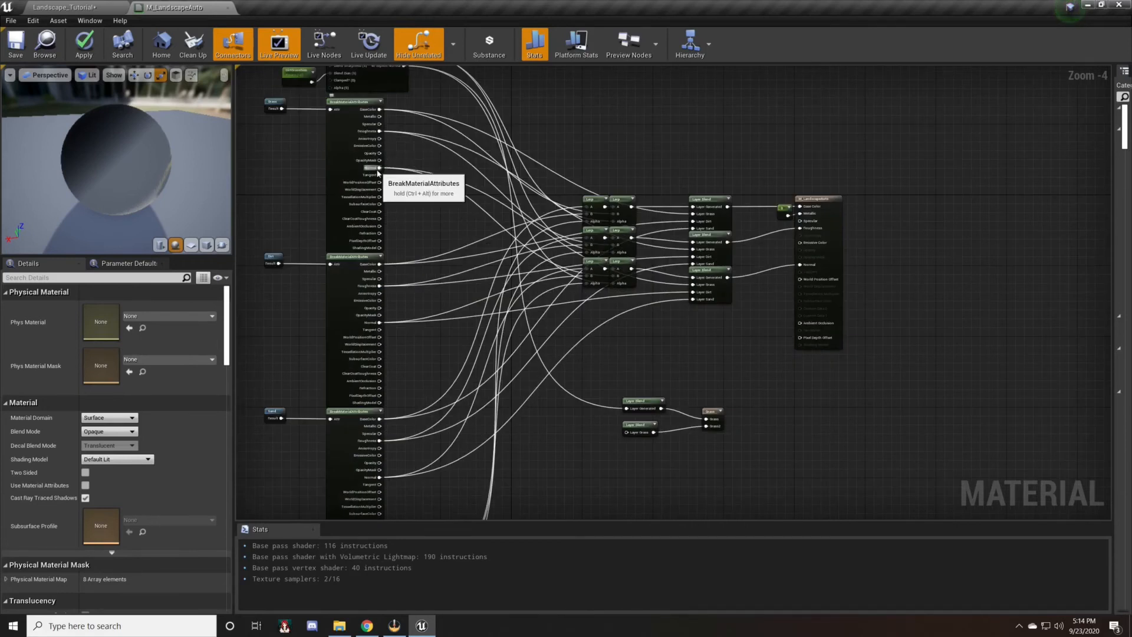
{"action": "left_click_drag", "start_coordinate": [380, 168], "coordinate": [634, 435]}
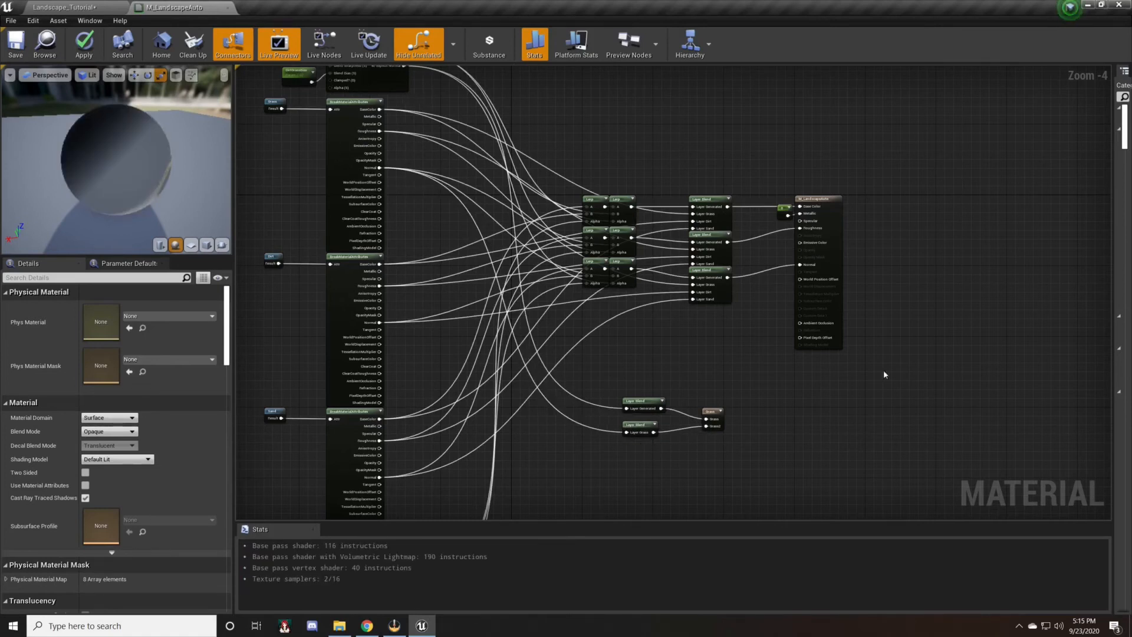
Review the finished grass output connections, save M_LandscapeAuto and close its editor.
{"action": "left_click_drag", "start_coordinate": [768, 387], "coordinate": [614, 428]}
{"action": "right_click_drag", "start_coordinate": [727, 283], "coordinate": [700, 288]}
{"action": "scroll", "coordinate": [668, 356], "scroll_direction": "down", "scroll_amount": 2}
{"action": "left_click", "coordinate": [715, 301]}
{"action": "left_click_drag", "start_coordinate": [791, 122], "coordinate": [435, 439]}
{"action": "scroll", "coordinate": [726, 331], "scroll_direction": "up", "scroll_amount": 4}
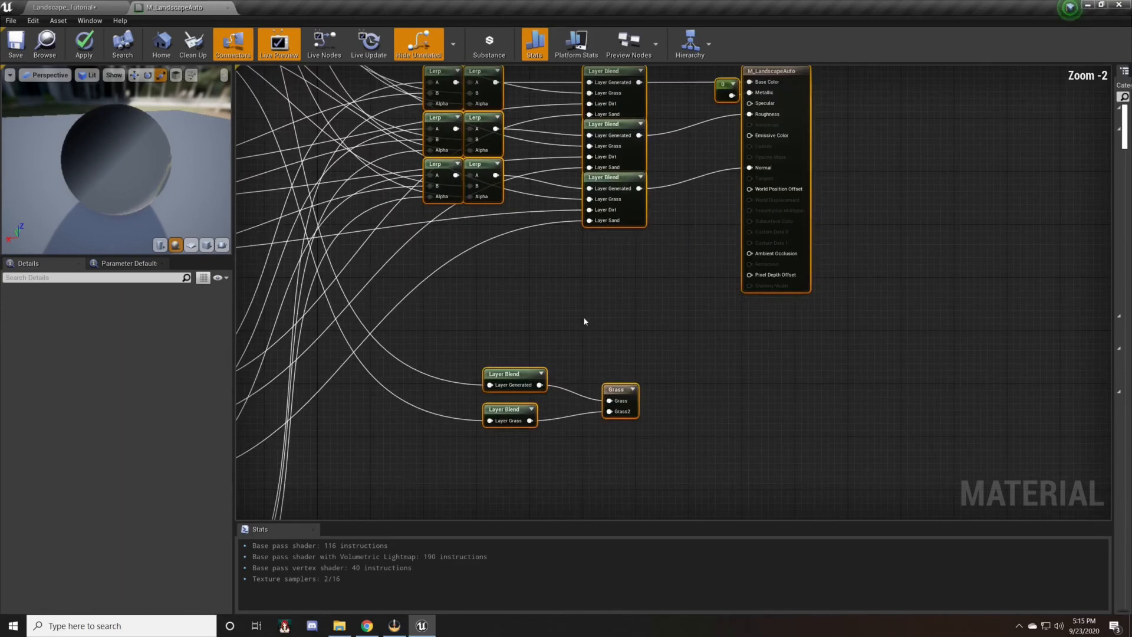
{"action": "left_click", "coordinate": [540, 312]}
{"action": "right_click_drag", "start_coordinate": [538, 312], "coordinate": [609, 345]}
{"action": "scroll", "coordinate": [609, 344], "scroll_direction": "down", "scroll_amount": 2}
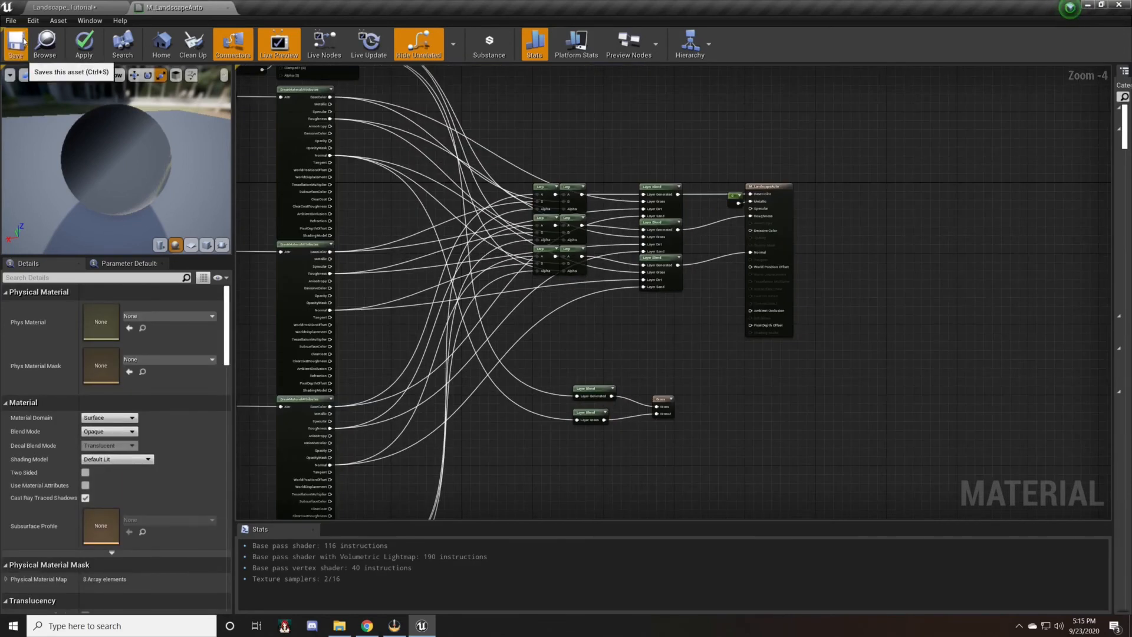
{"action": "left_click", "coordinate": [23, 38]}
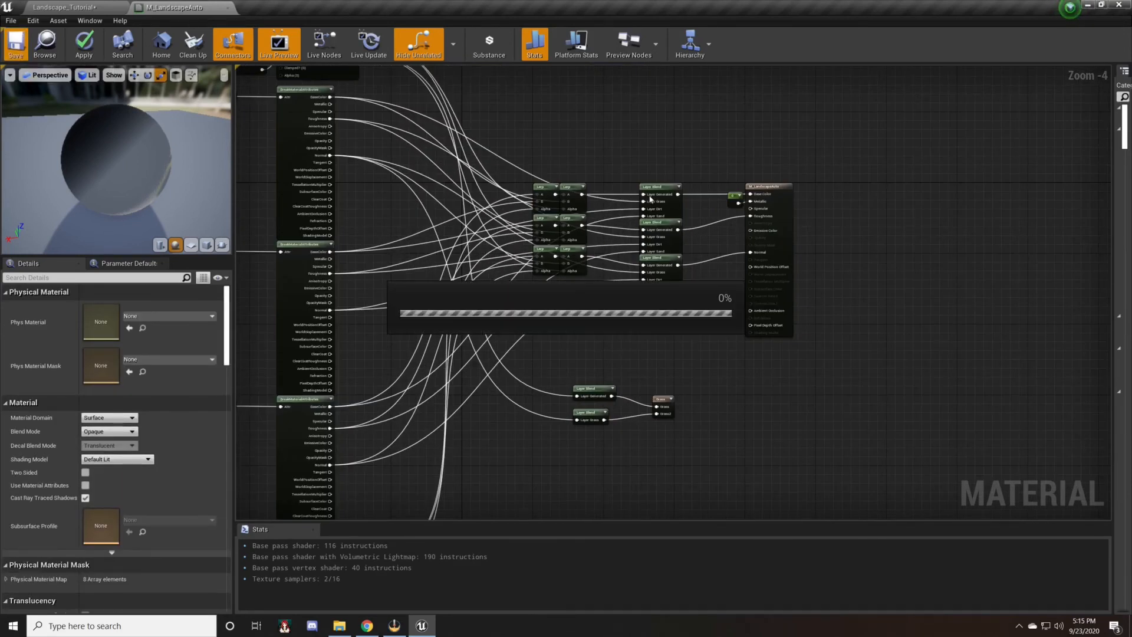
{"action": "left_click", "coordinate": [228, 8]}
Play the level to walk through the spawned grass, and inspect the terrain foliage from above in the editor.
{"action": "mouse_move", "coordinate": [471, 209]}
{"action": "right_mouse_down"}
{"action": "mouse_move", "coordinate": [507, 207]}
{"action": "mouse_move", "coordinate": [512, 177]}
{"action": "mouse_move", "coordinate": [471, 209]}
{"action": "right_mouse_up"}
{"action": "key", "text": "alt+p"}
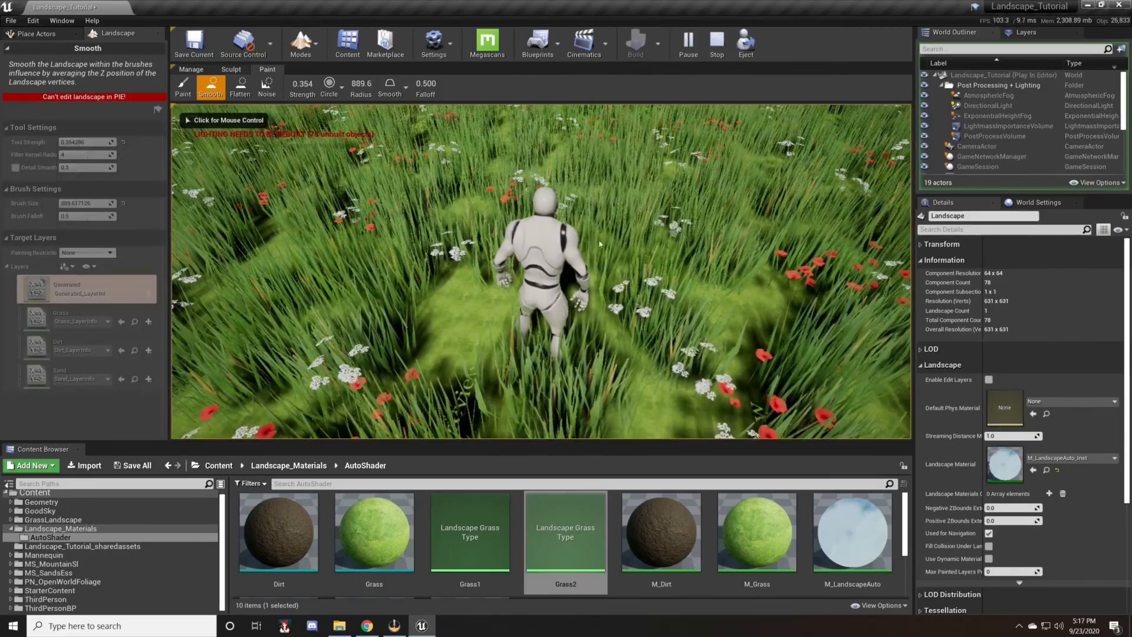
{"action": "left_click", "coordinate": [471, 206]}
{"action": "key", "text": "w"}
{"action": "key", "text": "Escape"}
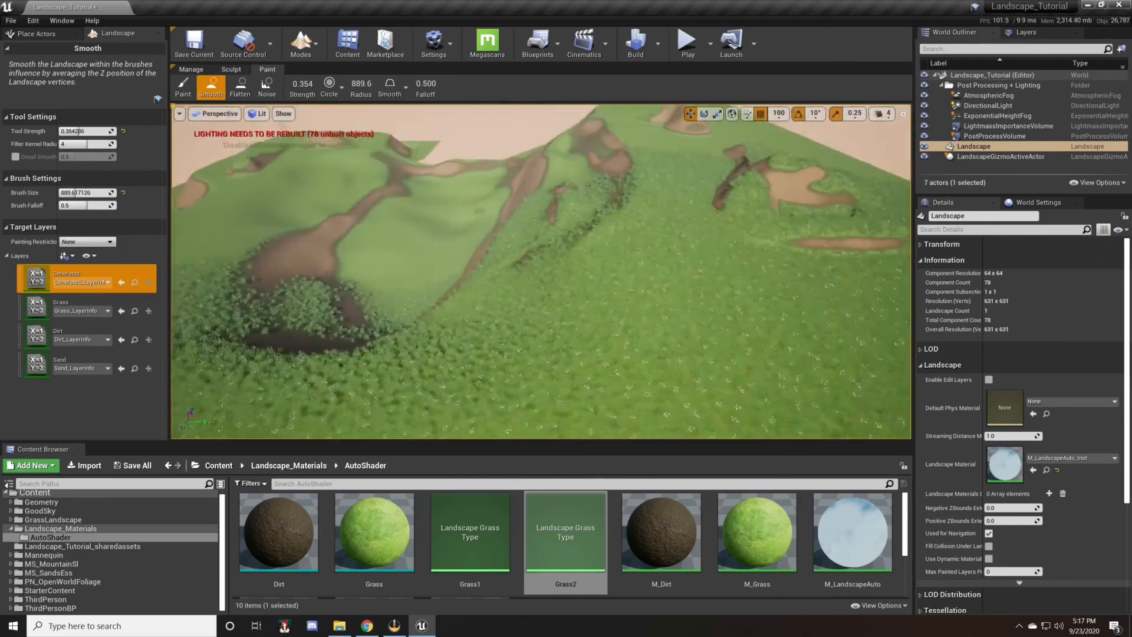
{"action": "right_click_drag", "start_coordinate": [448, 366], "coordinate": [498, 398]}
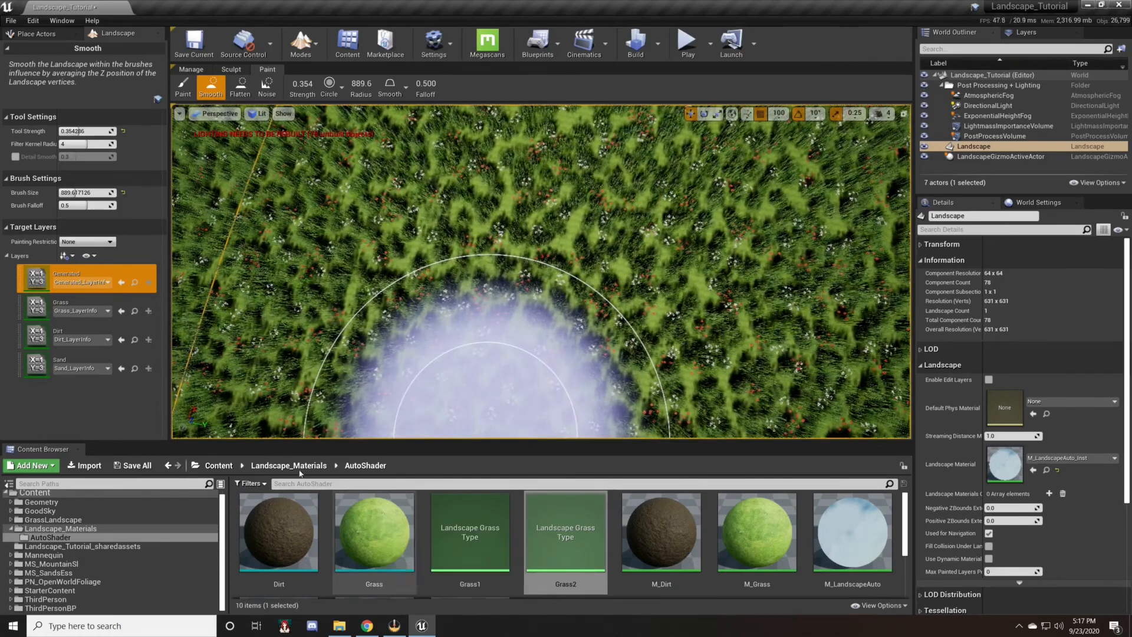
Open the Grass, Dirt and Sand material functions from the AutoShader folder.
{"action": "scroll", "coordinate": [383, 525], "scroll_direction": "down", "scroll_amount": 2}
{"action": "scroll", "coordinate": [401, 527], "scroll_direction": "up", "scroll_amount": 1}
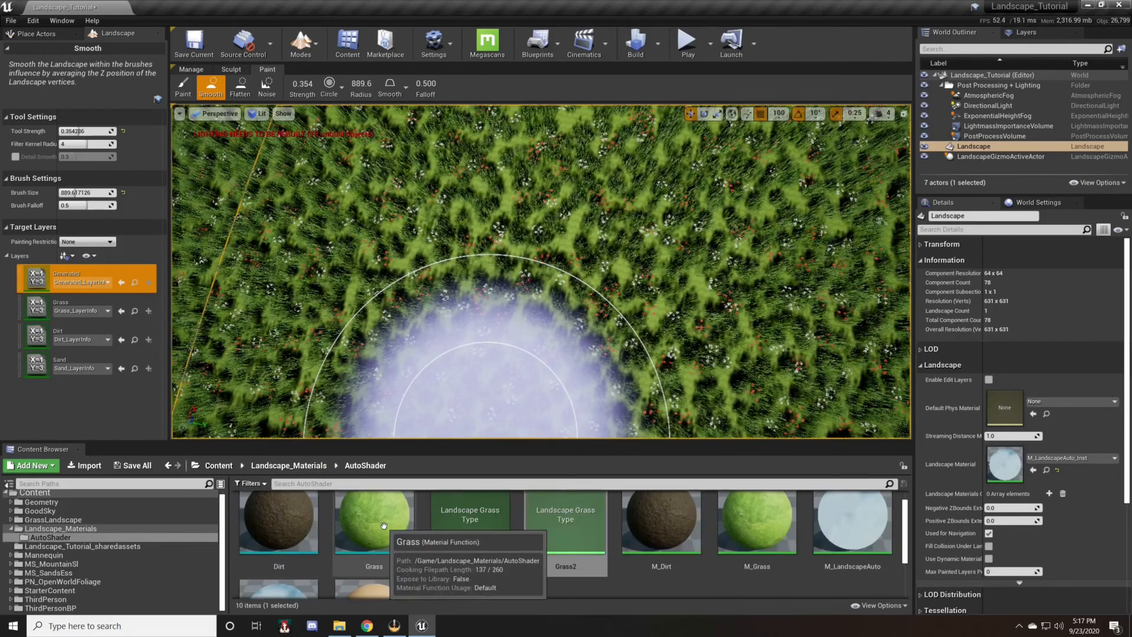
{"action": "double_click", "coordinate": [384, 528]}
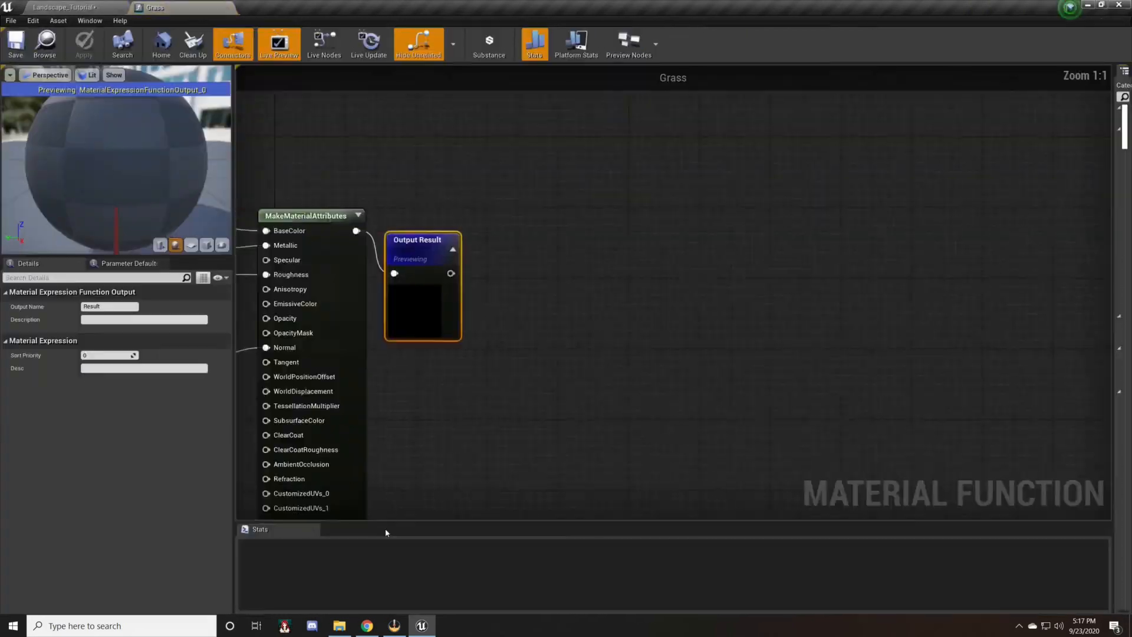
{"action": "left_click", "coordinate": [97, 9]}
{"action": "double_click", "coordinate": [254, 519]}
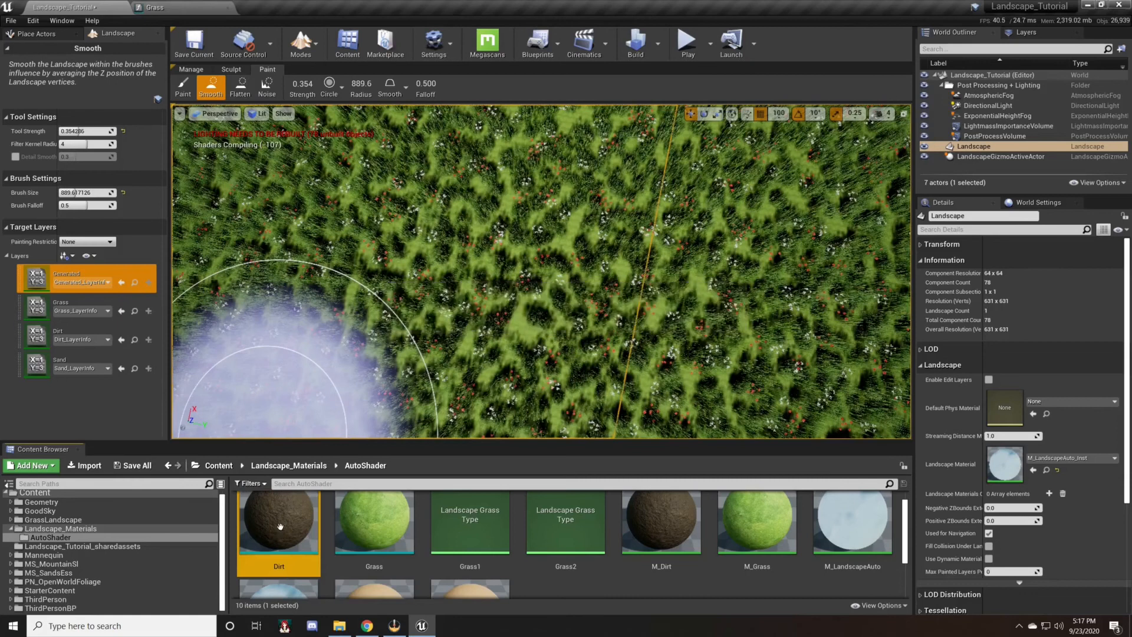
{"action": "left_click", "coordinate": [65, 7]}
{"action": "scroll", "coordinate": [470, 549], "scroll_direction": "down", "scroll_amount": 2}
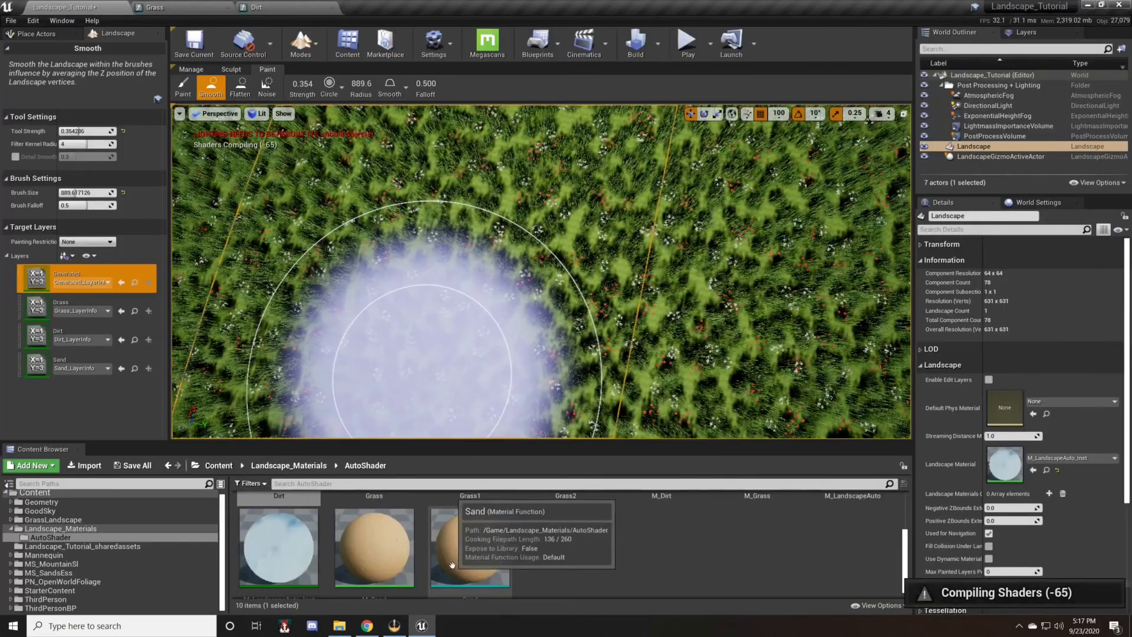
{"action": "double_click", "coordinate": [470, 548]}
In the Grass function, move the Albedo comment group up and disconnect its texture's UVs input and the Lerp's output.
{"action": "left_click", "coordinate": [200, 6]}
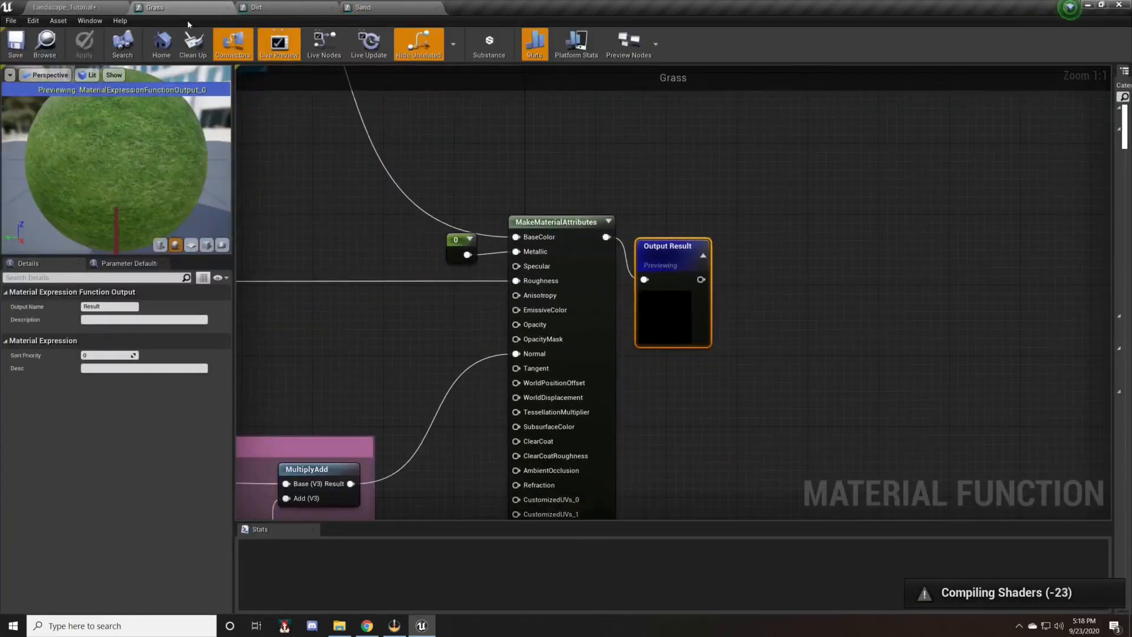
{"action": "scroll", "coordinate": [326, 242], "scroll_direction": "down", "scroll_amount": 3}
{"action": "right_click_drag", "start_coordinate": [599, 316], "coordinate": [766, 519]}
{"action": "left_click_drag", "start_coordinate": [637, 218], "coordinate": [626, 98]}
{"action": "right_click_drag", "start_coordinate": [533, 299], "coordinate": [629, 207]}
{"action": "right_click_drag", "start_coordinate": [569, 293], "coordinate": [493, 372]}
{"action": "right_click_drag", "start_coordinate": [485, 286], "coordinate": [473, 364]}
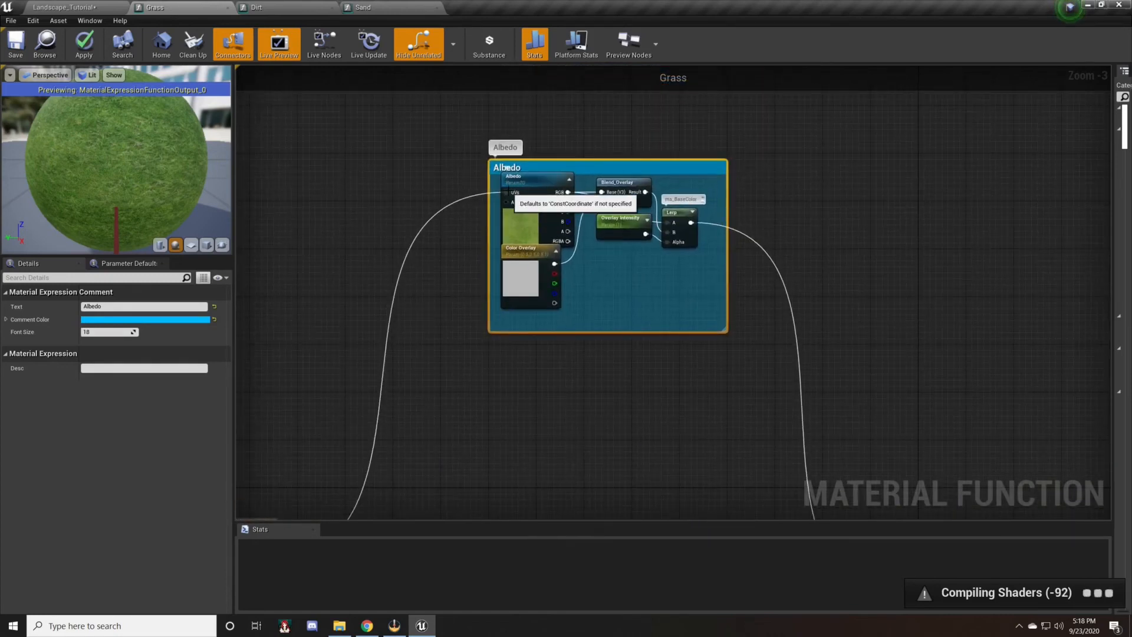
{"action": "left_click", "coordinate": [507, 193], "text": "alt"}
{"action": "left_click", "coordinate": [691, 222], "text": "alt"}
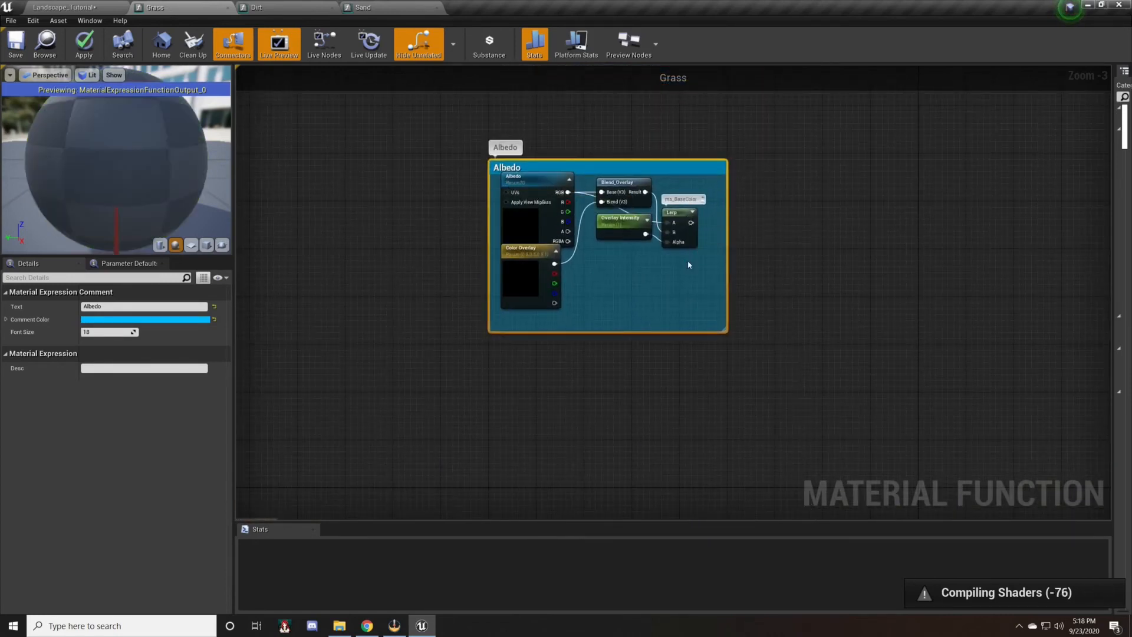
Duplicate the whole Albedo comment group and place the copy directly below the original.
{"action": "left_click_drag", "start_coordinate": [397, 124], "coordinate": [883, 410]}
{"action": "right_click_drag", "start_coordinate": [862, 393], "coordinate": [596, 245]}
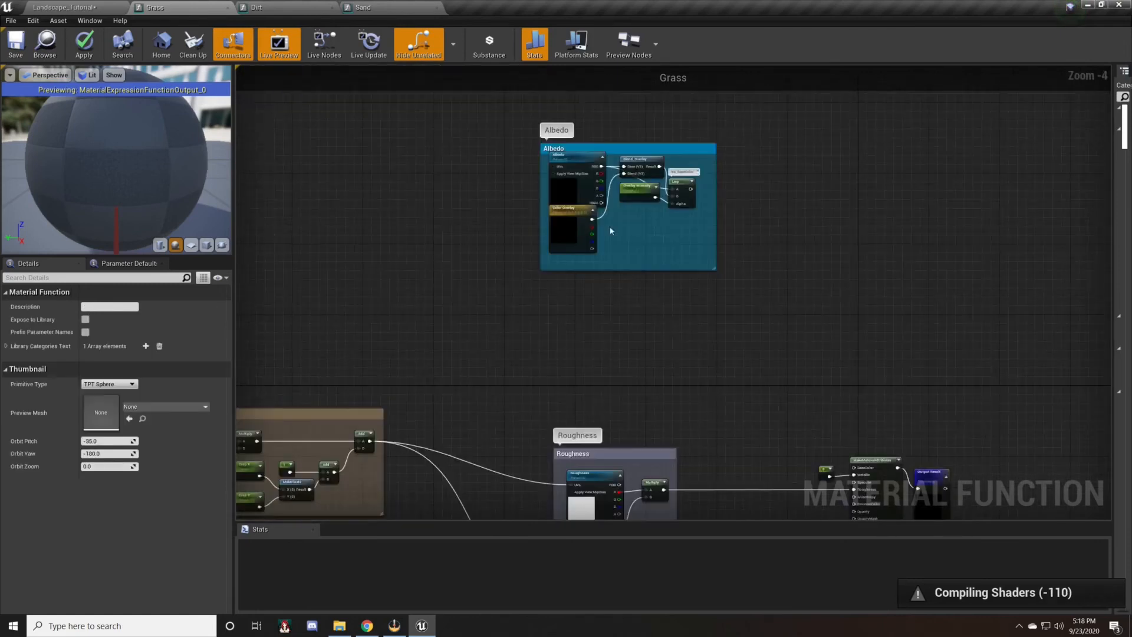
{"action": "left_click_drag", "start_coordinate": [811, 131], "coordinate": [637, 213]}
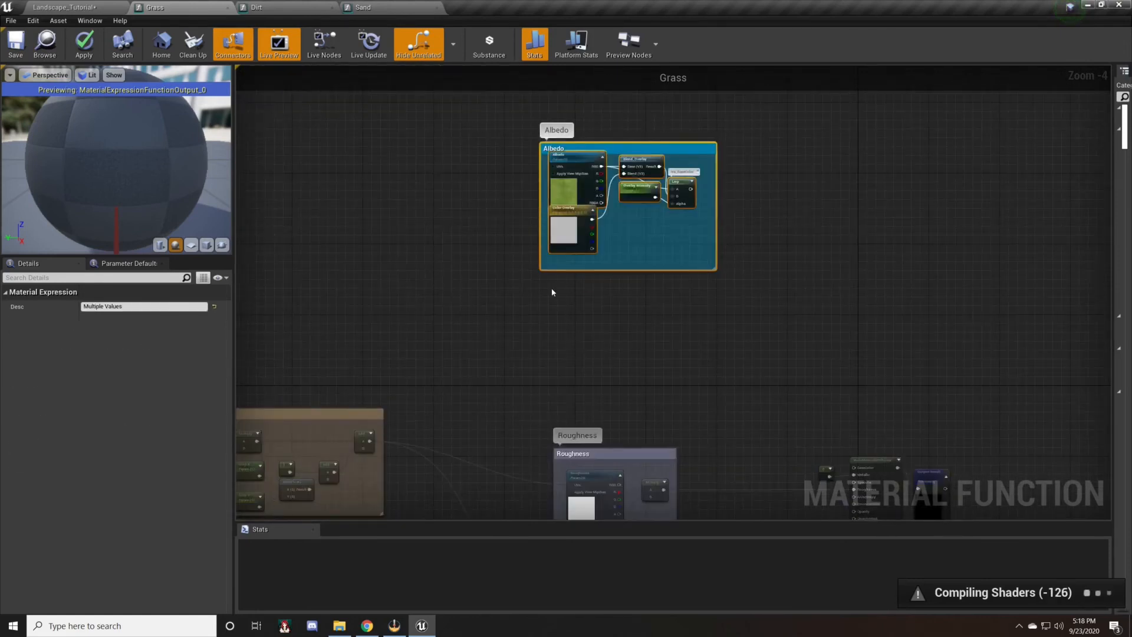
{"action": "key", "text": "ctrl+d"}
{"action": "left_click_drag", "start_coordinate": [572, 272], "coordinate": [615, 287]}
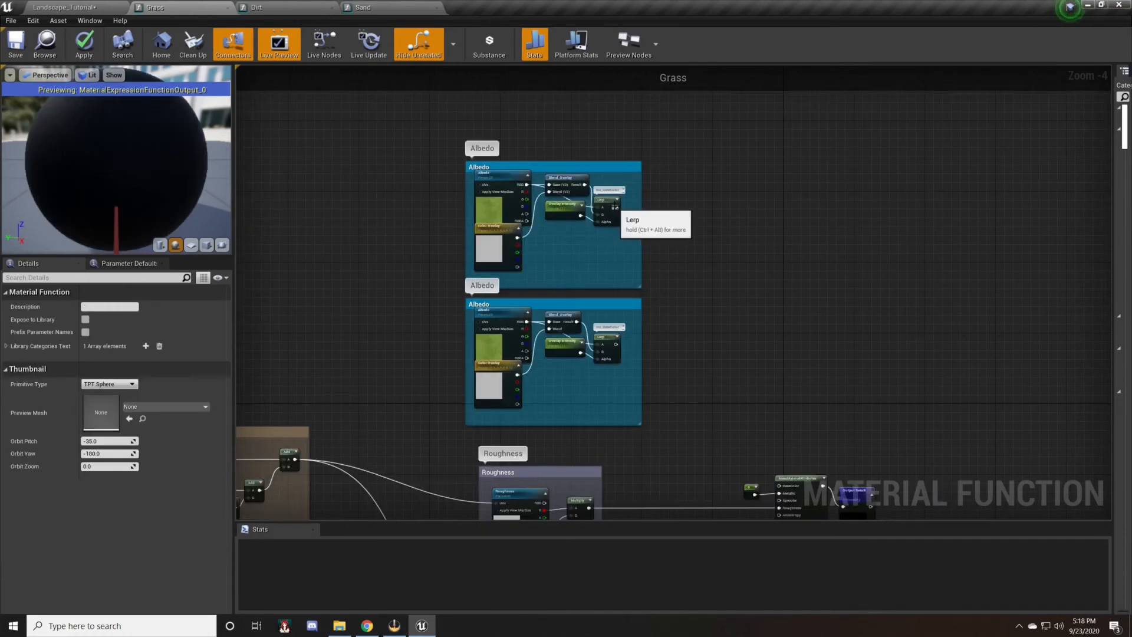
Add a Lerp node fed by the output of the upper Albedo group's Lerp.
{"action": "left_click_drag", "start_coordinate": [616, 207], "coordinate": [703, 215]}
{"action": "type", "text": "lerp"}
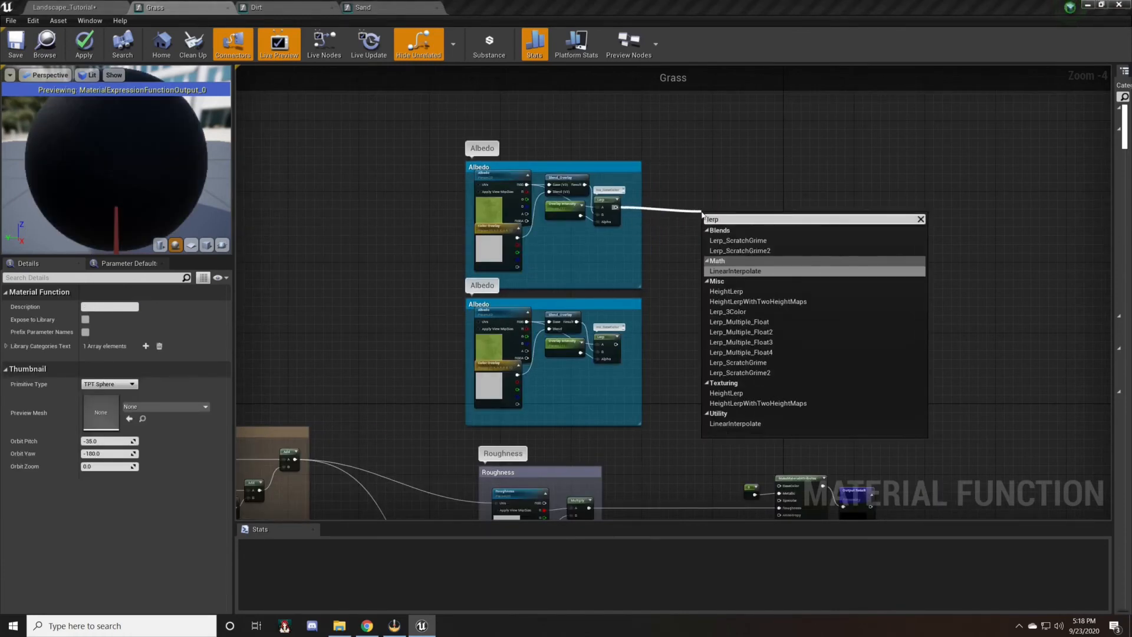
{"action": "key", "text": "Return"}
Connect the lower Albedo group to the new Lerp's B and drive its Alpha with a CameraDepthFade node.
{"action": "left_click_drag", "start_coordinate": [706, 231], "coordinate": [624, 122]}
{"action": "left_click", "coordinate": [637, 336]}
{"action": "type", "text": "came"}
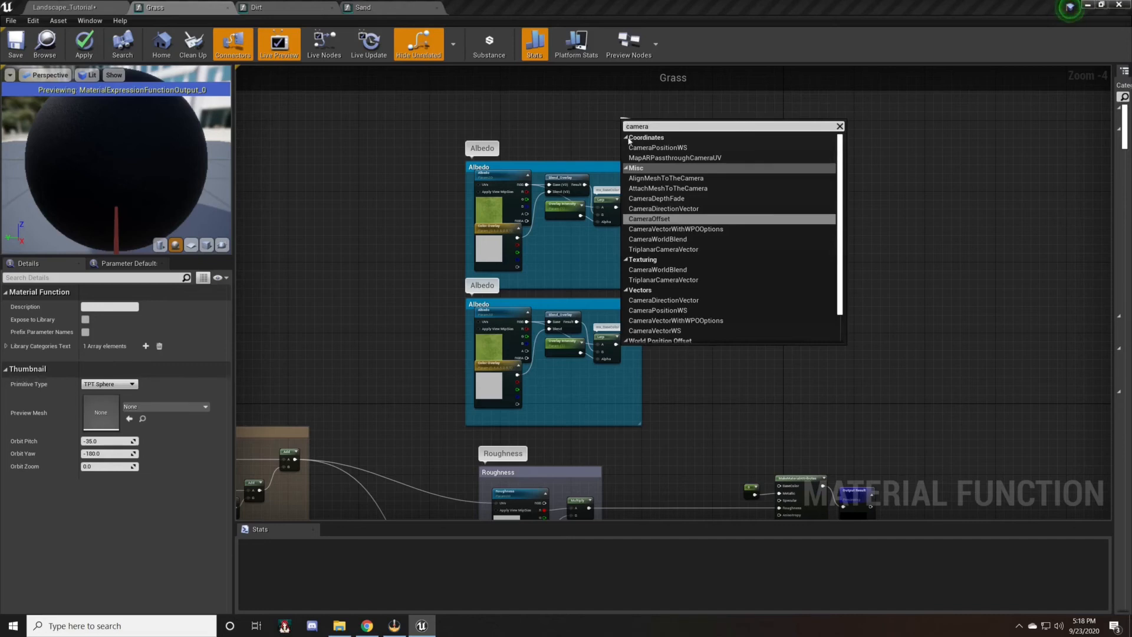
{"action": "type", "text": "ra"}
{"action": "left_click", "coordinate": [648, 198]}
Feed the CameraDepthFade's Fade Length from a constant of 5000.
{"action": "scroll", "coordinate": [637, 129], "scroll_direction": "up", "scroll_amount": 2}
{"action": "left_click_drag", "start_coordinate": [628, 205], "coordinate": [594, 206]}
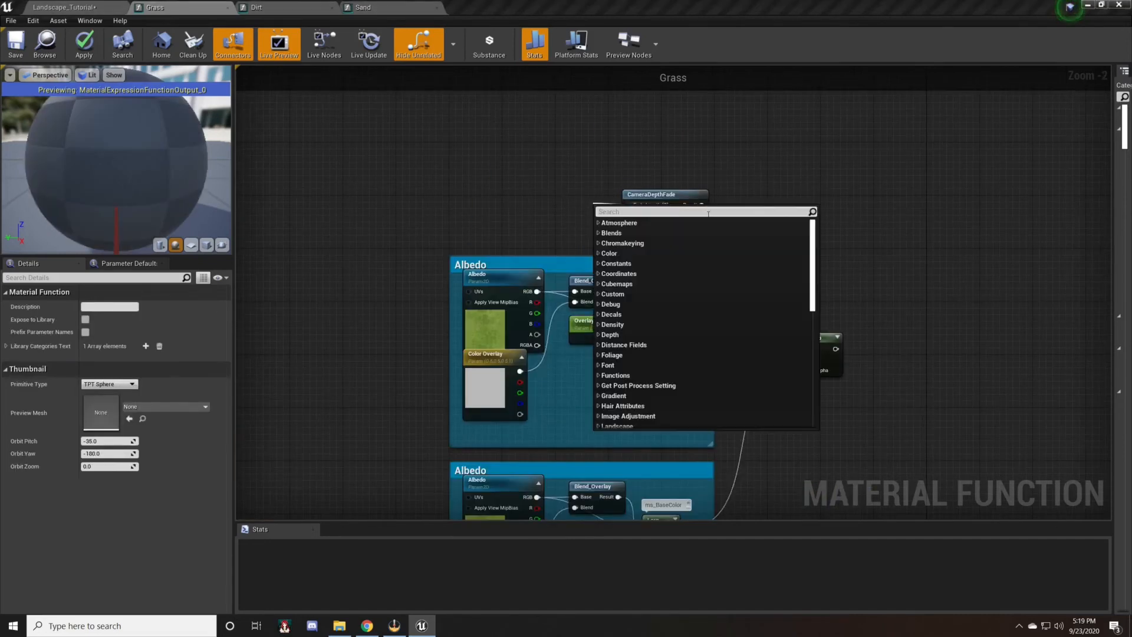
{"action": "type", "text": "con"}
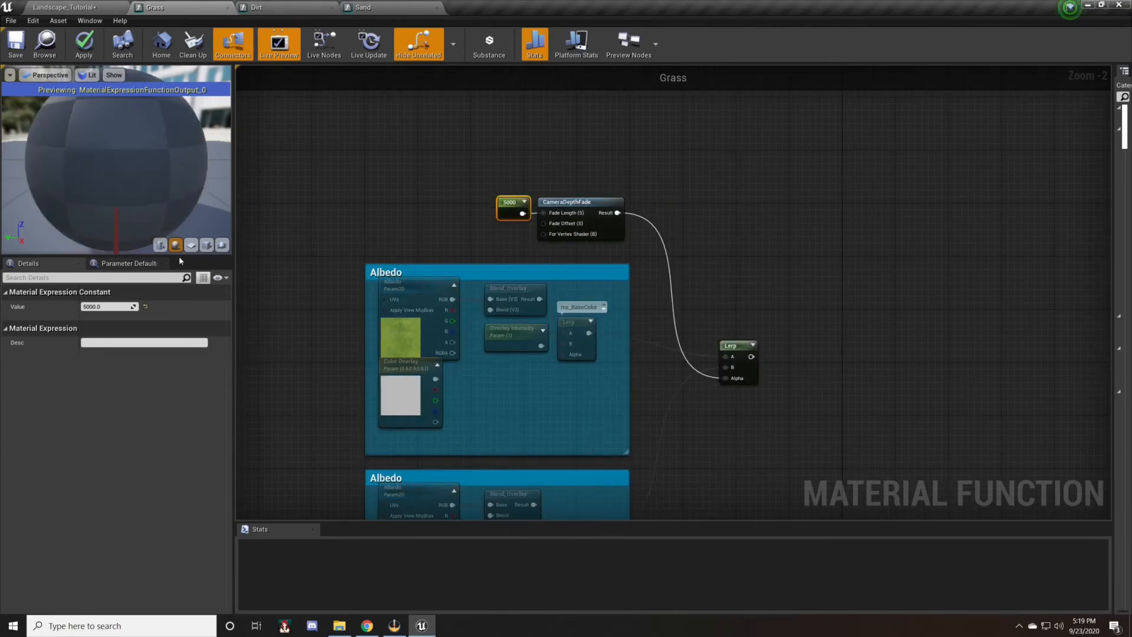
{"action": "left_click", "coordinate": [421, 201]}
{"action": "right_click_drag", "start_coordinate": [429, 201], "coordinate": [592, 12]}
{"action": "scroll", "coordinate": [472, 103], "scroll_direction": "down", "scroll_amount": 1}
{"action": "right_click_drag", "start_coordinate": [472, 104], "coordinate": [562, 193]}
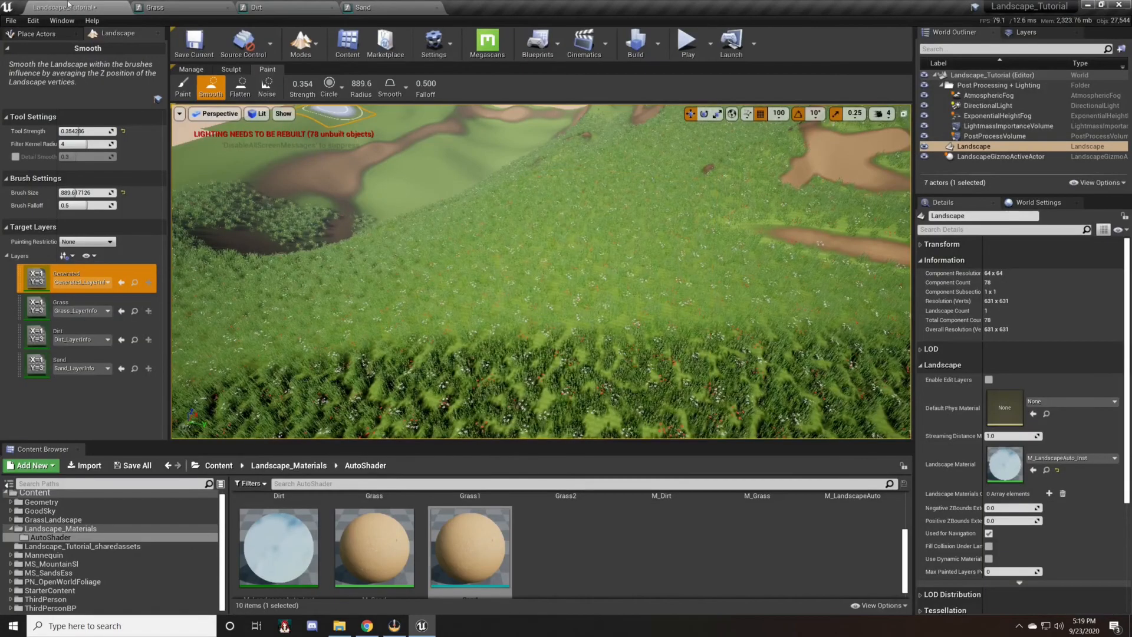
Check the Landscape's overall resolution in the level editor.
{"action": "right_click_drag", "start_coordinate": [462, 240], "coordinate": [386, 224]}
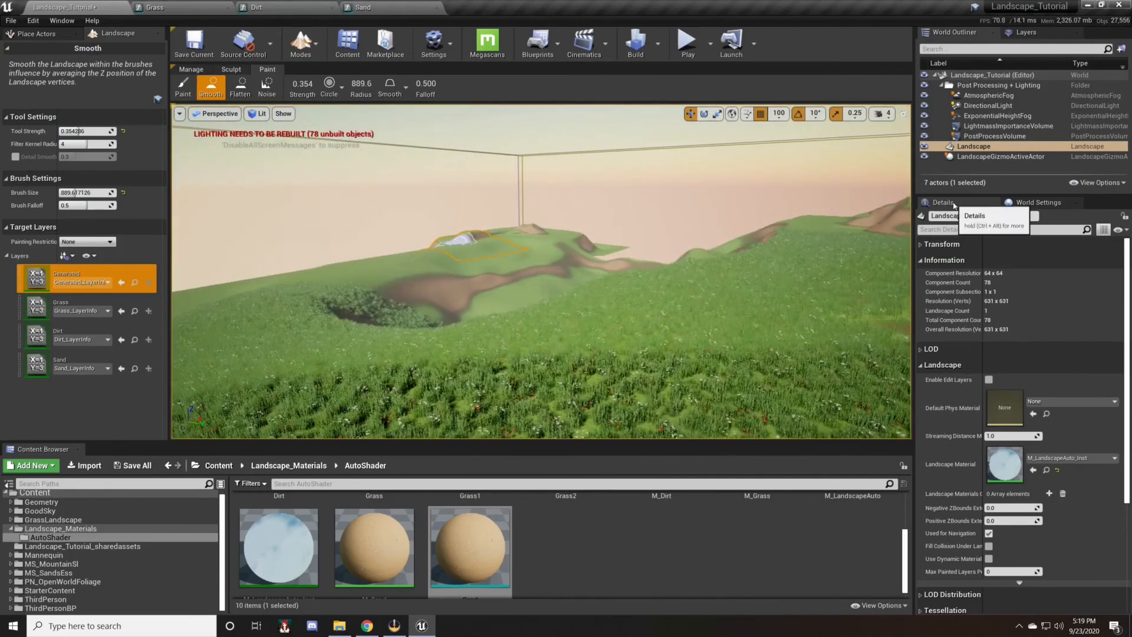
{"action": "left_click", "coordinate": [967, 147]}
{"action": "left_click", "coordinate": [952, 202]}
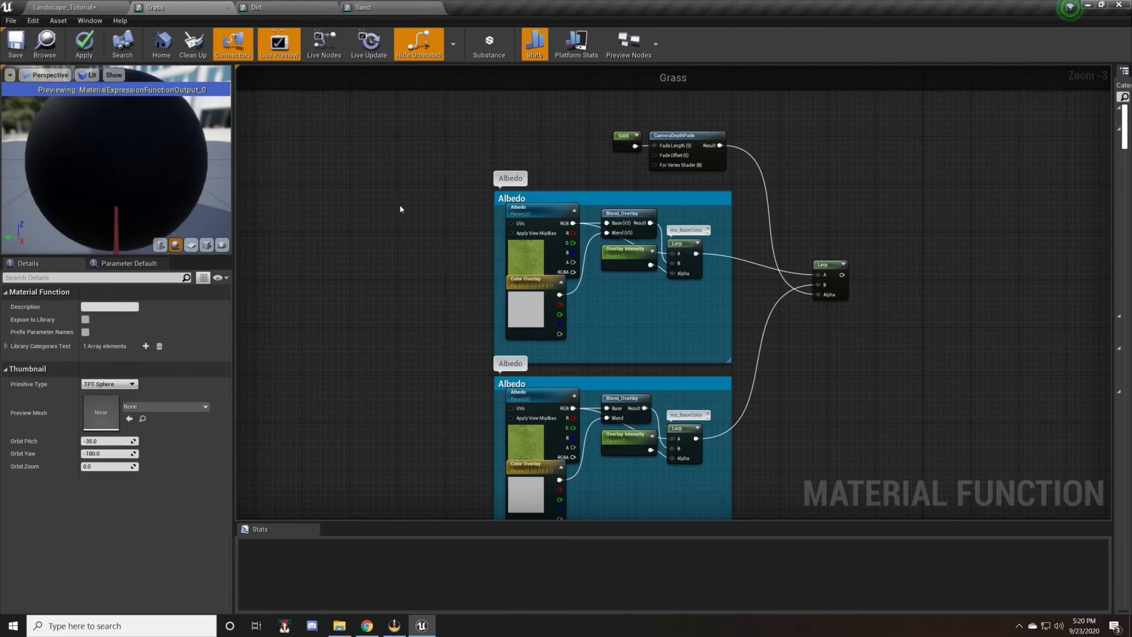
Add a Divide node into the upper Albedo texture's UVs, with Const B set to 631.
{"action": "left_click", "coordinate": [397, 209]}
{"action": "left_click_drag", "start_coordinate": [435, 220], "coordinate": [512, 225]}
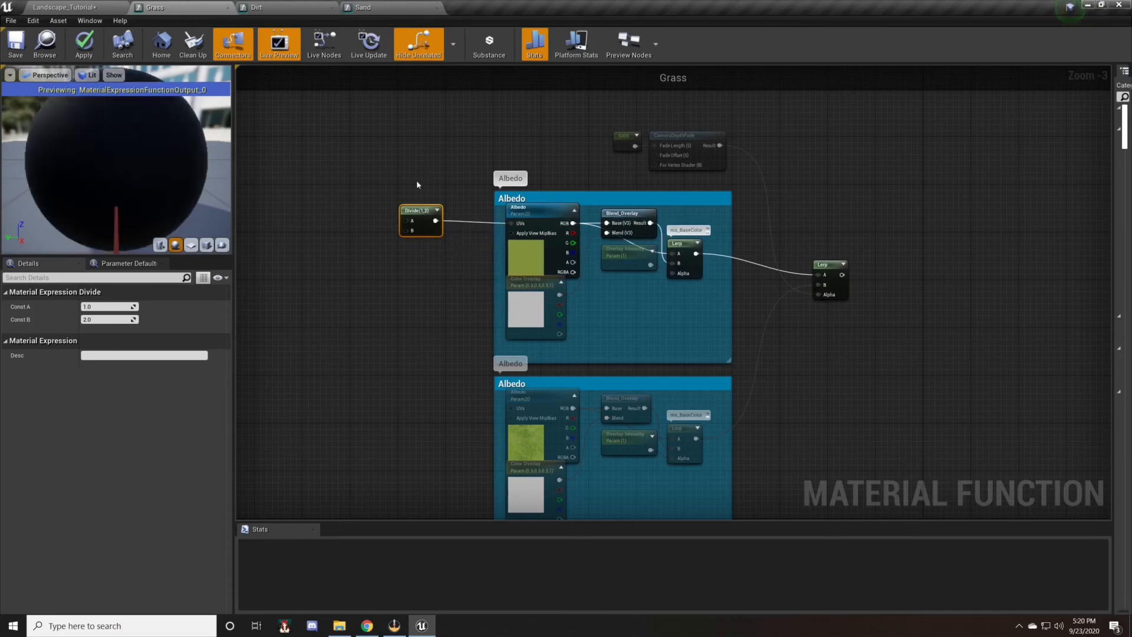
{"action": "left_click", "coordinate": [101, 321]}
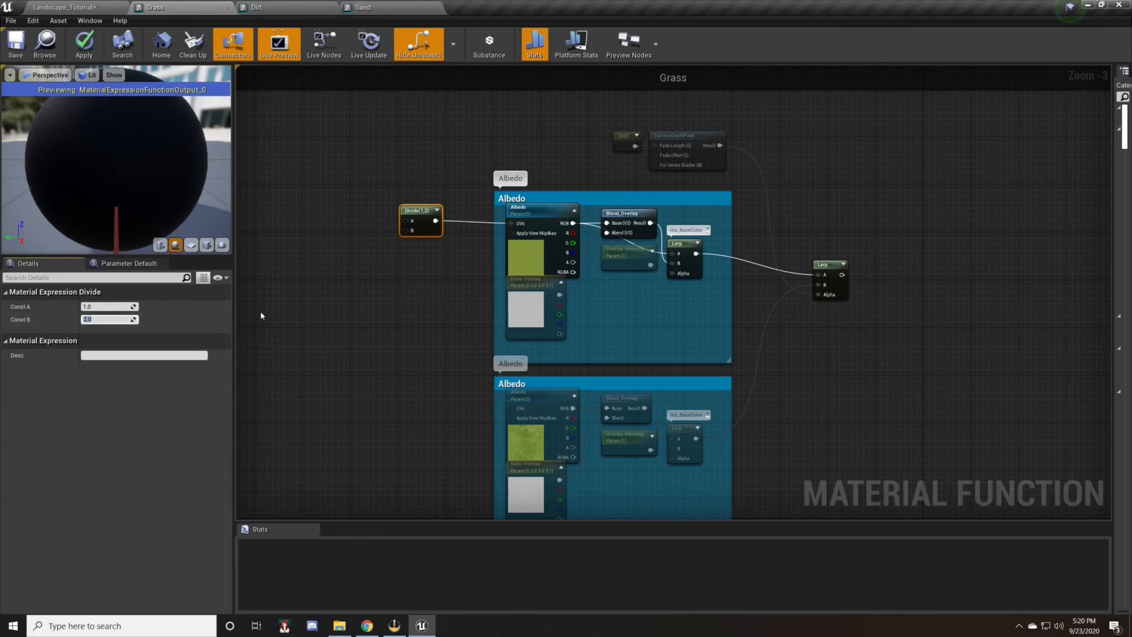
{"action": "type", "text": "63"}
{"action": "key", "text": "Return"}
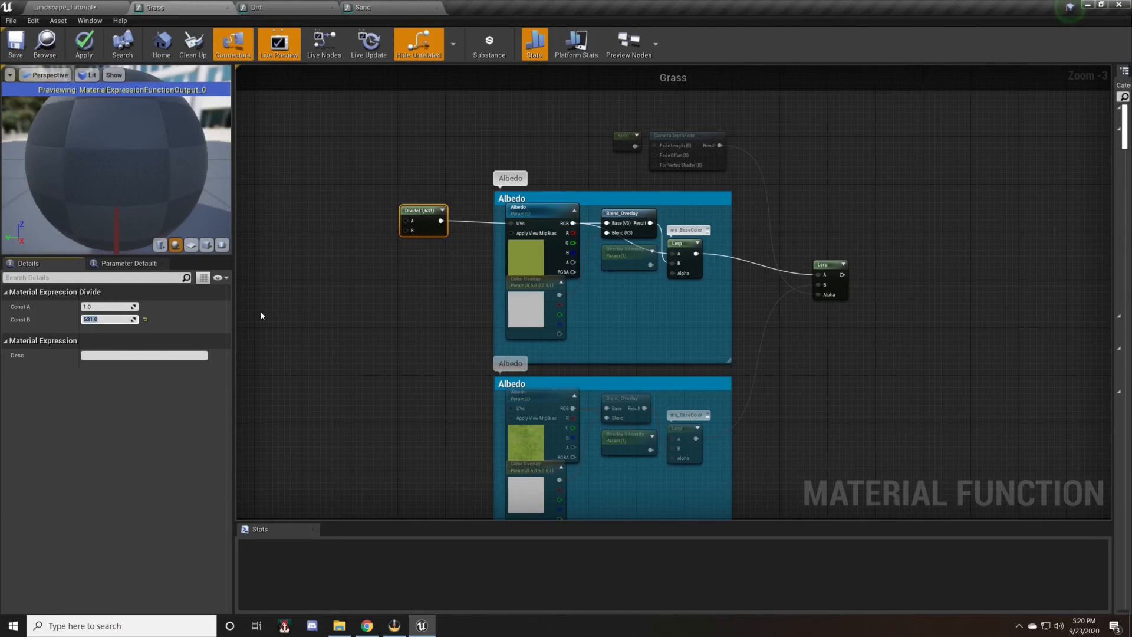
Feed the Divide node's A input from a LandscapeLayerCoords node.
{"action": "left_click", "coordinate": [386, 212]}
{"action": "left_click_drag", "start_coordinate": [406, 220], "coordinate": [354, 224]}
{"action": "type", "text": "land"}
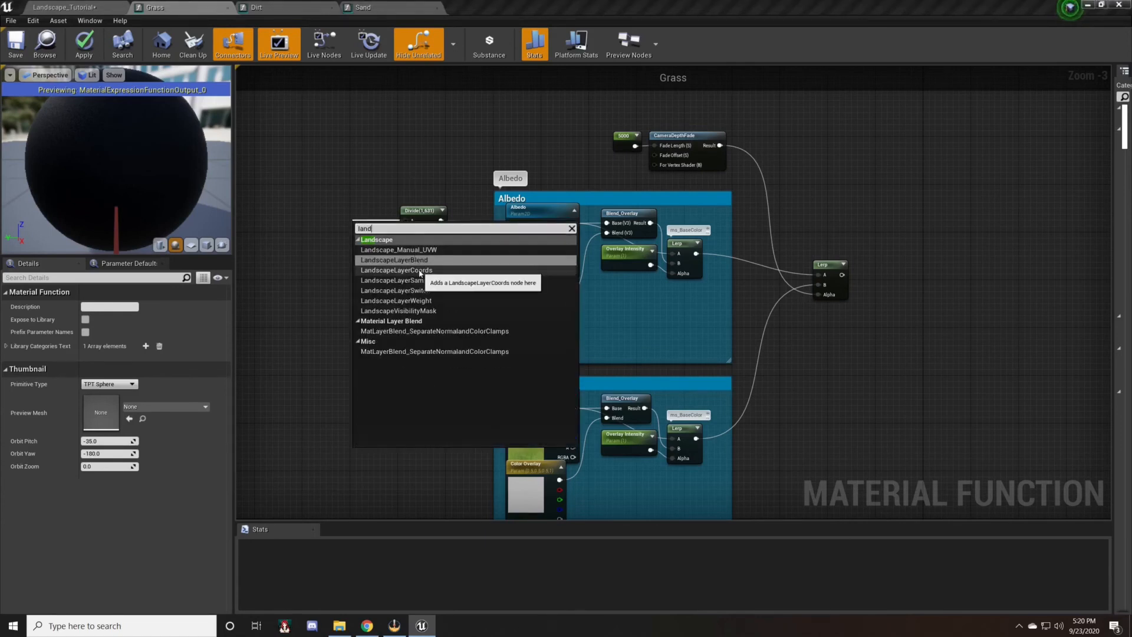
{"action": "left_click", "coordinate": [407, 270]}
Duplicate the LandscapeCoords and Divide nodes and connect the copy to the lower Albedo texture's UVs.
{"action": "right_click_drag", "start_coordinate": [426, 258], "coordinate": [589, 280]}
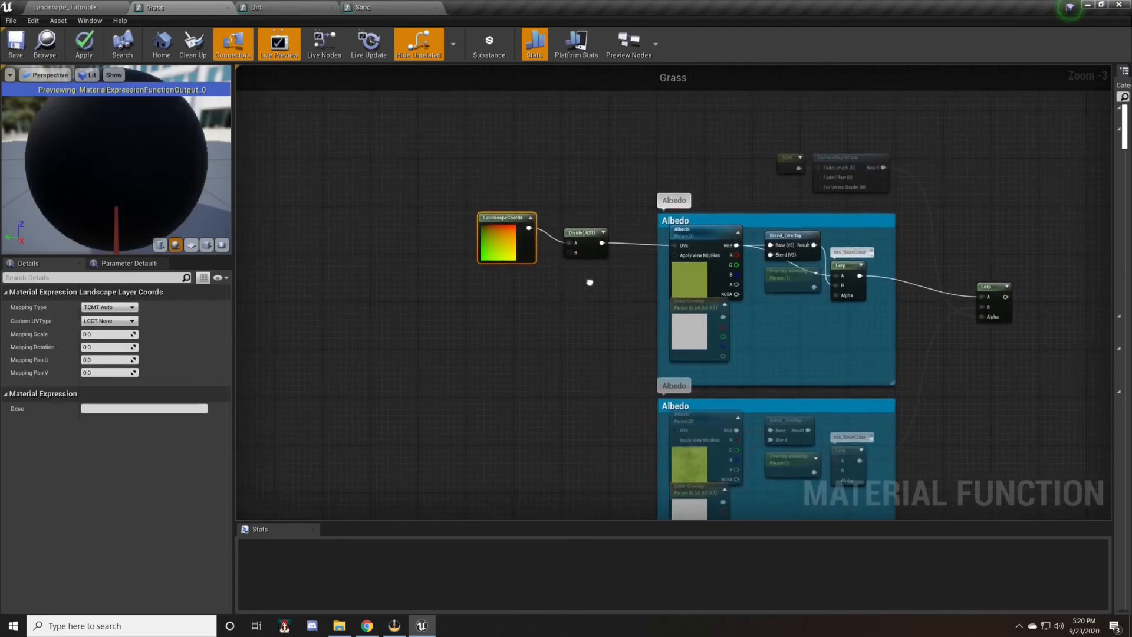
{"action": "left_click_drag", "start_coordinate": [596, 270], "coordinate": [597, 272]}
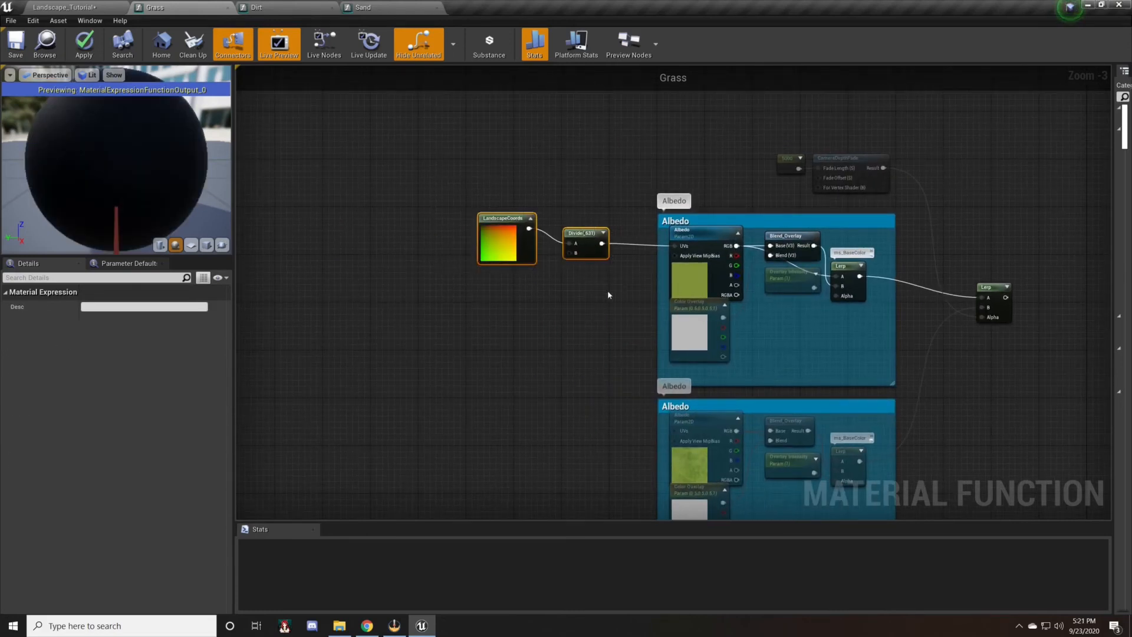
{"action": "key", "text": "ctrl+w"}
{"action": "left_click_drag", "start_coordinate": [601, 438], "coordinate": [677, 433]}
{"action": "right_click_drag", "start_coordinate": [609, 400], "coordinate": [507, 354]}
{"action": "left_click", "coordinate": [477, 315]}
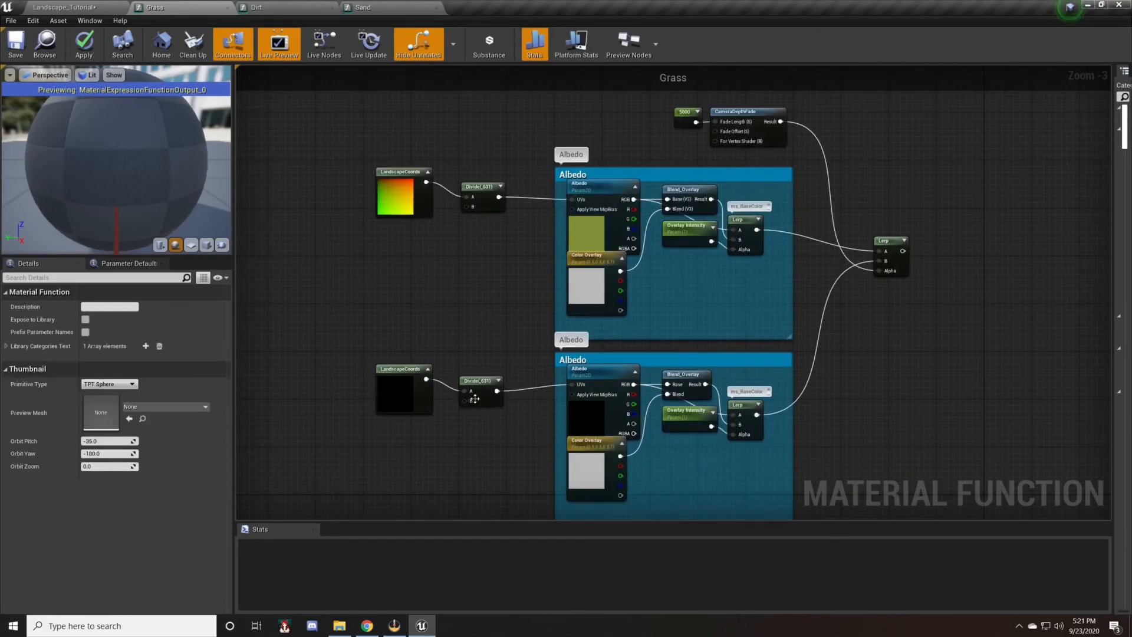
Set the lower LandscapeCoords node's Mapping Scale to 0.05 and give the upper one a smaller Mapping Scale.
{"action": "left_click", "coordinate": [411, 378]}
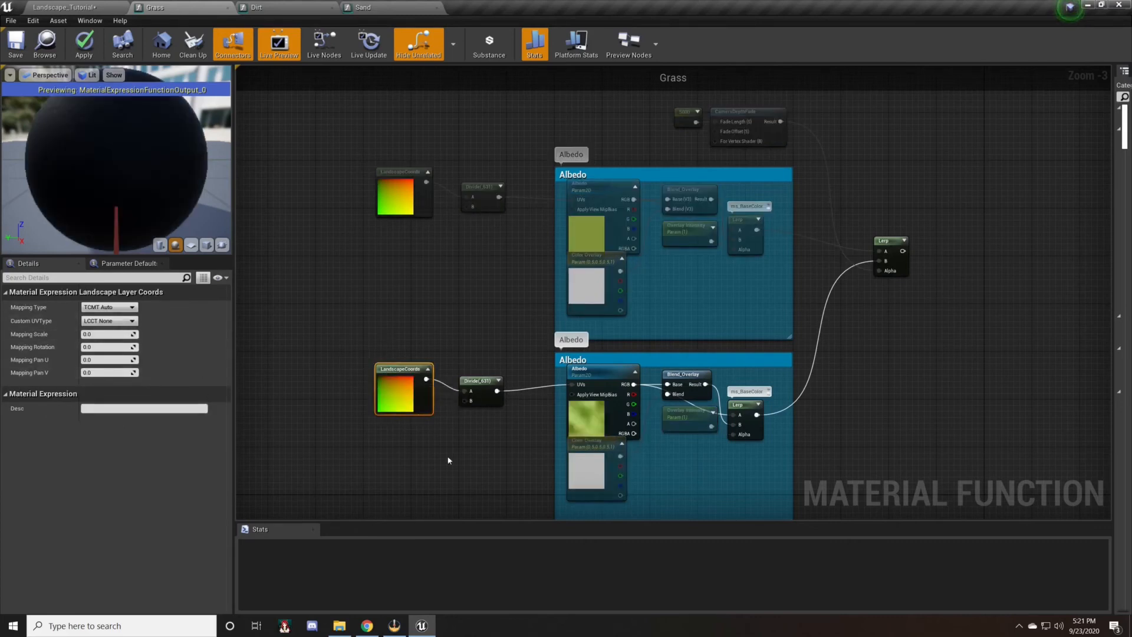
{"action": "left_click", "coordinate": [98, 335]}
{"action": "key", "text": "Return"}
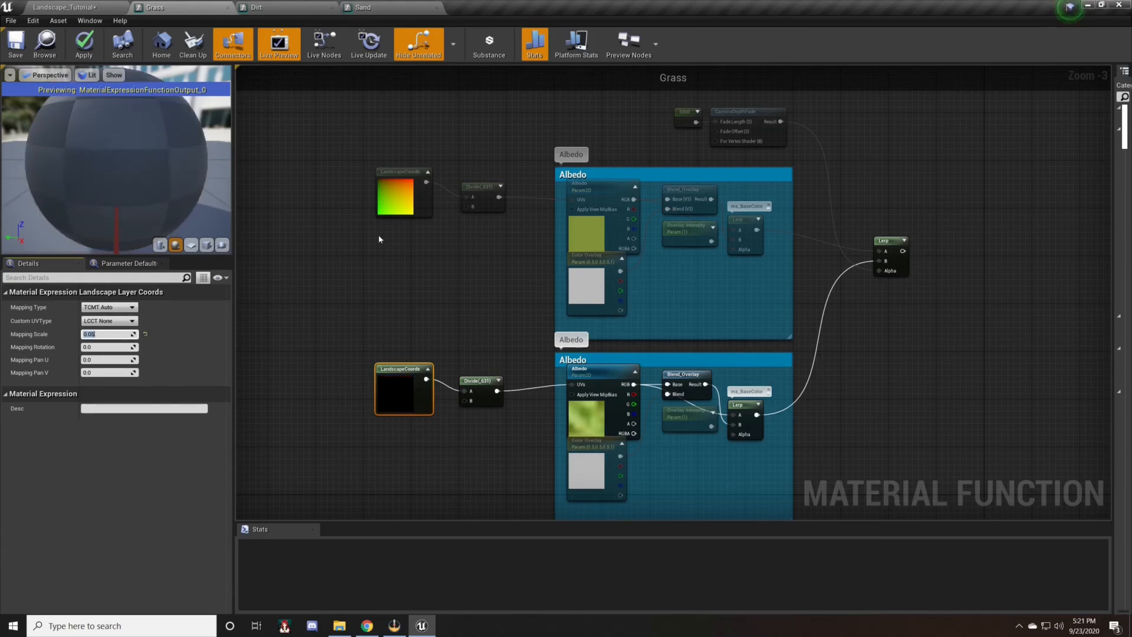
{"action": "left_click", "coordinate": [357, 291]}
{"action": "right_click_drag", "start_coordinate": [357, 294], "coordinate": [407, 346]}
{"action": "left_click", "coordinate": [460, 248]}
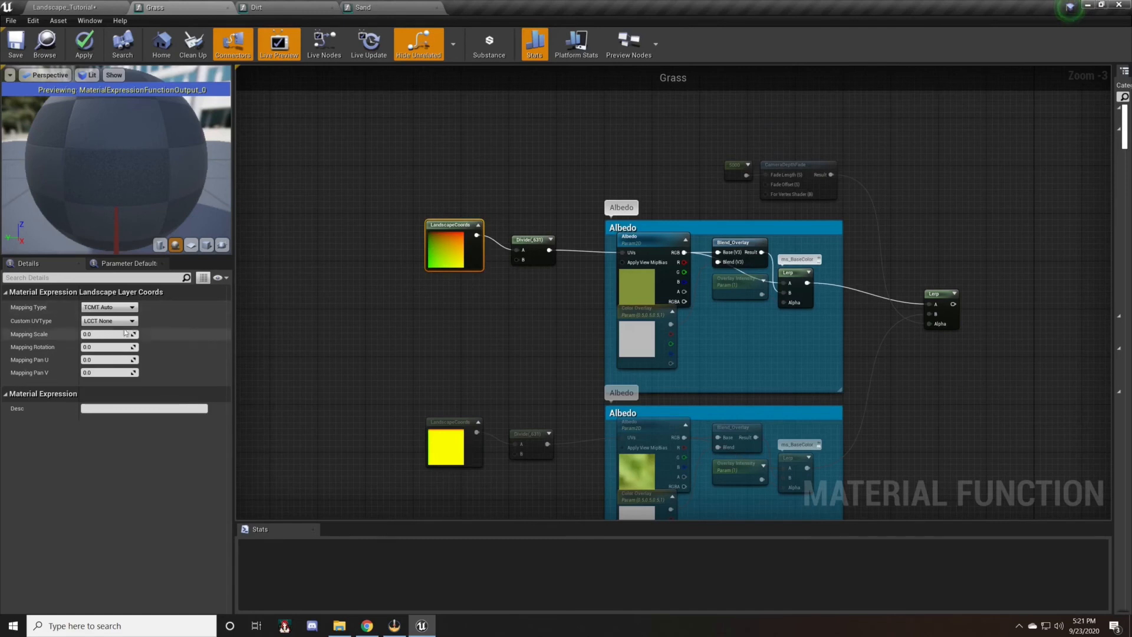
{"action": "left_click", "coordinate": [105, 334]}
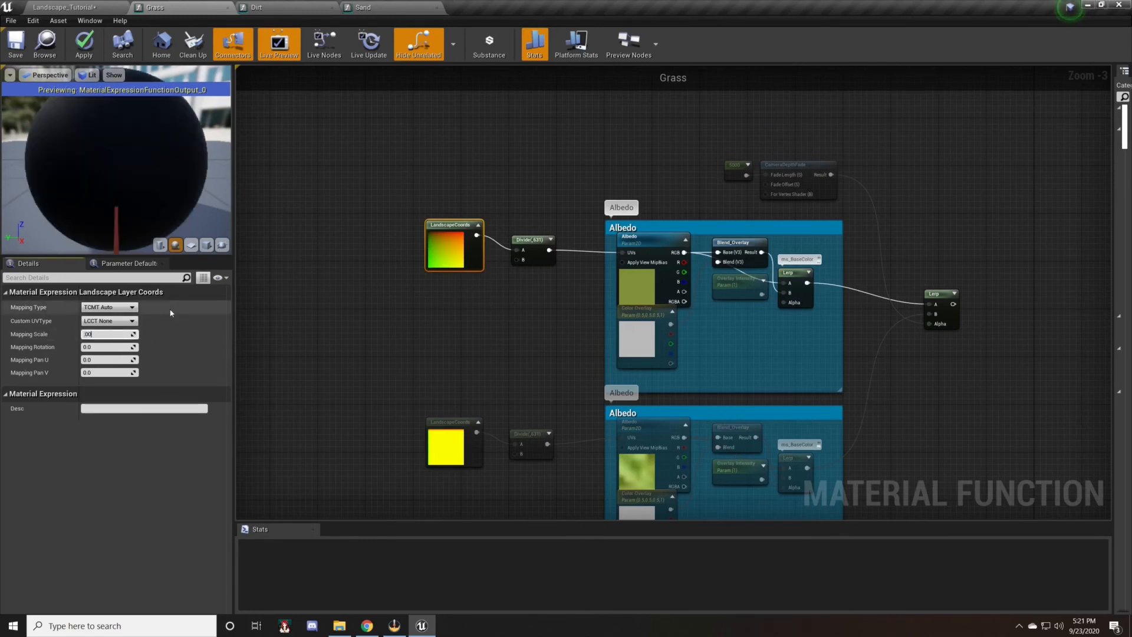
Wrap both Albedo groups, their coordinate nodes and the depth-fade Lerp in a comment titled "Tiling from Camera Distance".
{"action": "scroll", "coordinate": [291, 109], "scroll_direction": "down", "scroll_amount": 2}
{"action": "left_click_drag", "start_coordinate": [695, 430], "coordinate": [355, 112]}
{"action": "key", "text": "c"}
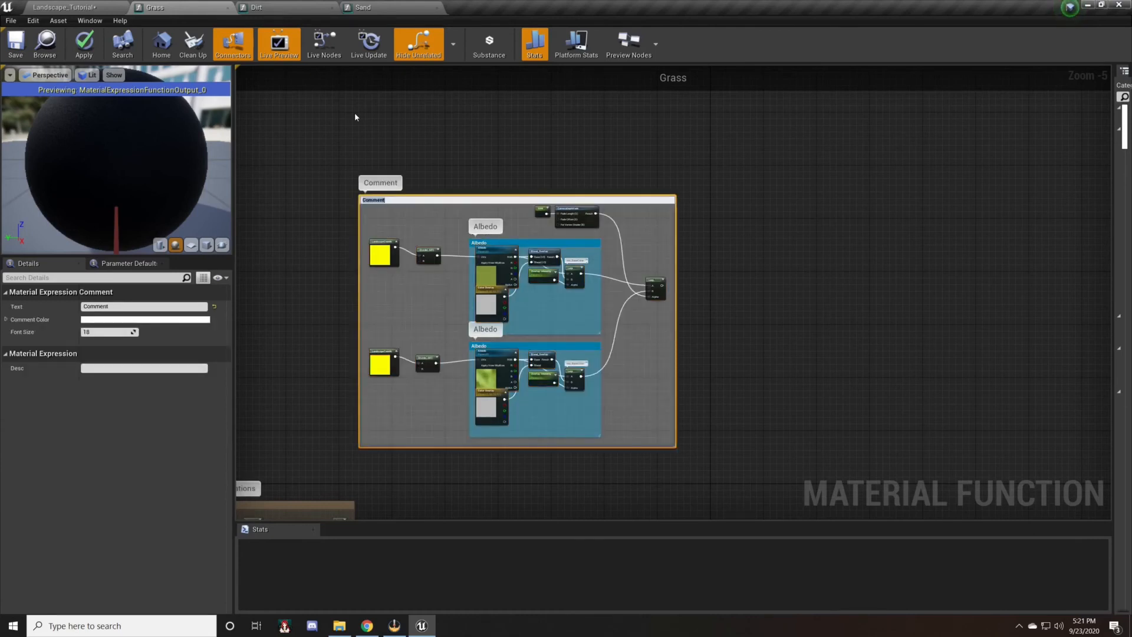
{"action": "type", "text": "Var"}
{"action": "key", "text": "BackSpace"}
{"action": "key", "text": "BackSpace"}
{"action": "key", "text": "BackSpace"}
{"action": "key", "text": "BackSpace"}
{"action": "key", "text": "BackSpace"}
{"action": "key", "text": "BackSpace"}
{"action": "key", "text": "BackSpace"}
{"action": "key", "text": "BackSpace"}
{"action": "type", "text": "Tiling from Cama"}
{"action": "type", "text": "ra Distance"}
{"action": "key", "text": "Return"}
Connect the camera-distance Lerp's output to the BaseColor input of the material attributes node.
{"action": "left_click_drag", "start_coordinate": [525, 194], "coordinate": [576, 460]}
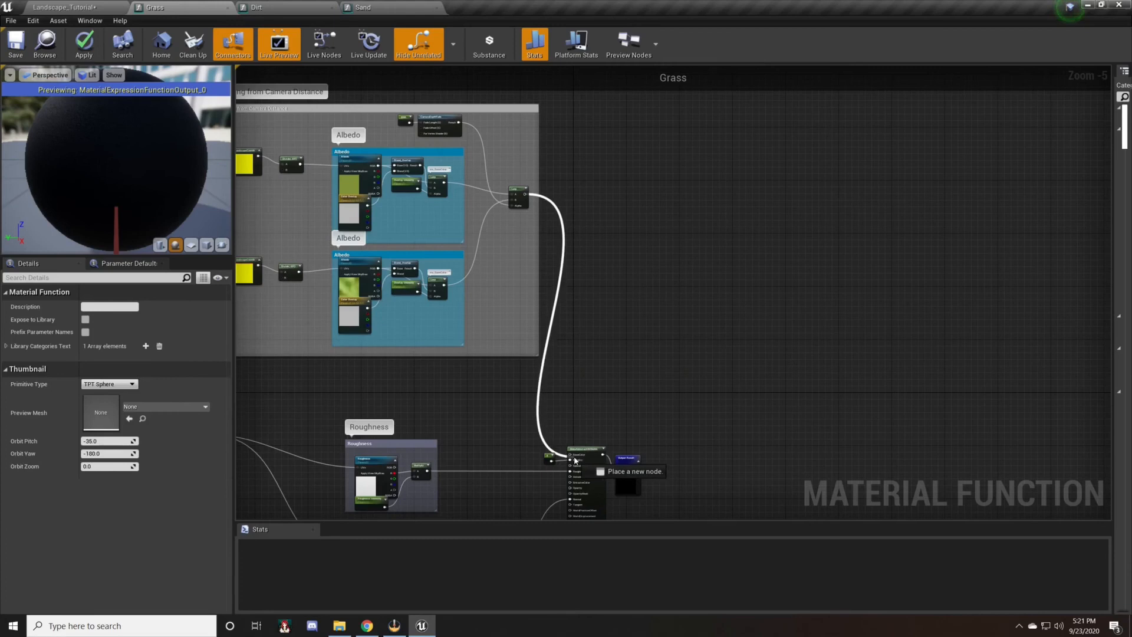
{"action": "right_click_drag", "start_coordinate": [472, 417], "coordinate": [581, 482]}
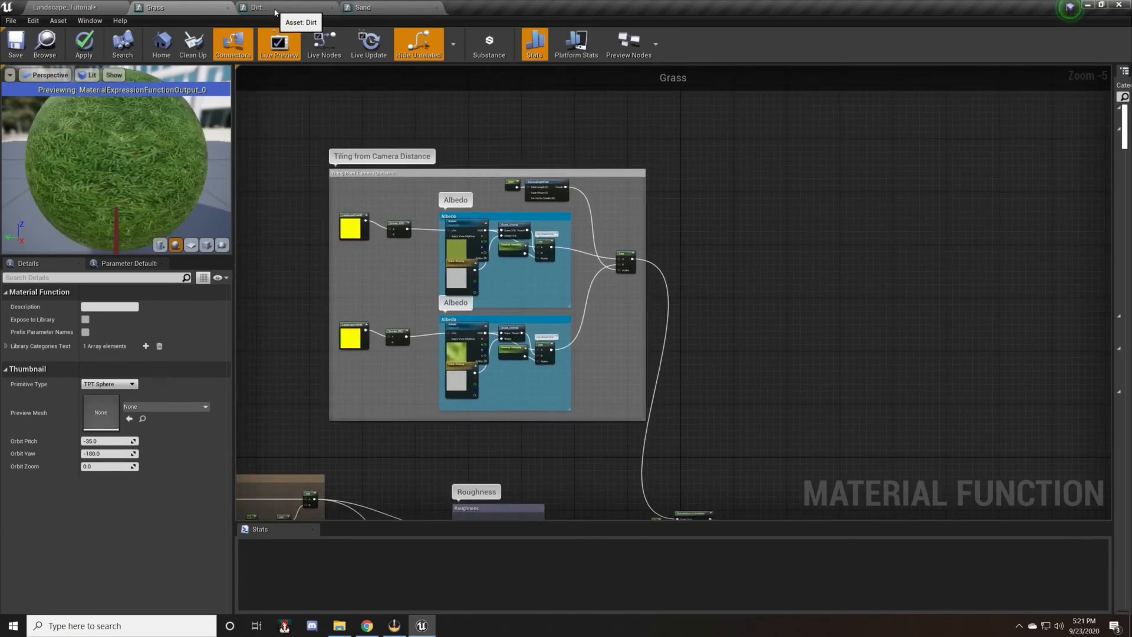
Look over the Dirt and Sand material functions and return to the Grass function.
{"action": "left_click", "coordinate": [274, 9]}
{"action": "left_click", "coordinate": [384, 7]}
{"action": "left_click", "coordinate": [285, 7]}
{"action": "left_click", "coordinate": [198, 8]}
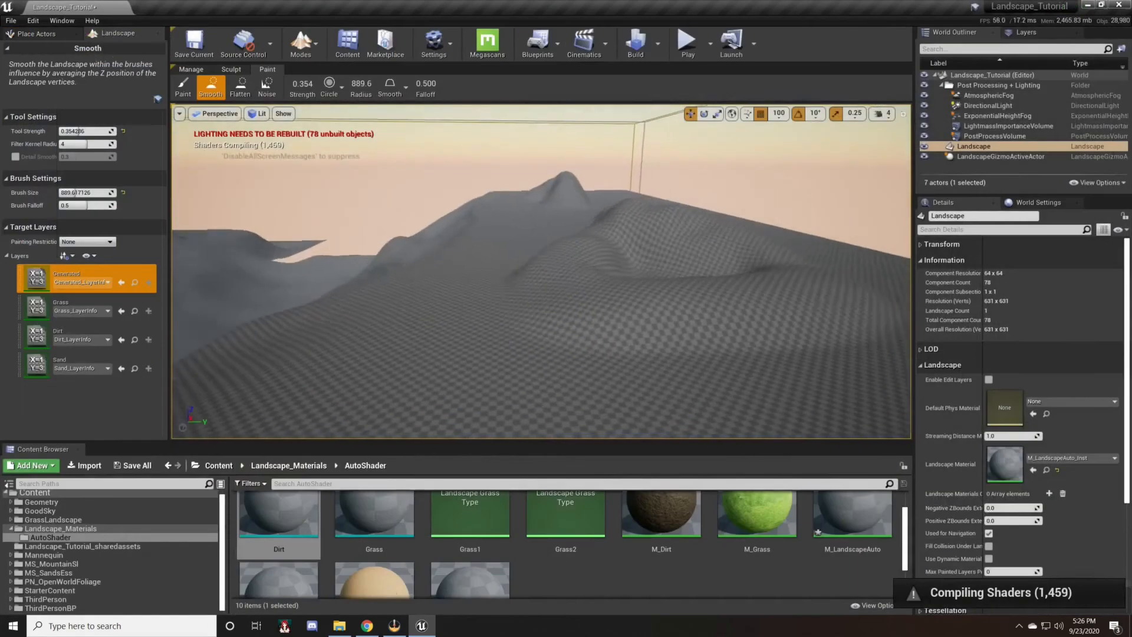
Fly through the level and examine the grass texture's tiling near the camera and in the distance.
{"action": "right_click_drag", "start_coordinate": [526, 305], "coordinate": [526, 306]}
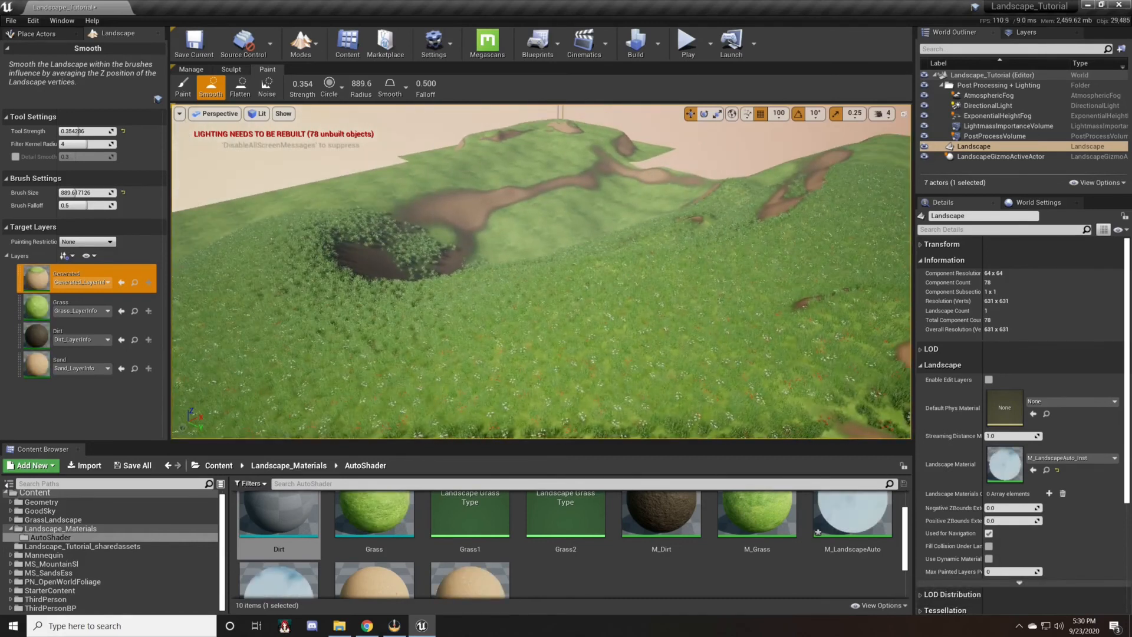
{"action": "right_click_drag", "start_coordinate": [541, 271], "coordinate": [572, 304]}
{"action": "key", "text": "w"}
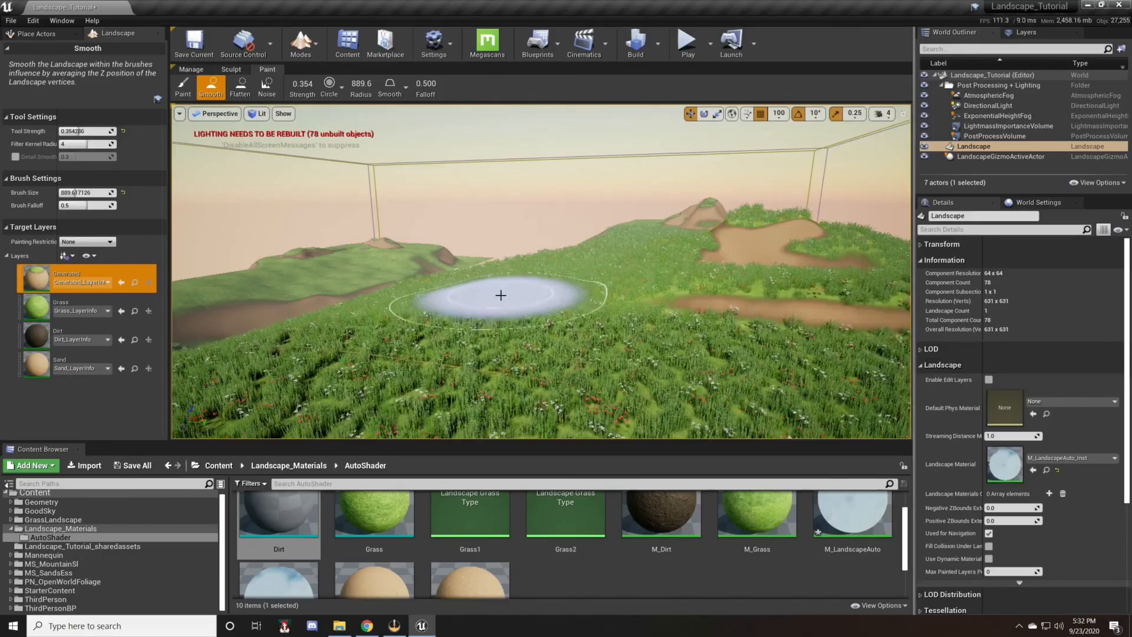
{"action": "mouse_move", "coordinate": [498, 296]}
{"action": "right_mouse_down"}
{"action": "mouse_move", "coordinate": [519, 304]}
{"action": "mouse_move", "coordinate": [525, 327]}
{"action": "mouse_move", "coordinate": [486, 295]}
{"action": "mouse_move", "coordinate": [542, 296]}
{"action": "mouse_move", "coordinate": [510, 307]}
{"action": "mouse_move", "coordinate": [484, 292]}
{"action": "mouse_move", "coordinate": [481, 304]}
{"action": "mouse_move", "coordinate": [487, 313]}
{"action": "mouse_move", "coordinate": [507, 295]}
{"action": "right_mouse_up"}
{"action": "key", "text": "w"}
{"action": "key", "text": "w"}
{"action": "key", "text": "s"}
{"action": "key", "text": "w"}
{"action": "key", "text": "w"}
{"action": "key", "text": "w"}
{"action": "key", "text": "s"}
{"action": "key", "text": "w"}
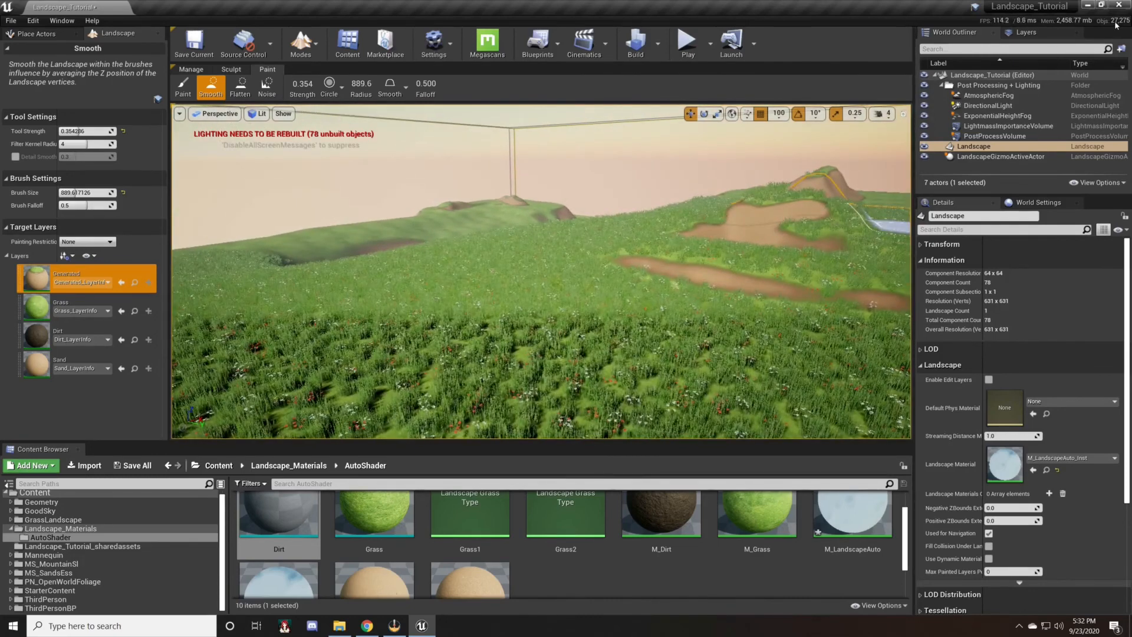
{"action": "mouse_move", "coordinate": [352, 288]}
{"action": "right_mouse_down"}
{"action": "mouse_move", "coordinate": [389, 281]}
{"action": "mouse_move", "coordinate": [306, 238]}
{"action": "mouse_move", "coordinate": [357, 272]}
{"action": "mouse_move", "coordinate": [417, 290]}
{"action": "mouse_move", "coordinate": [349, 284]}
{"action": "right_mouse_up"}
{"action": "key", "text": "w"}
{"action": "key", "text": "w"}
{"action": "key", "text": "s"}
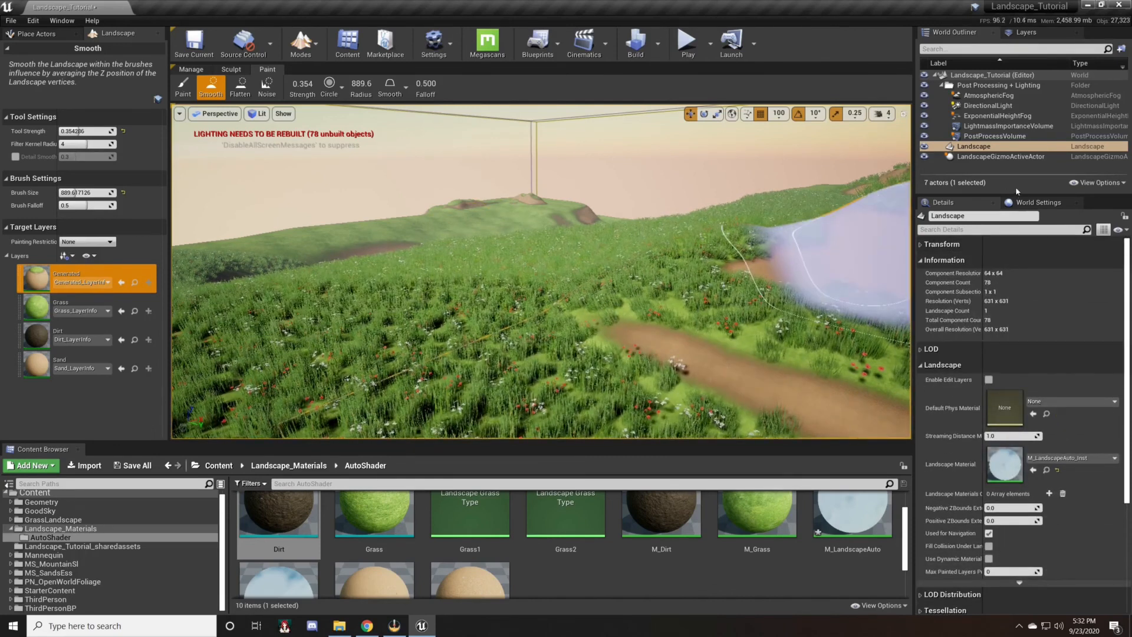
Enable Force No Precomputed Lighting in the world's Lightmass settings, accept the message and build the lighting.
{"action": "left_click", "coordinate": [1033, 206]}
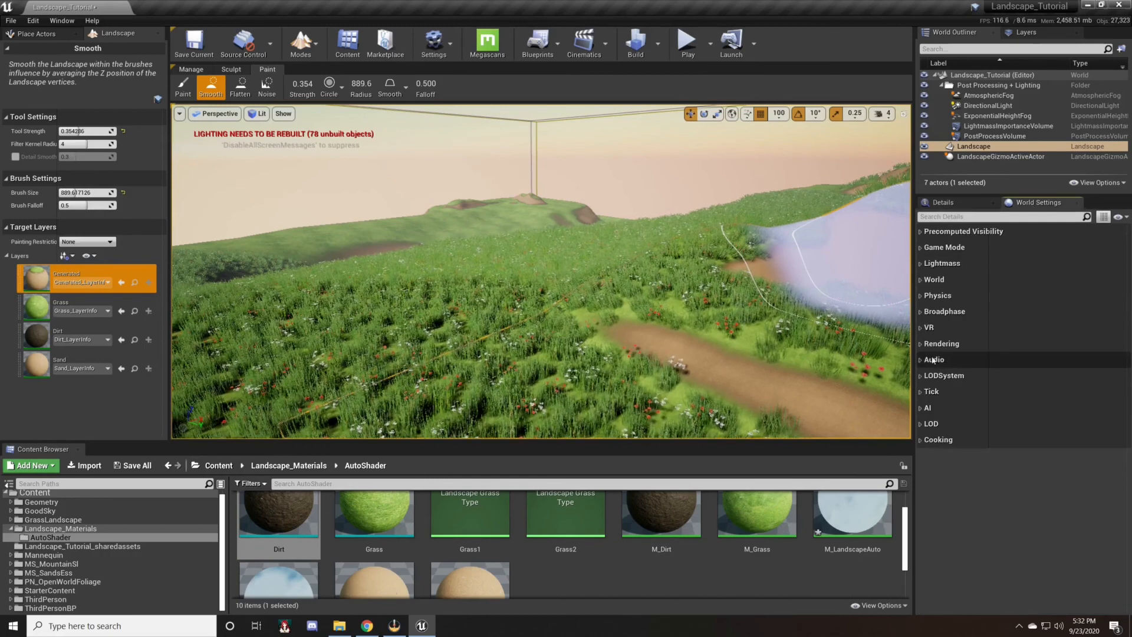
{"action": "left_click", "coordinate": [921, 263]}
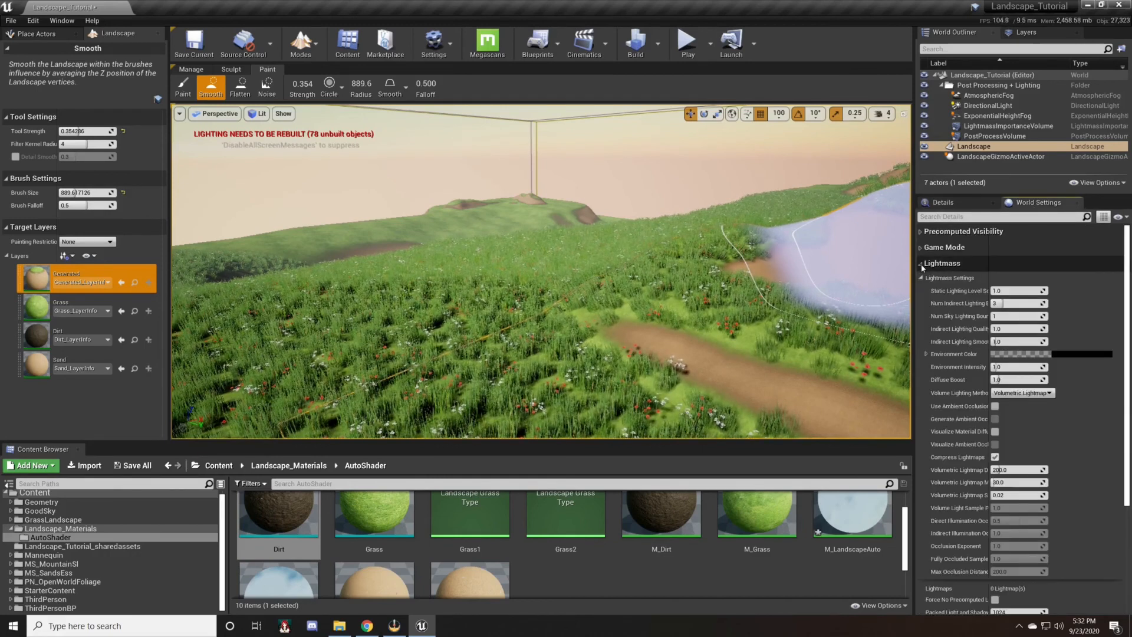
{"action": "scroll", "coordinate": [951, 471], "scroll_direction": "down", "scroll_amount": 3}
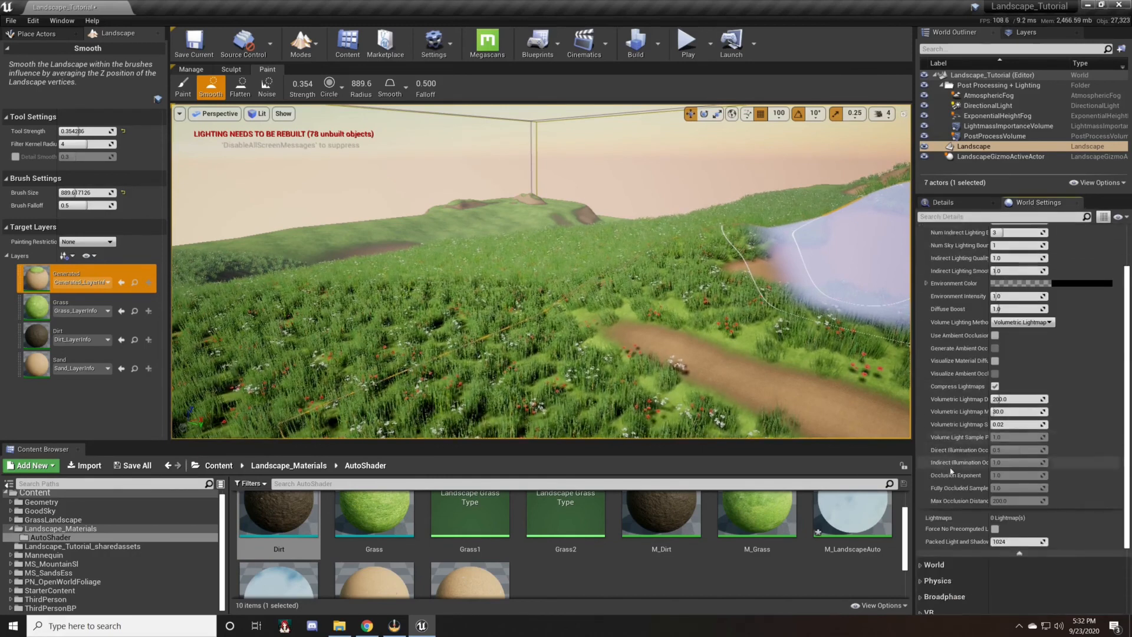
{"action": "left_click", "coordinate": [1019, 554]}
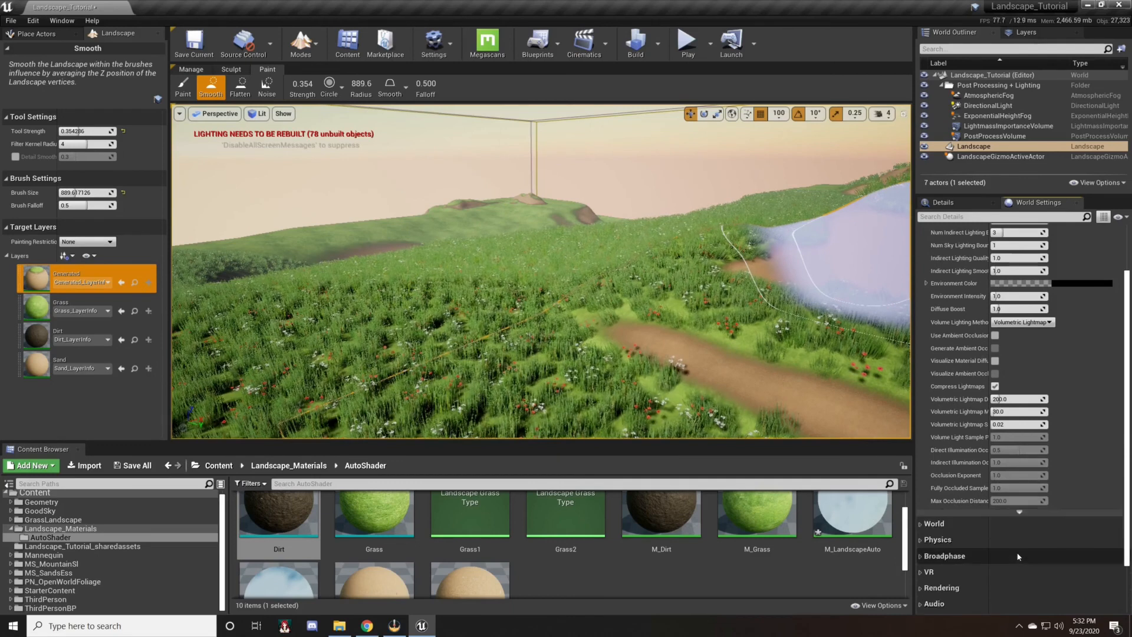
{"action": "left_click", "coordinate": [1020, 514]}
{"action": "left_click", "coordinate": [996, 529]}
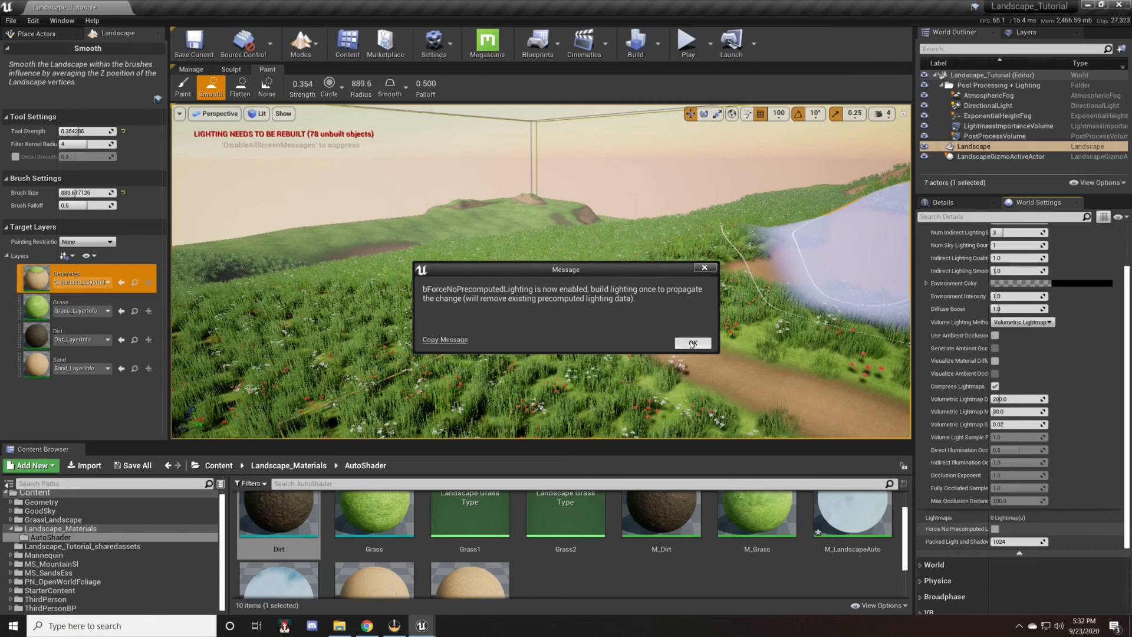
{"action": "left_click", "coordinate": [692, 343]}
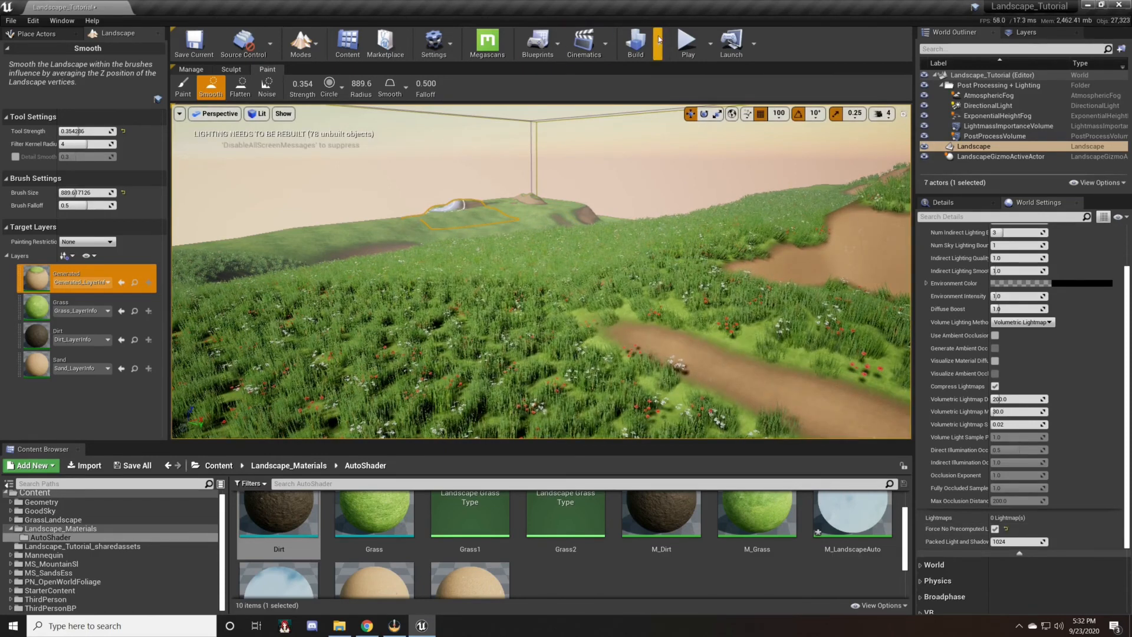
{"action": "left_click", "coordinate": [660, 39]}
{"action": "left_click", "coordinate": [687, 74]}
Fly around the terrain and examine the blended grass and dirt slopes from several viewpoints.
{"action": "mouse_move", "coordinate": [631, 200]}
{"action": "right_mouse_down"}
{"action": "mouse_move", "coordinate": [595, 183]}
{"action": "mouse_move", "coordinate": [501, 187]}
{"action": "mouse_move", "coordinate": [540, 176]}
{"action": "mouse_move", "coordinate": [583, 227]}
{"action": "mouse_move", "coordinate": [637, 163]}
{"action": "mouse_move", "coordinate": [684, 155]}
{"action": "right_mouse_up"}
{"action": "key", "text": "w"}
{"action": "key", "text": "w"}
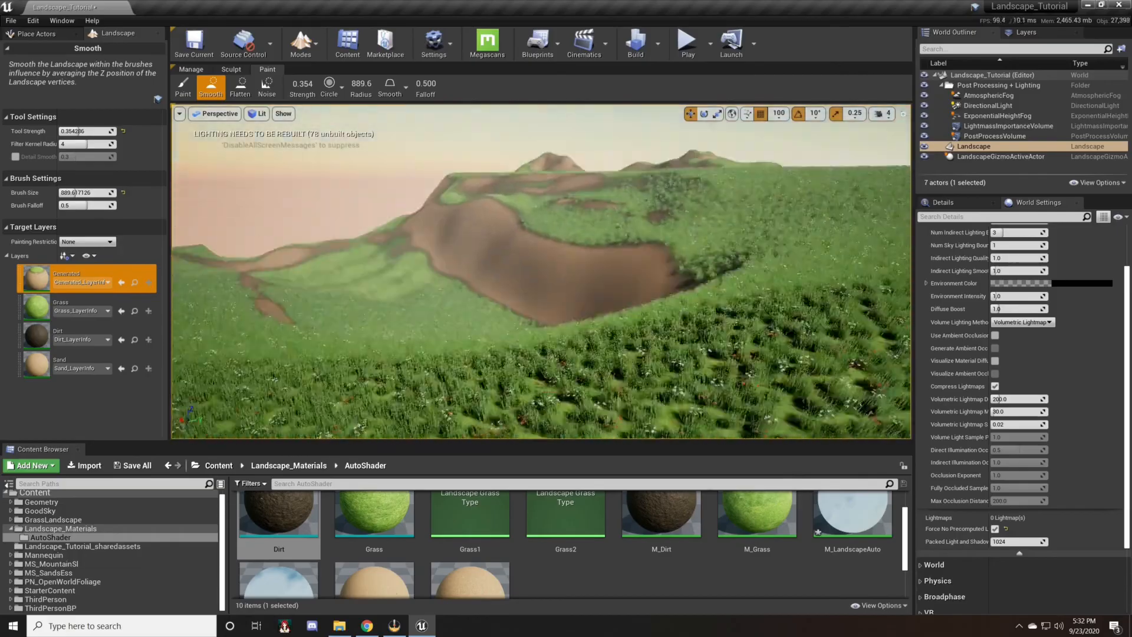
{"action": "right_click_drag", "start_coordinate": [542, 271], "coordinate": [778, 292]}
{"action": "key", "text": "w"}
{"action": "key", "text": "s"}
{"action": "key", "text": "w"}
{"action": "right_click_drag", "start_coordinate": [541, 271], "coordinate": [631, 247]}
{"action": "key", "text": "s"}
{"action": "right_click_drag", "start_coordinate": [519, 245], "coordinate": [494, 233]}
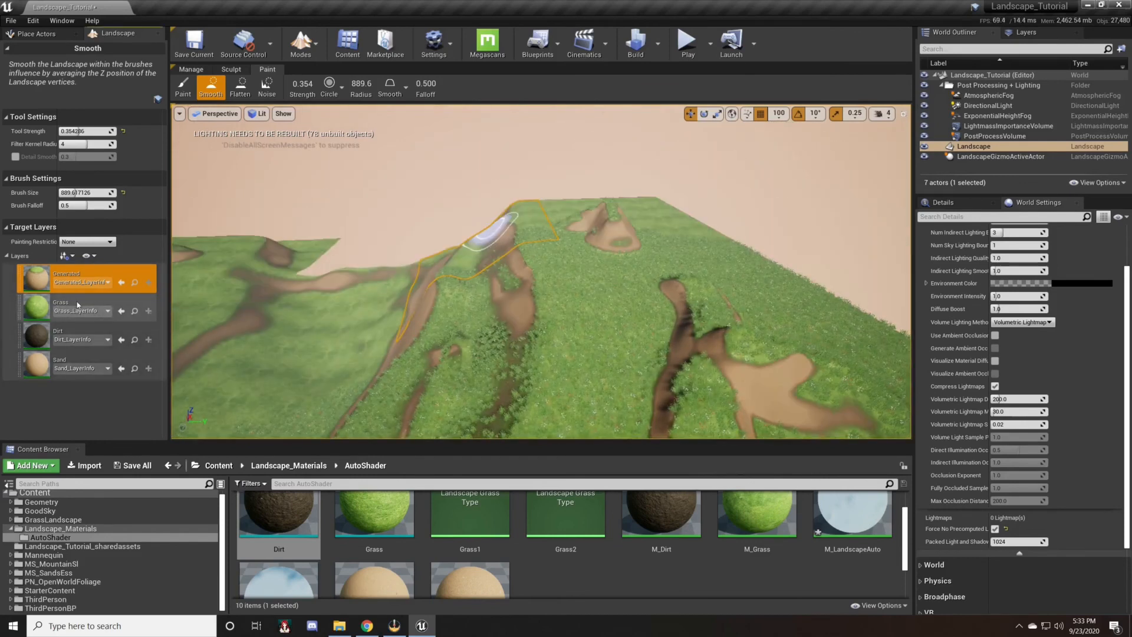
Paint the Sand layer in several strokes across the terrain's slopes and grassy ground.
{"action": "left_click", "coordinate": [78, 304]}
{"action": "left_click", "coordinate": [77, 334]}
{"action": "left_click", "coordinate": [77, 362]}
{"action": "left_click", "coordinate": [186, 92]}
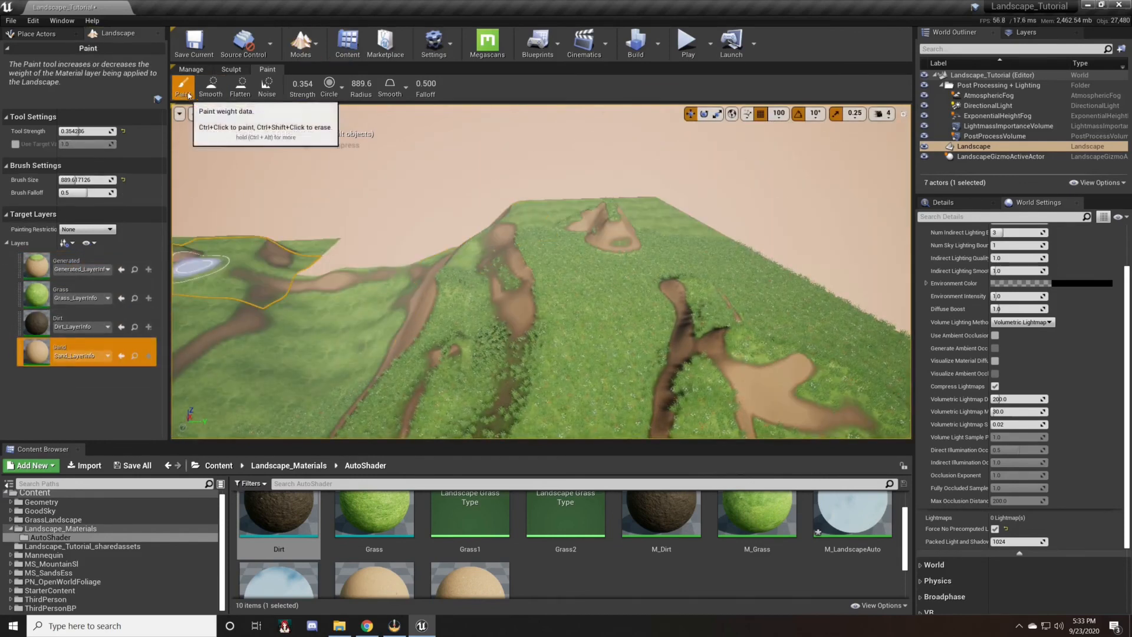
{"action": "key", "text": "w"}
{"action": "right_click_drag", "start_coordinate": [374, 299], "coordinate": [339, 360]}
{"action": "mouse_move", "coordinate": [318, 382]}
{"action": "left_mouse_down"}
{"action": "mouse_move", "coordinate": [336, 189]}
{"action": "mouse_move", "coordinate": [377, 395]}
{"action": "mouse_move", "coordinate": [397, 180]}
{"action": "mouse_move", "coordinate": [450, 374]}
{"action": "mouse_move", "coordinate": [480, 202]}
{"action": "mouse_move", "coordinate": [495, 210]}
{"action": "mouse_move", "coordinate": [457, 136]}
{"action": "mouse_move", "coordinate": [336, 147]}
{"action": "mouse_move", "coordinate": [354, 172]}
{"action": "mouse_move", "coordinate": [433, 180]}
{"action": "mouse_move", "coordinate": [410, 246]}
{"action": "mouse_move", "coordinate": [399, 341]}
{"action": "left_mouse_up"}
{"action": "right_click_drag", "start_coordinate": [421, 305], "coordinate": [313, 298]}
{"action": "mouse_move", "coordinate": [421, 305]}
{"action": "left_mouse_down"}
{"action": "mouse_move", "coordinate": [460, 410]}
{"action": "mouse_move", "coordinate": [576, 324]}
{"action": "left_mouse_up"}
{"action": "right_click_drag", "start_coordinate": [561, 313], "coordinate": [471, 342]}
{"action": "mouse_move", "coordinate": [531, 312]}
{"action": "left_mouse_down"}
{"action": "mouse_move", "coordinate": [459, 357]}
{"action": "mouse_move", "coordinate": [552, 225]}
{"action": "mouse_move", "coordinate": [434, 376]}
{"action": "left_mouse_up"}
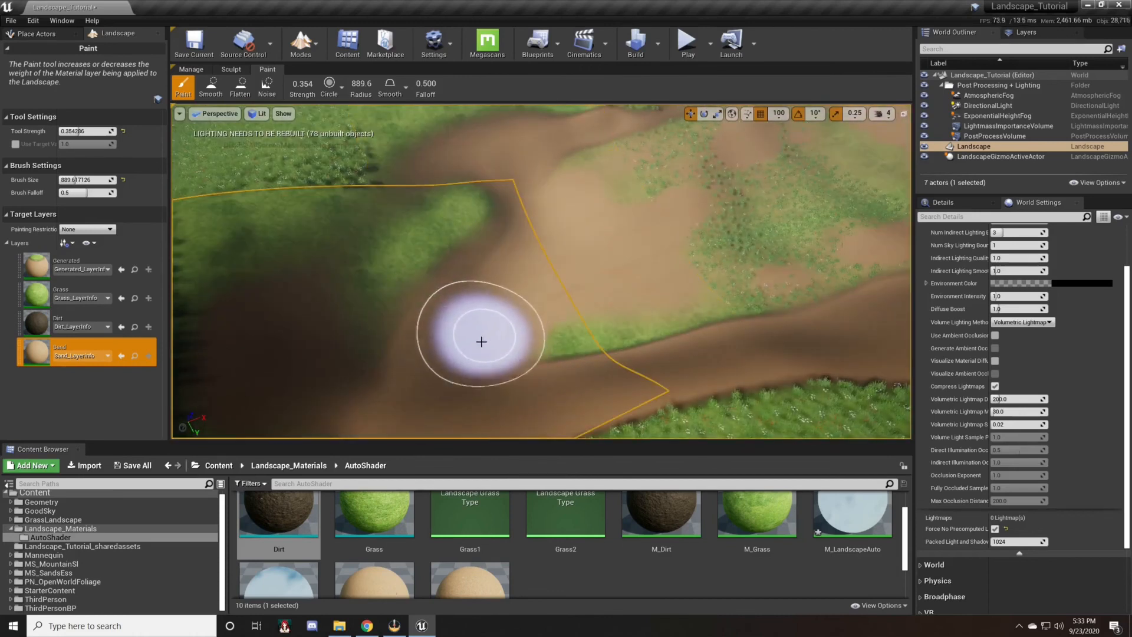
{"action": "left_click_drag", "start_coordinate": [545, 352], "coordinate": [804, 324]}
{"action": "mouse_move", "coordinate": [681, 323]}
{"action": "right_mouse_down"}
{"action": "mouse_move", "coordinate": [657, 134]}
{"action": "mouse_move", "coordinate": [695, 165]}
{"action": "mouse_move", "coordinate": [707, 206]}
{"action": "mouse_move", "coordinate": [674, 231]}
{"action": "right_mouse_up"}
{"action": "left_click_drag", "start_coordinate": [674, 231], "coordinate": [600, 312]}
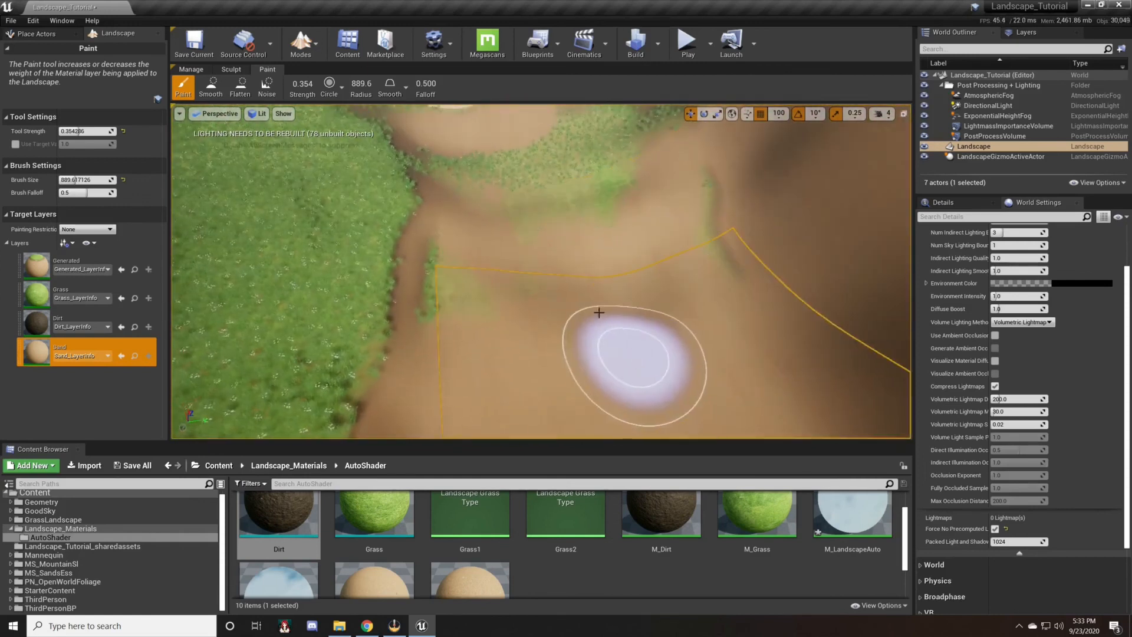
{"action": "right_click_drag", "start_coordinate": [505, 187], "coordinate": [733, 197]}
{"action": "mouse_move", "coordinate": [733, 197]}
{"action": "left_mouse_down"}
{"action": "mouse_move", "coordinate": [759, 182]}
{"action": "mouse_move", "coordinate": [670, 210]}
{"action": "left_mouse_up"}
{"action": "mouse_move", "coordinate": [670, 210]}
{"action": "right_mouse_down"}
{"action": "mouse_move", "coordinate": [784, 207]}
{"action": "mouse_move", "coordinate": [576, 260]}
{"action": "right_mouse_up"}
Switch the landscape mode to sculpting and inspect the automatically textured hills from above.
{"action": "left_click", "coordinate": [229, 70]}
{"action": "mouse_move", "coordinate": [472, 236]}
{"action": "right_mouse_down"}
{"action": "mouse_move", "coordinate": [513, 218]}
{"action": "mouse_move", "coordinate": [448, 218]}
{"action": "mouse_move", "coordinate": [454, 265]}
{"action": "mouse_move", "coordinate": [433, 251]}
{"action": "mouse_move", "coordinate": [433, 210]}
{"action": "mouse_move", "coordinate": [450, 192]}
{"action": "right_mouse_up"}
{"action": "key", "text": "w"}
{"action": "key", "text": "s"}
{"action": "key", "text": "w"}
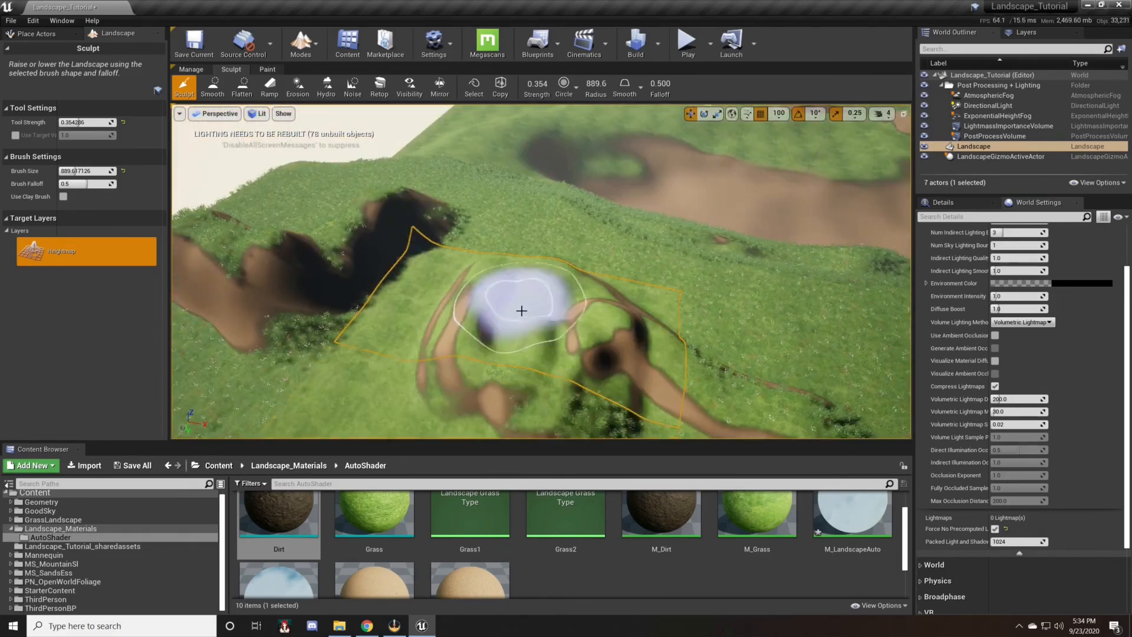
{"action": "mouse_move", "coordinate": [516, 348]}
{"action": "right_mouse_down"}
{"action": "mouse_move", "coordinate": [637, 289]}
{"action": "mouse_move", "coordinate": [731, 289]}
{"action": "mouse_move", "coordinate": [437, 306]}
{"action": "right_mouse_up"}
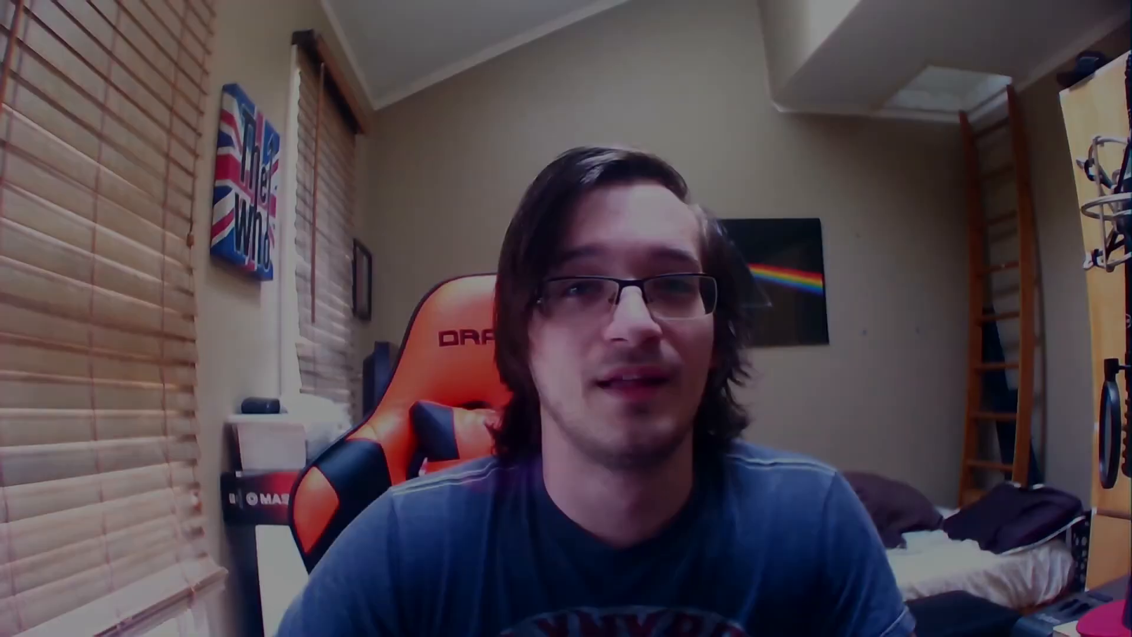